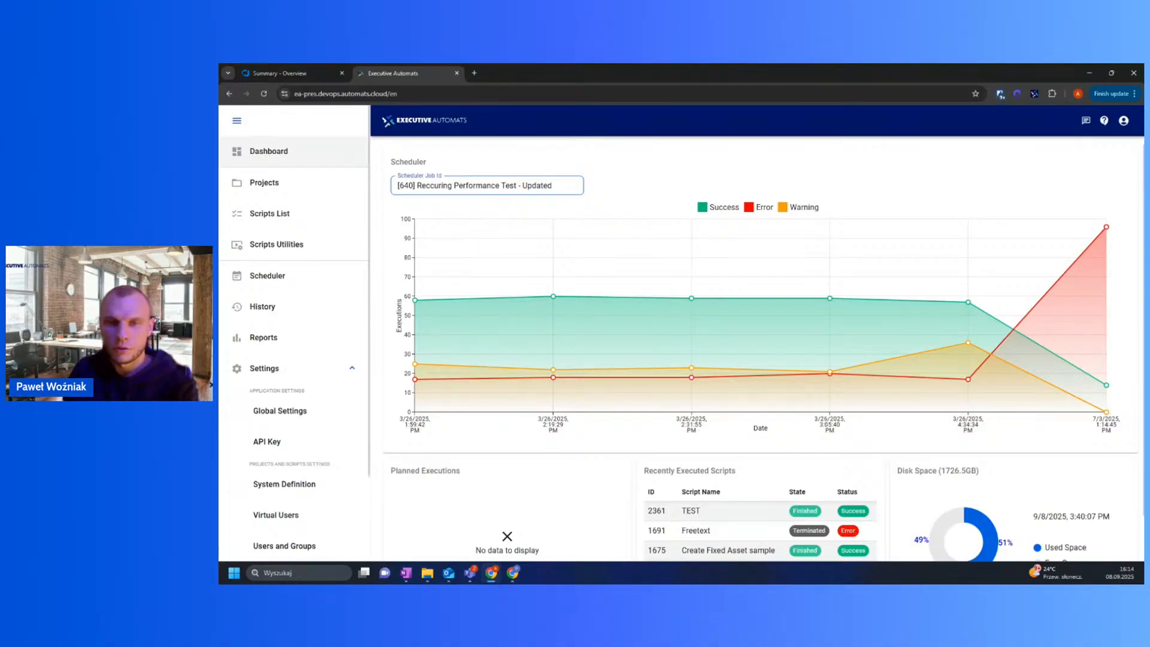
left_click(670, 180)
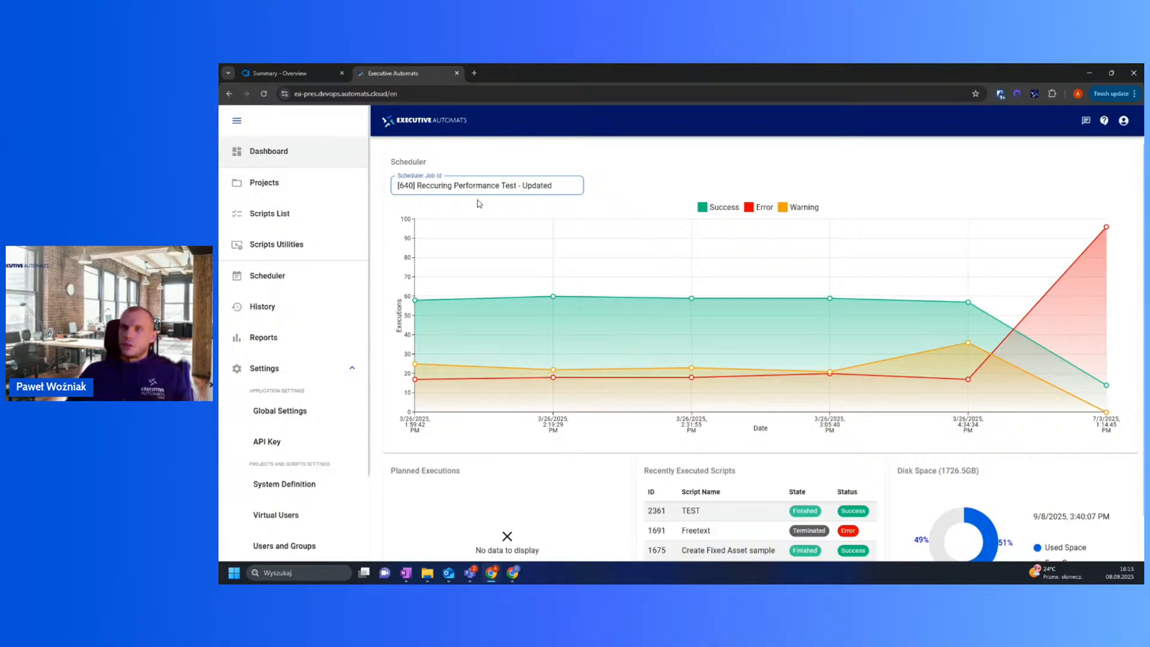
left_click(270, 157)
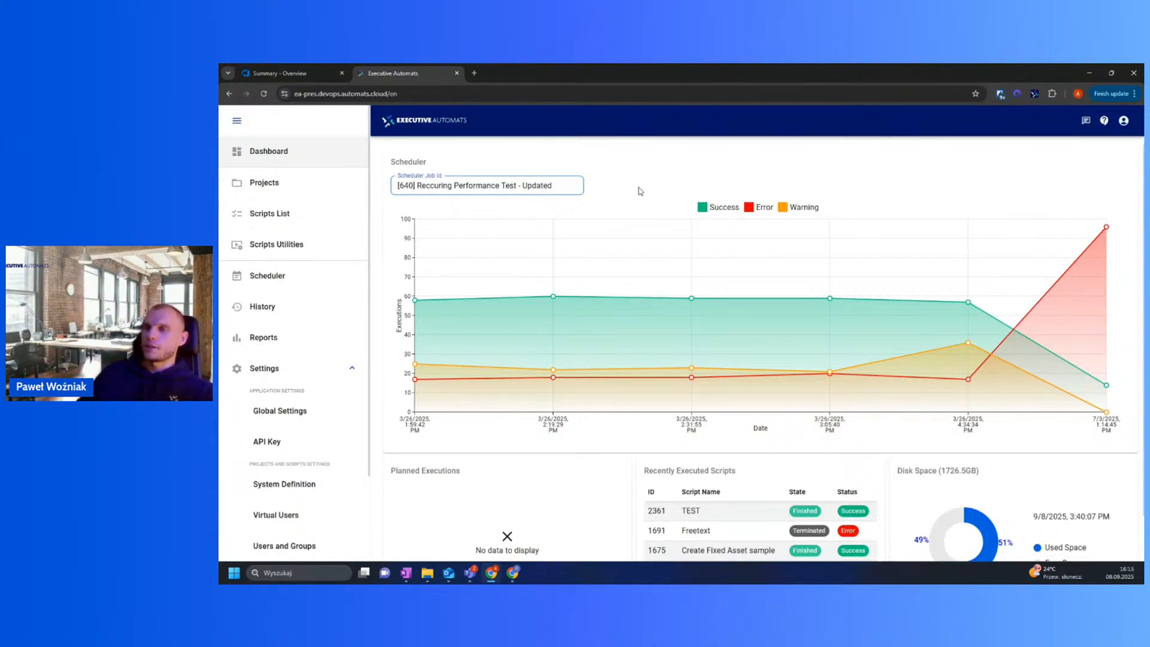
scroll(653, 210, "down", 1)
scroll(538, 274, "up", 1)
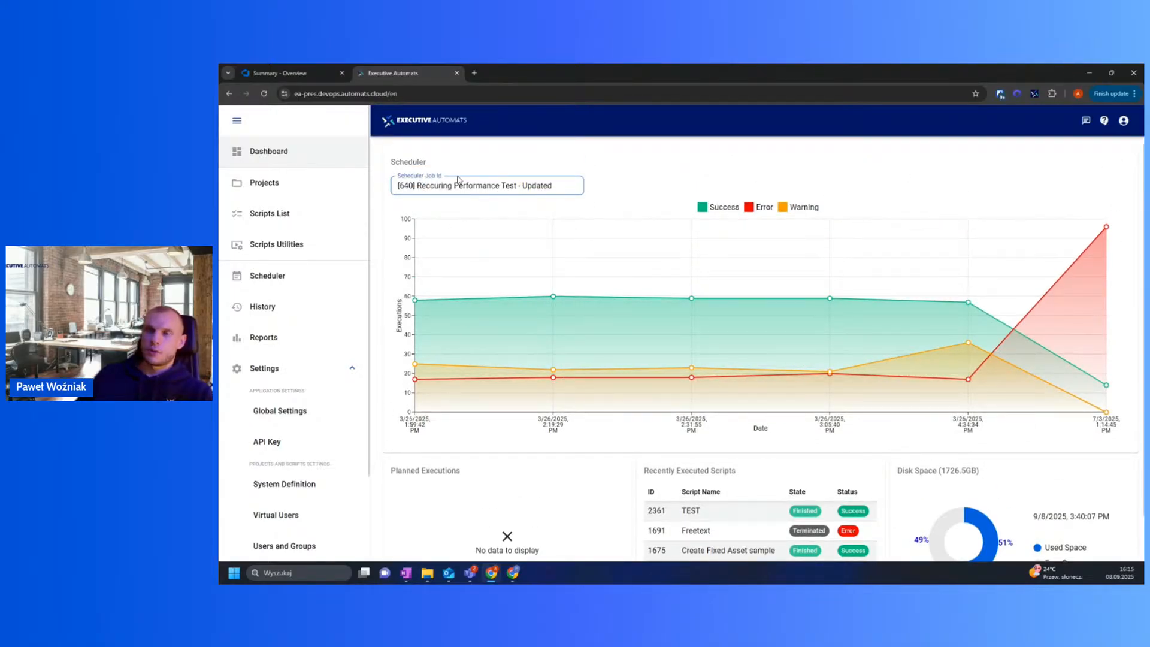
Step: Examine the dashboard's Scheduler chart and the list of selectable scheduler jobs, keeping the current job
mouse_move(481, 275)
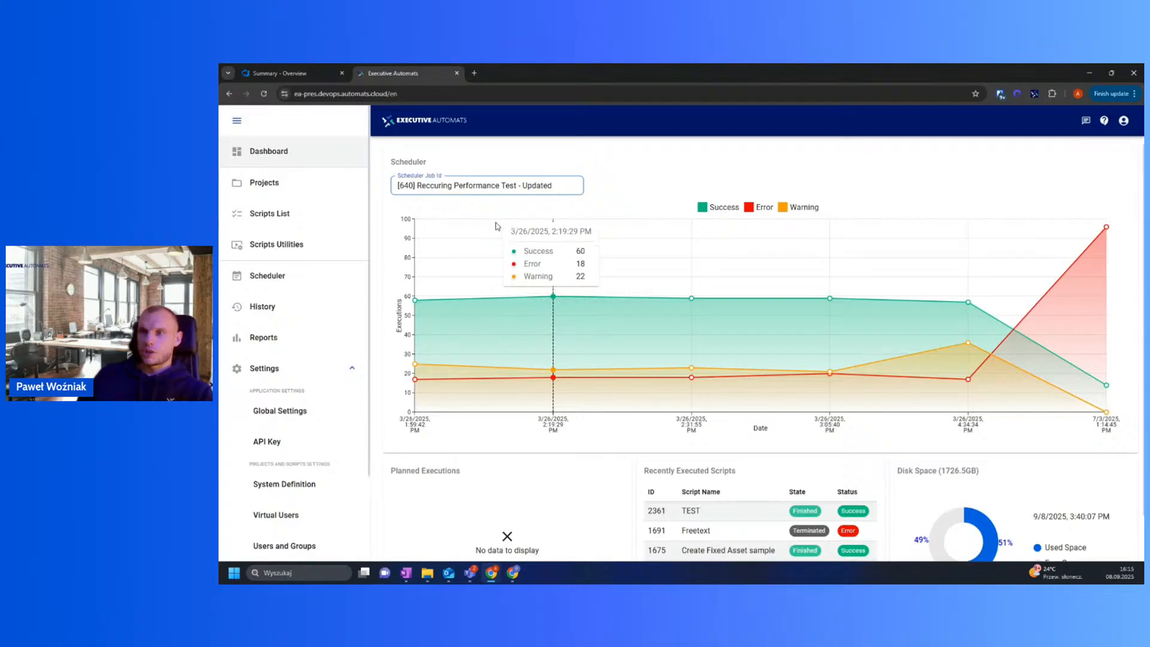
left_click_drag(388, 162, 460, 169)
left_click(467, 172)
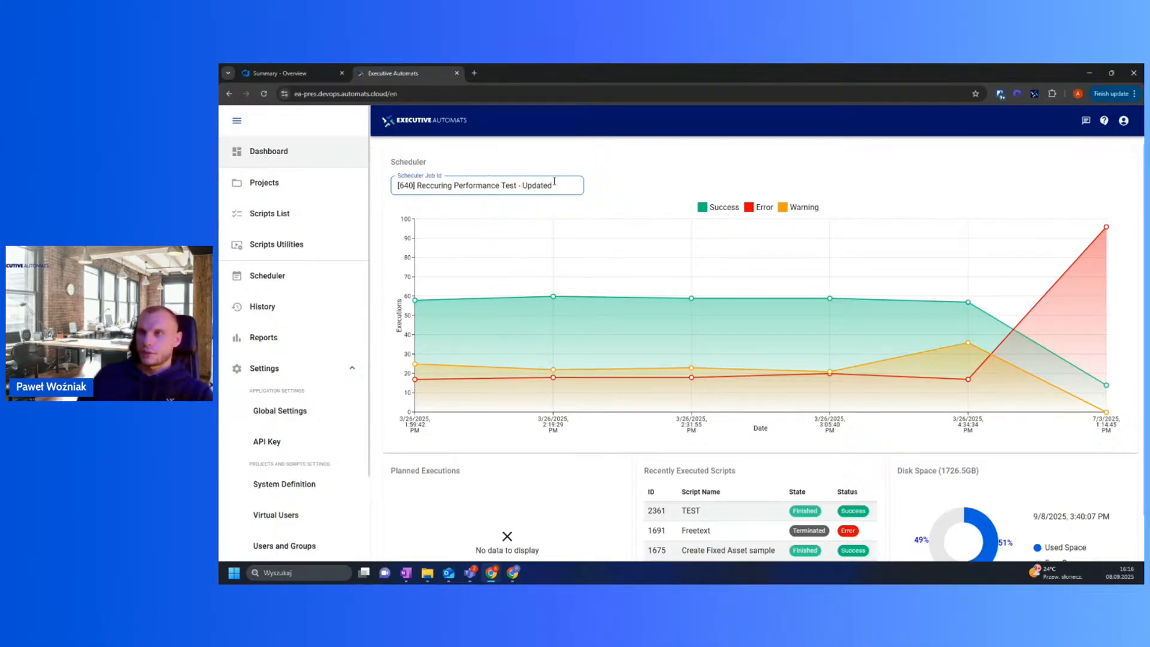
left_click(500, 182)
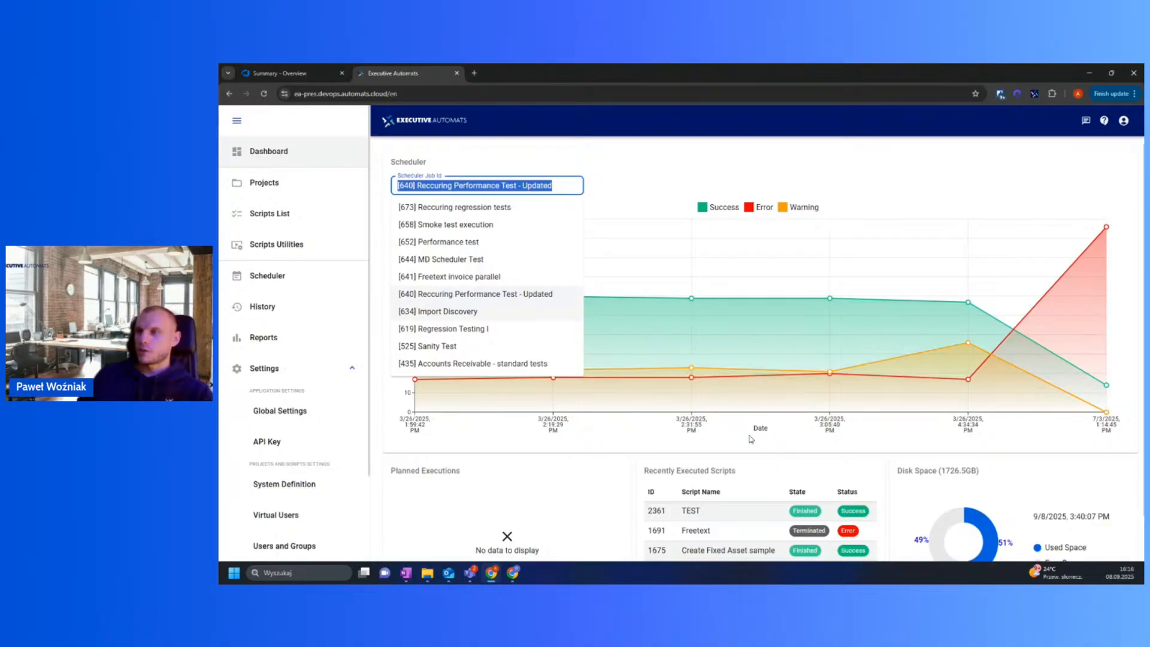
left_click(754, 453)
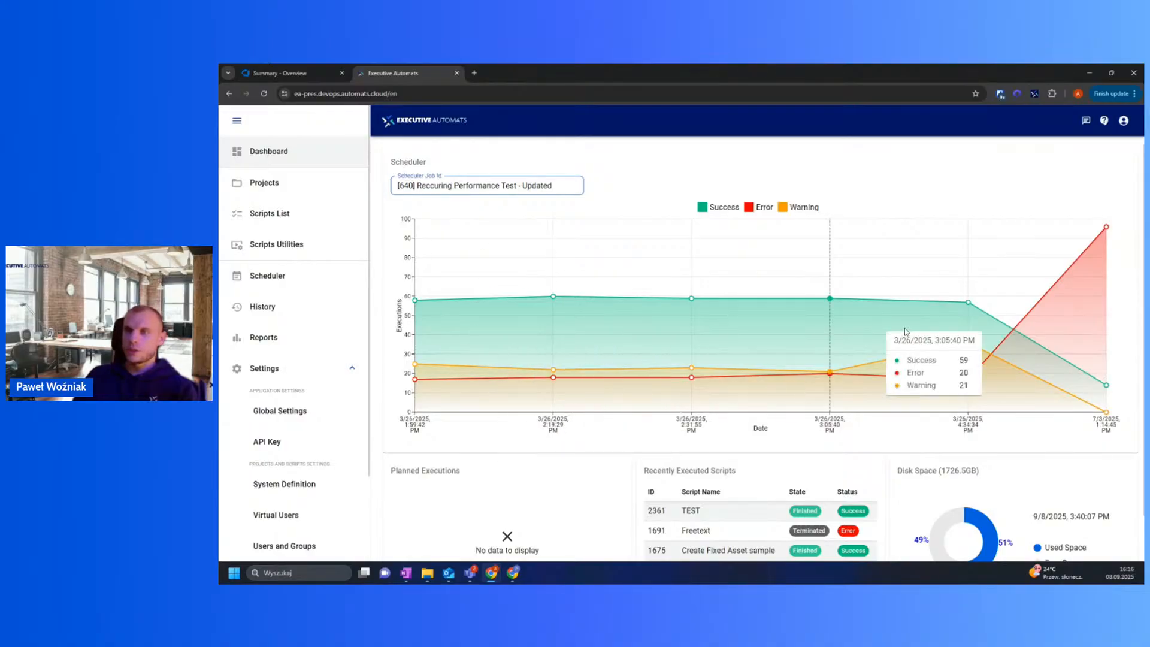
Step: Display the Scheduler chart for the job [641] Freetext invoice parallel
left_click(473, 186)
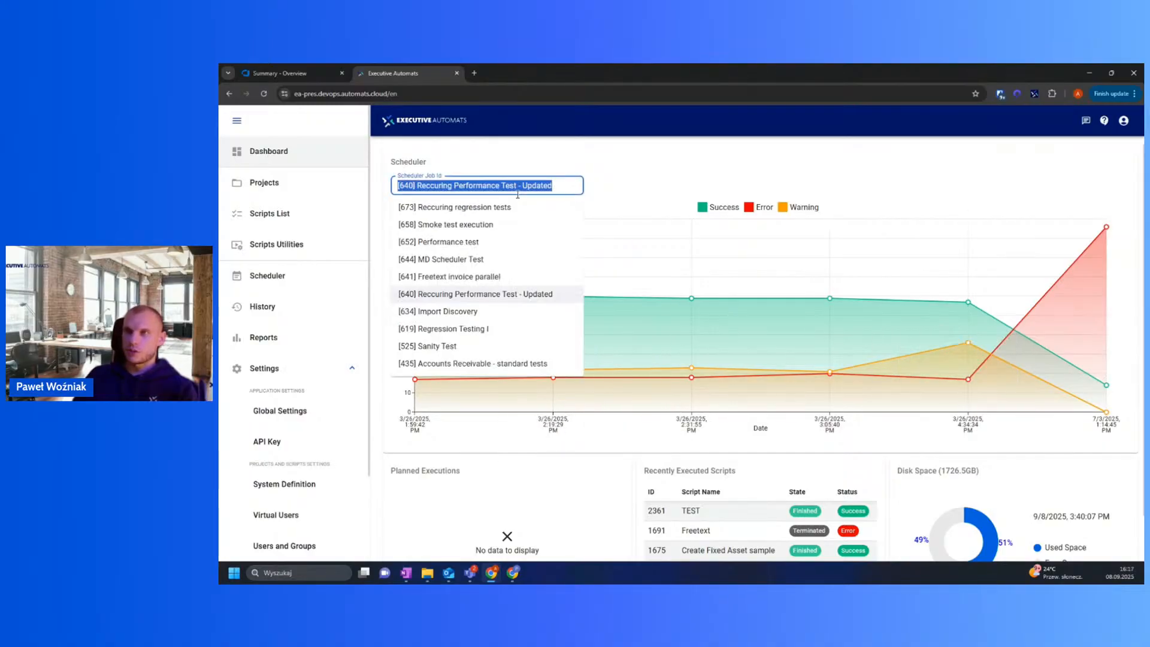
left_click(462, 276)
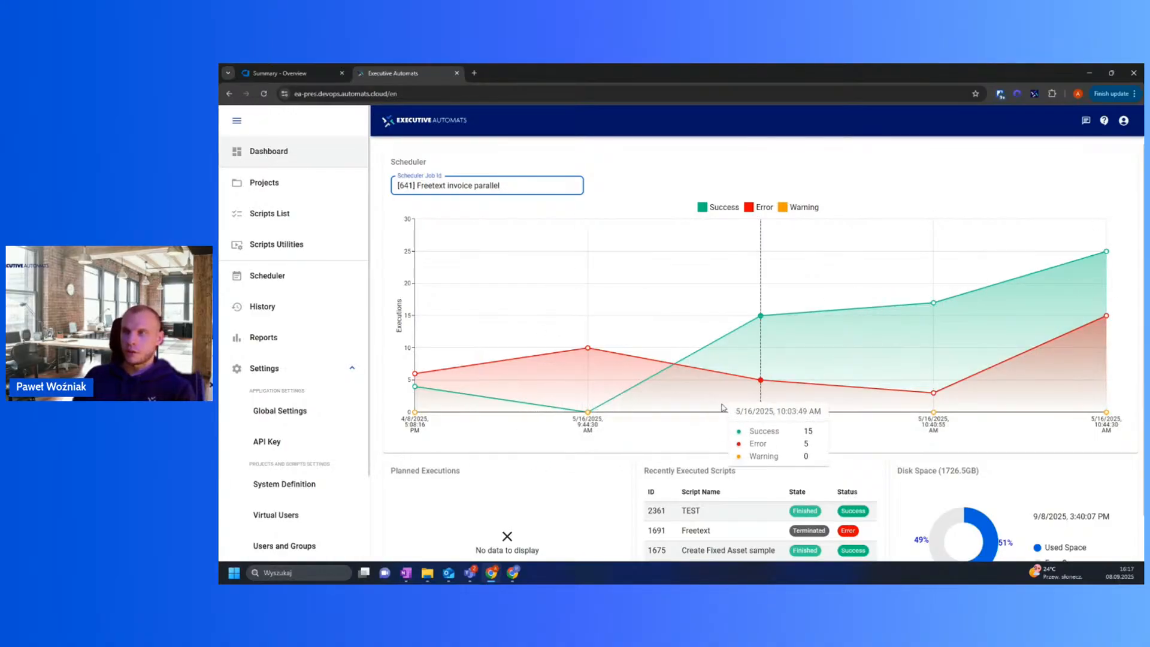
scroll(718, 389, "down", 1)
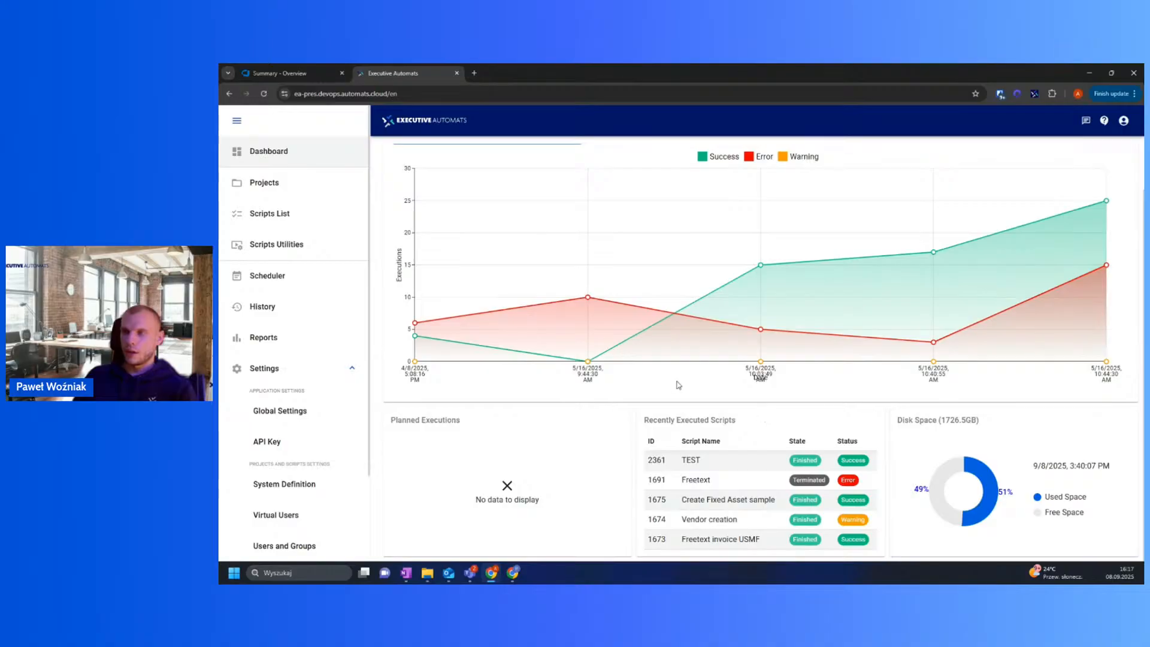
scroll(575, 425, "up", 1)
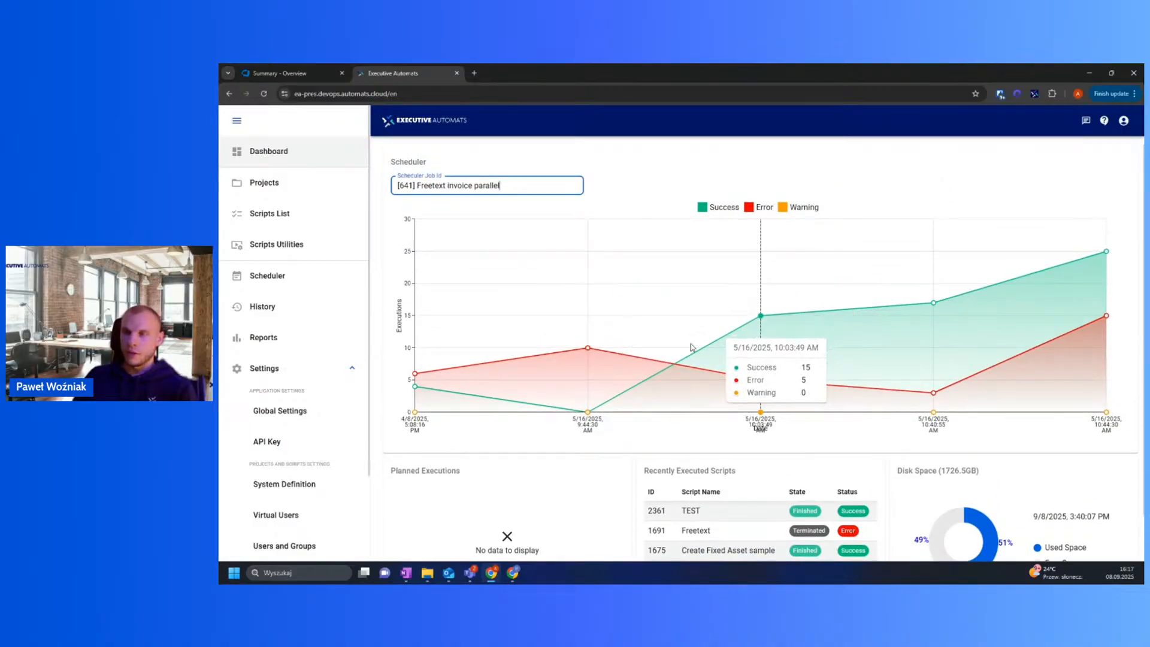
Step: Examine the Planned Executions and Recently Executed Scripts sections of the dashboard
scroll(387, 430, "down", 1)
mouse_move(392, 420)
left_mouse_down()
mouse_move(472, 426)
mouse_move(382, 430)
left_mouse_up()
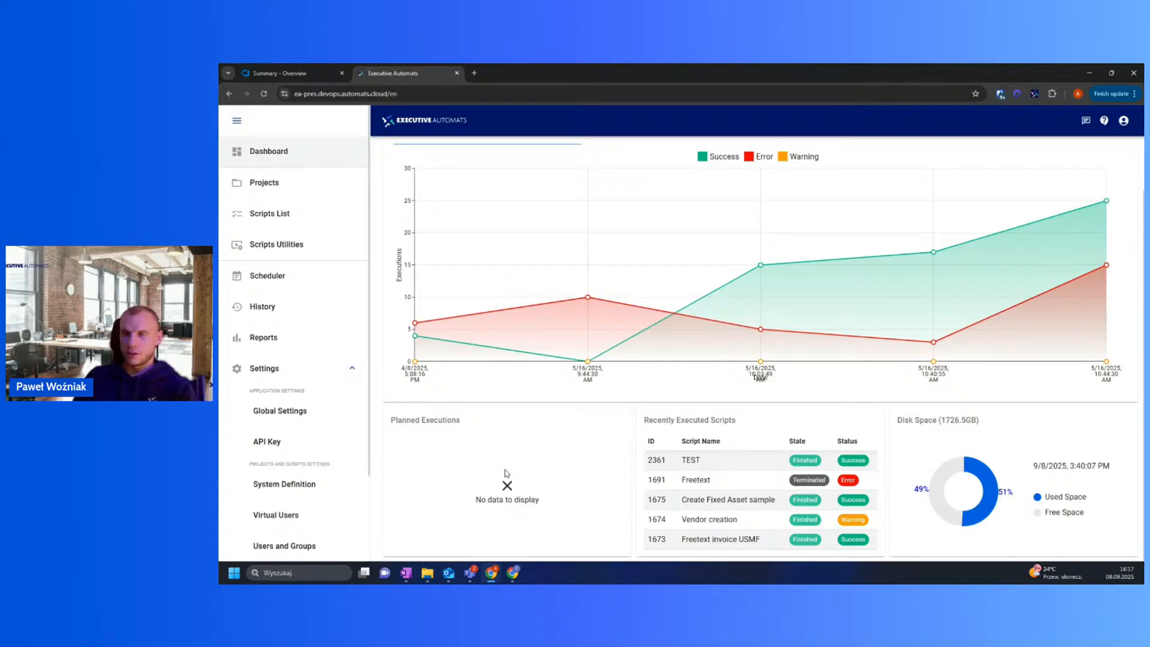
left_click_drag(393, 423, 484, 429)
left_click(502, 429)
left_click_drag(644, 420, 748, 422)
left_click(758, 424)
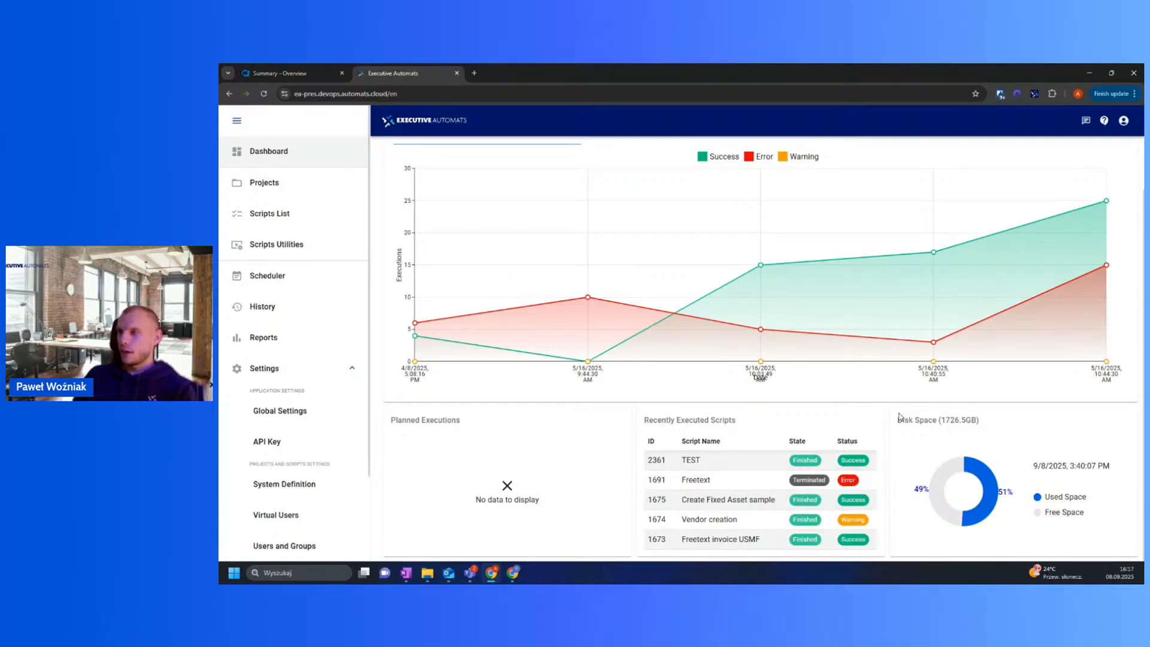
Step: Inspect the used and free portions of the Disk Space chart on the dashboard
left_click_drag(898, 422, 934, 421)
left_click(986, 423)
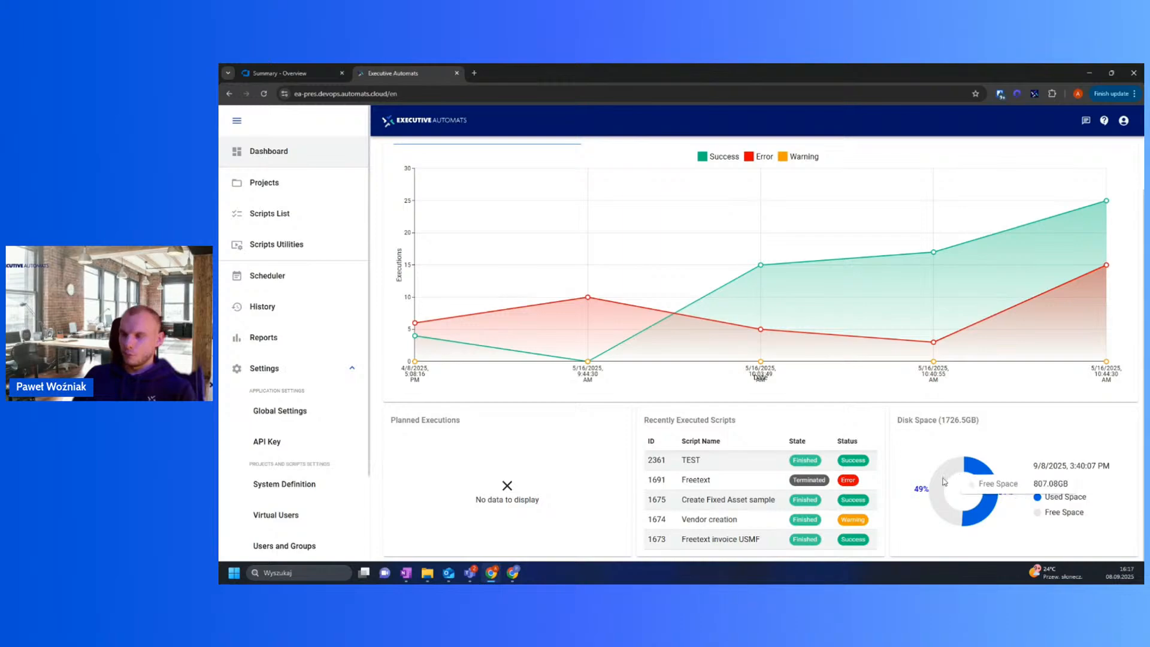
scroll(735, 403, "up", 1)
scroll(734, 404, "down", 1)
mouse_move(987, 495)
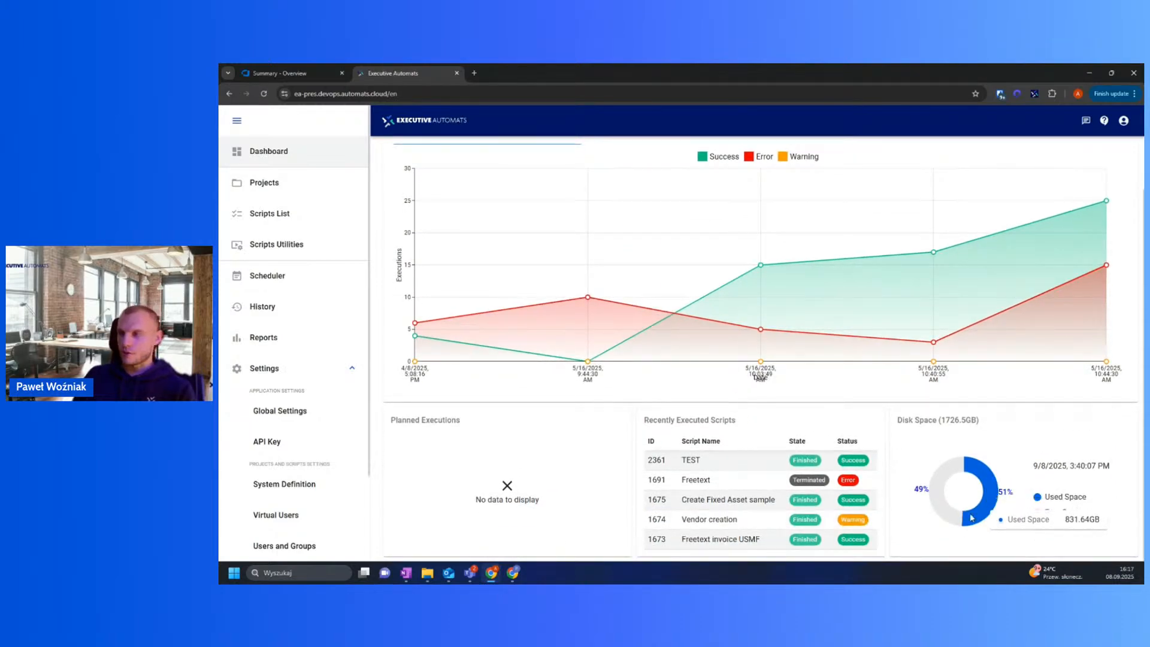
mouse_move(936, 483)
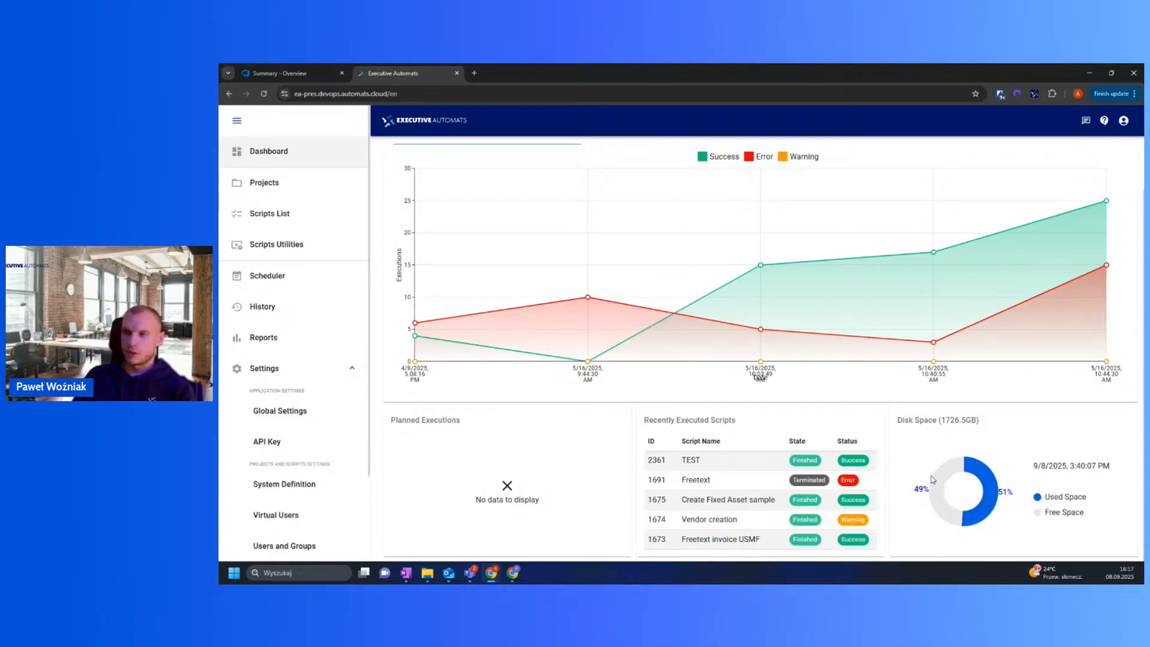
left_click_drag(902, 420, 980, 424)
left_click(995, 427)
left_click(1011, 439)
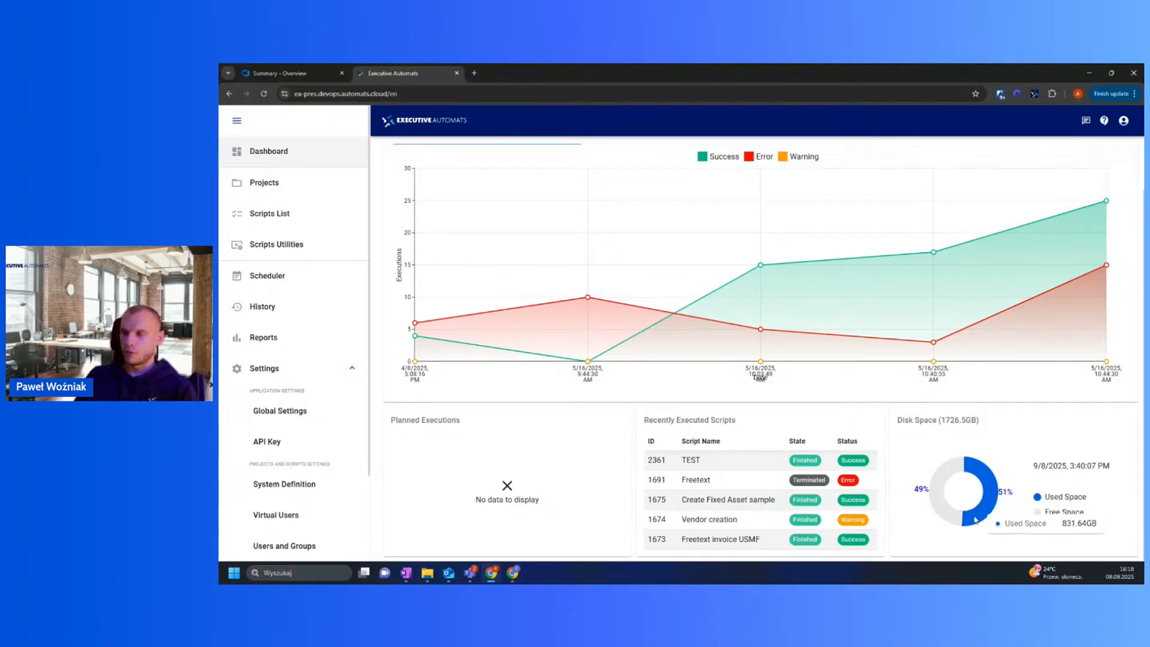
scroll(721, 443, "up", 1)
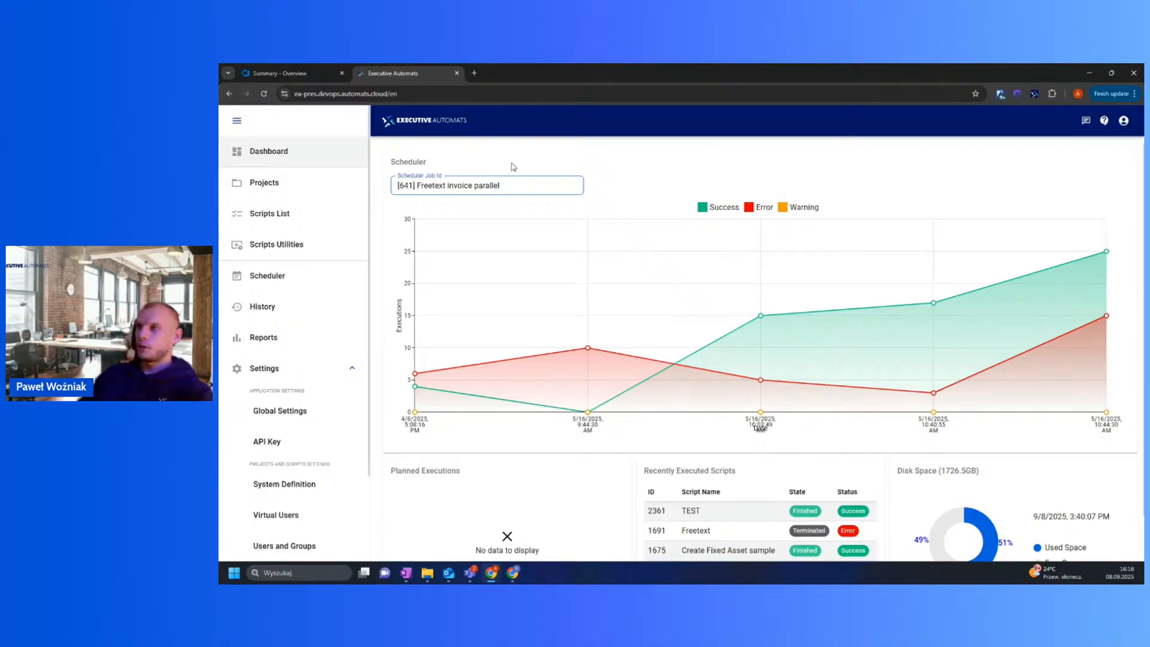
scroll(521, 179, "down", 1)
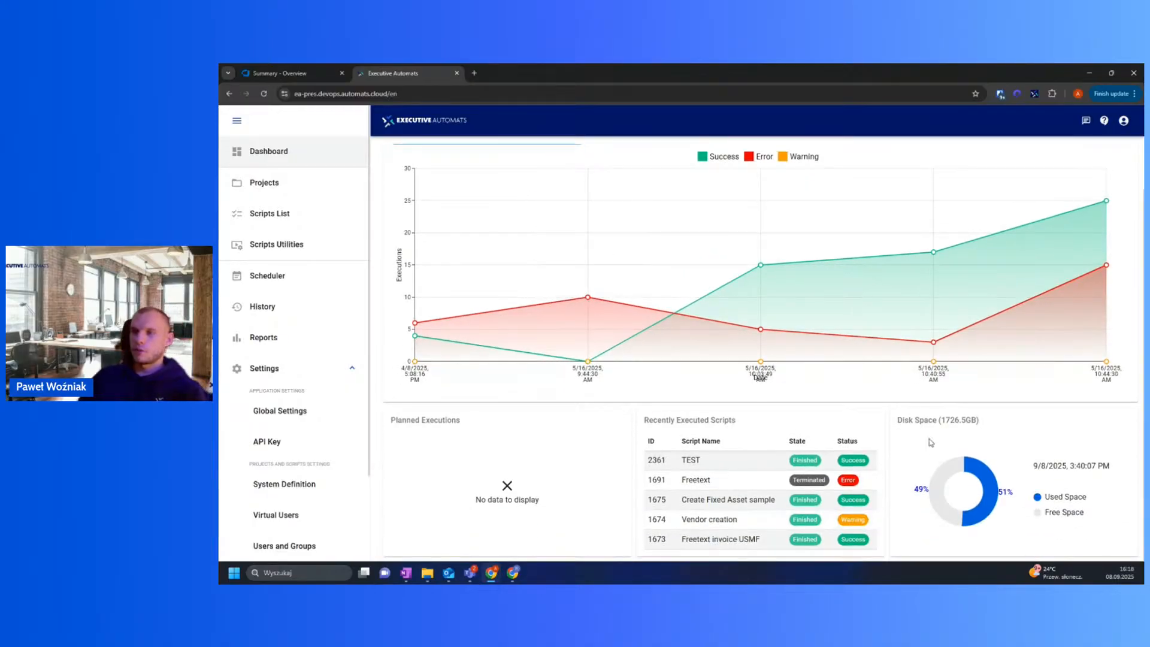
scroll(746, 419, "up", 1)
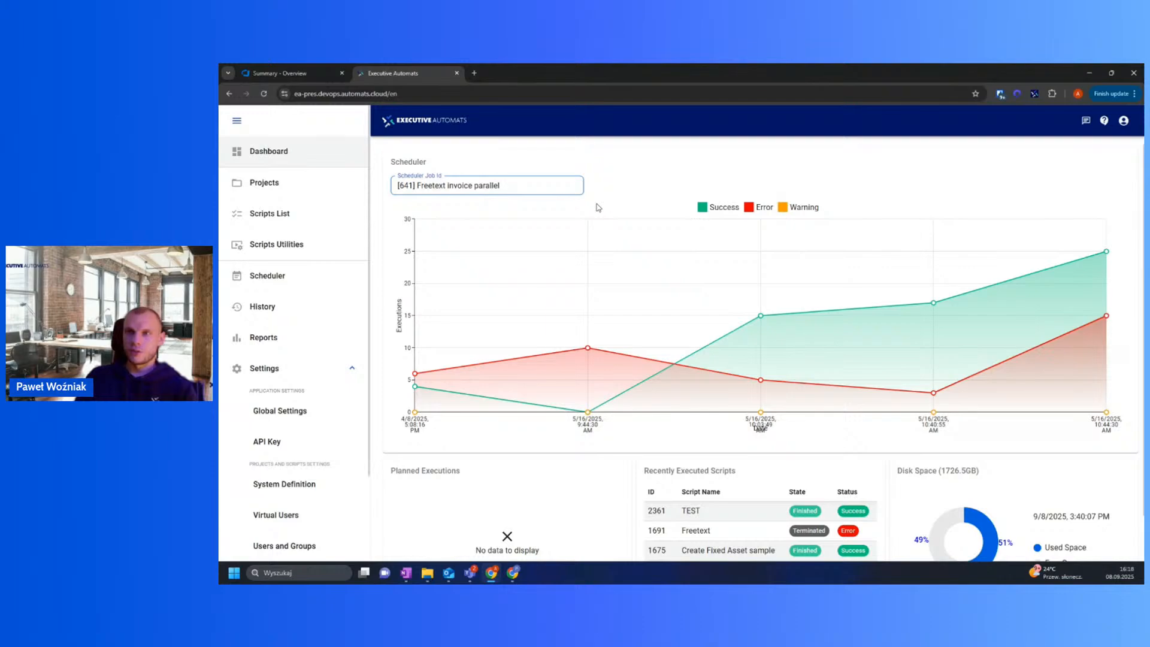
scroll(695, 427, "down", 1)
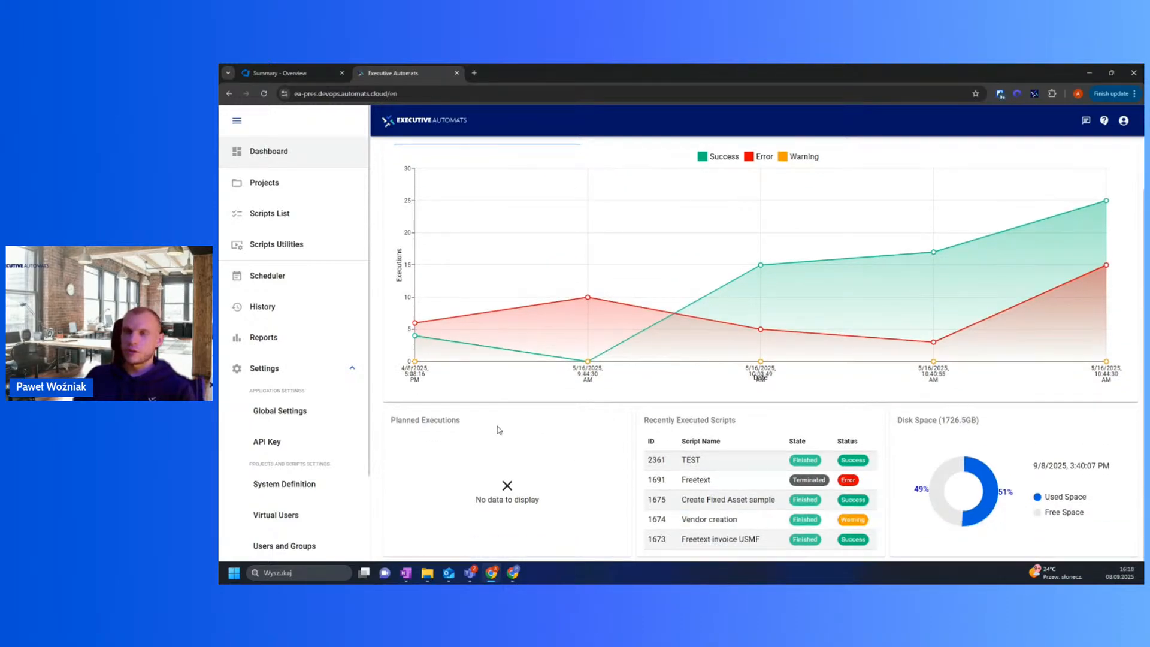
scroll(487, 420, "up", 1)
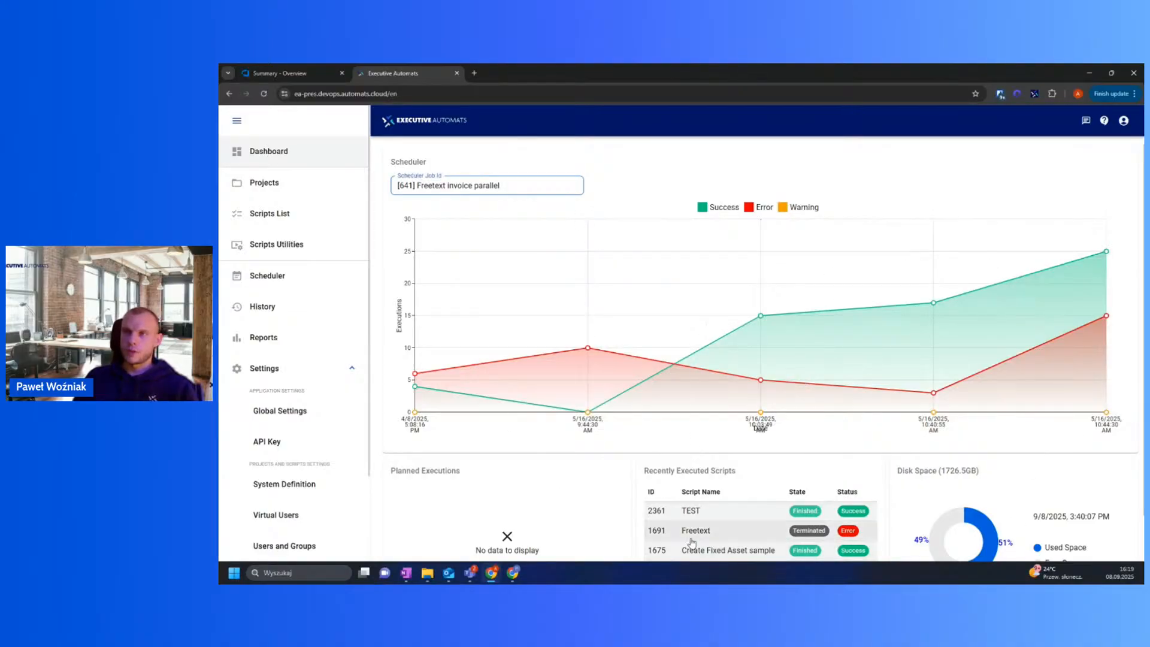
scroll(582, 461, "down", 1)
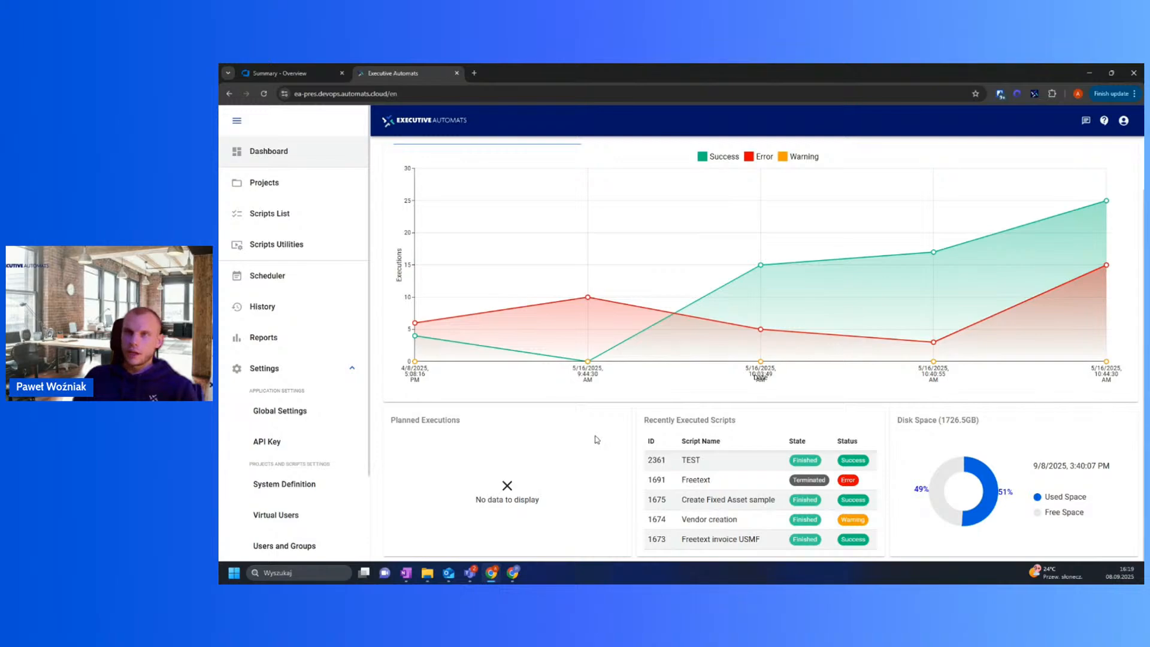
scroll(562, 410, "up", 1)
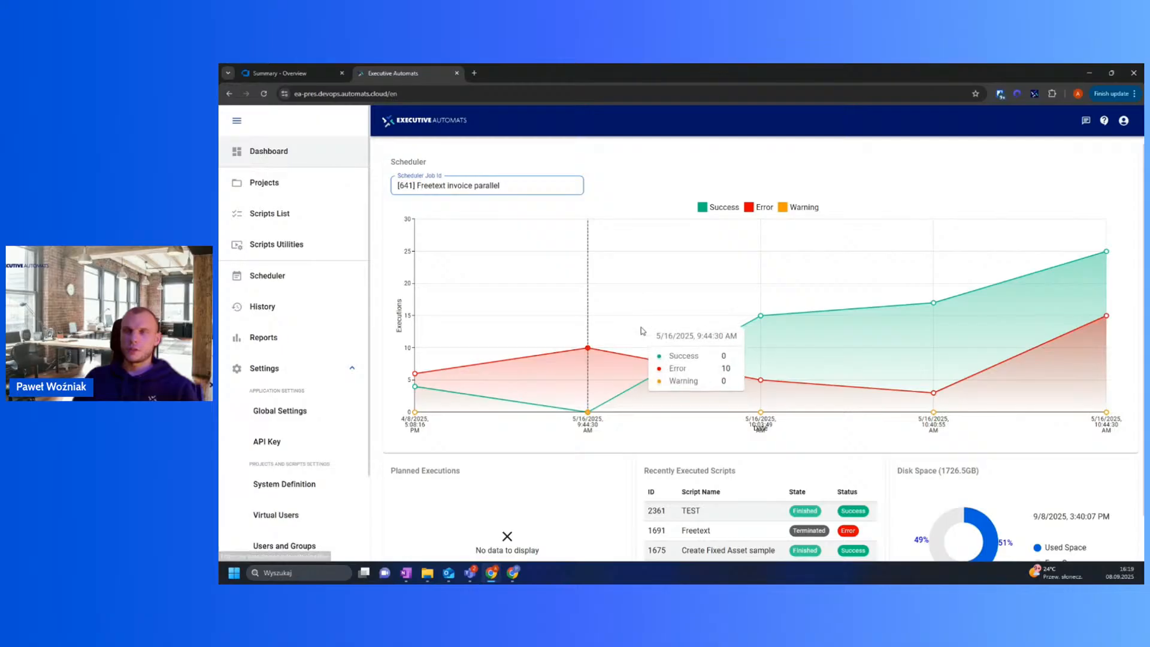
Step: Go to the projects list and open the details of the Training project
left_click(322, 194)
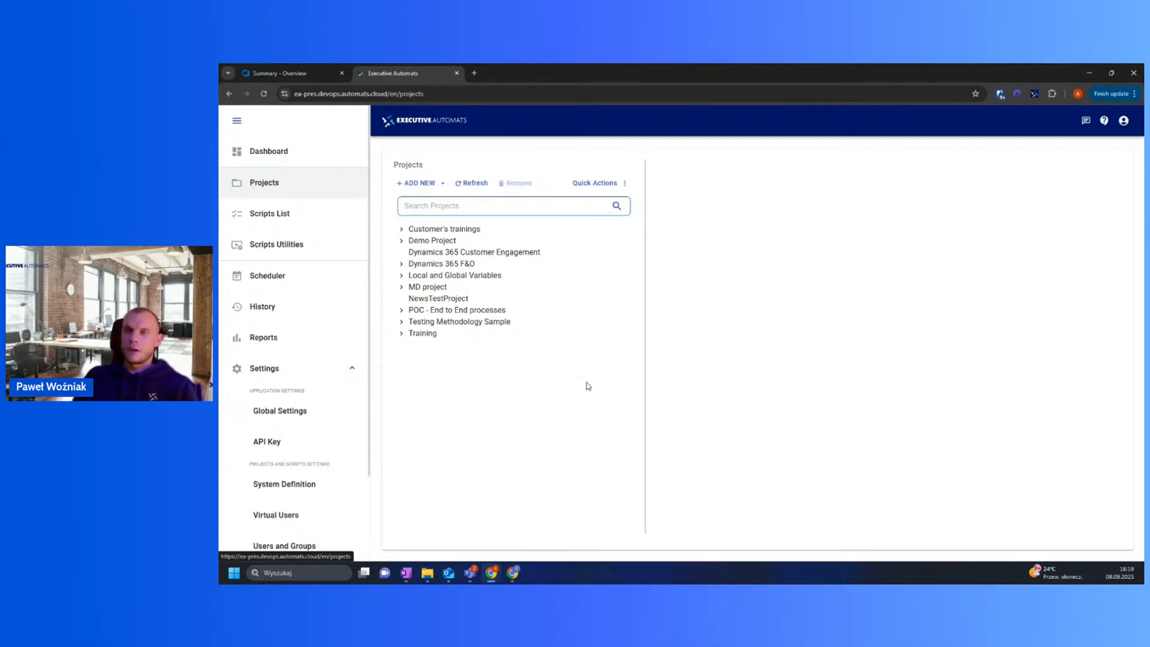
left_click(449, 334)
left_click_drag(683, 174, 764, 177)
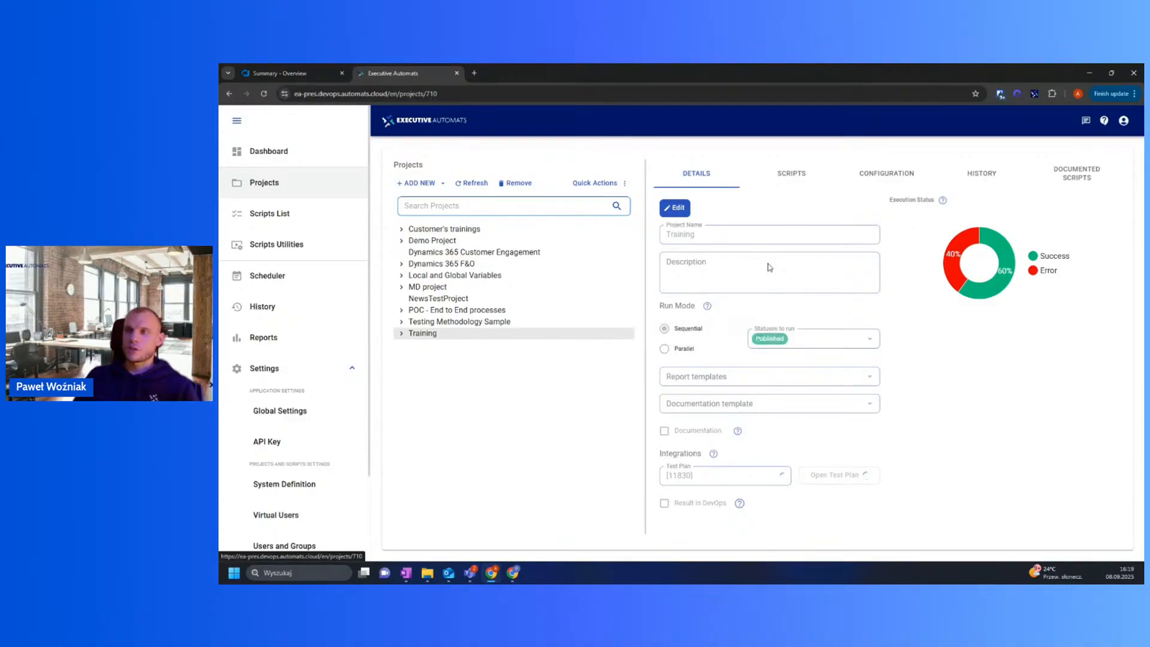
Step: Put the Training project's details into edit mode, look over the Run Mode and Description fields, and discard the edit
left_click(673, 211)
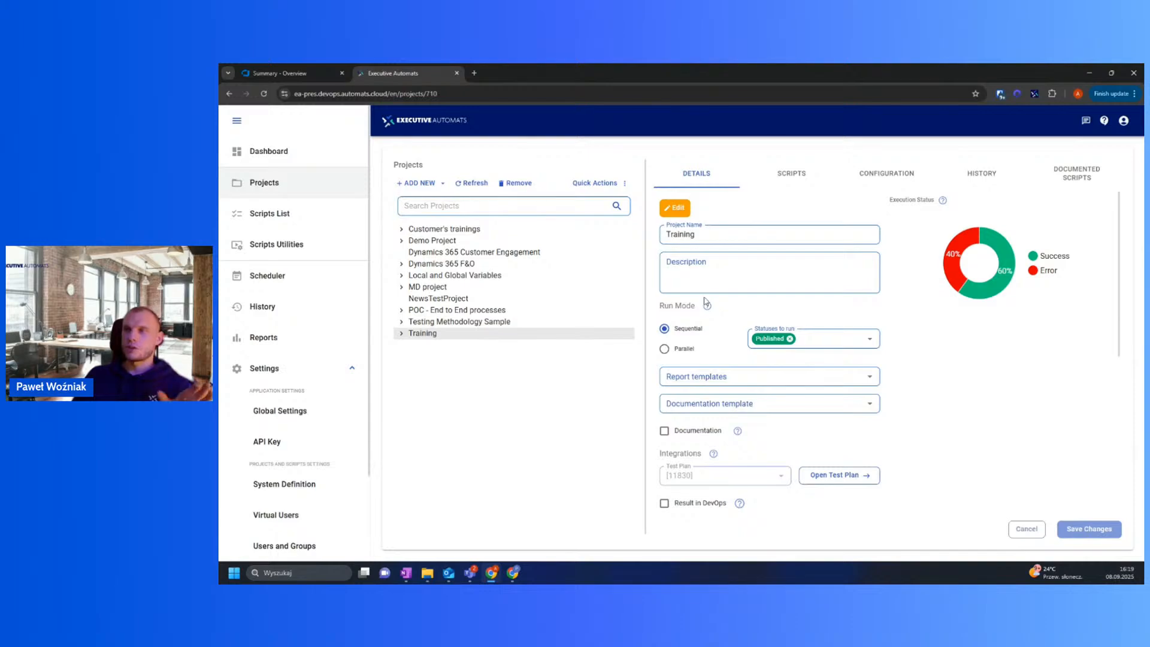
left_click_drag(659, 305, 694, 306)
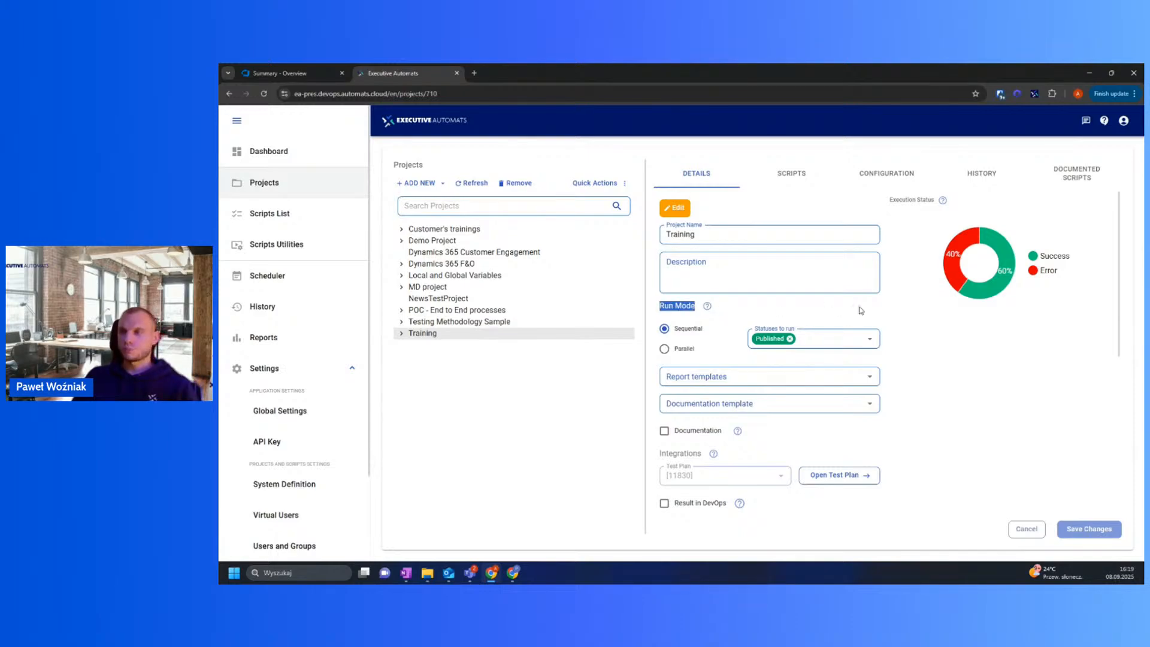
left_click(970, 457)
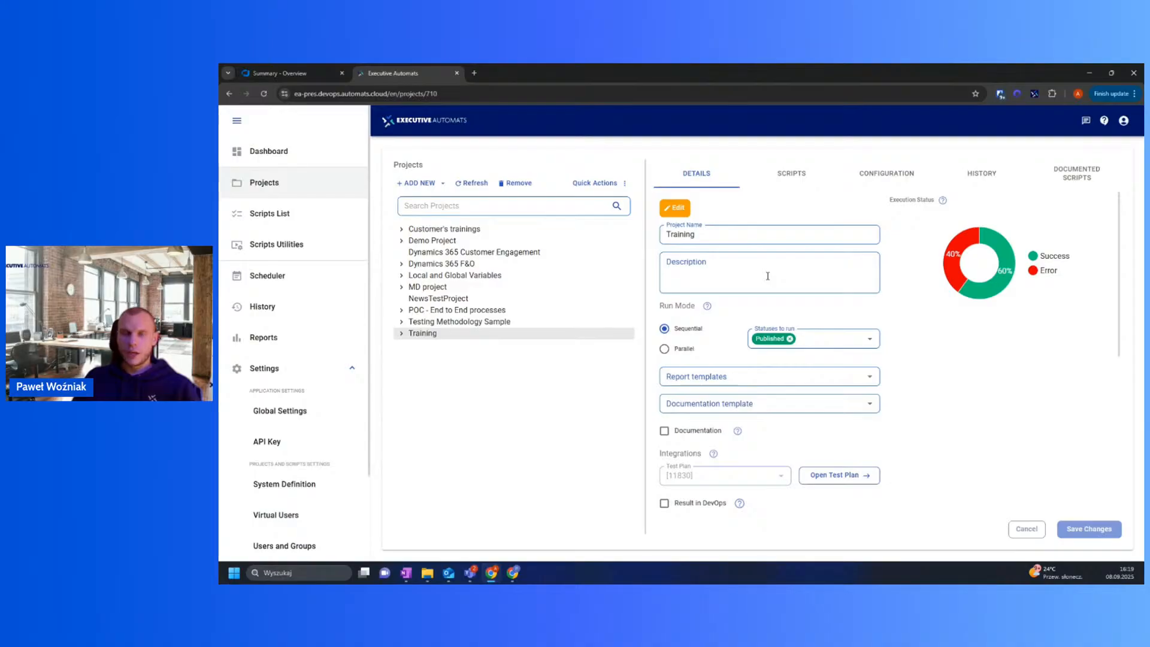
left_click(743, 263)
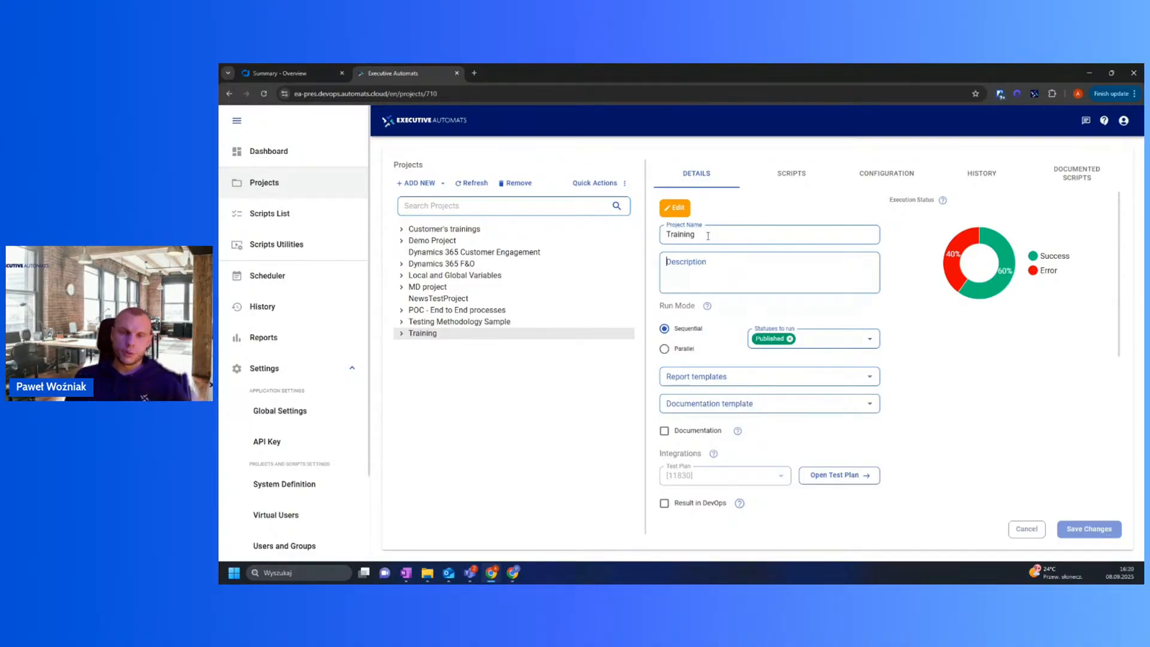
left_click(1028, 527)
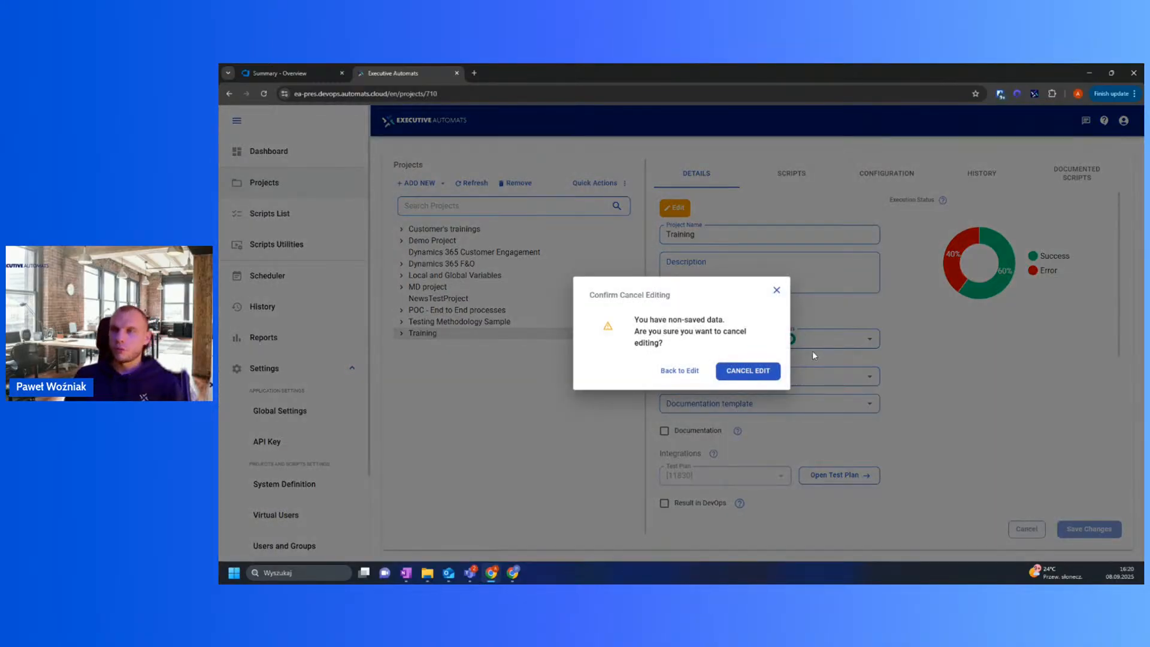
left_click(748, 371)
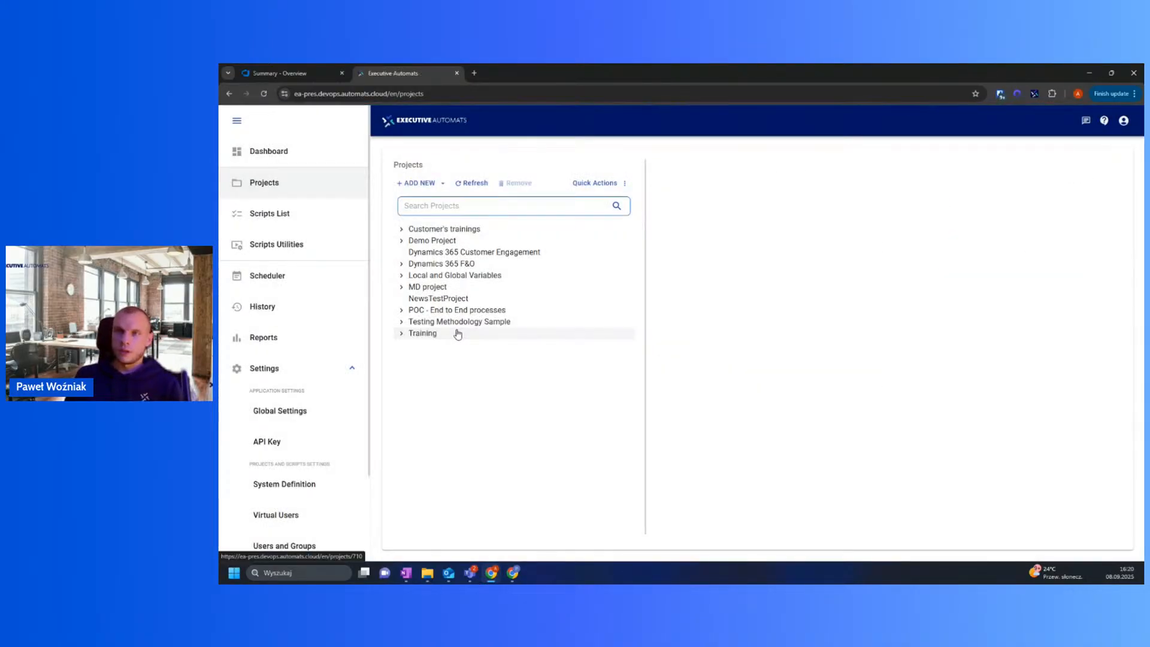
Step: Open the Training project, inspect its Project Name and Description fields in edit mode, and discard the edit
left_click(458, 333)
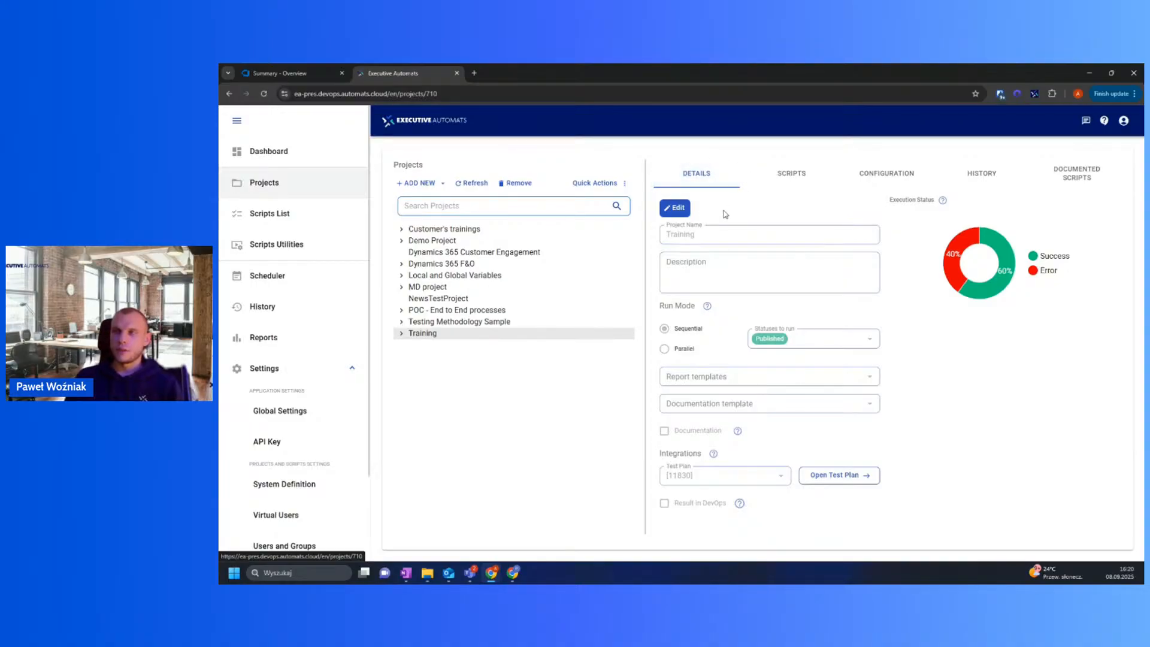
left_click(687, 211)
left_click(719, 231)
left_click_drag(719, 232, 648, 232)
left_click(697, 275)
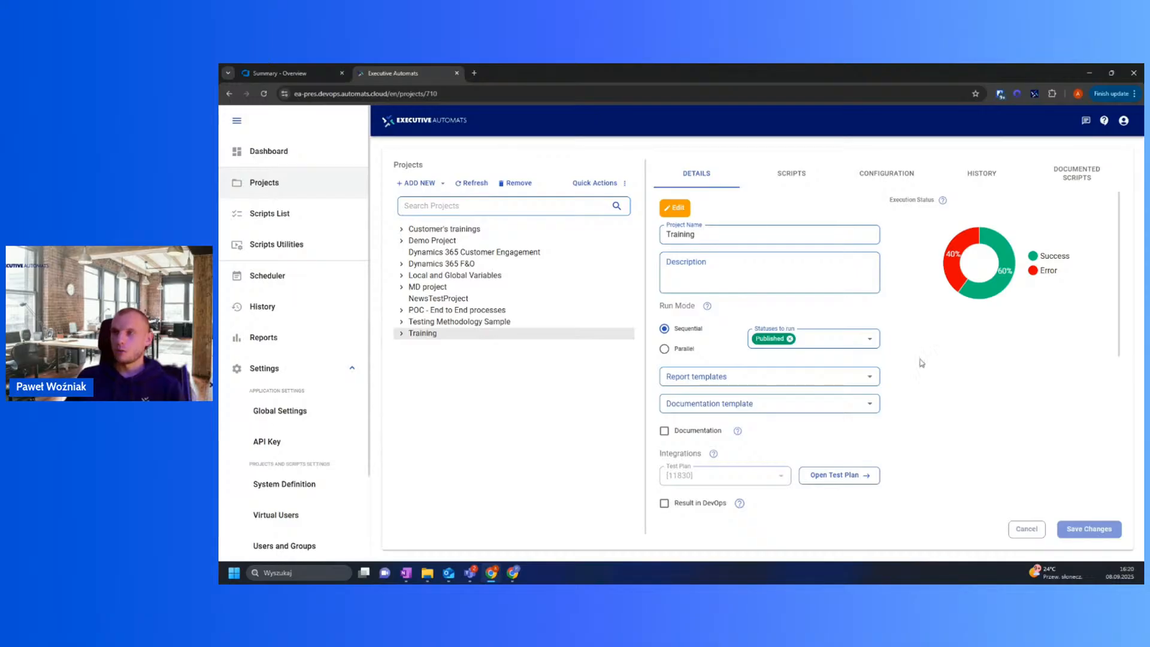
left_click(1027, 528)
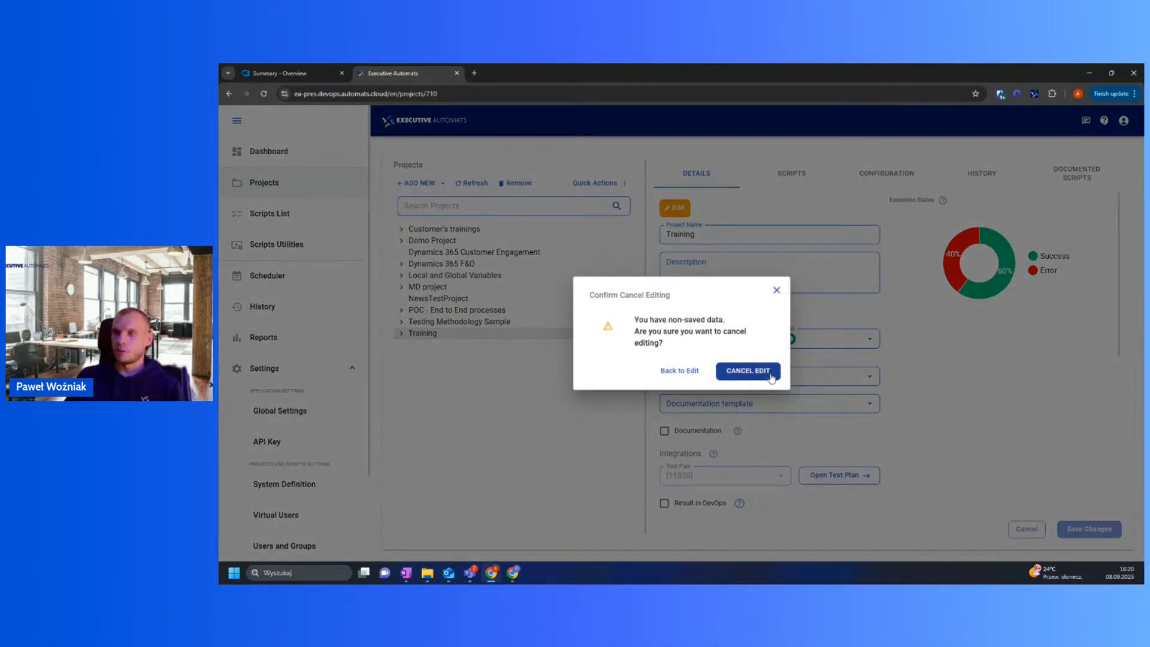
left_click(770, 376)
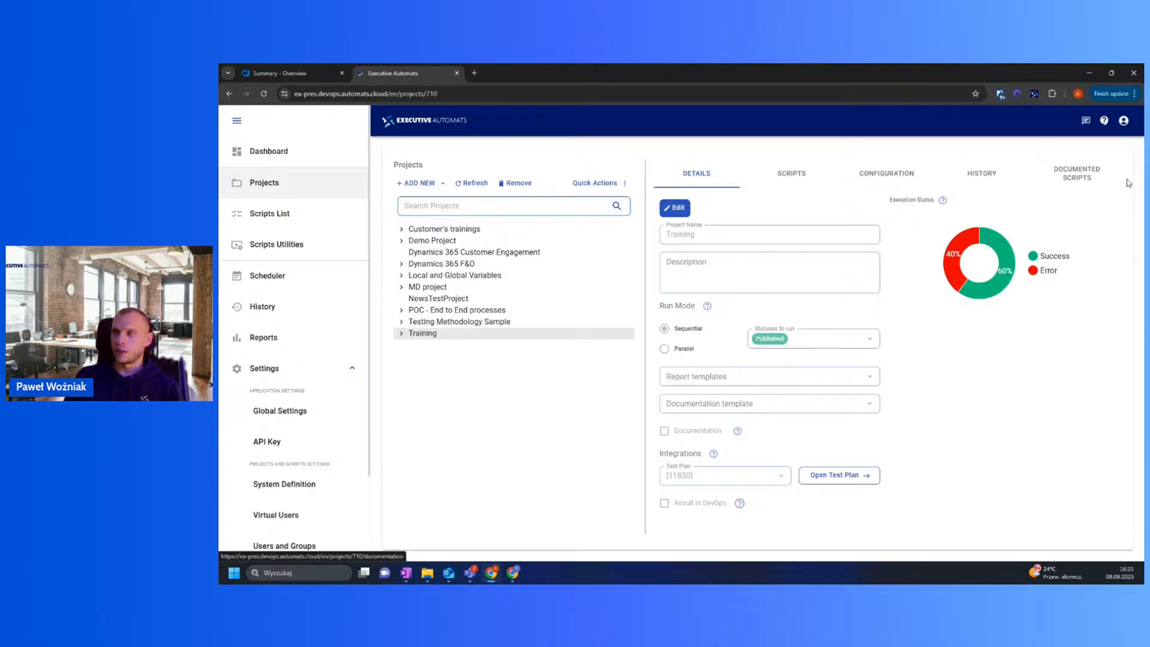
Step: Review the Training project's configuration, including its system definitions, virtual users and integration rules, and return to its details
left_click(886, 182)
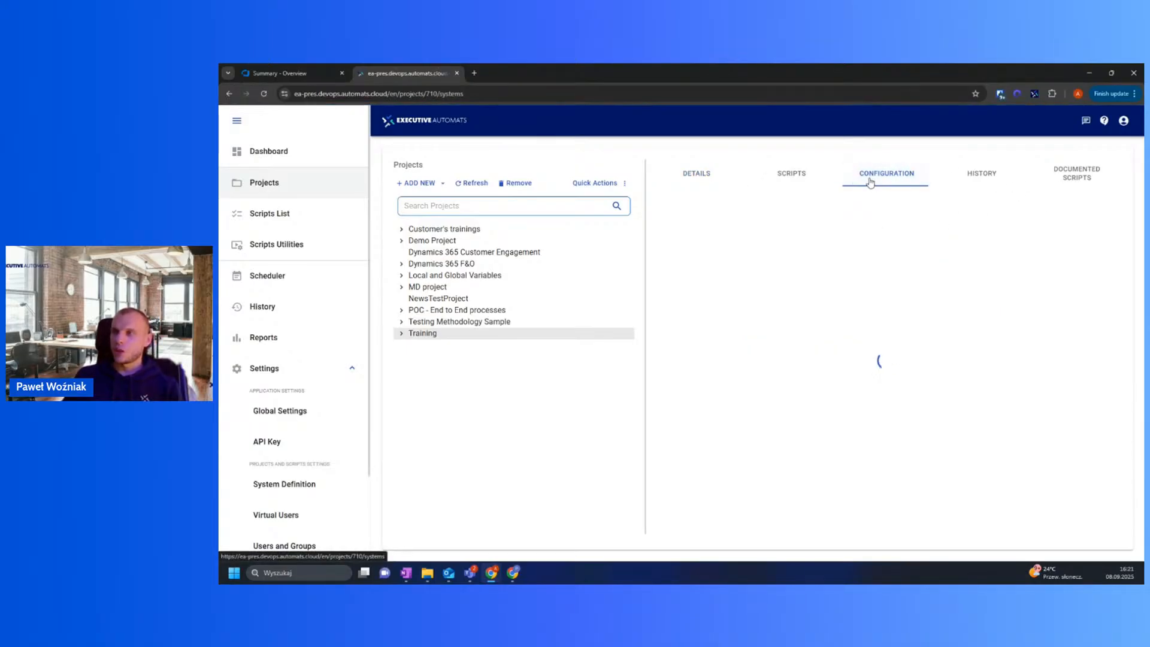
left_click_drag(886, 179, 930, 183)
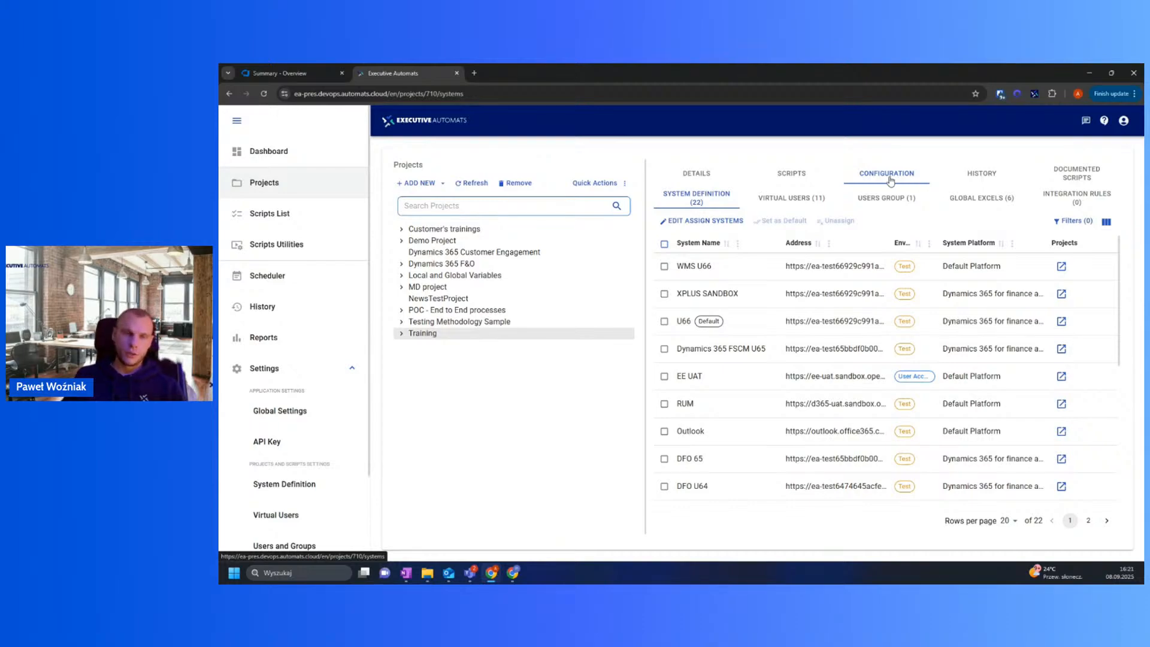
left_click_drag(657, 202, 735, 203)
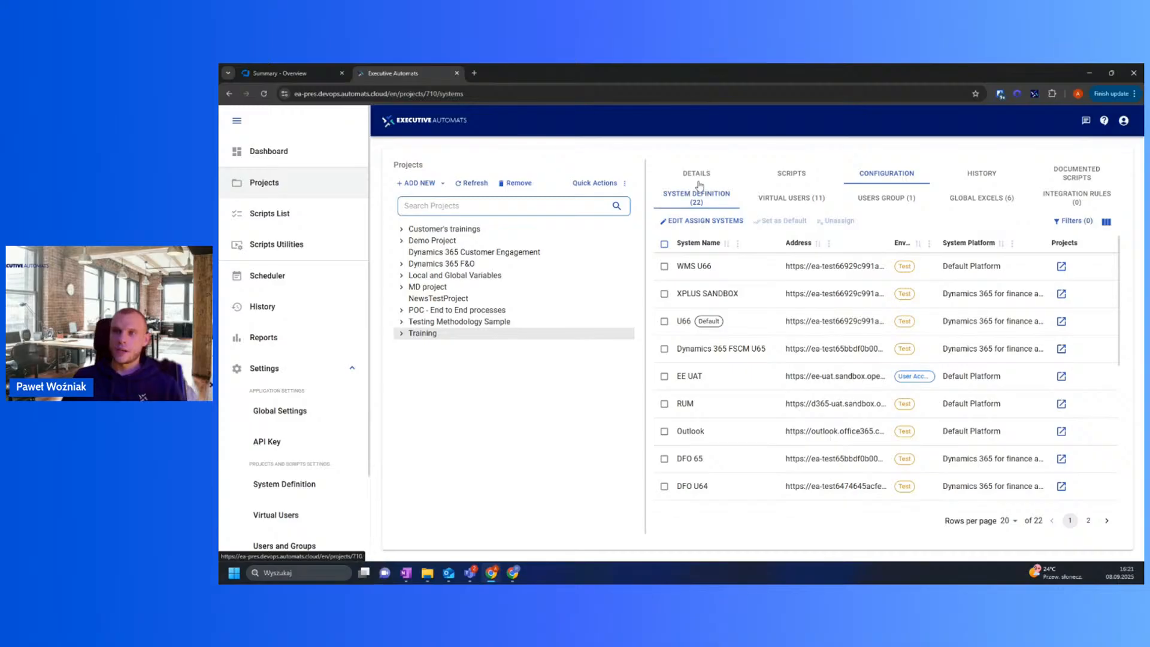
left_click(809, 202)
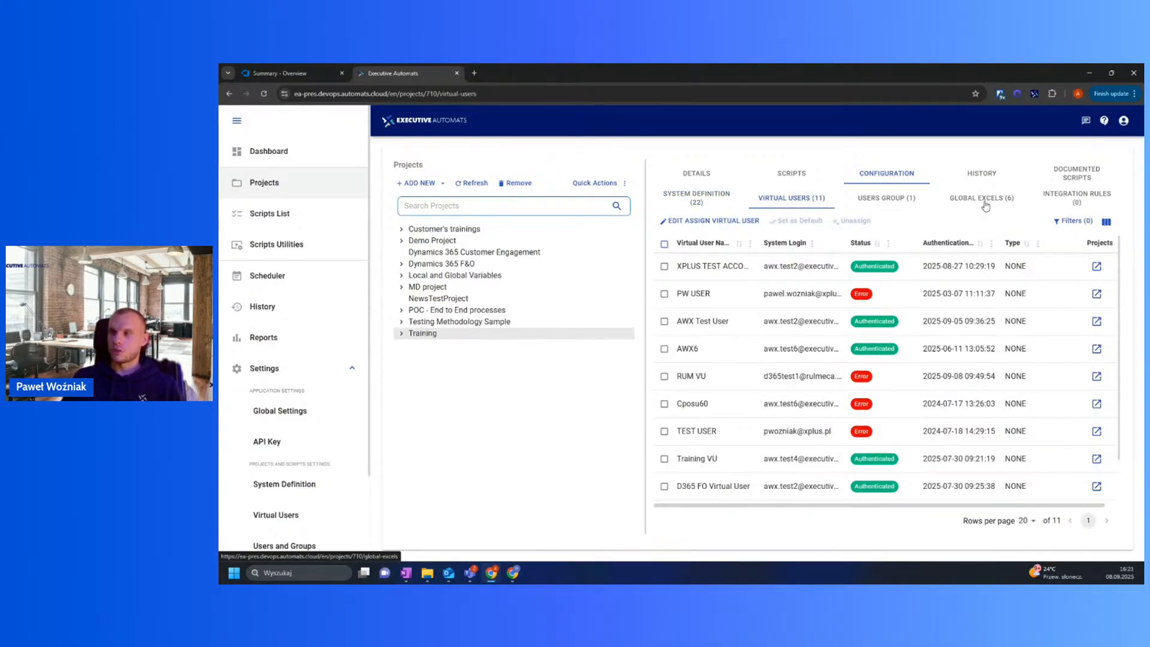
left_click(1077, 202)
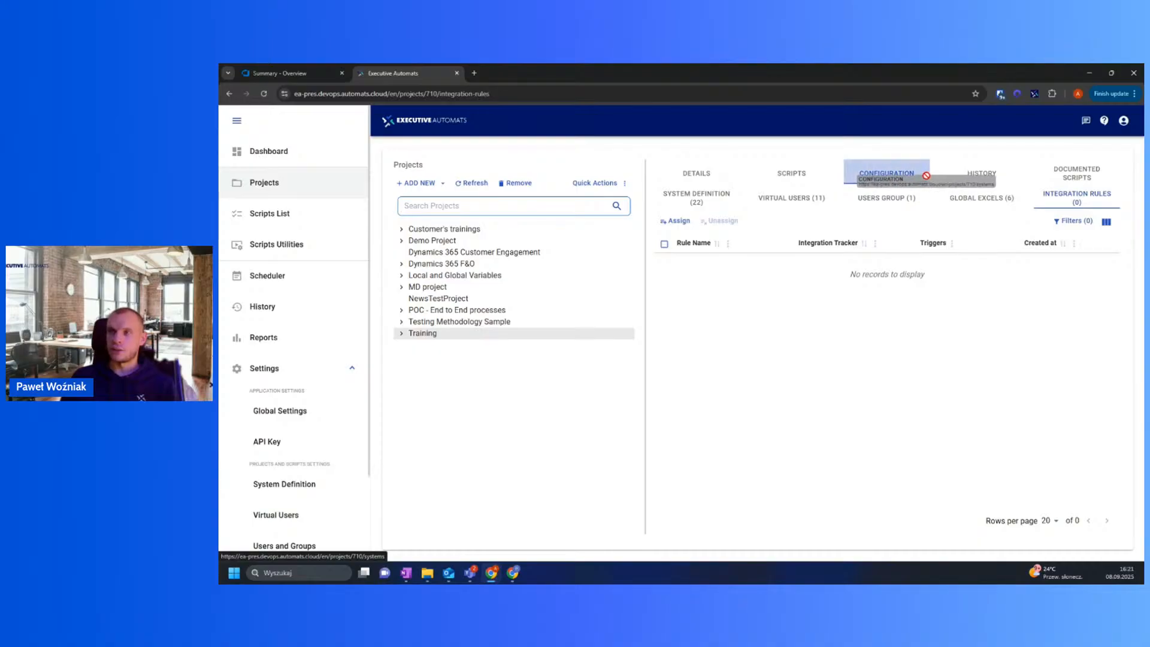
left_click(926, 179)
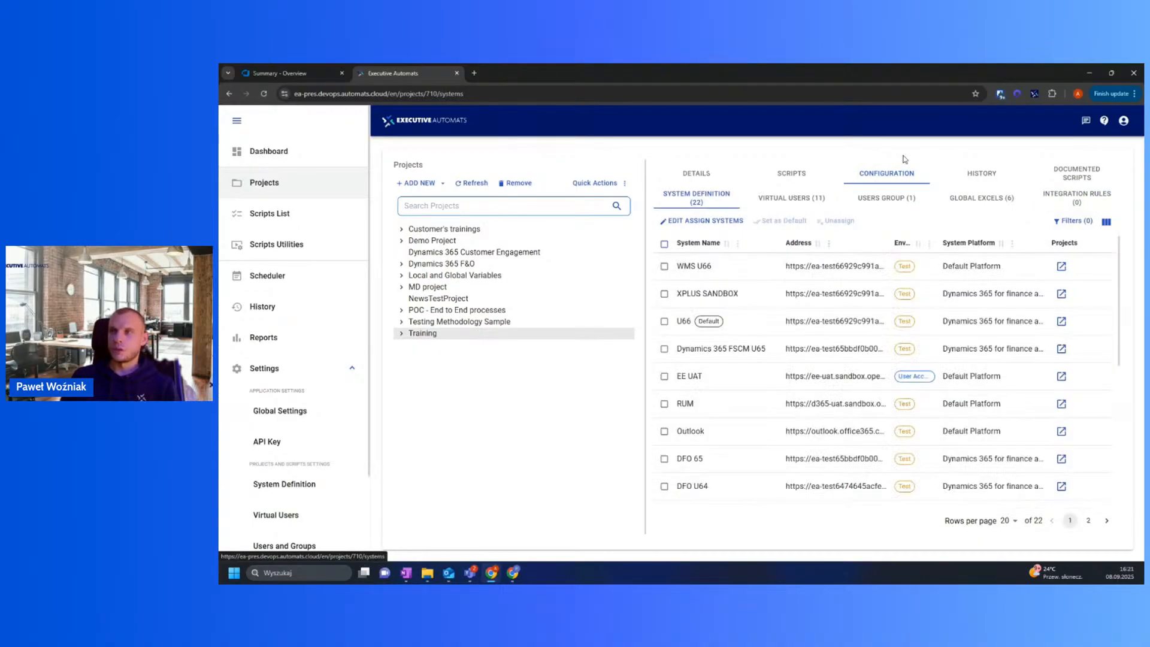
left_click(695, 180)
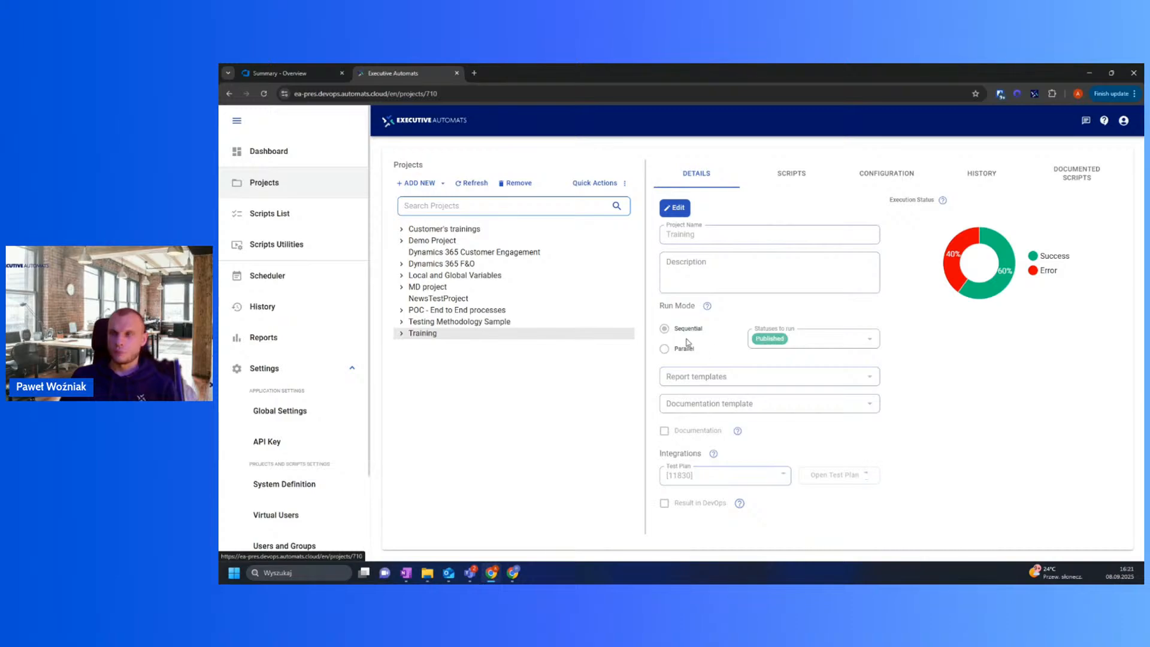
Step: Start a new project and select XPLUS SANDBOX and Dynamics 365 FSCM U65 as its environments
left_click(425, 184)
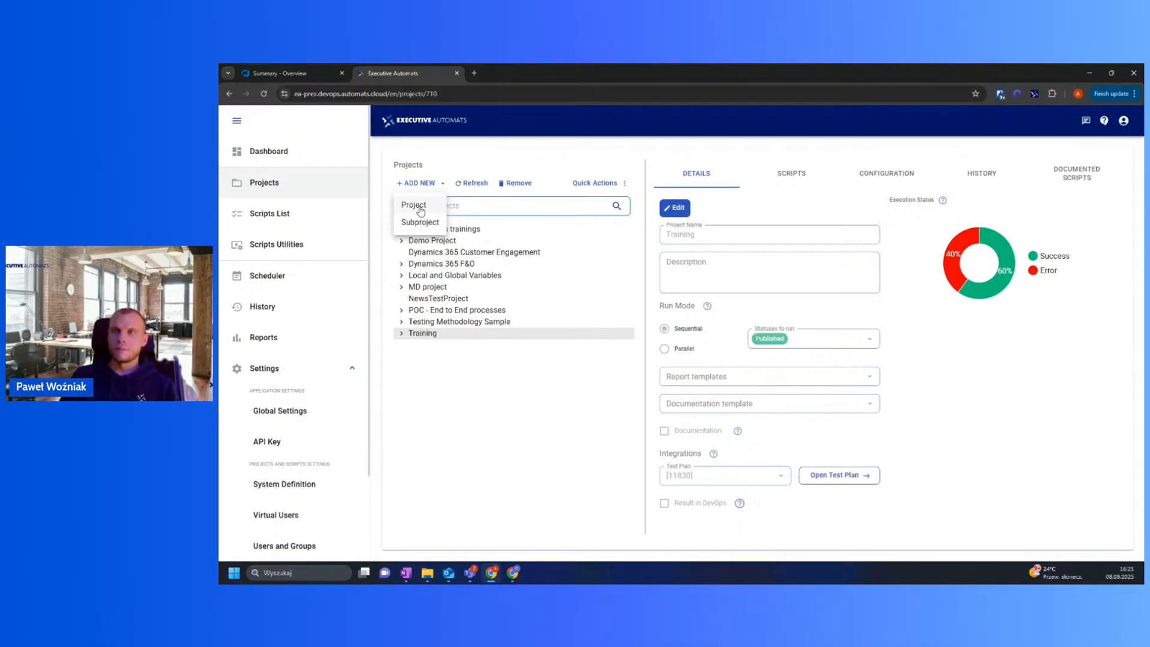
left_click(418, 206)
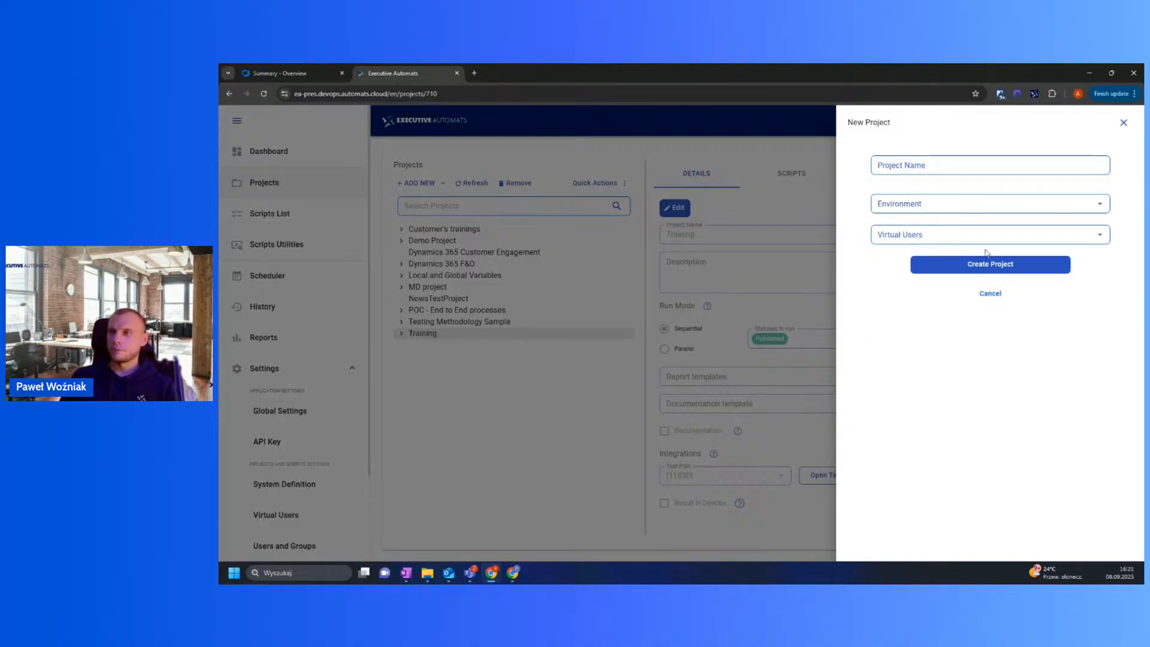
left_click(952, 205)
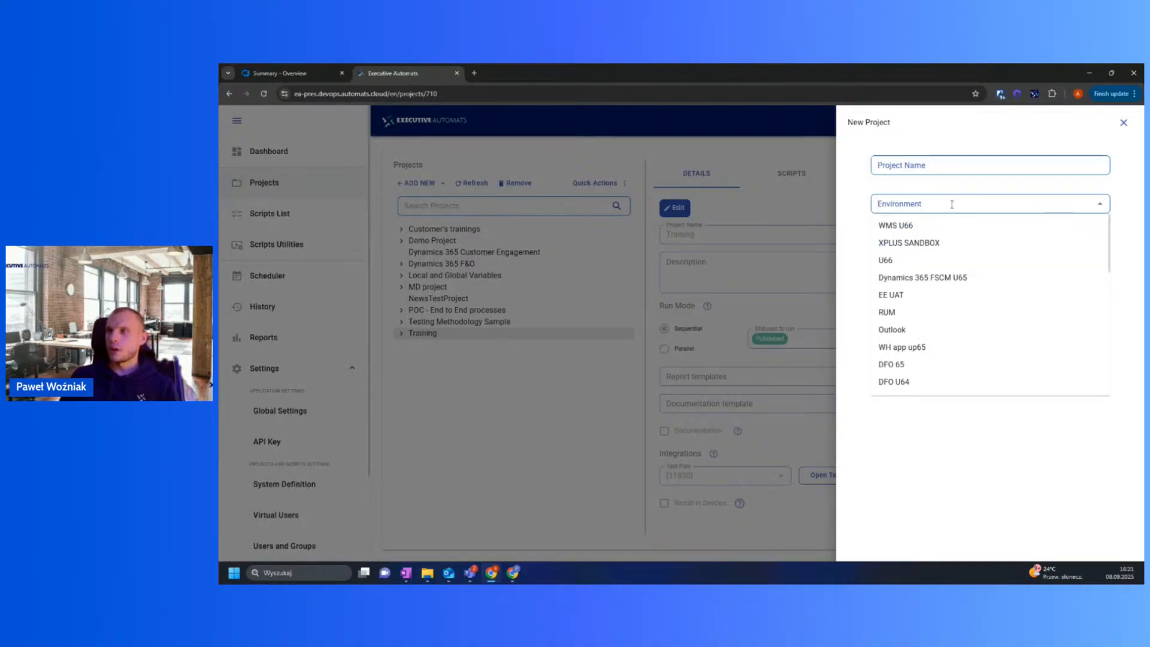
left_click(940, 243)
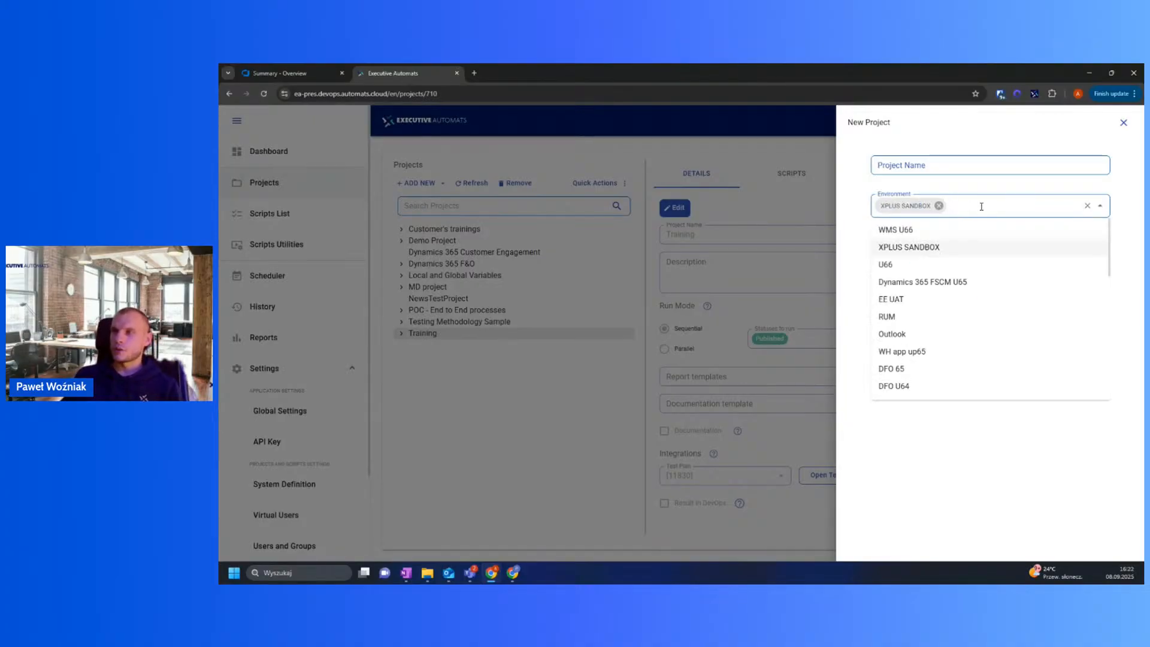
left_click(948, 286)
Step: Select AWX Test User and RUM VU as the new project's virtual users, and cancel its creation
left_click(973, 241)
left_click(935, 299)
left_click(991, 242)
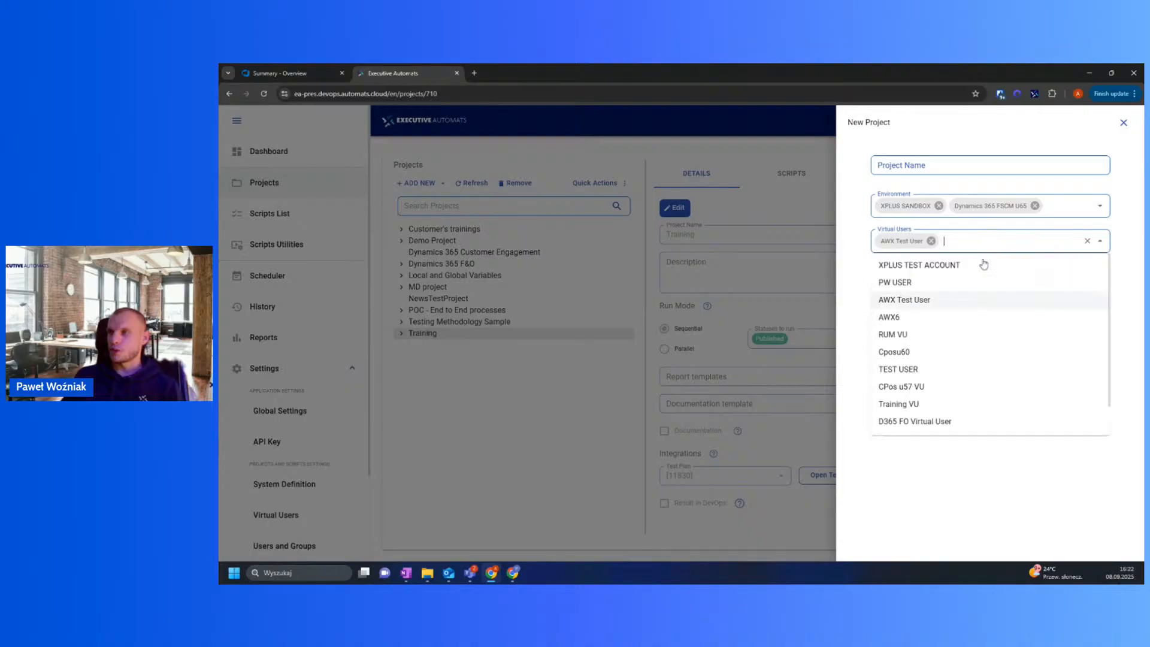
left_click(945, 334)
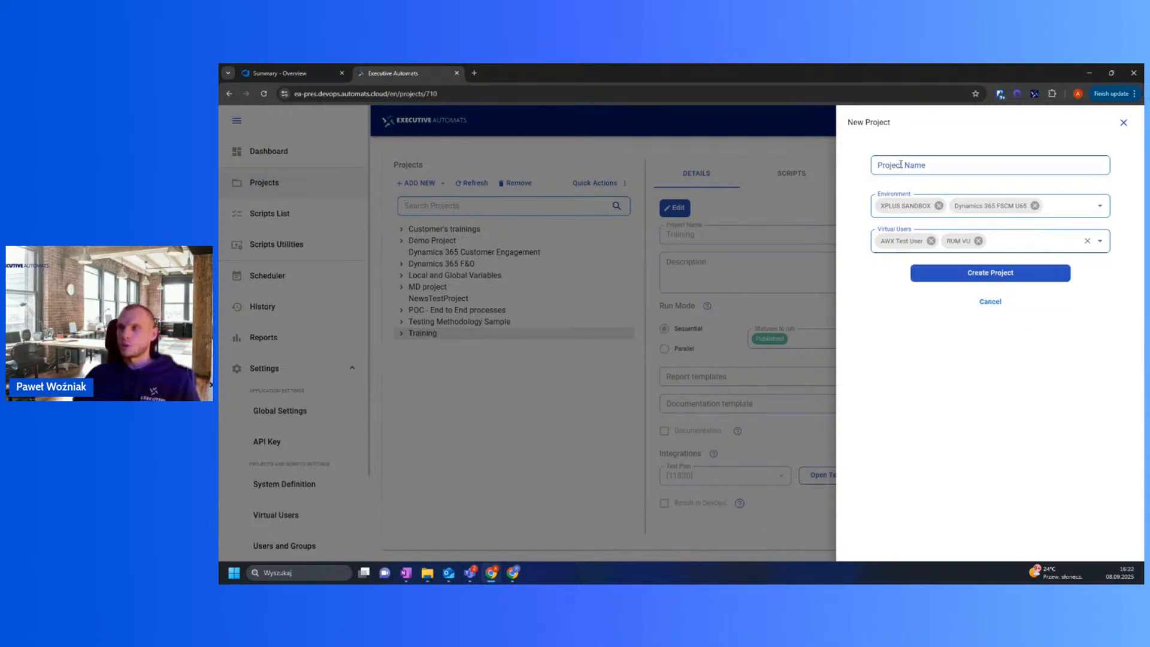
left_click(1036, 248)
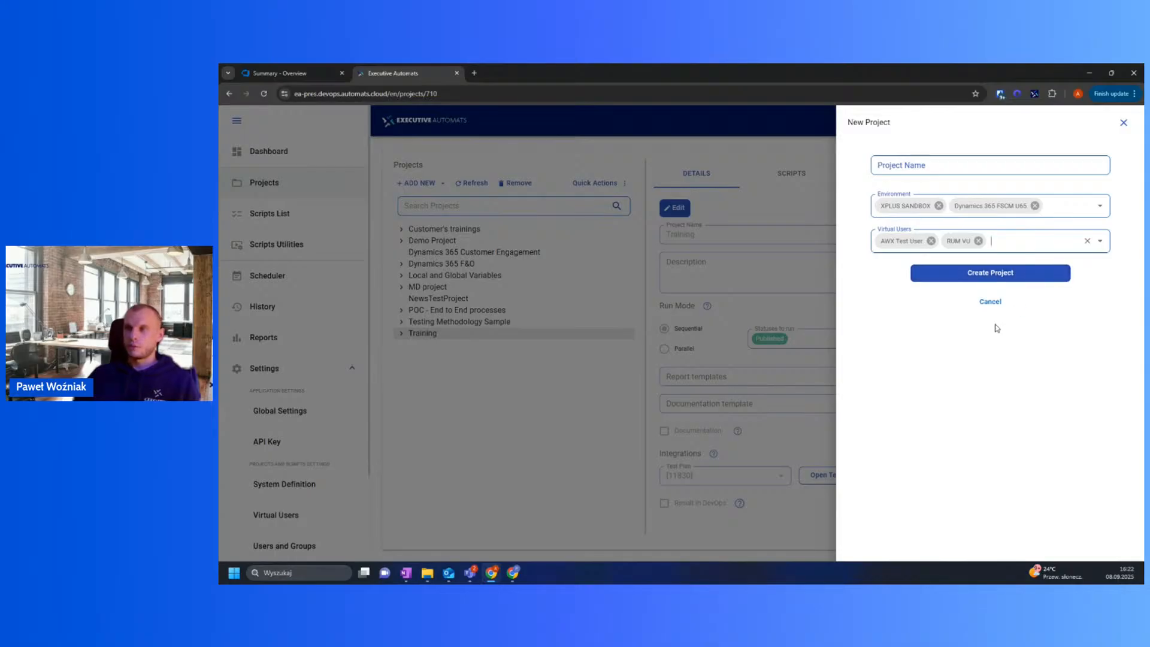
left_click(990, 302)
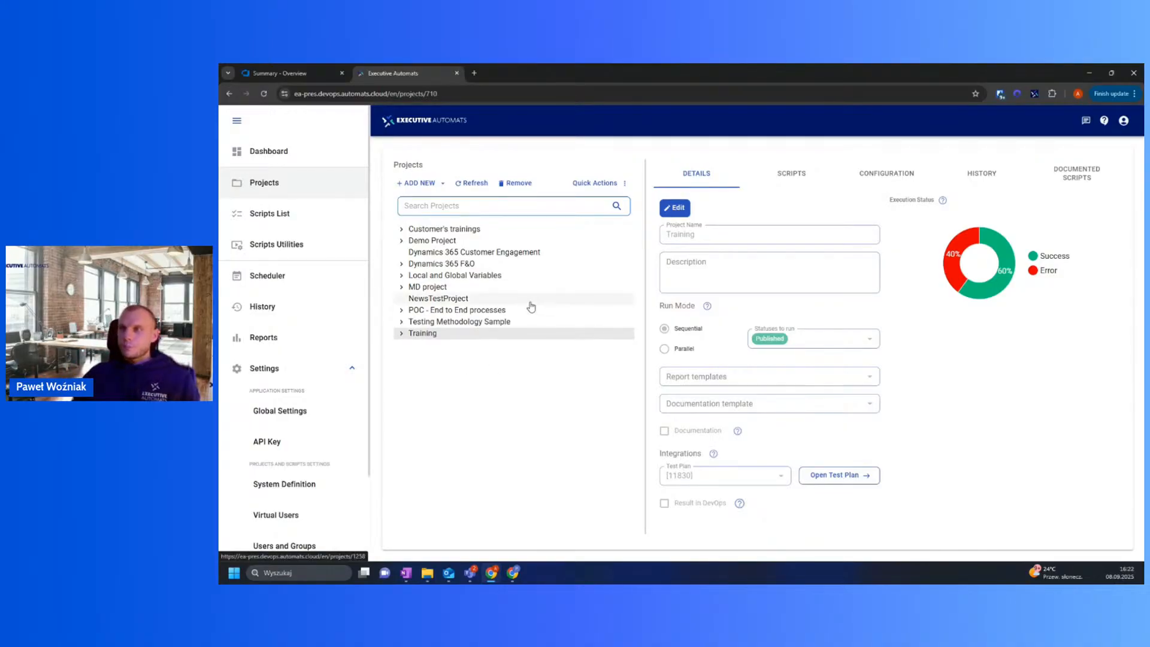
Step: Look through the Training project's scripts, return to its details, and view the quick actions available for it
left_click(788, 176)
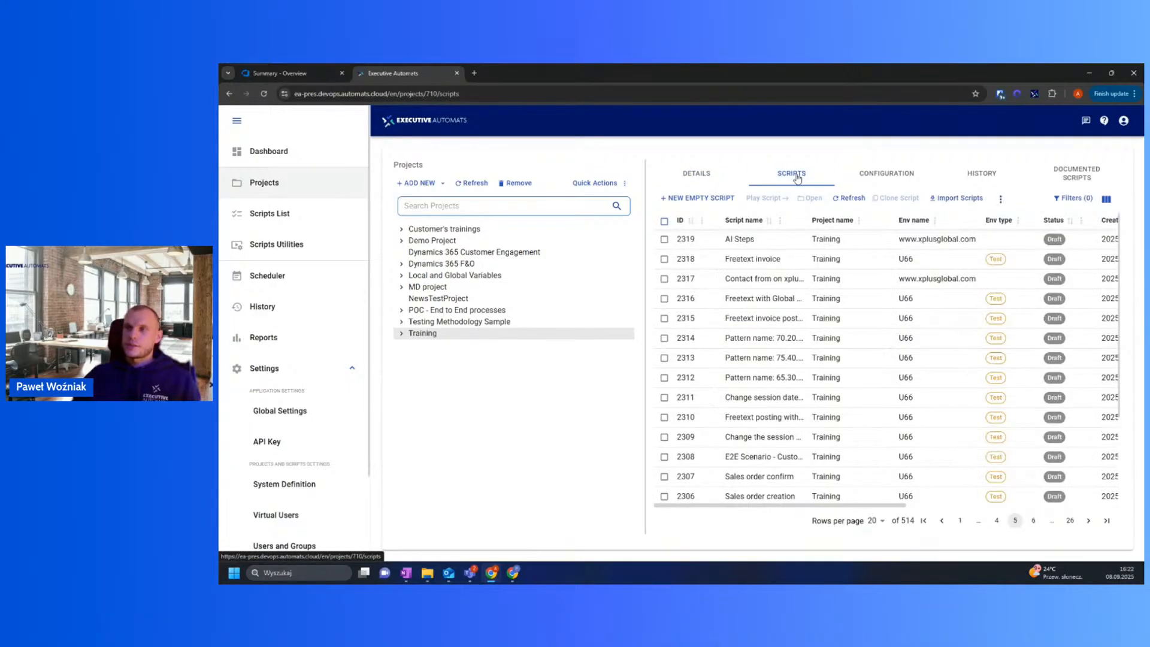
scroll(973, 268, "down", 2)
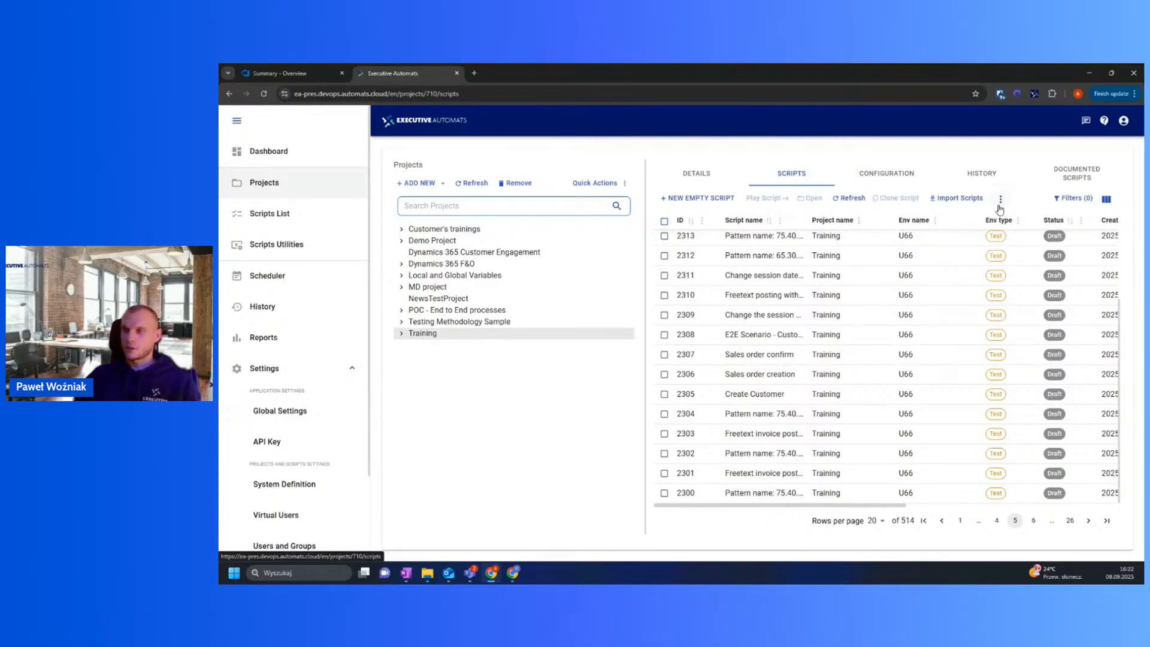
left_click(725, 187)
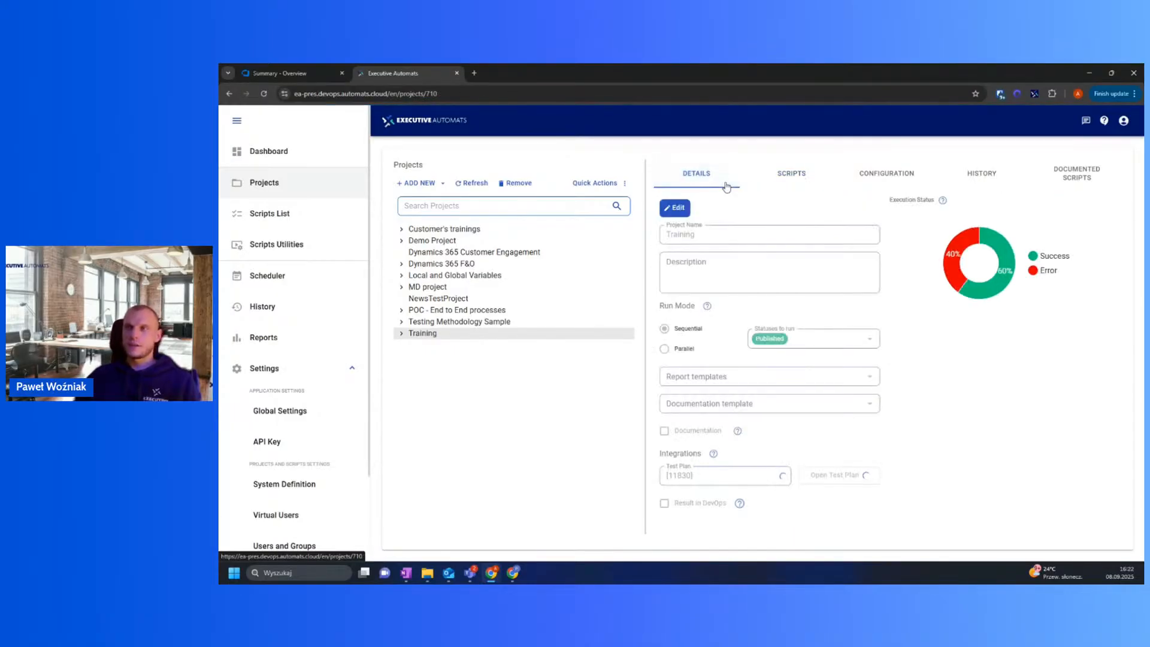
left_click(596, 184)
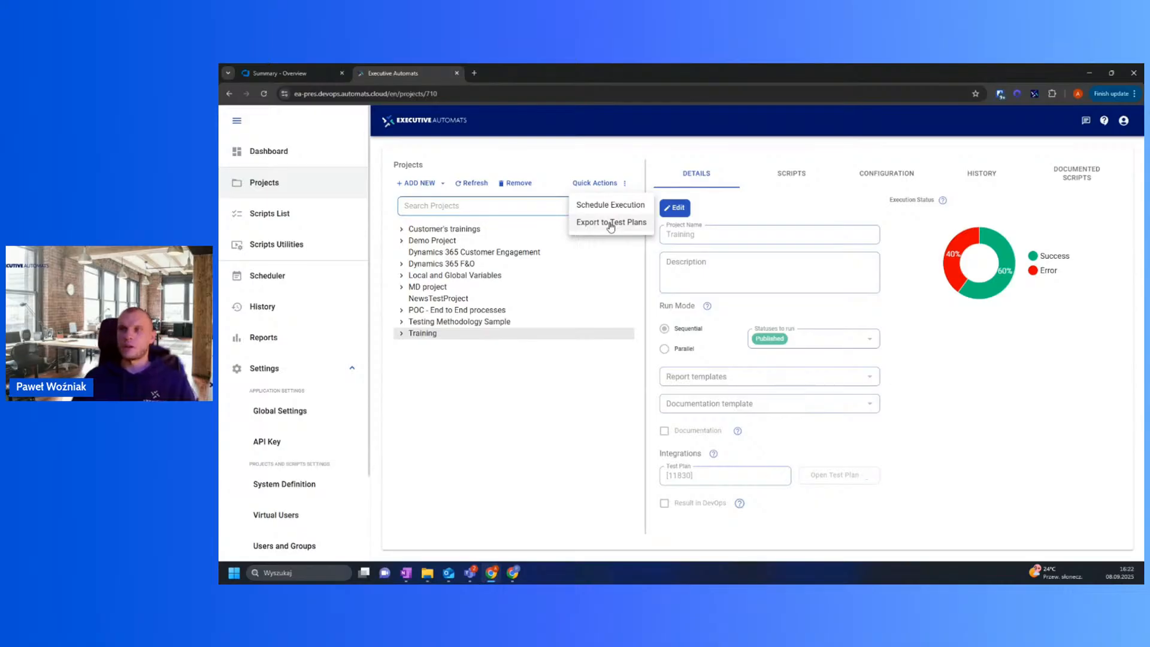
left_click(728, 210)
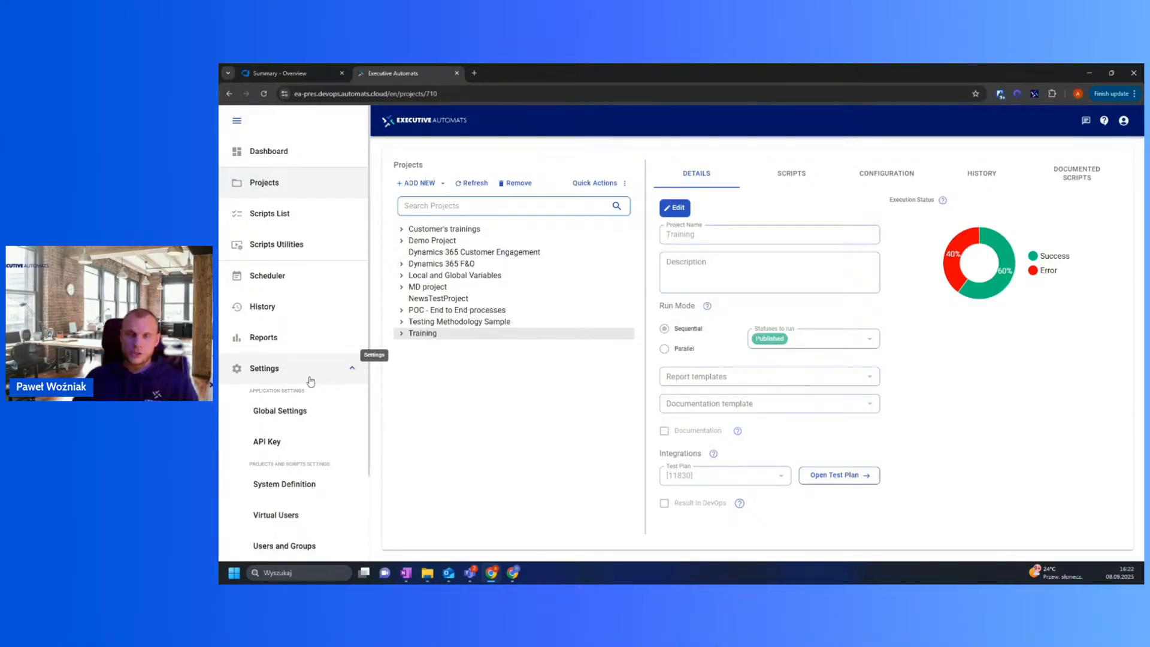
Step: Examine the application, project and script, and tool settings categories available in the navigation
left_click_drag(250, 372, 286, 374)
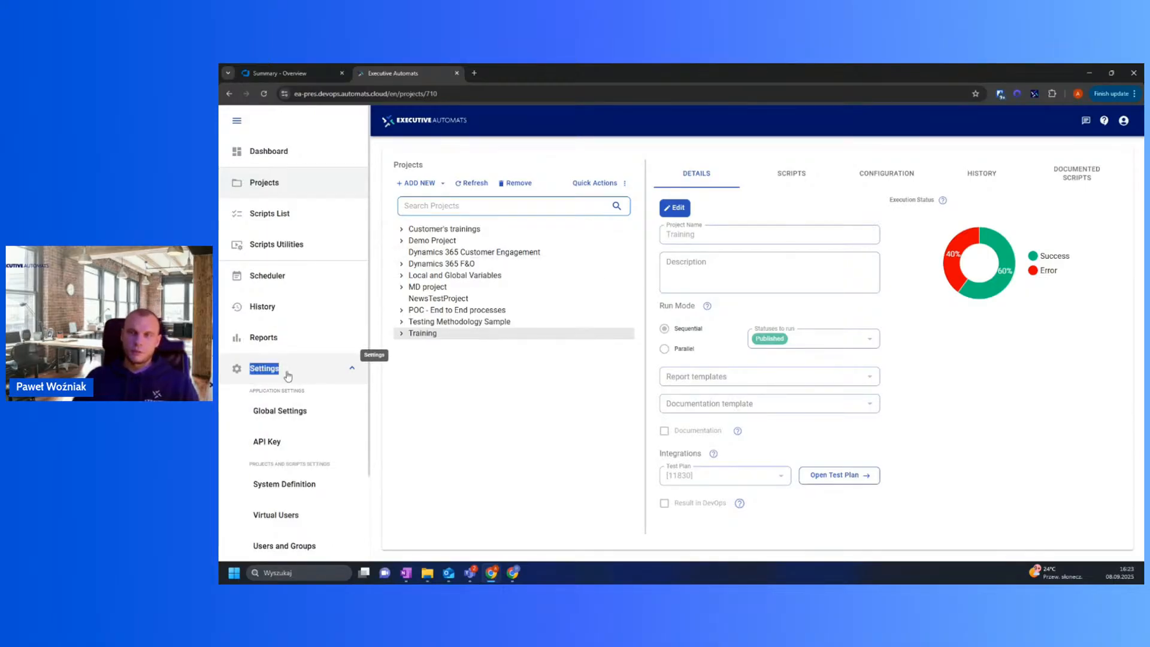
left_click(318, 379)
scroll(347, 273, "down", 3)
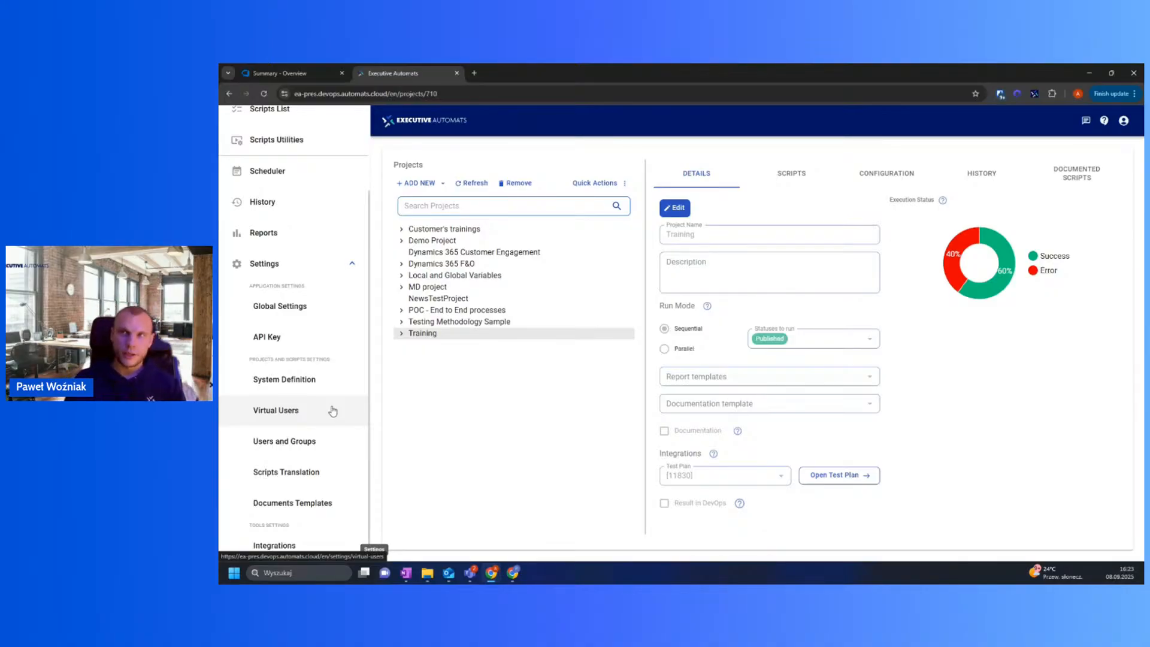
scroll(331, 410, "up", 3)
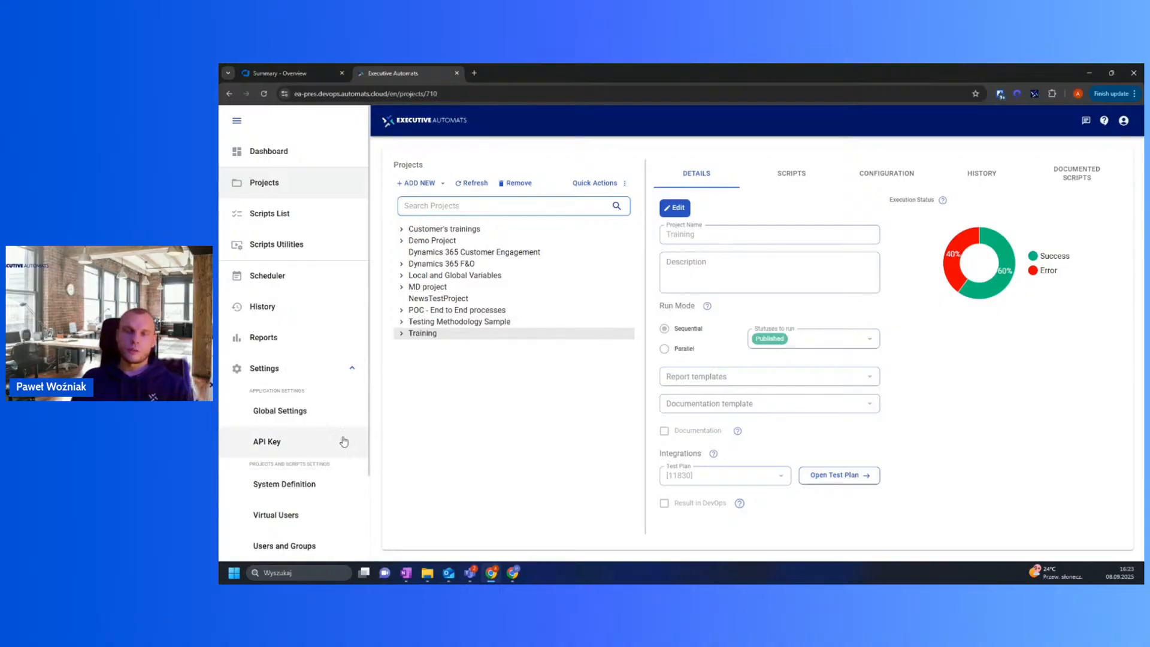
scroll(320, 497, "down", 1)
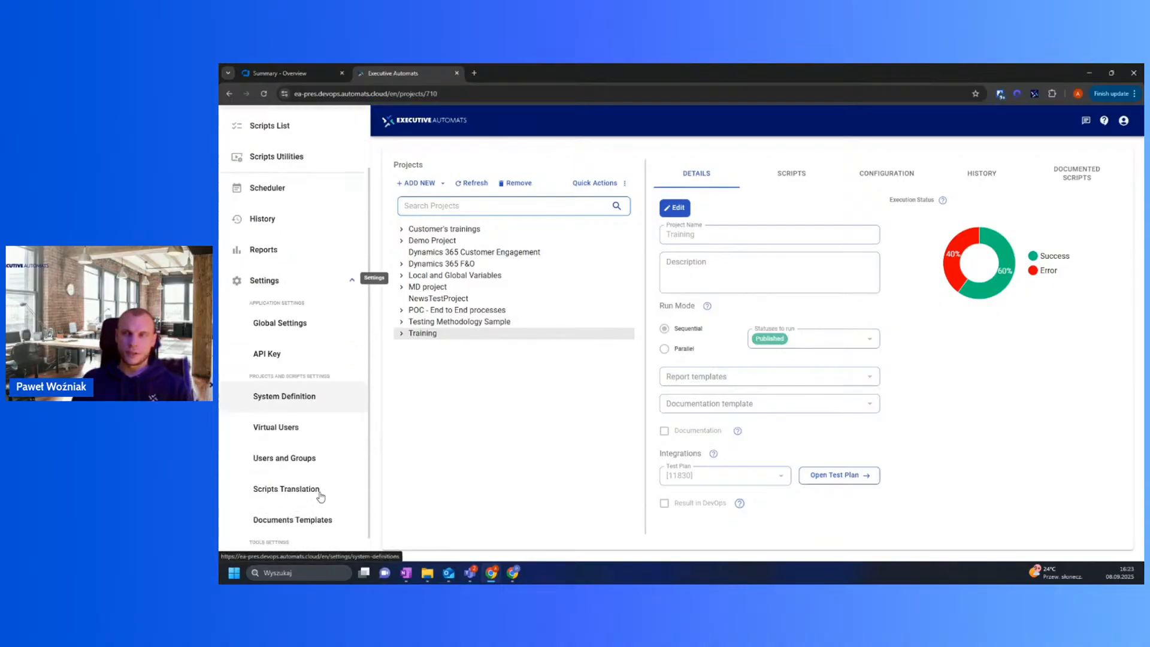
scroll(320, 497, "down", 1)
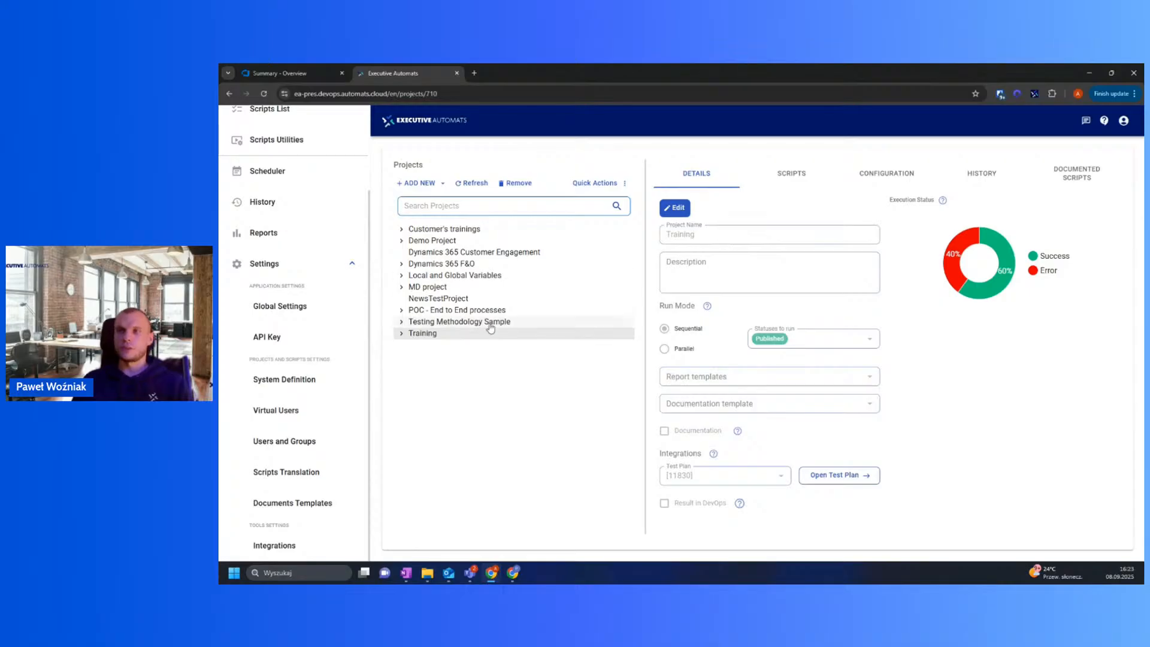
Step: Expand the Training project to view its subprojects, and collapse it again
left_click(443, 334)
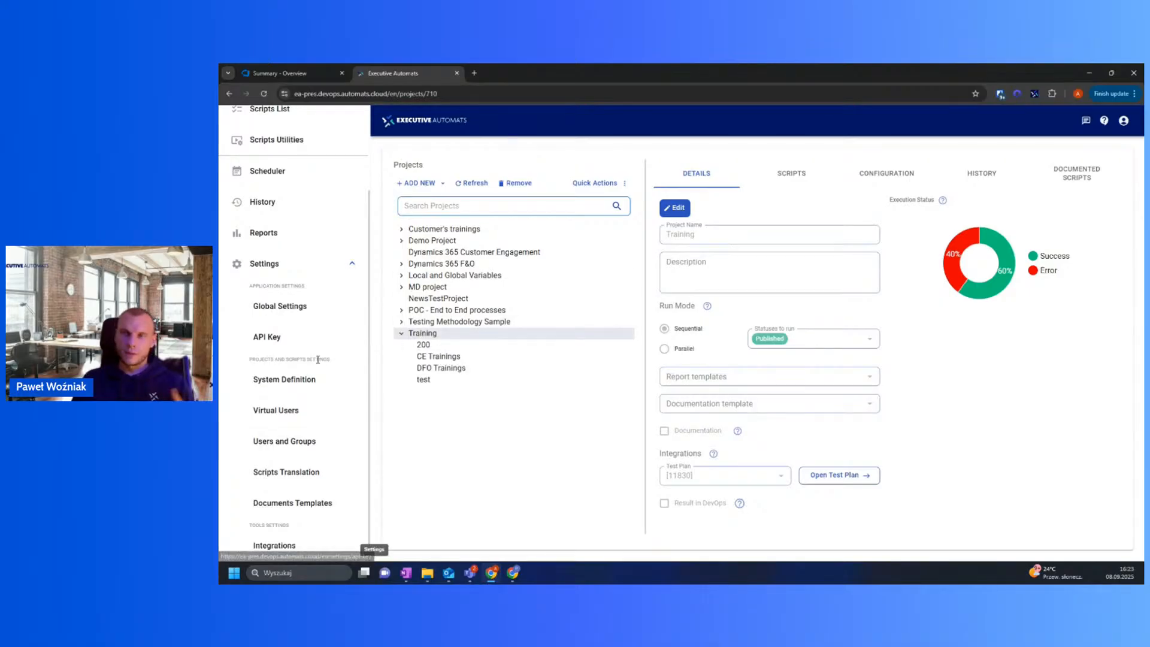
left_click(402, 332)
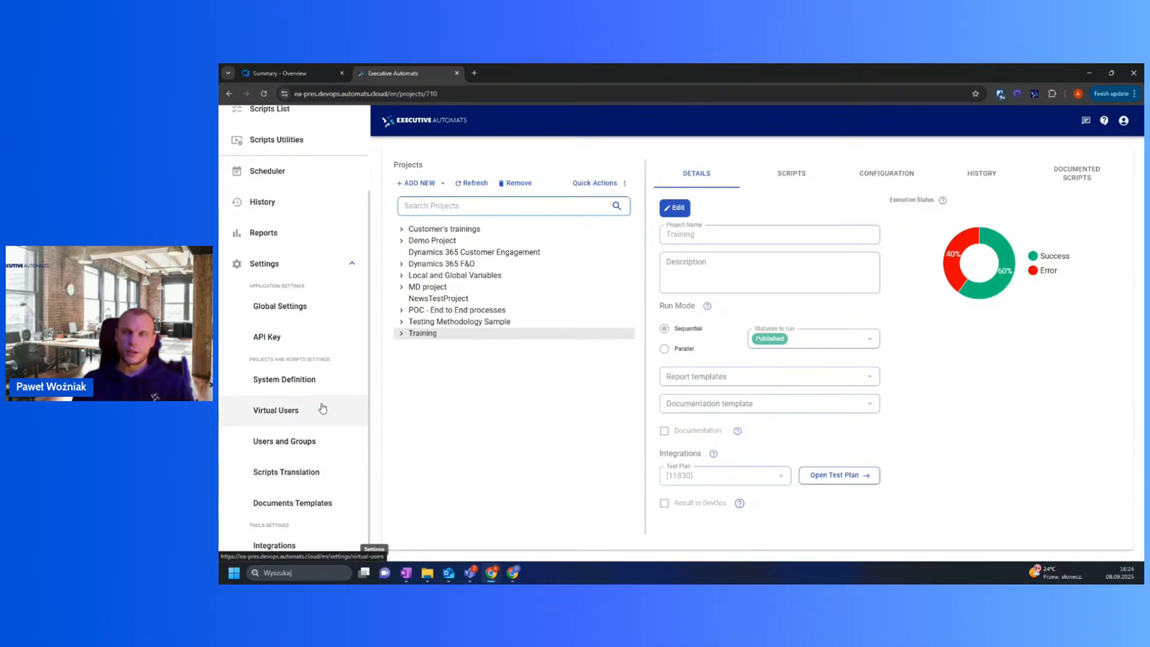
scroll(327, 411, "up", 1)
scroll(327, 411, "up", 2)
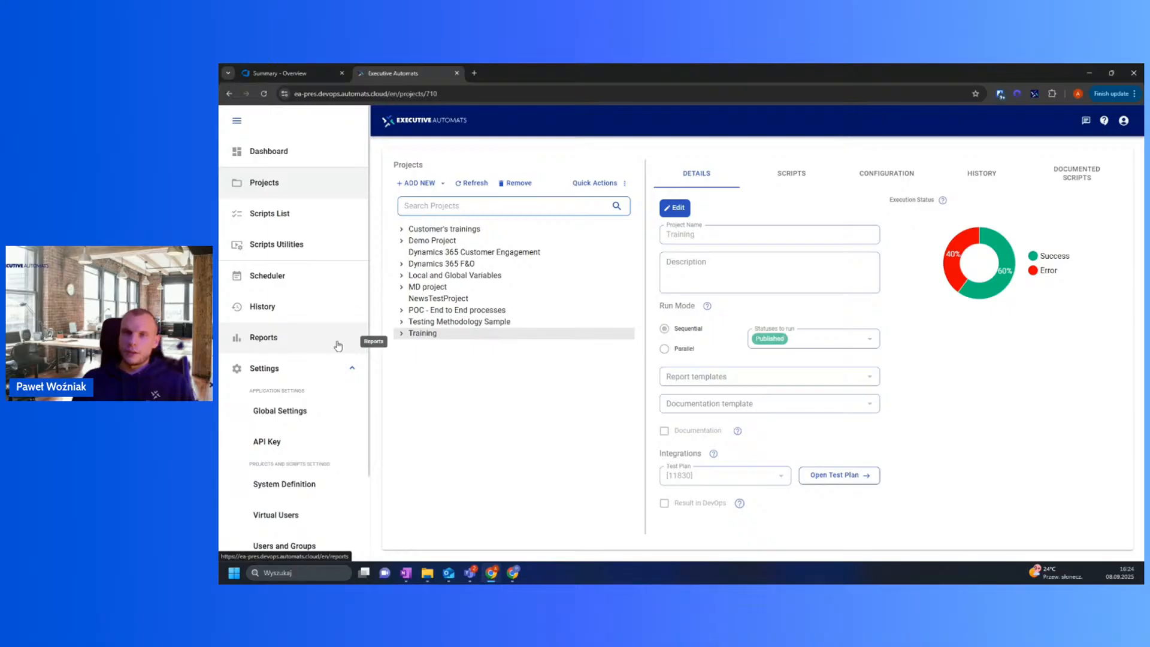
scroll(338, 346, "down", 2)
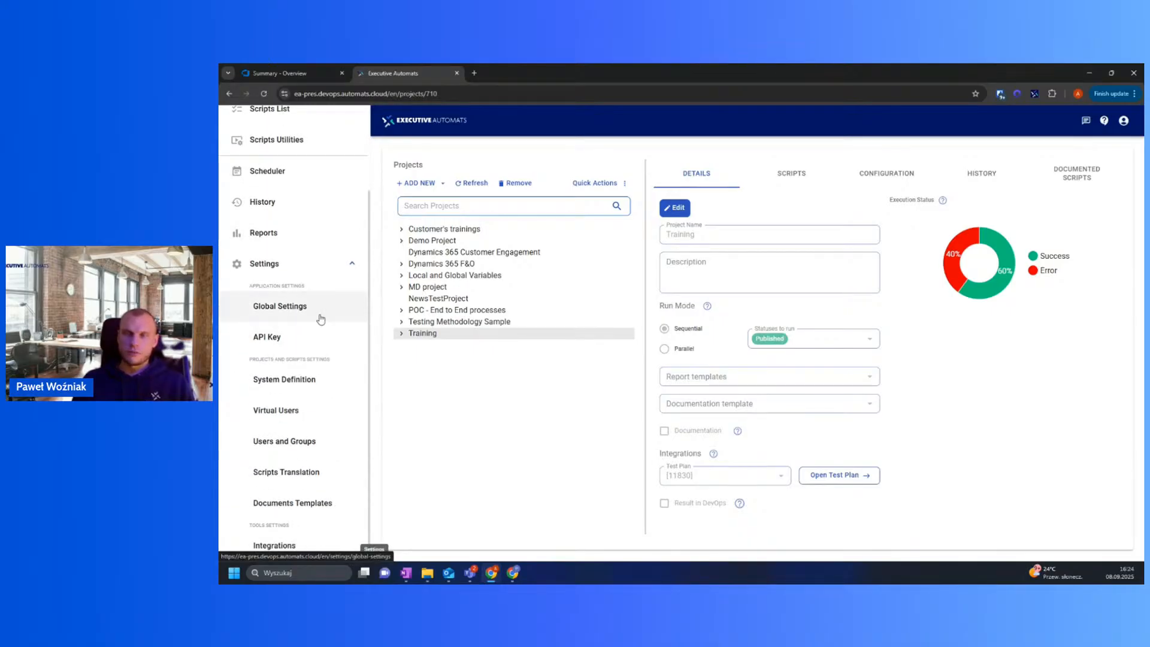
scroll(321, 323, "up", 2)
scroll(323, 335, "down", 2)
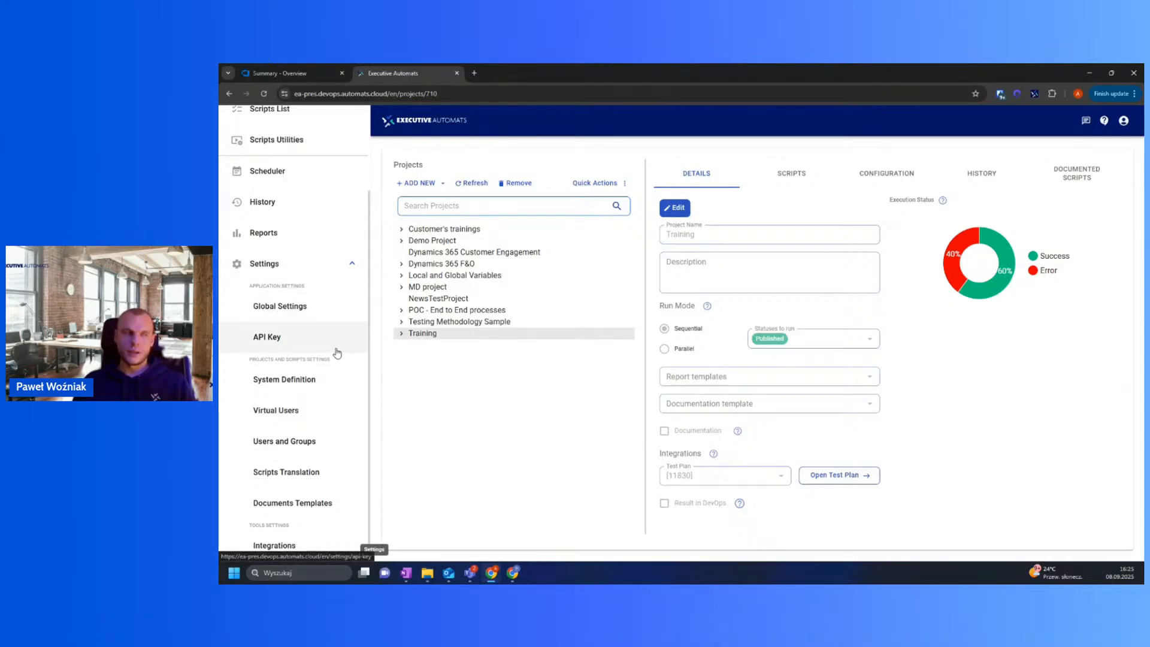
scroll(366, 411, "up", 2)
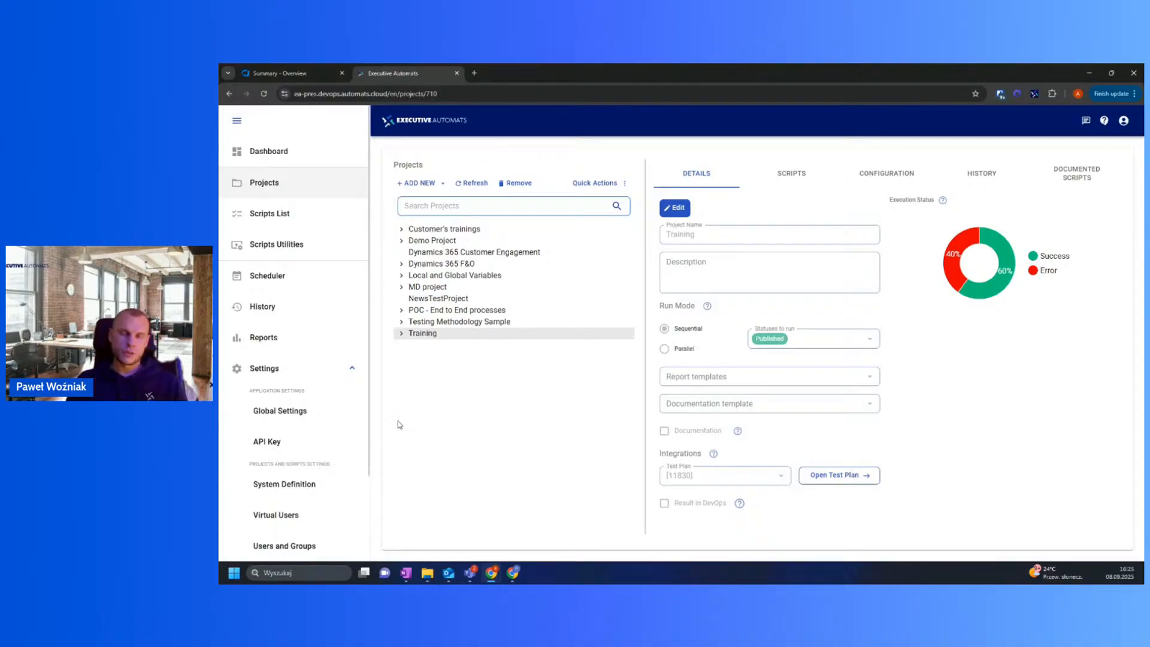
Step: Look through the script utilities: global variables, global Excels, sequences, KPI and code templates
scroll(311, 389, "down", 3)
scroll(342, 413, "up", 3)
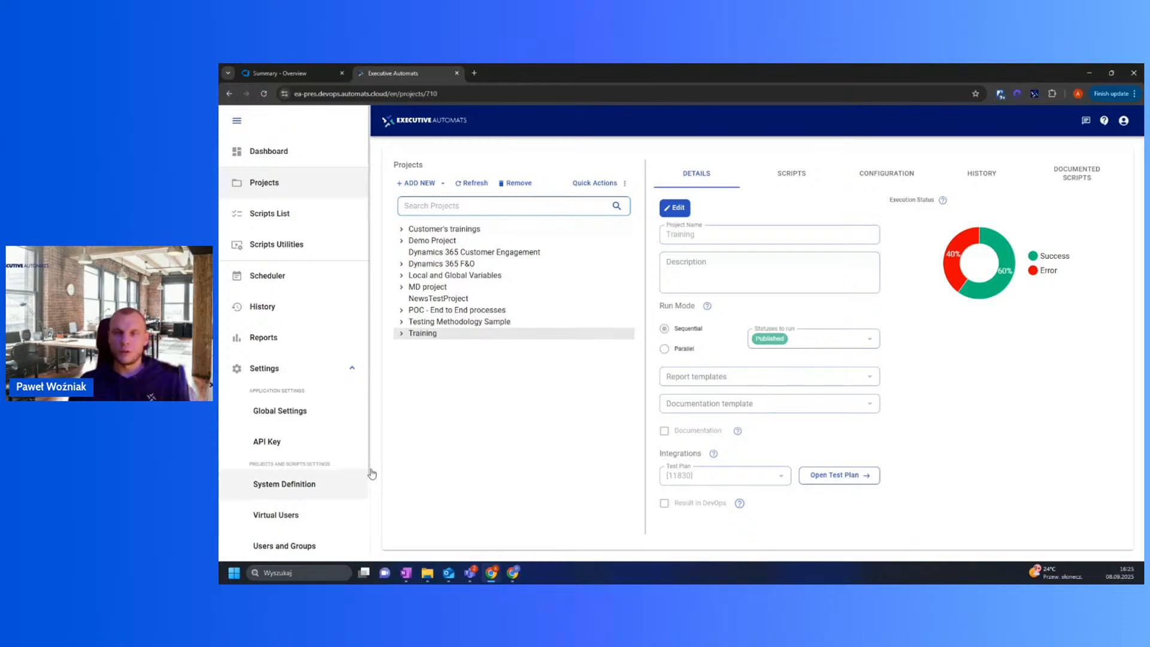
left_click(272, 252)
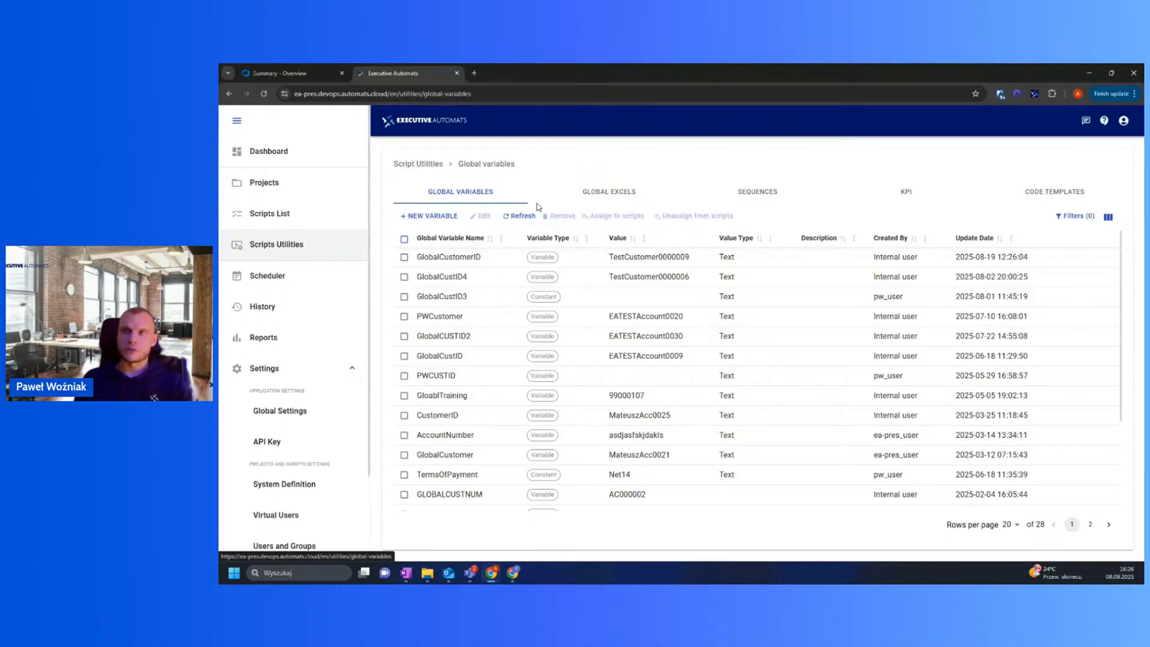
left_click_drag(426, 195, 481, 197)
left_click(629, 192)
left_click(747, 194)
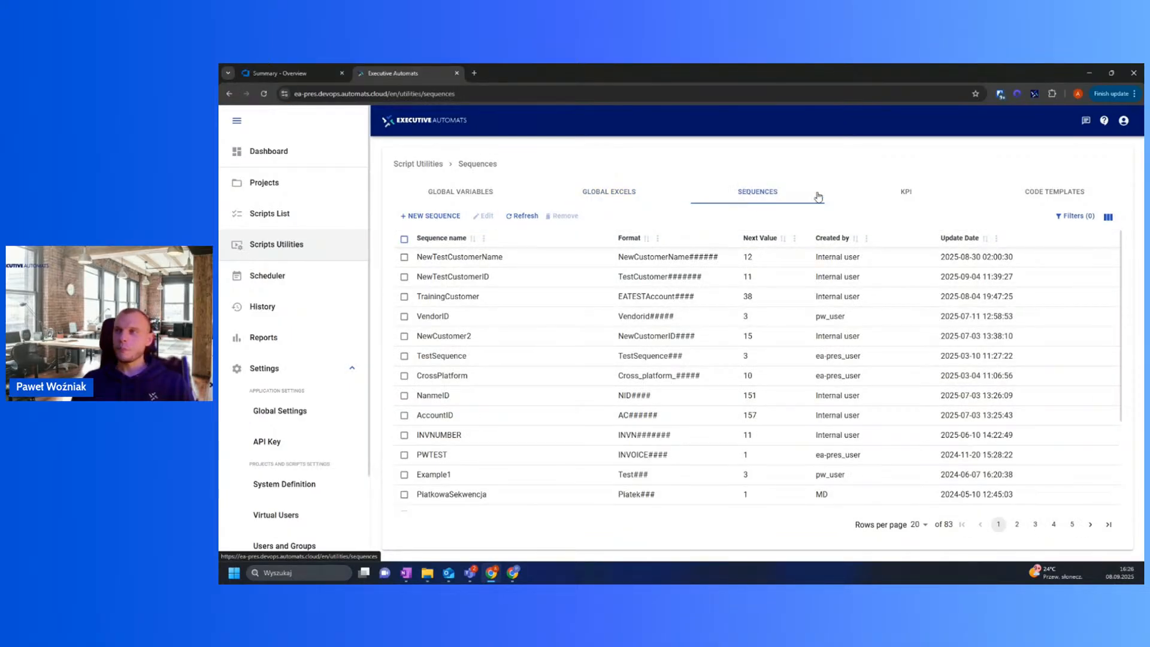
left_click_drag(901, 193, 982, 195)
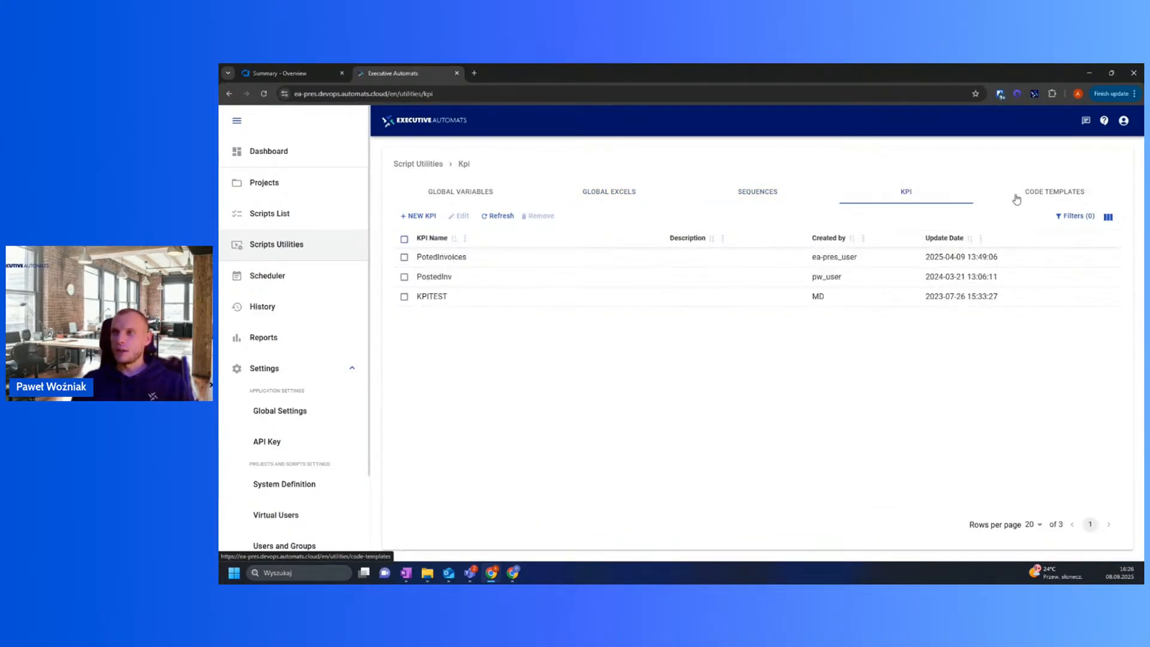
left_click(1038, 199)
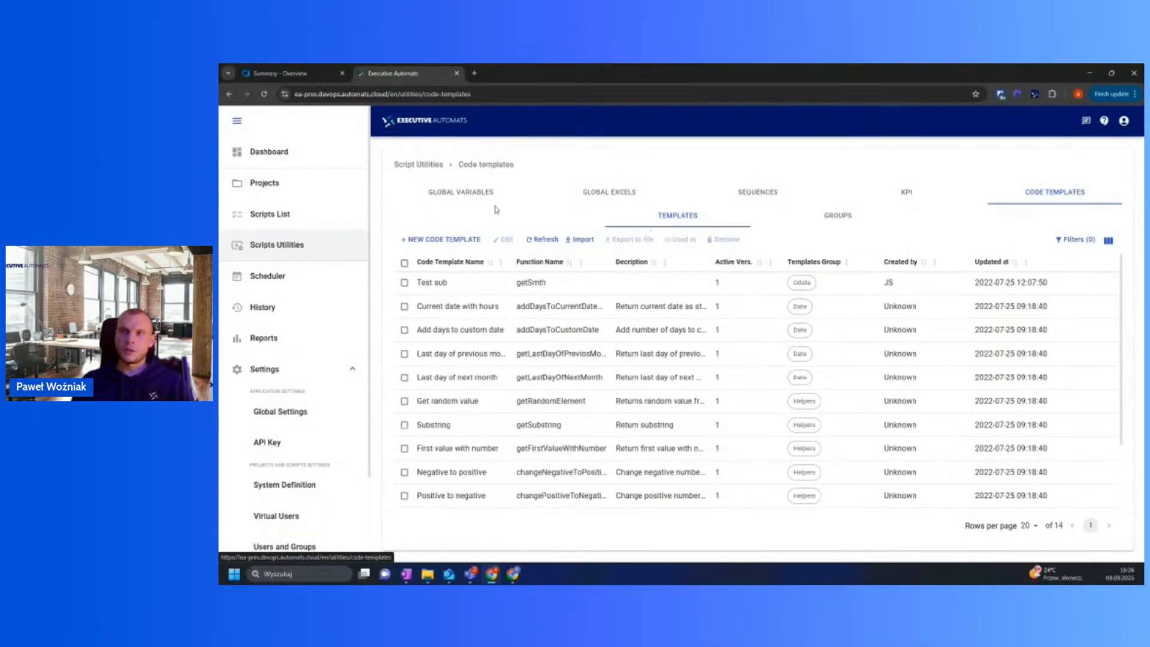
Step: Return from the code templates to the list of global variables
scroll(318, 422, "down", 2)
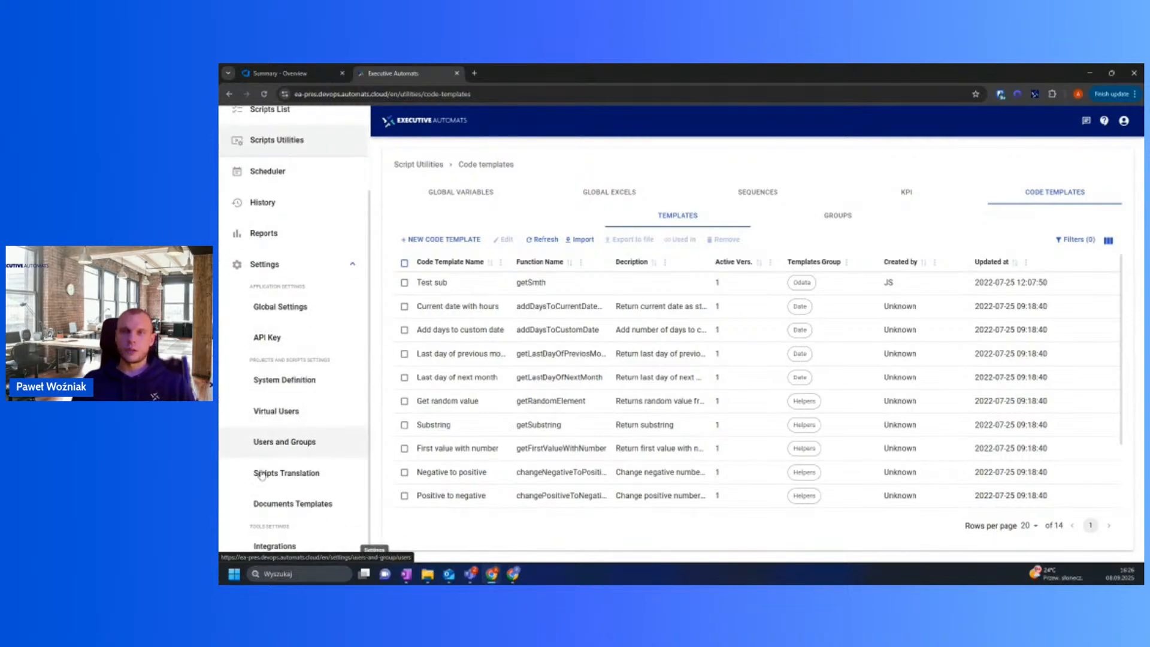
scroll(328, 238, "up", 1)
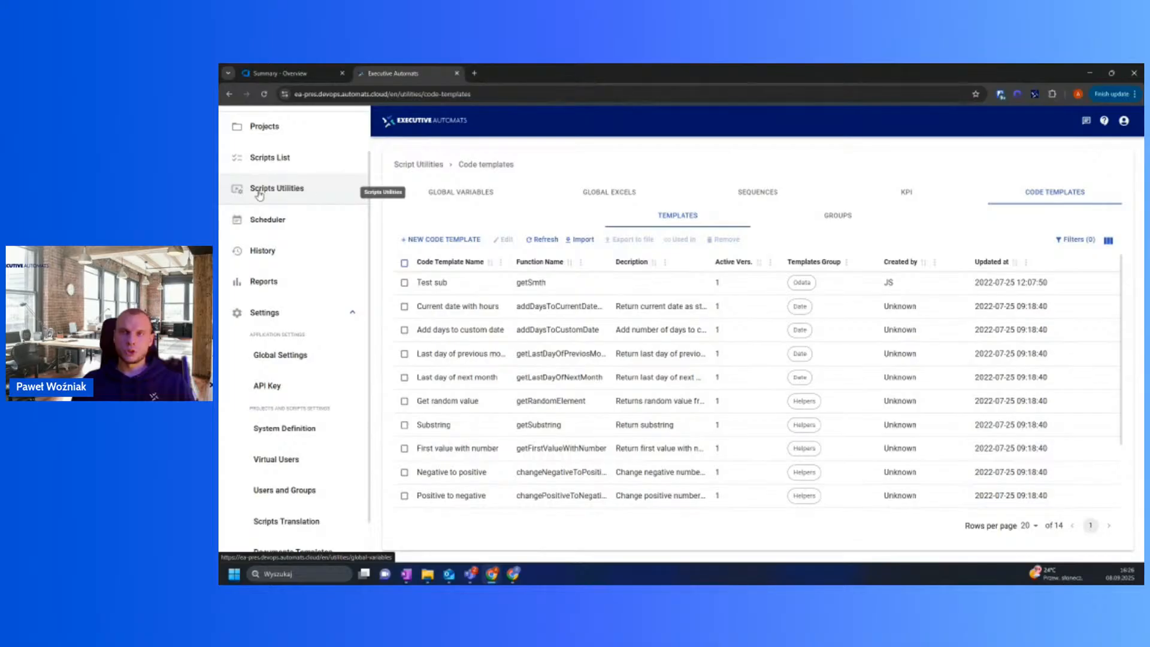
scroll(329, 275, "up", 1)
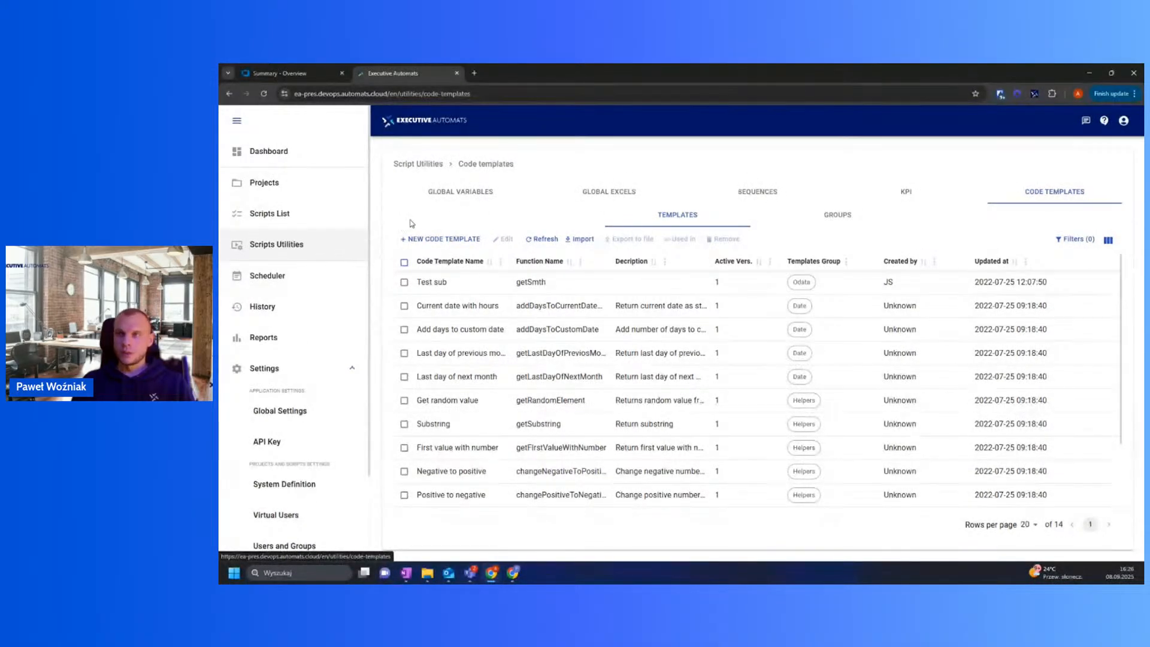
left_click(488, 198)
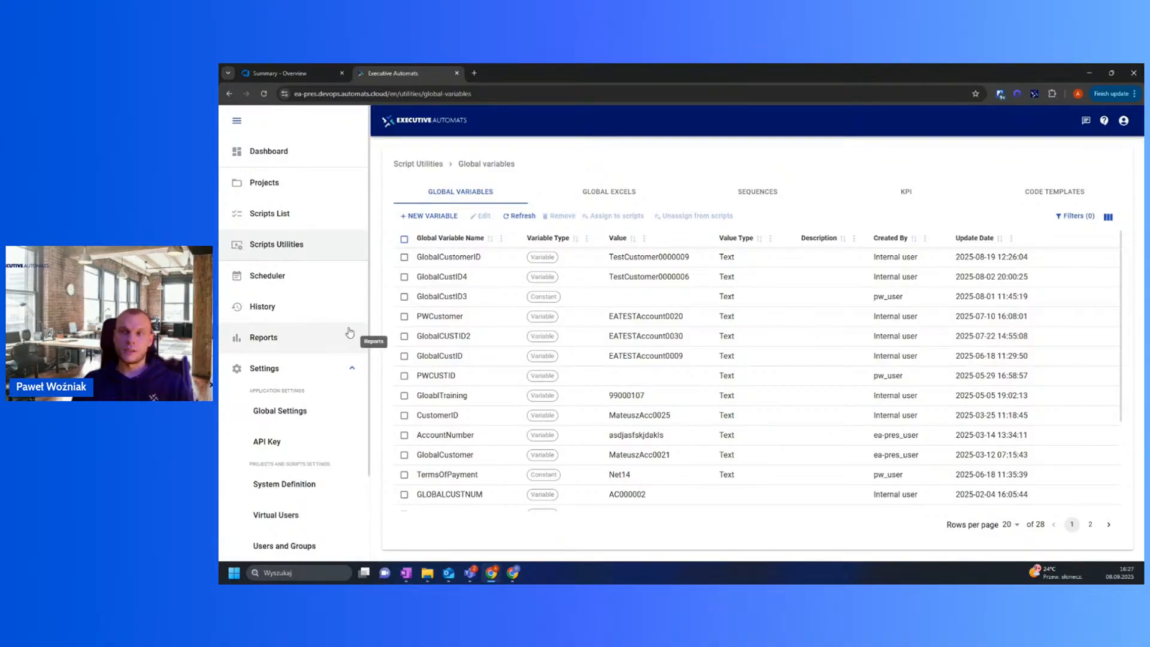
Step: View the users and groups, virtual users and system definitions in the settings, and collapse the settings group
scroll(323, 326, "down", 2)
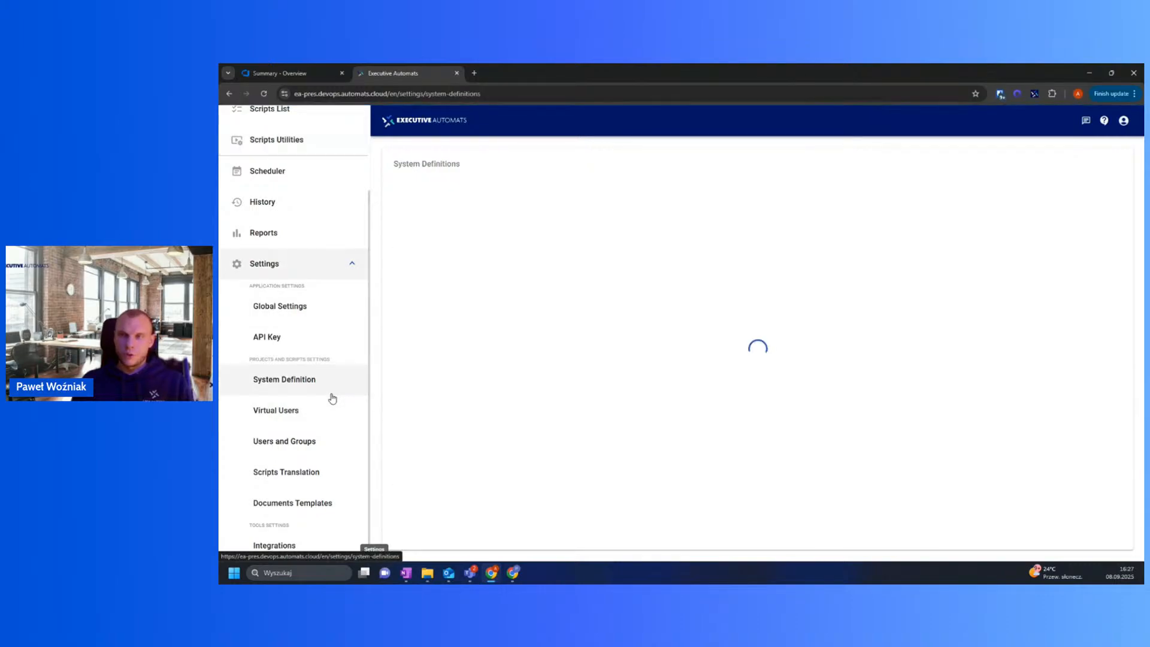
left_click(329, 445)
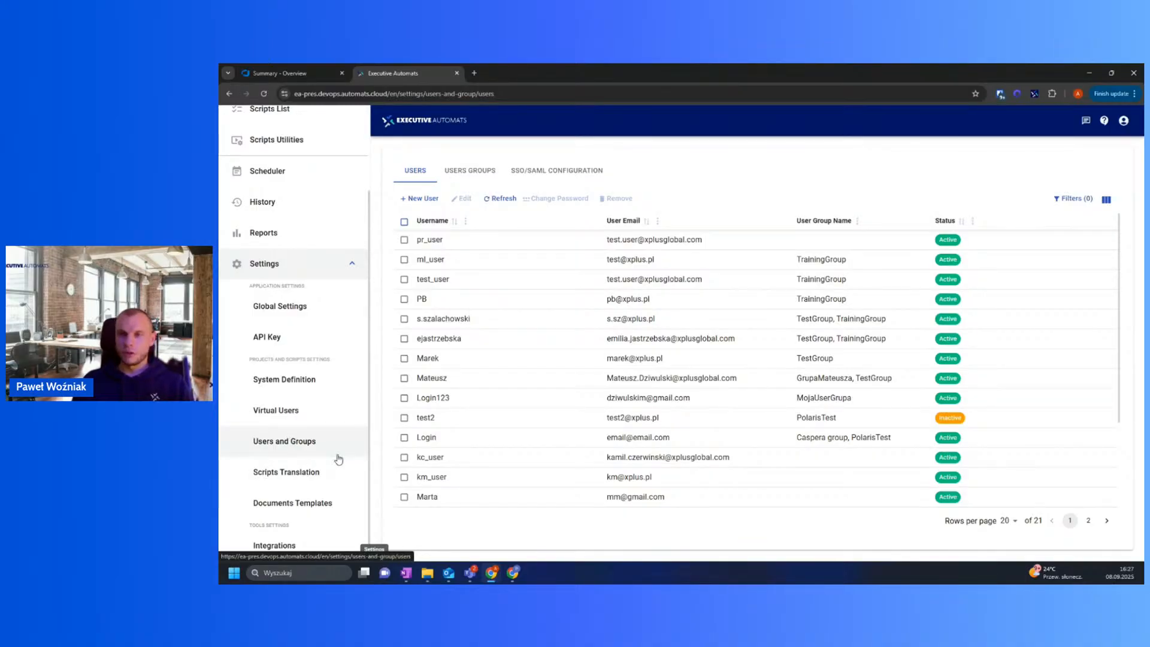
left_click(305, 404)
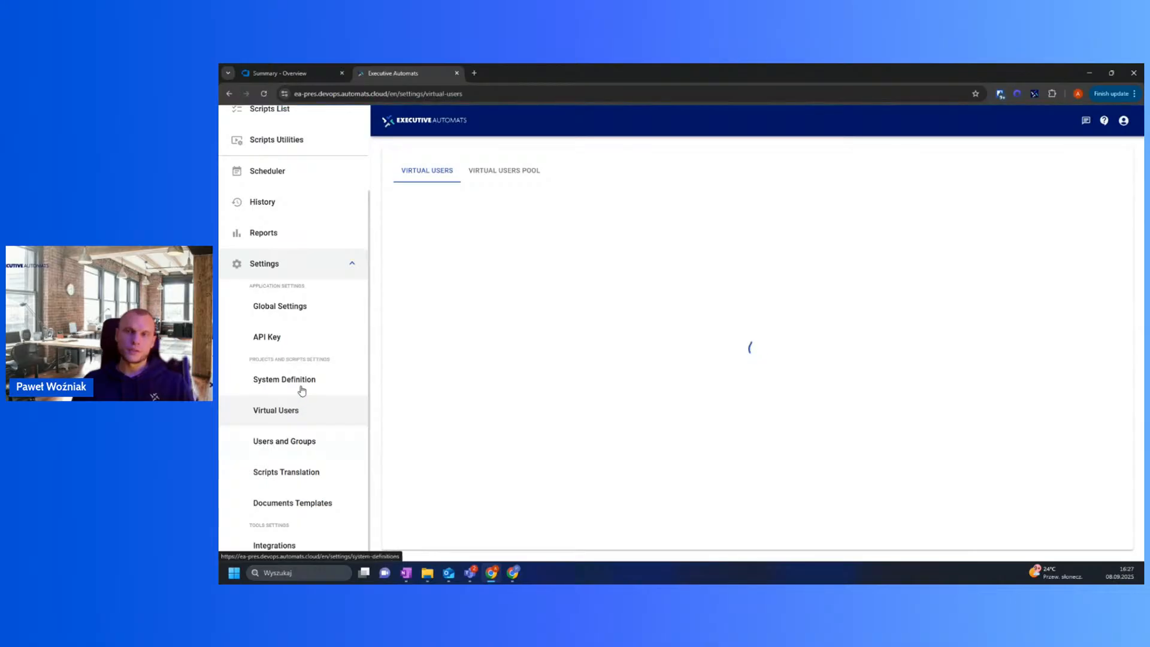
left_click(307, 385)
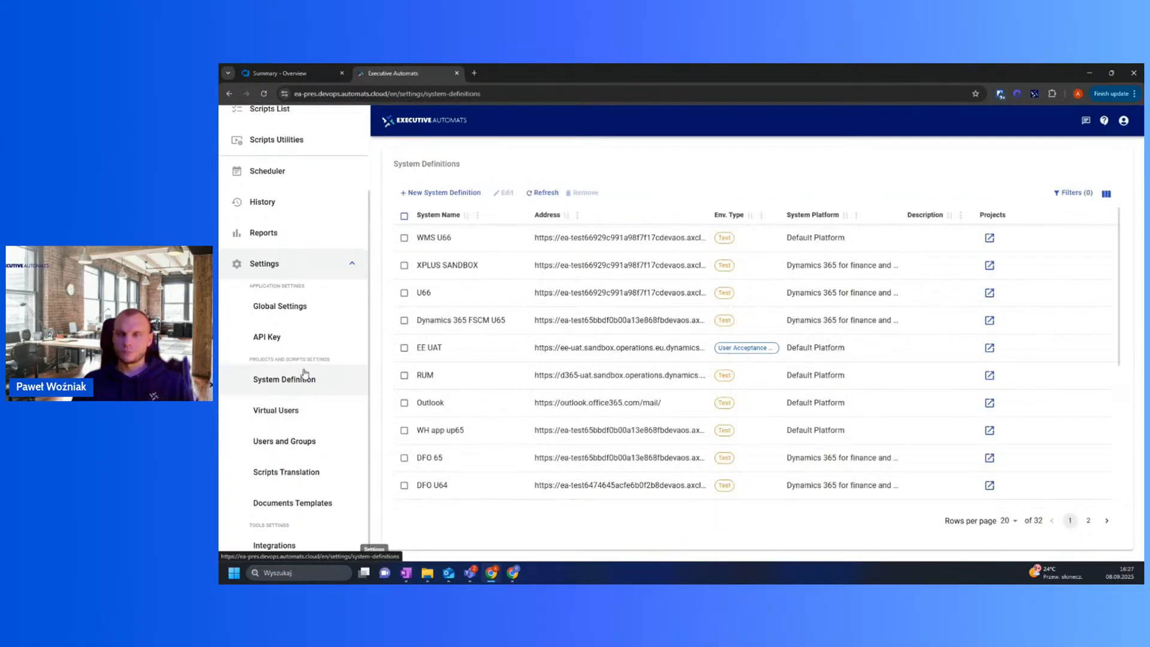
scroll(302, 377, "up", 2)
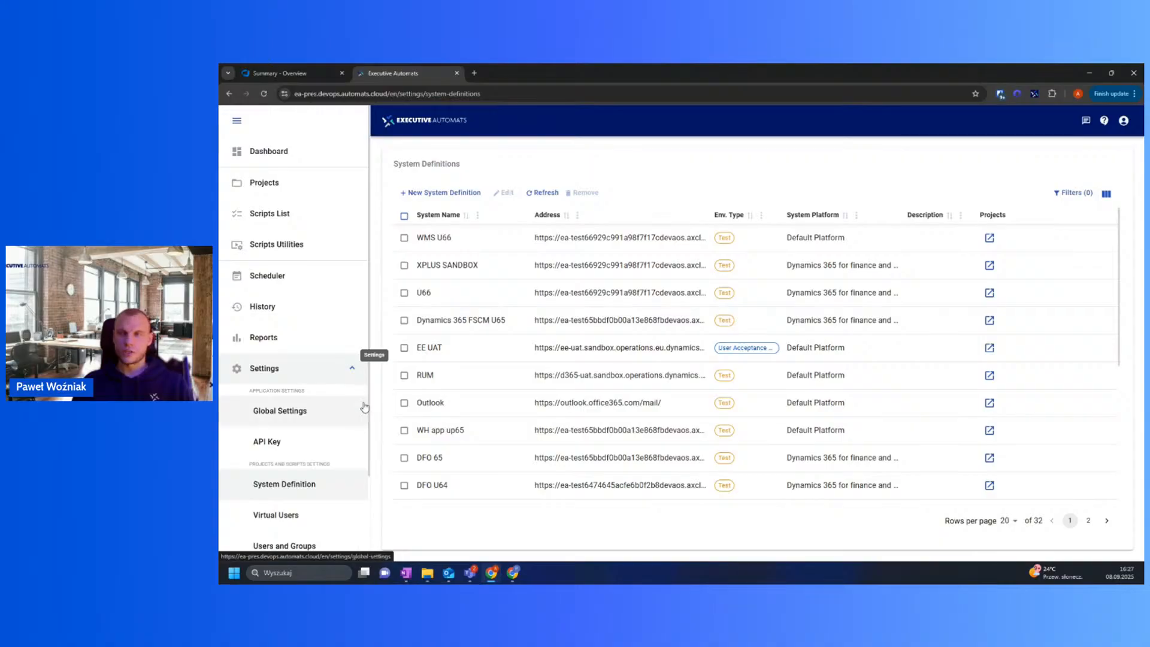
left_click(326, 370)
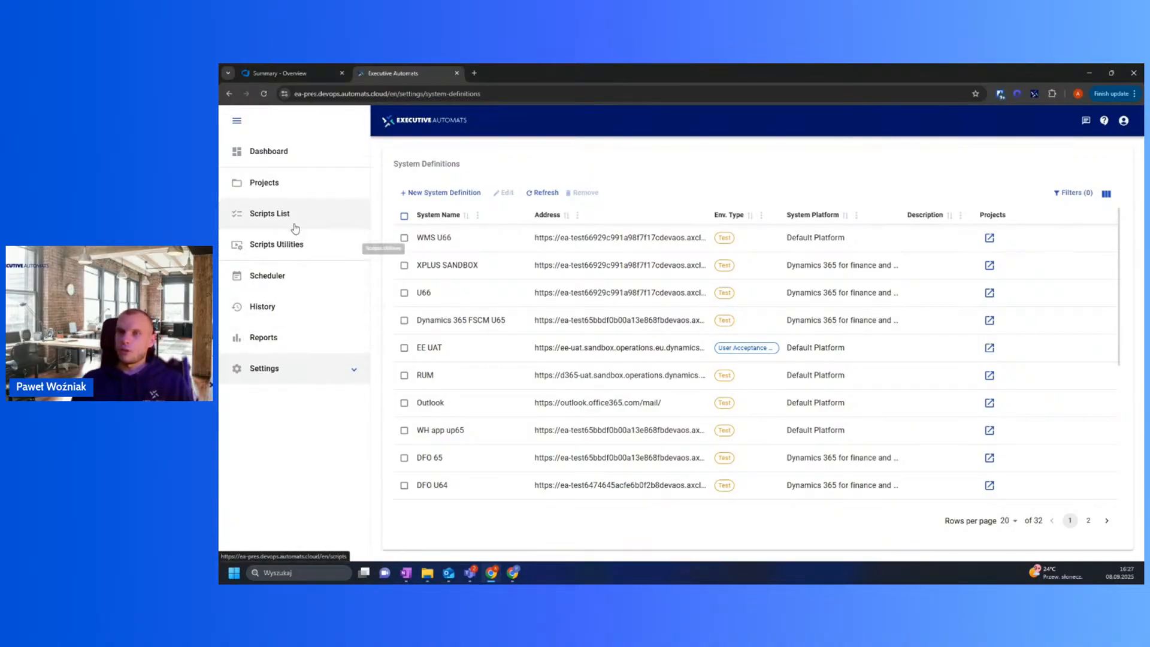
Step: Open the E2E Order to Cash script from the Order to Cash project under Dynamics 365 F&O, E2E tests
left_click(297, 186)
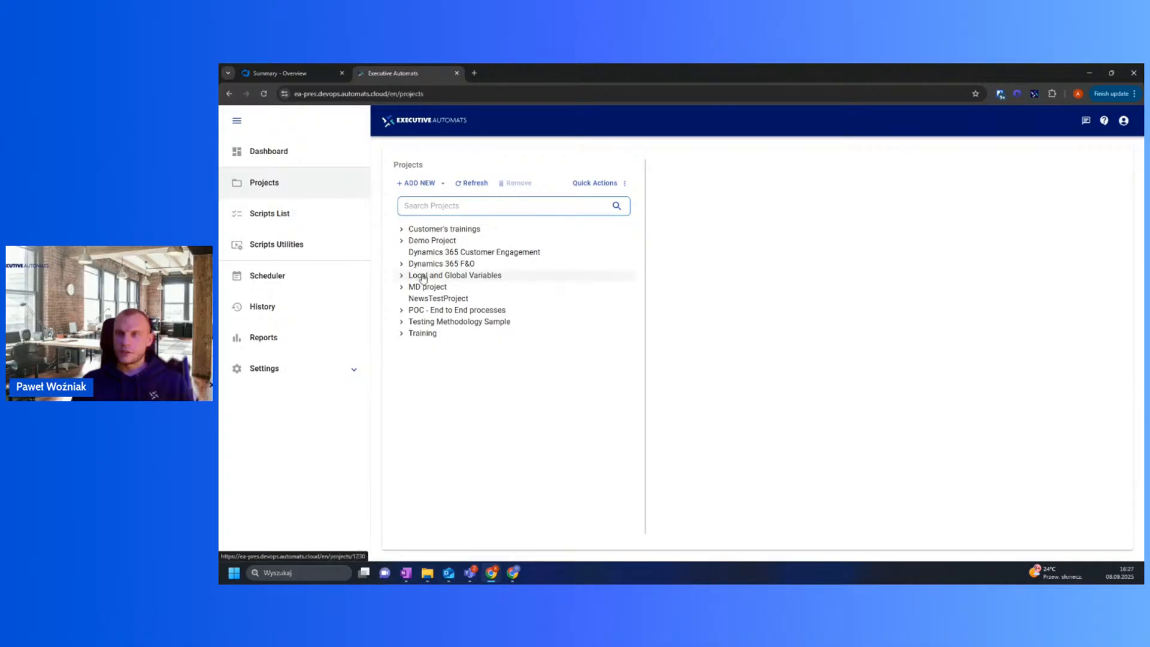
left_click(401, 264)
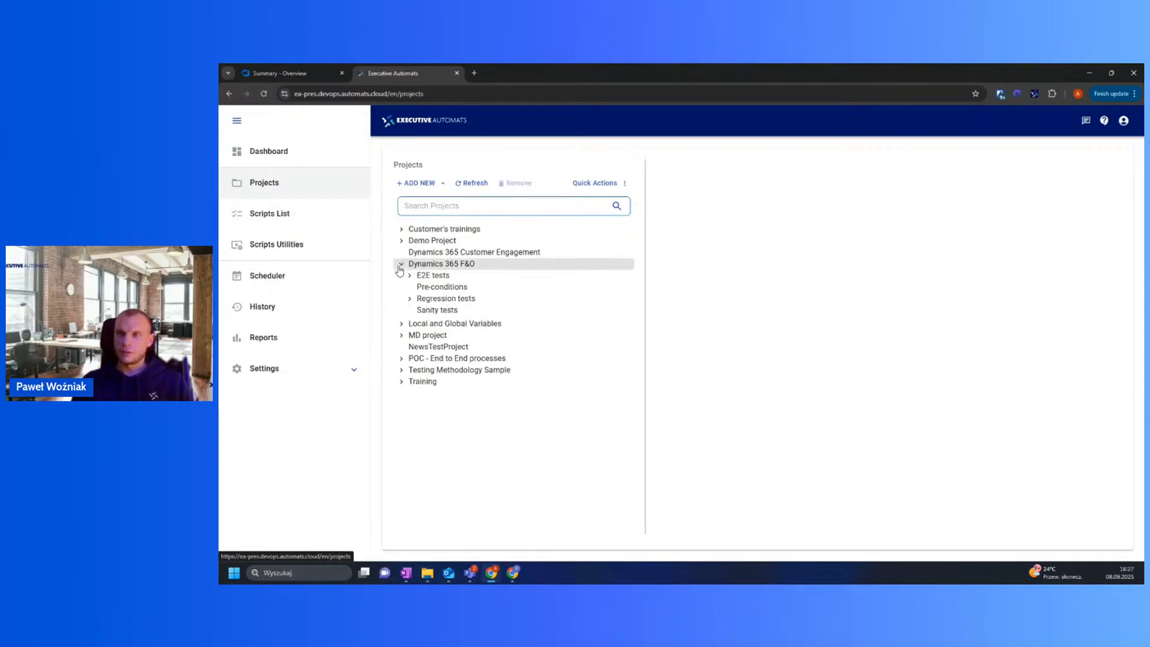
left_click(409, 276)
left_click(429, 288)
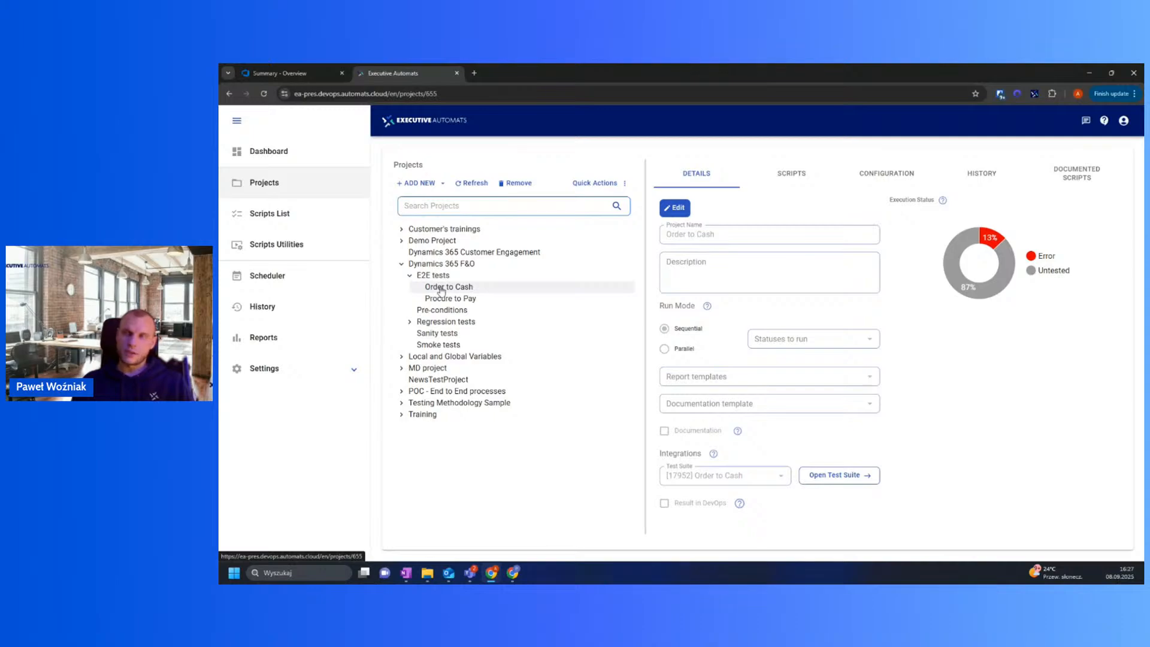
left_click(778, 180)
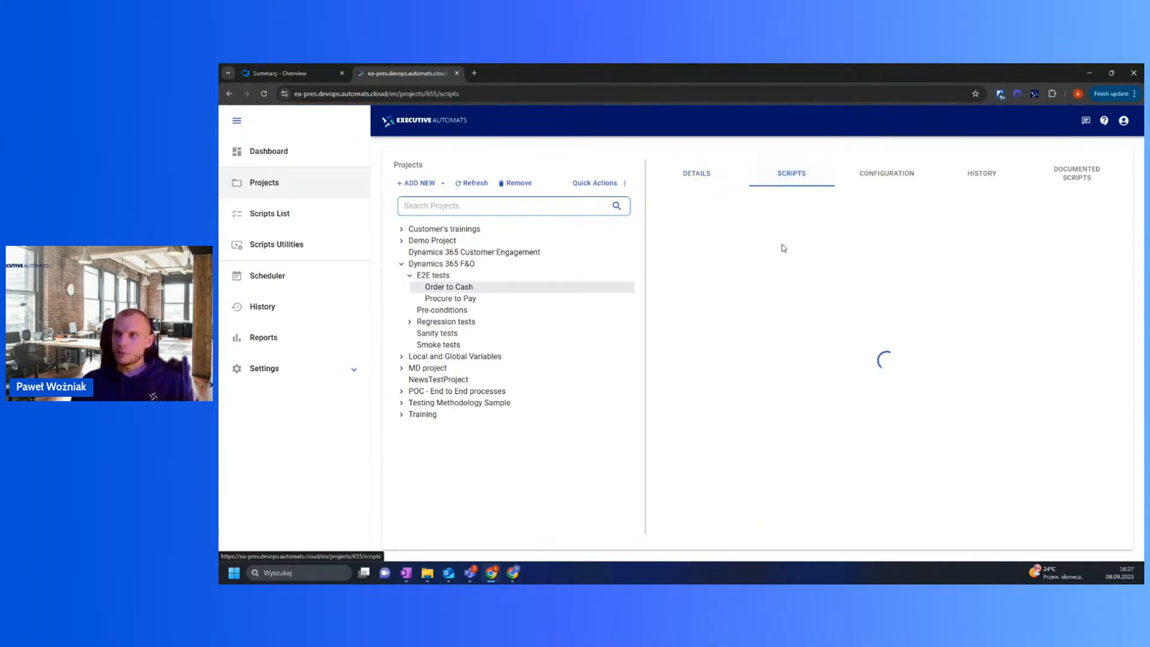
double_click(786, 286)
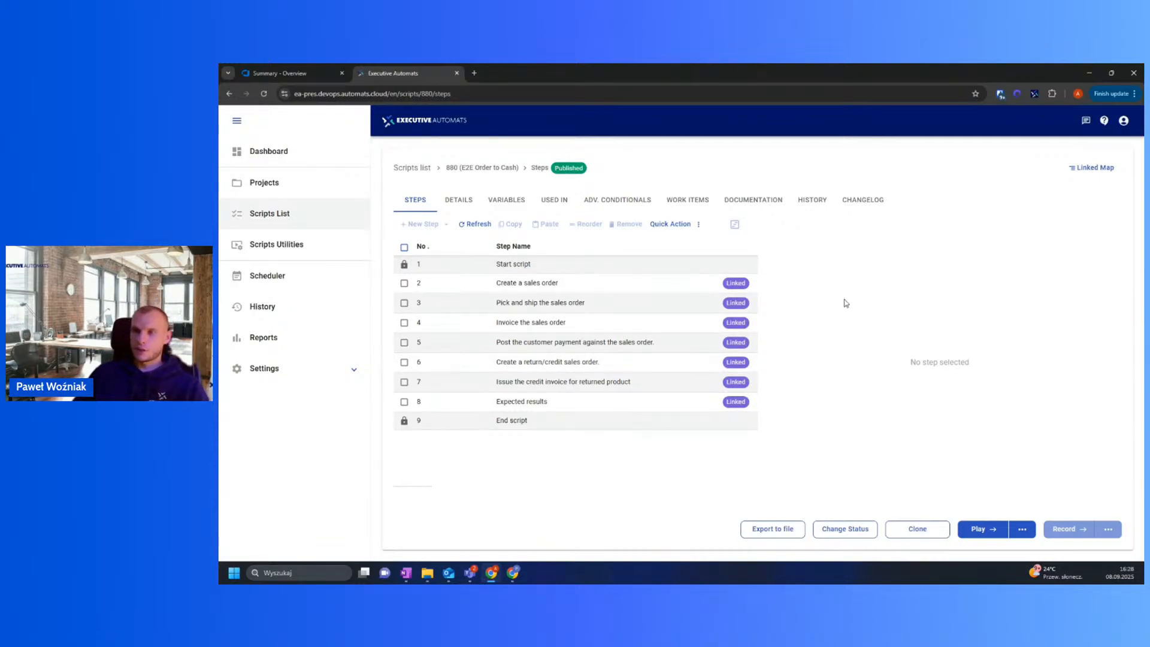
Step: Show the script's Linked Map, view the linked Create a sales order script, and return to E2E Order to Cash
left_click(1079, 169)
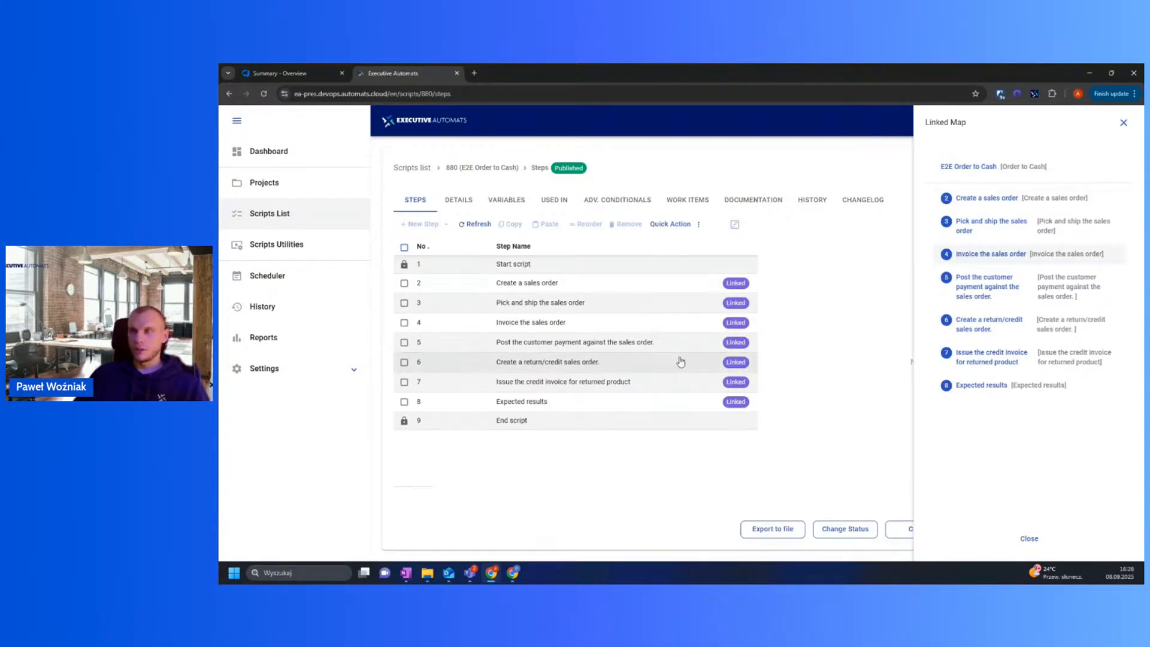
left_click_drag(444, 169, 519, 165)
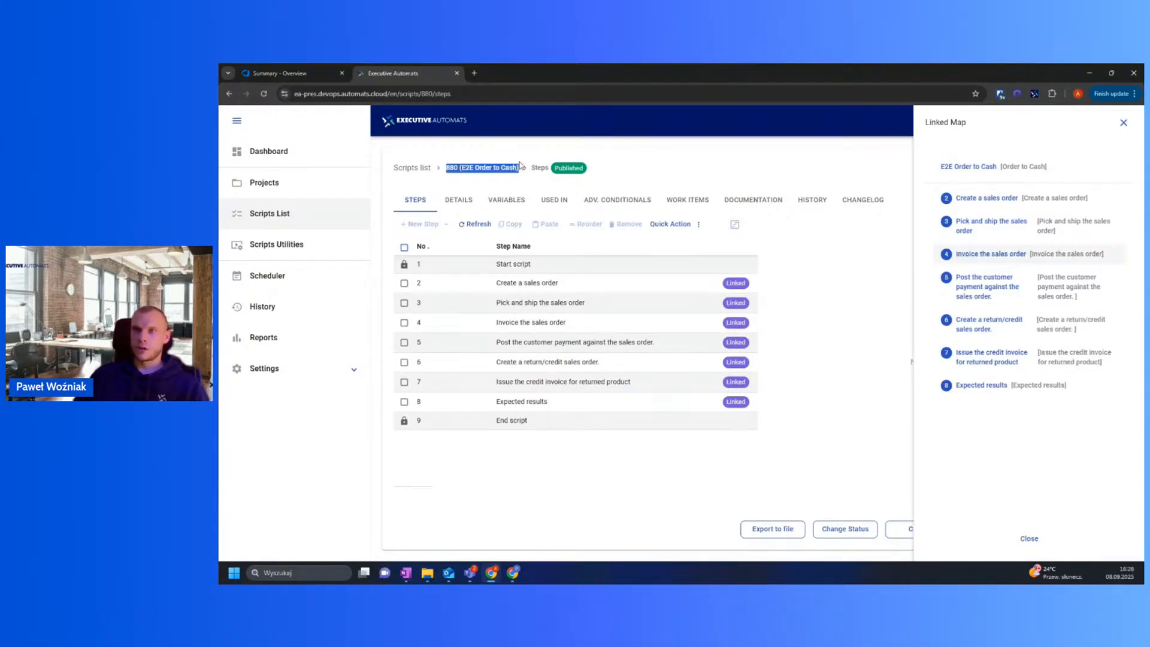
left_click(623, 170)
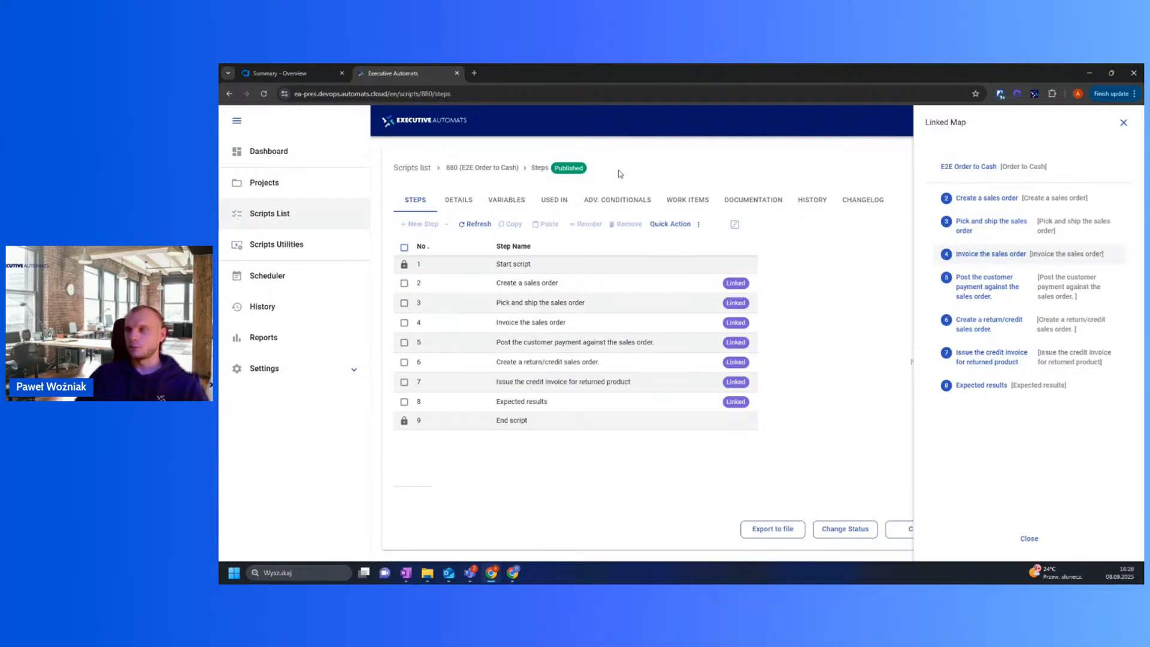
left_click(977, 199)
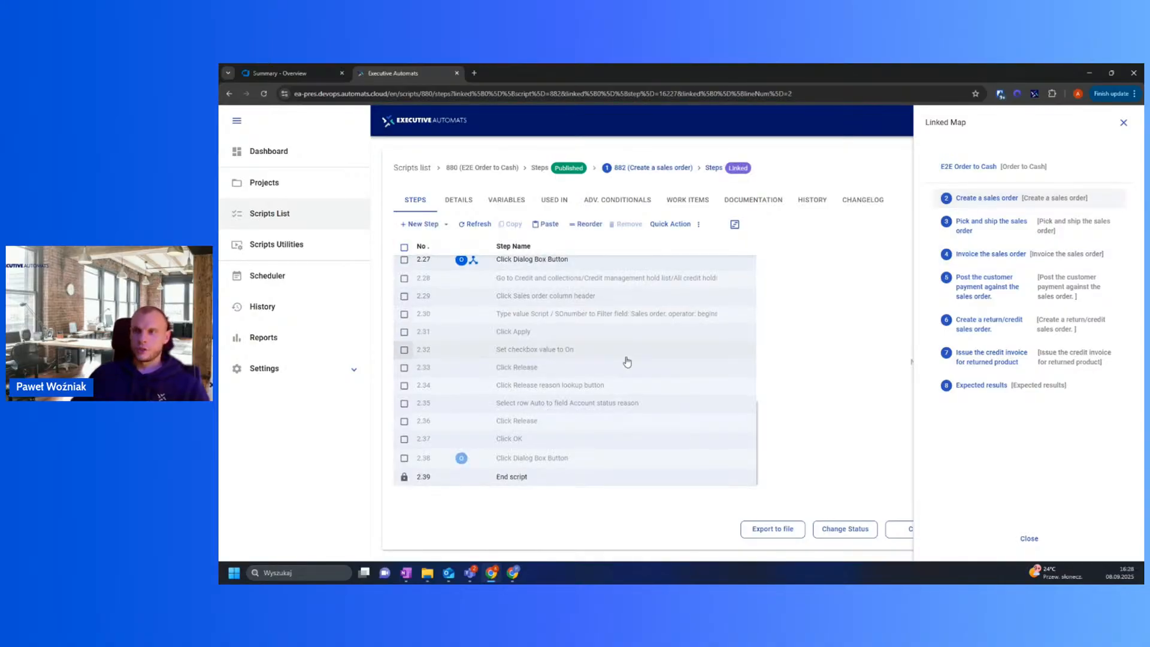
left_click(984, 171)
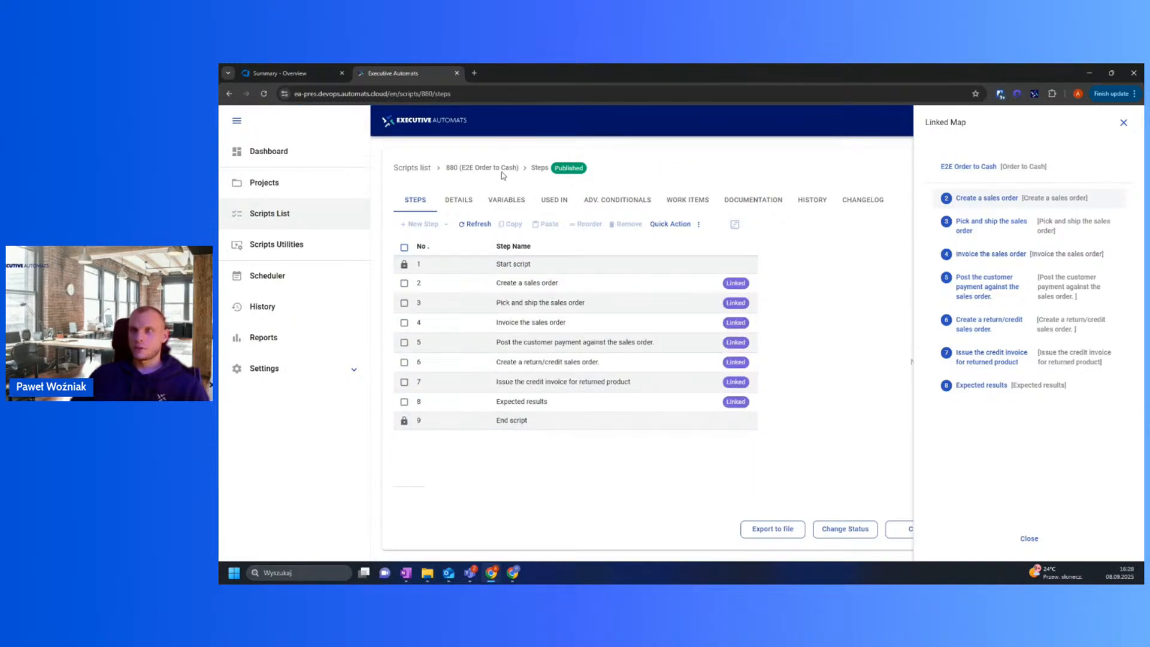
Step: View the other linked scripts from Pick and ship the sales order to Expected results, return to E2E Order to Cash, and close the map
left_click(989, 233)
left_click(984, 255)
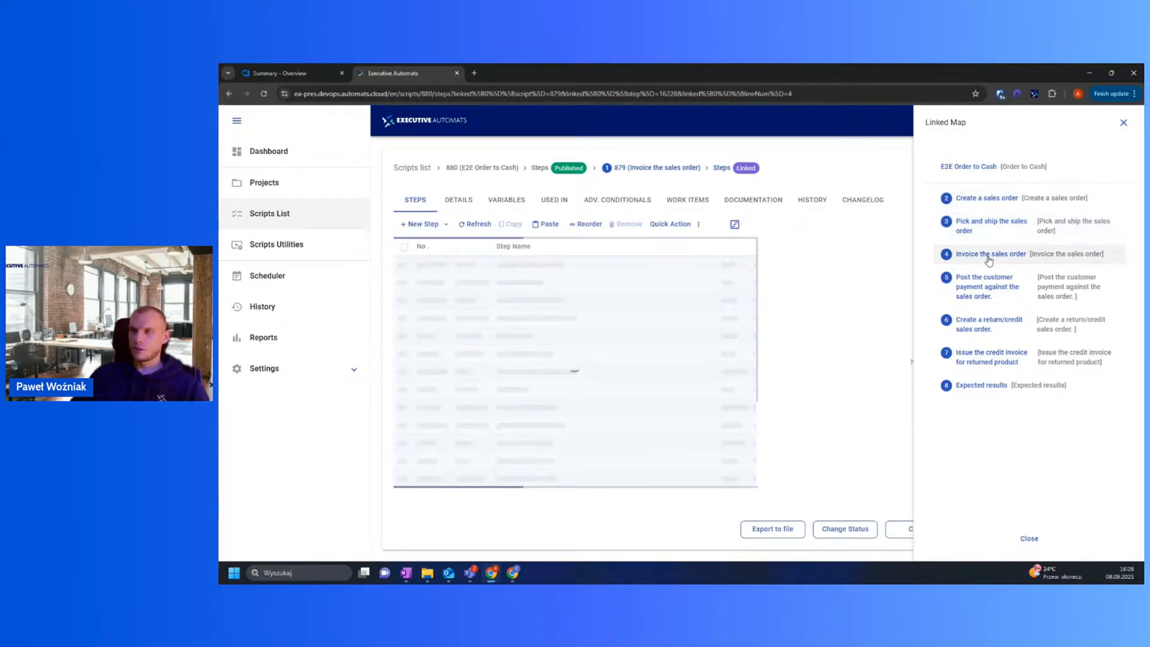
left_click(985, 281)
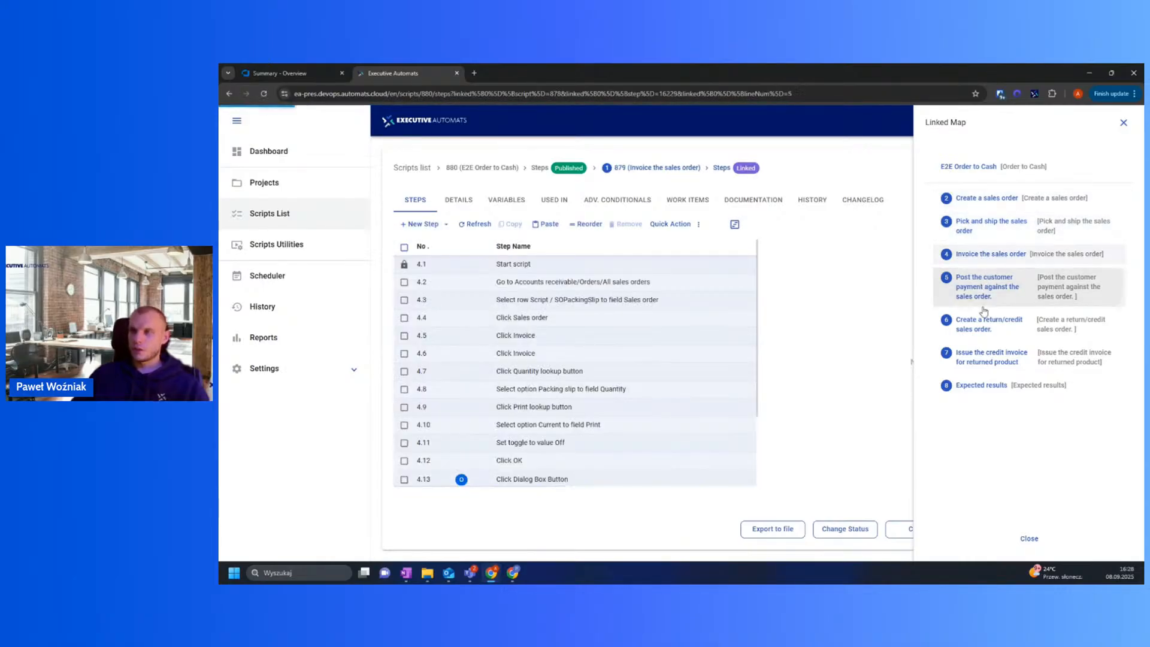
left_click(990, 339)
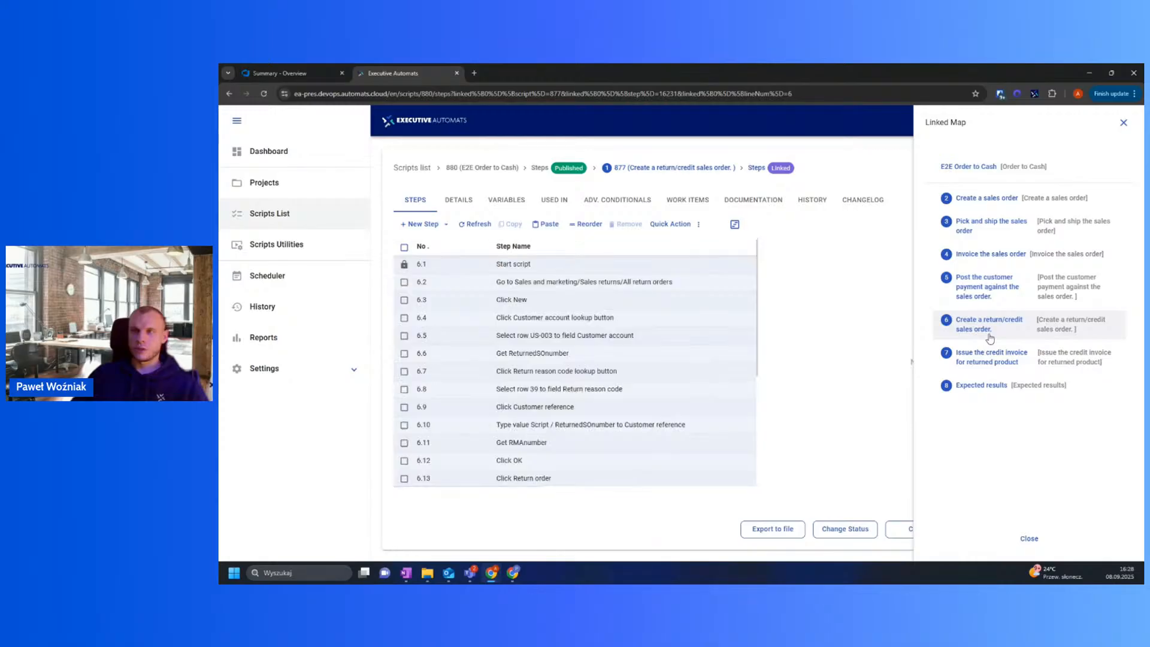
left_click(991, 357)
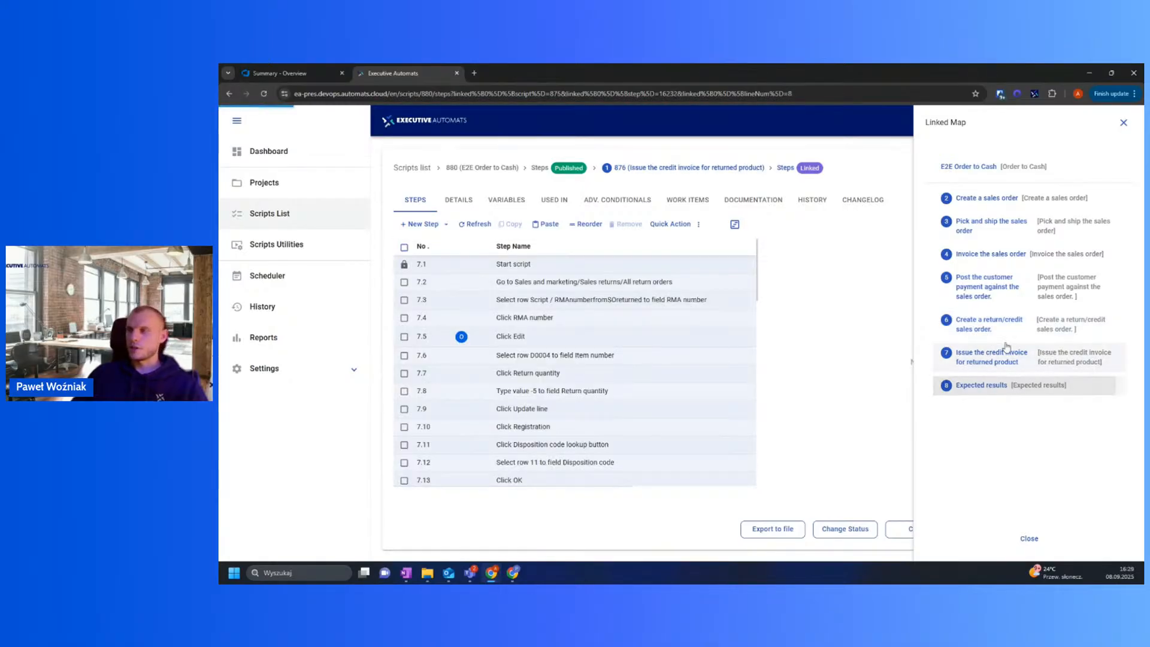
left_click(985, 385)
left_click(980, 170)
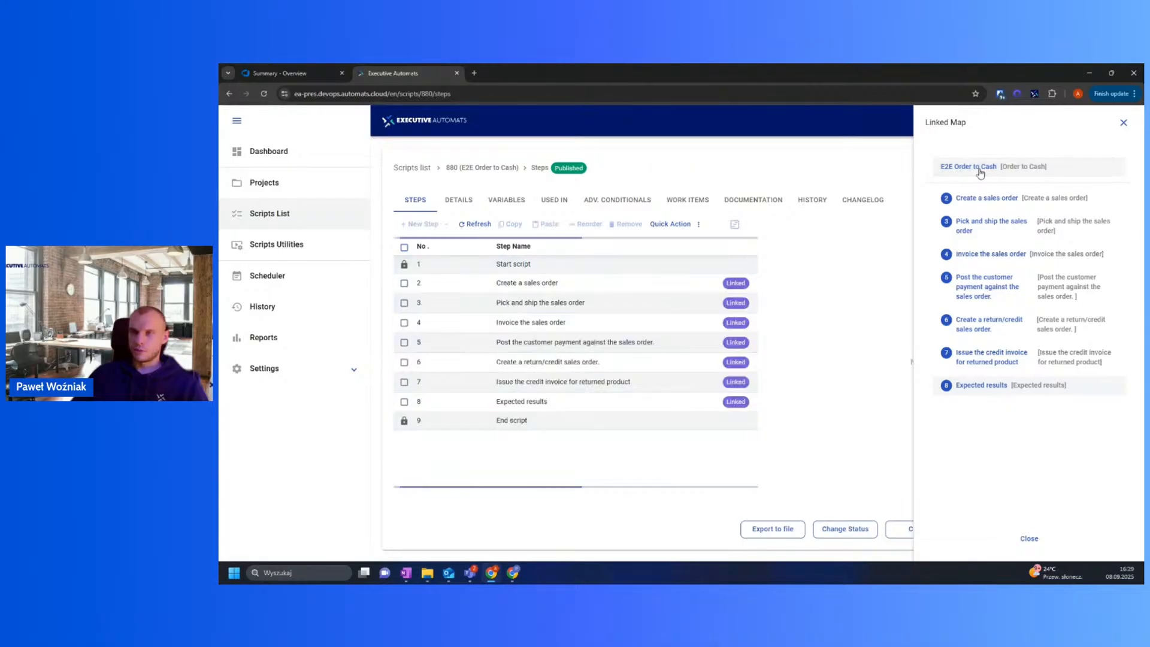
left_click(1123, 124)
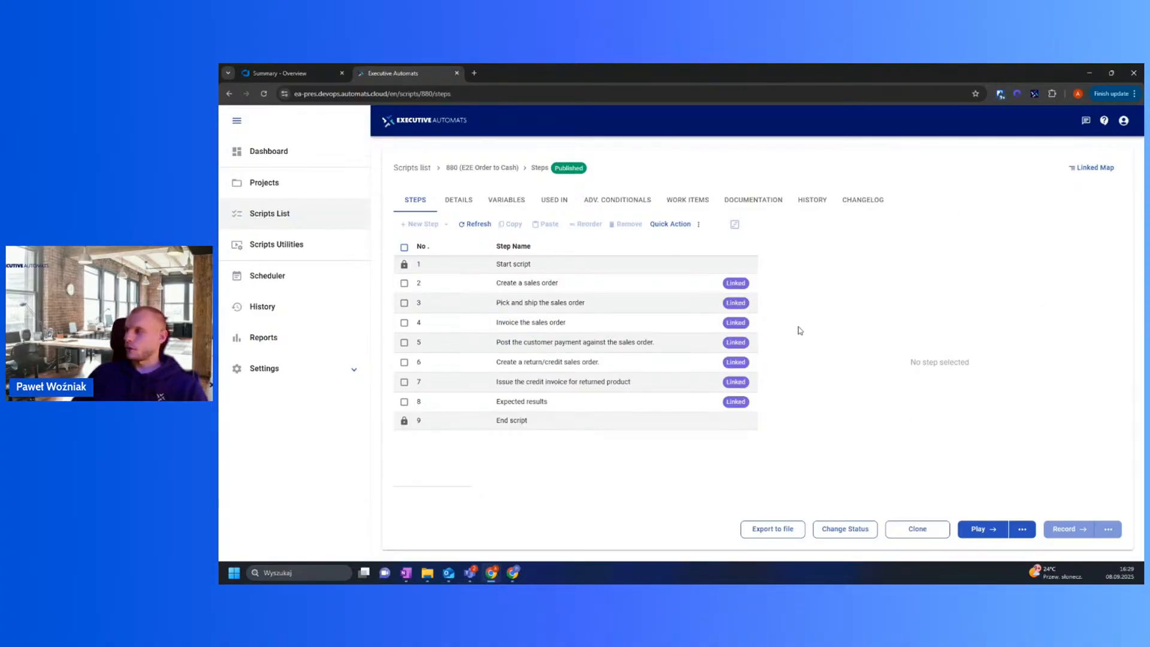
Step: Examine the override variables of the Create a return/credit sales order step, and deselect the step
left_click(587, 371)
scroll(997, 323, "down", 5)
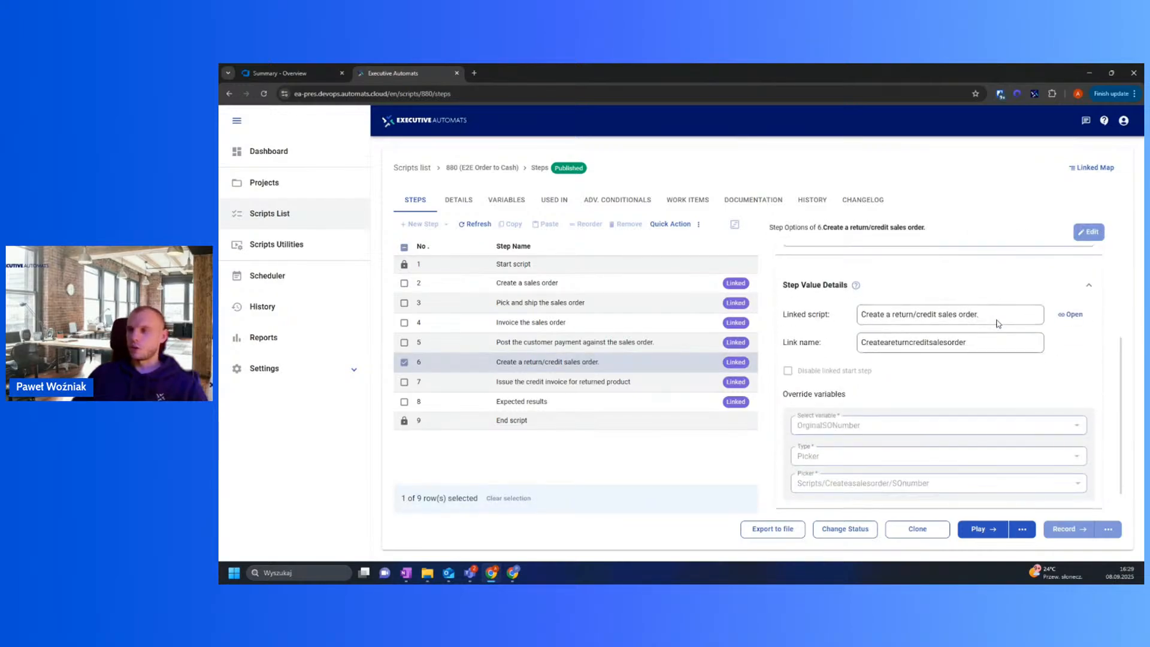
left_click_drag(784, 395, 871, 400)
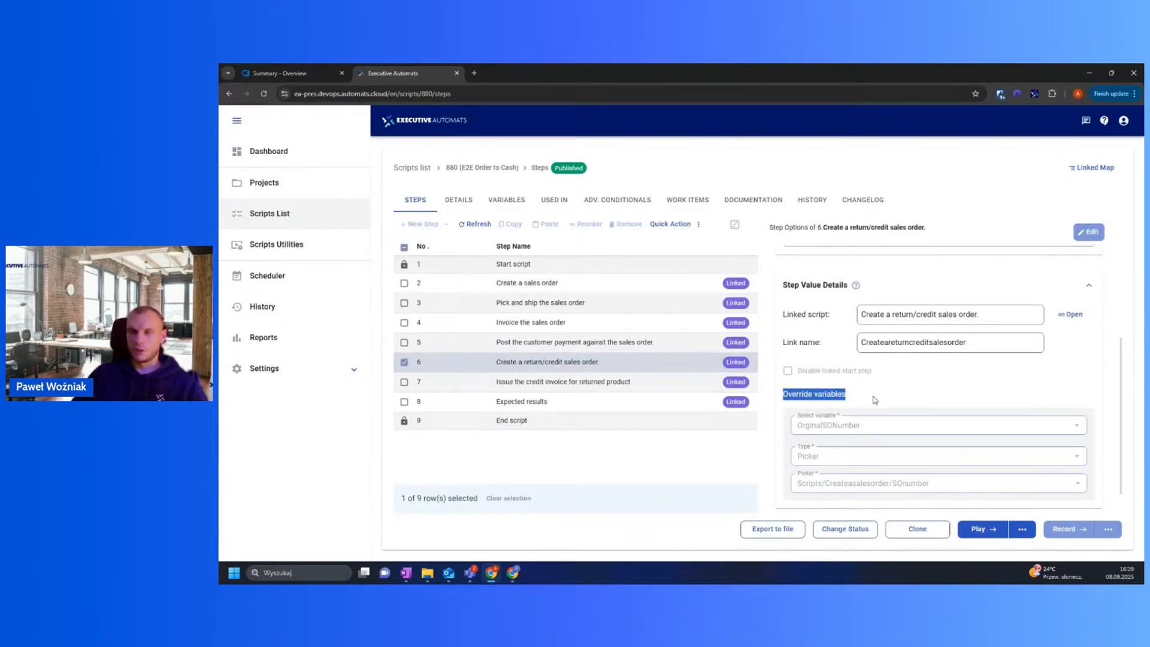
left_click(874, 400)
left_click(752, 368)
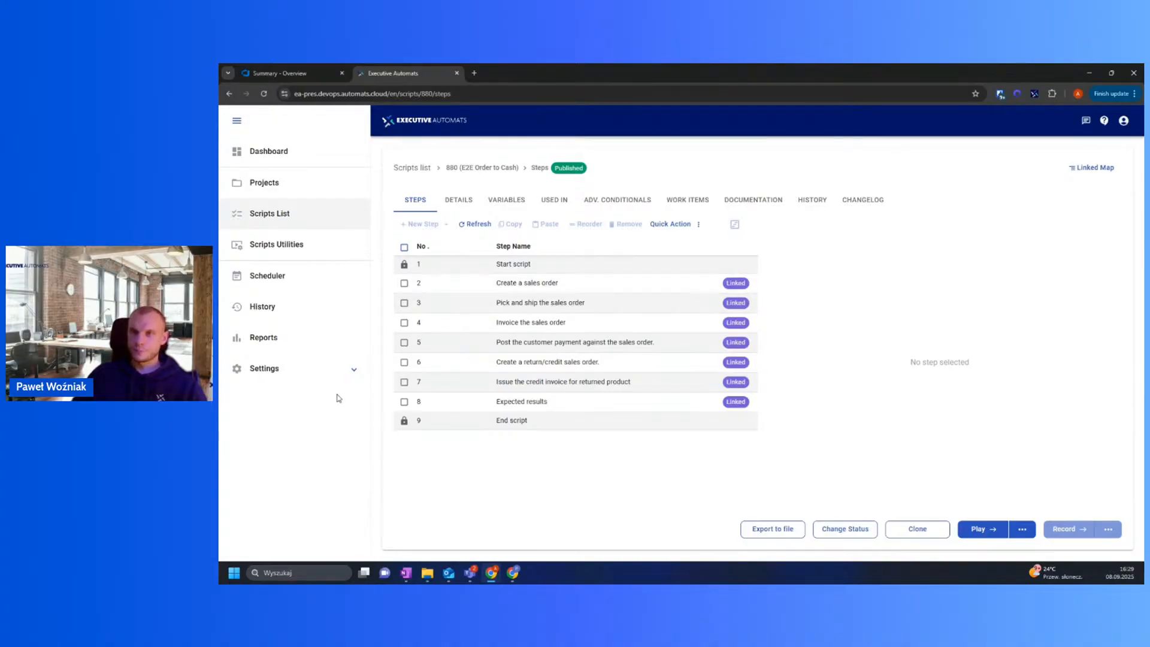
Step: Open the Scheduler to view the schedulers table
left_click(311, 281)
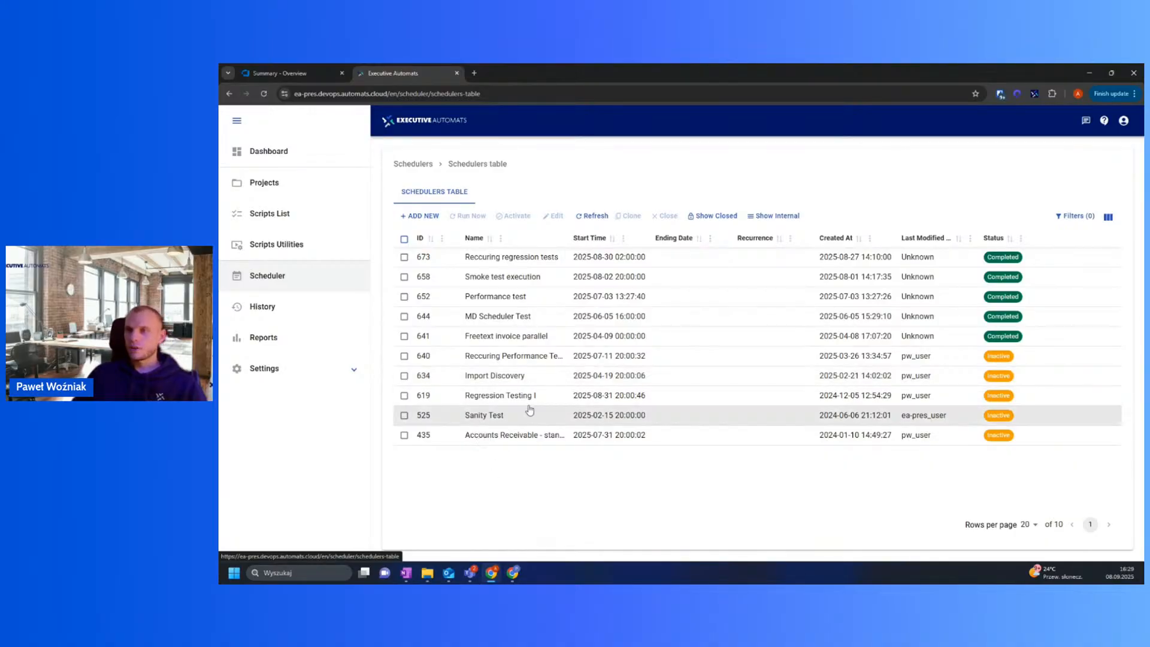
Step: Open the Reccuring Performance Test - Updated scheduler, examine its editable details and override settings, and cancel editing
double_click(528, 359)
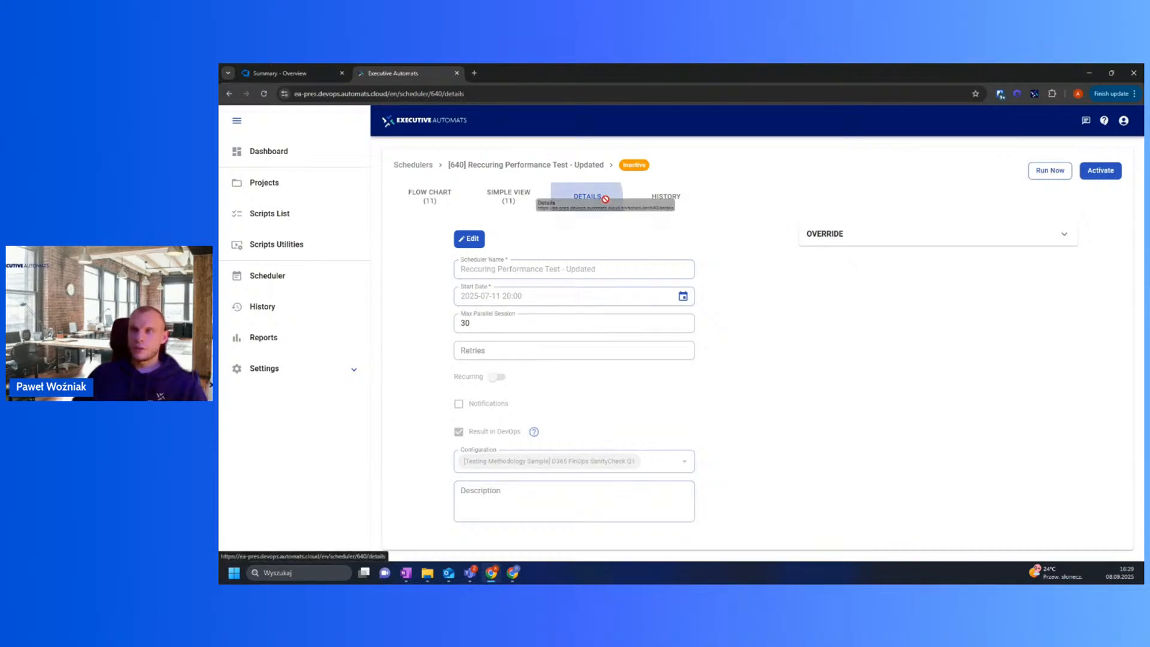
left_click(468, 238)
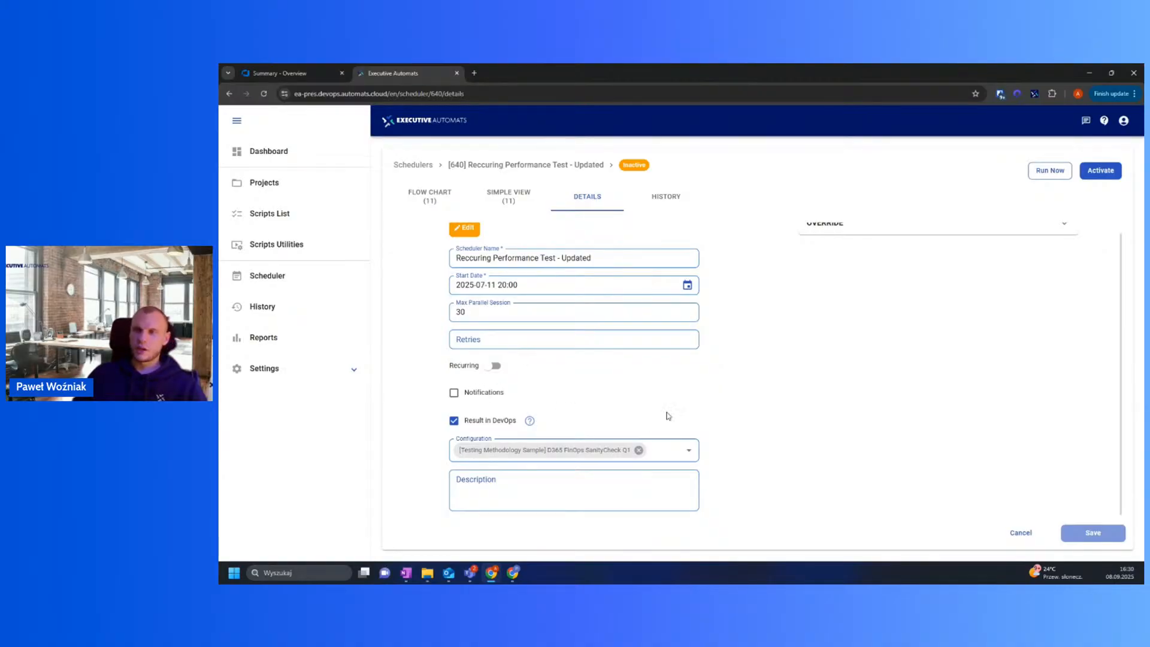
scroll(838, 335, "up", 1)
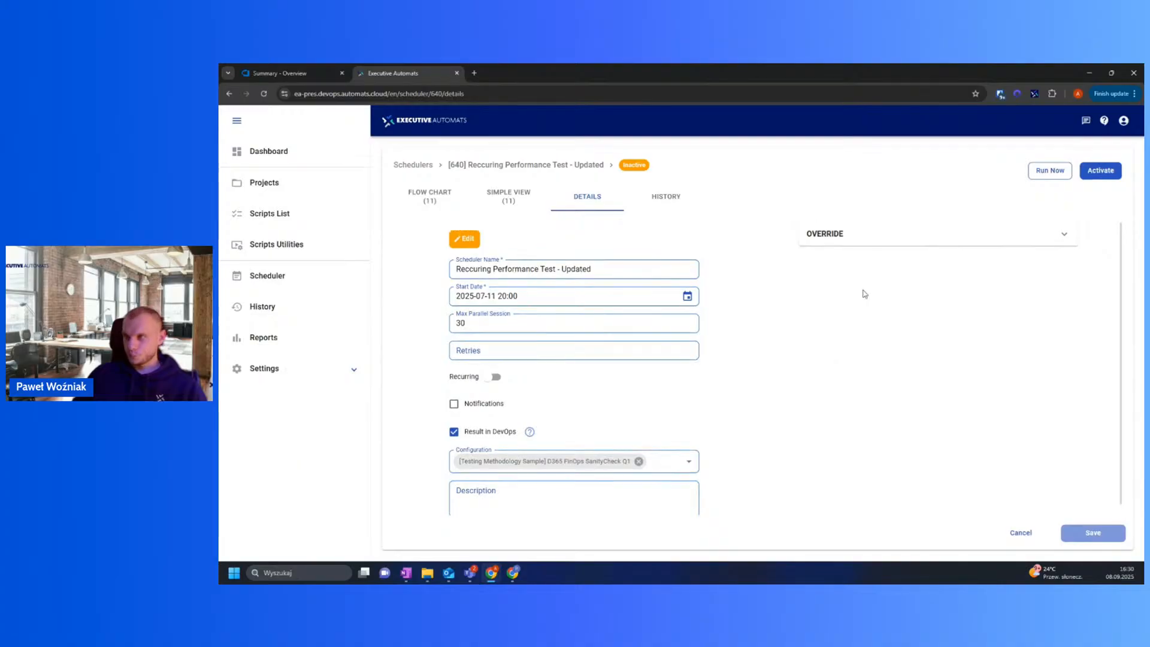
left_click(875, 248)
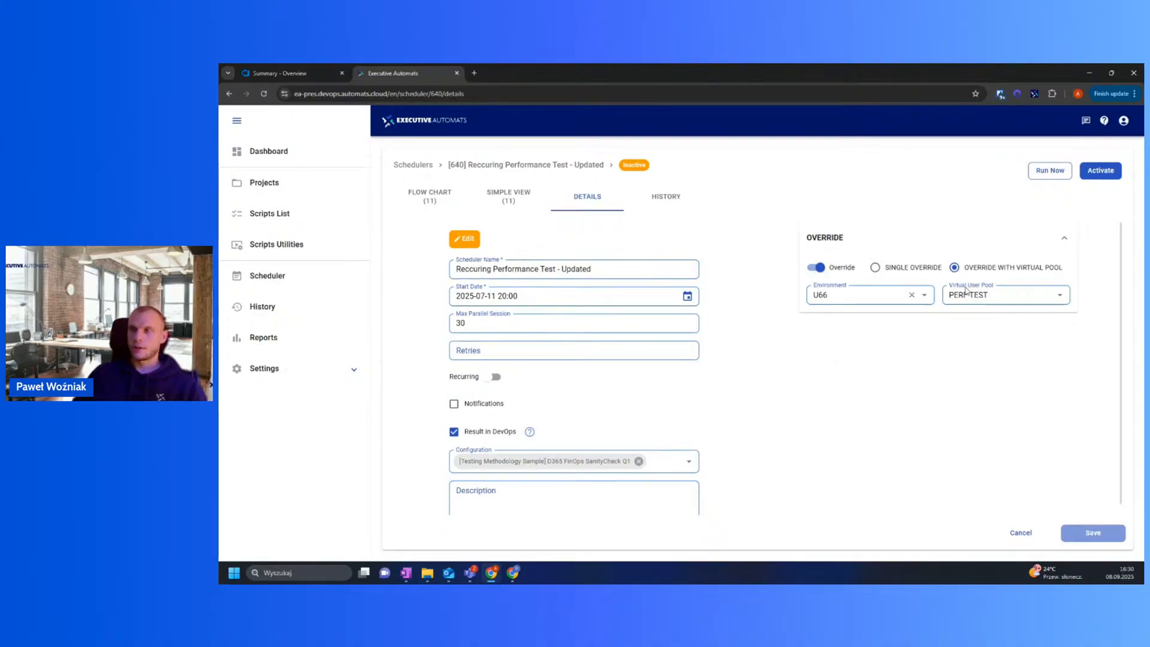
left_click(860, 243)
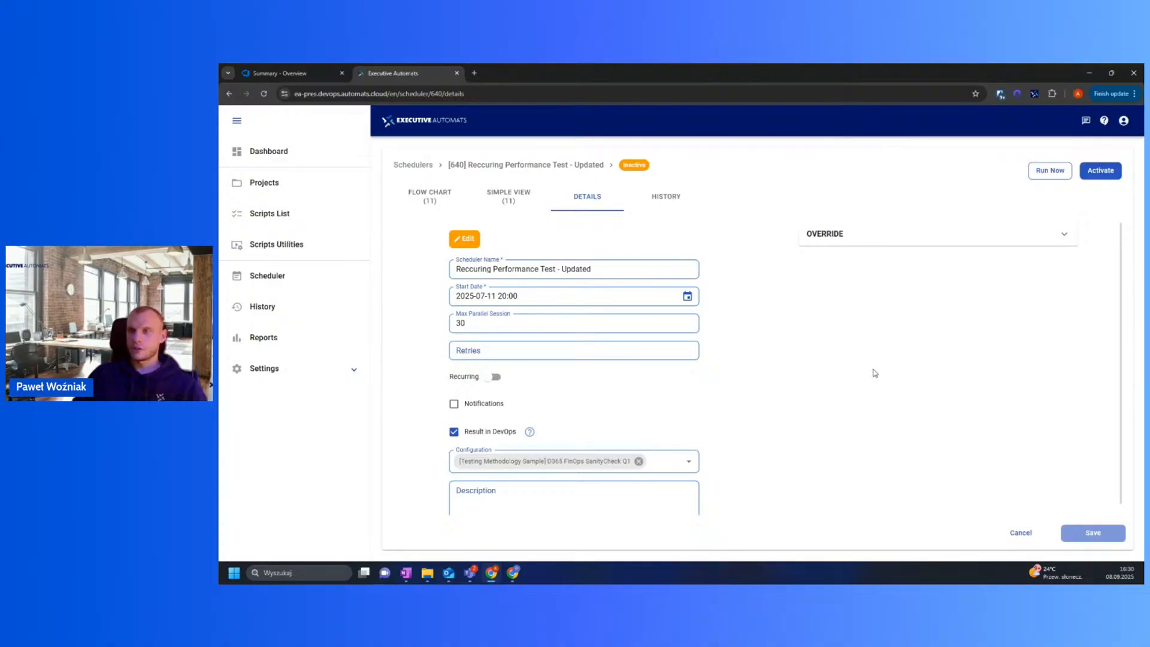
left_click(1018, 533)
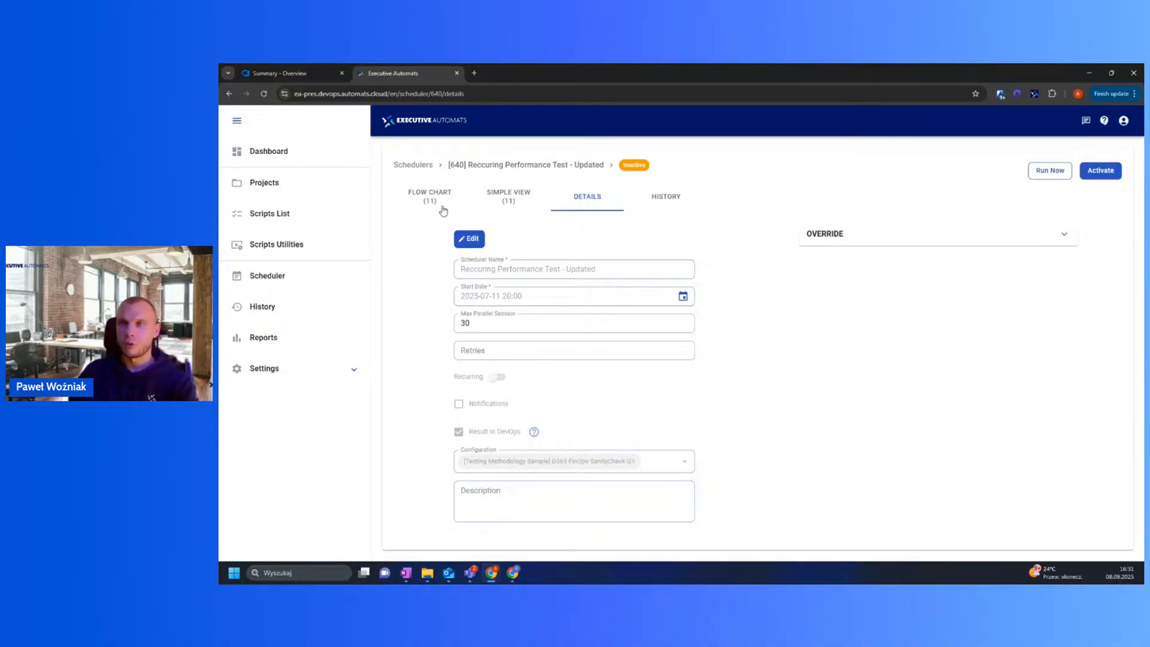
Step: View the scheduler's scripts in Simple View and Flow Chart, and return to Simple View in edit mode
left_click(514, 210)
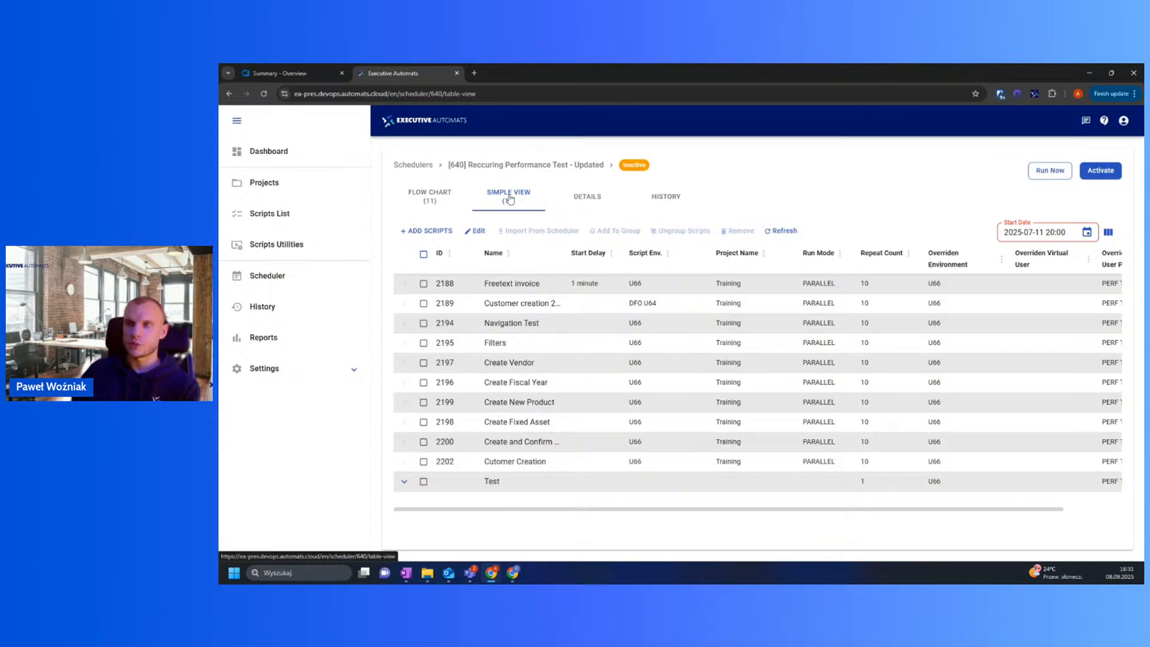
left_click(421, 198)
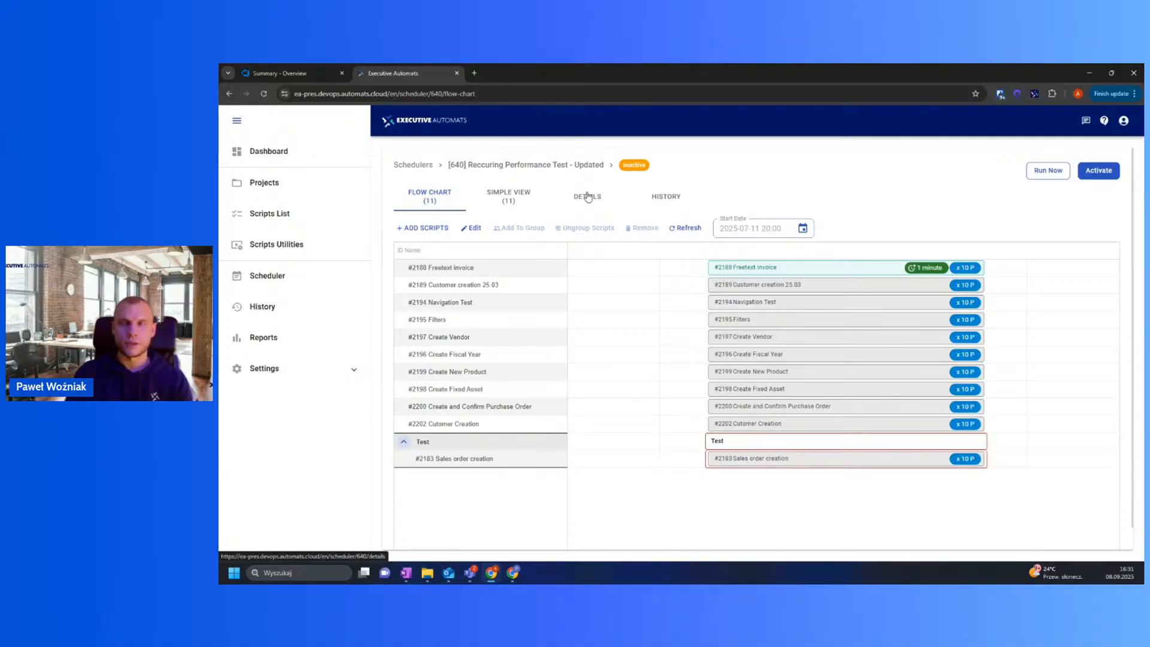
left_click(521, 200)
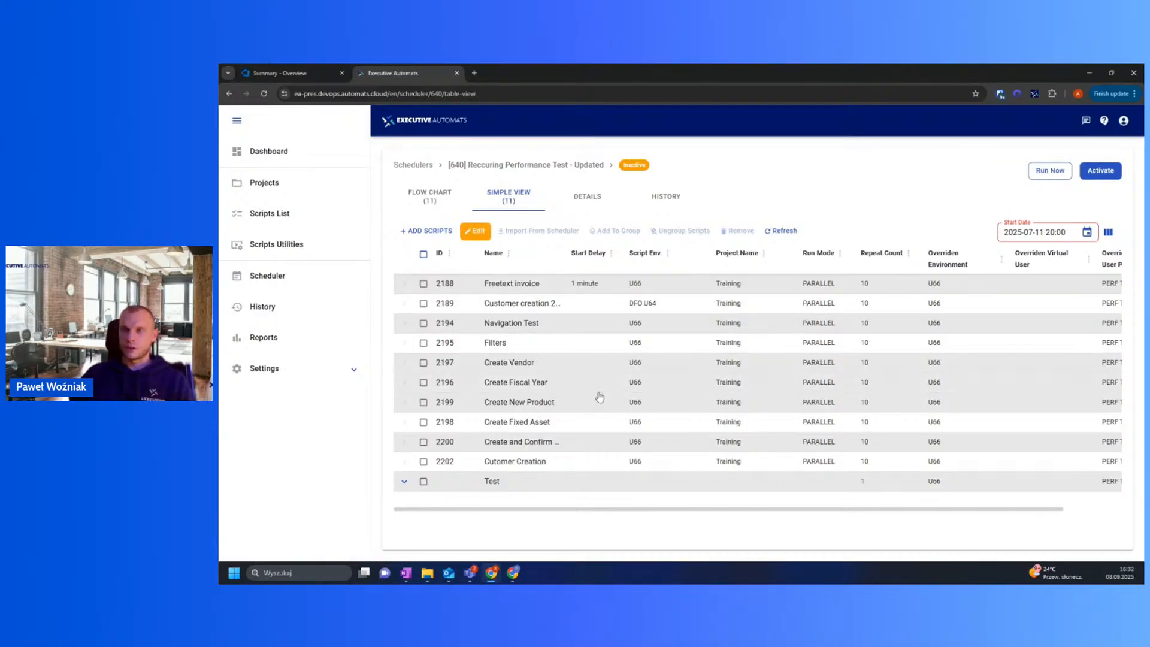
Step: View the Navigation Test script's delay, repeat count and run mode settings, close them without changes, and deselect the script
right_click(530, 329)
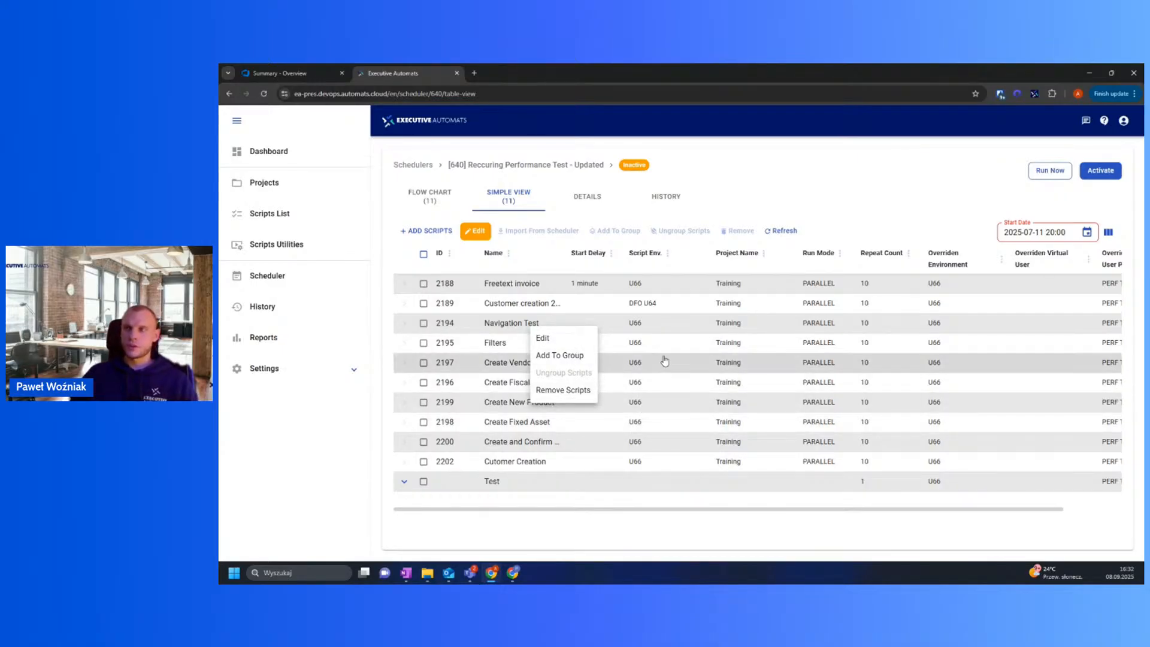
left_click(492, 364)
left_click(488, 342)
left_click(493, 328)
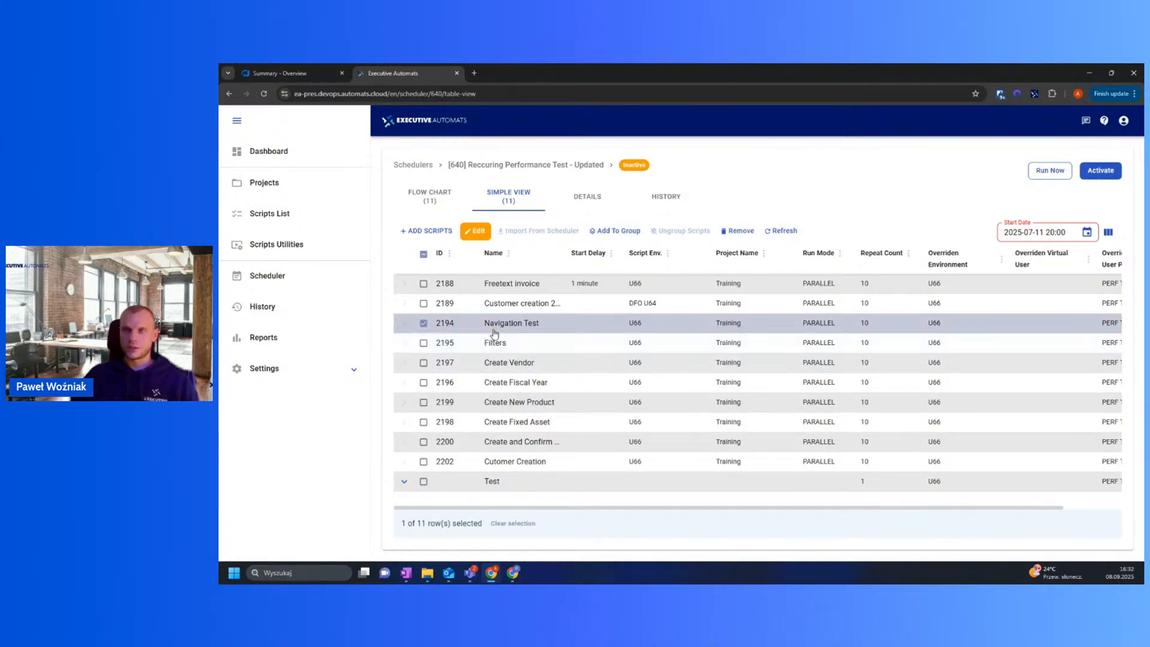
right_click(494, 333)
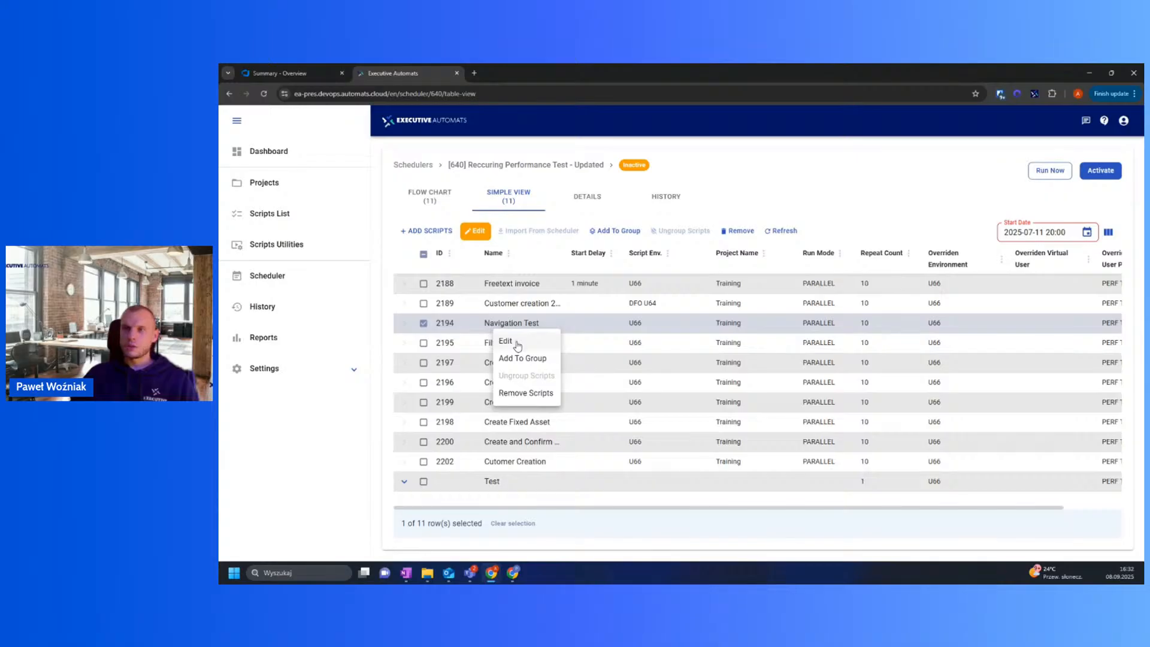
left_click(517, 344)
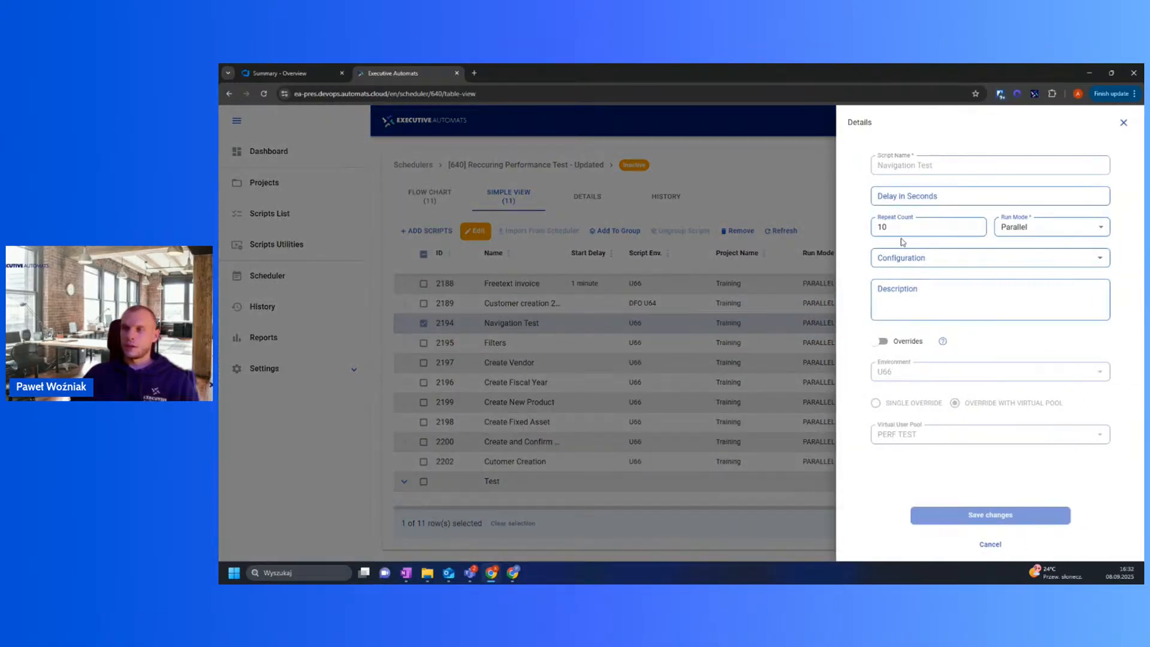
double_click(937, 229)
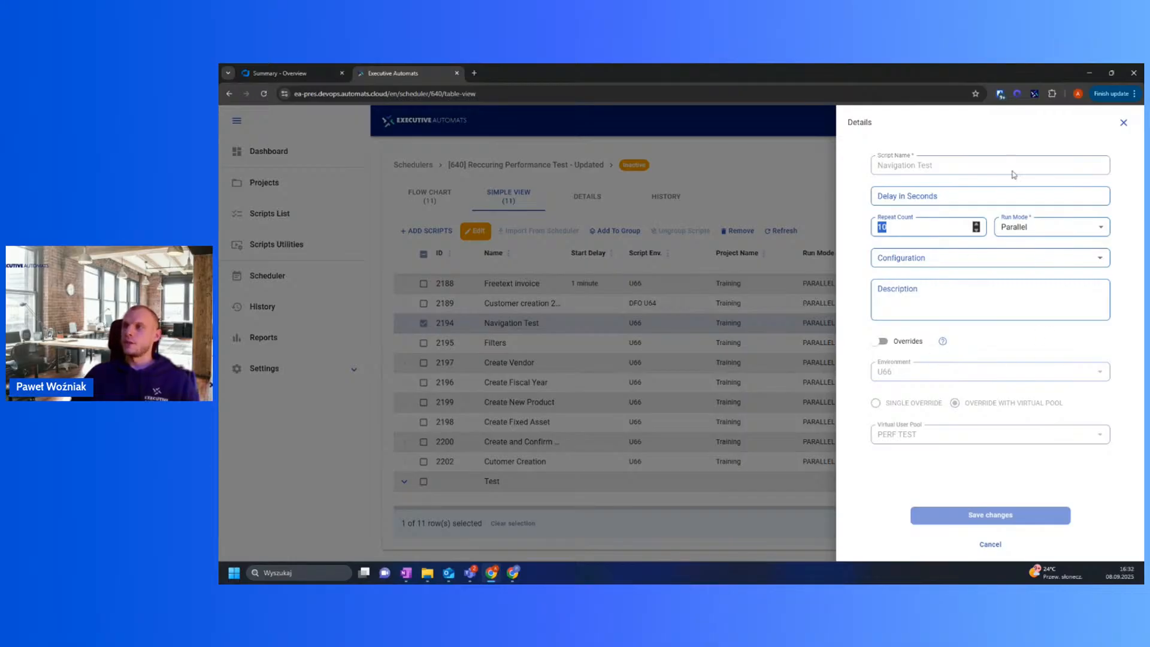
left_click(1123, 123)
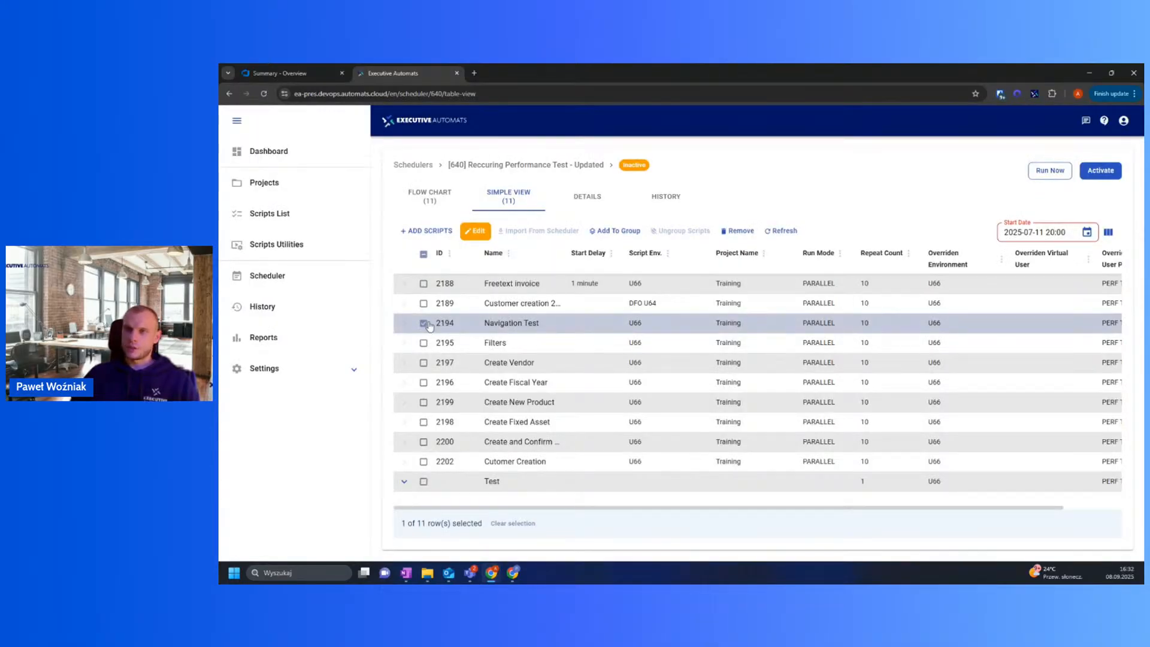
left_click(426, 323)
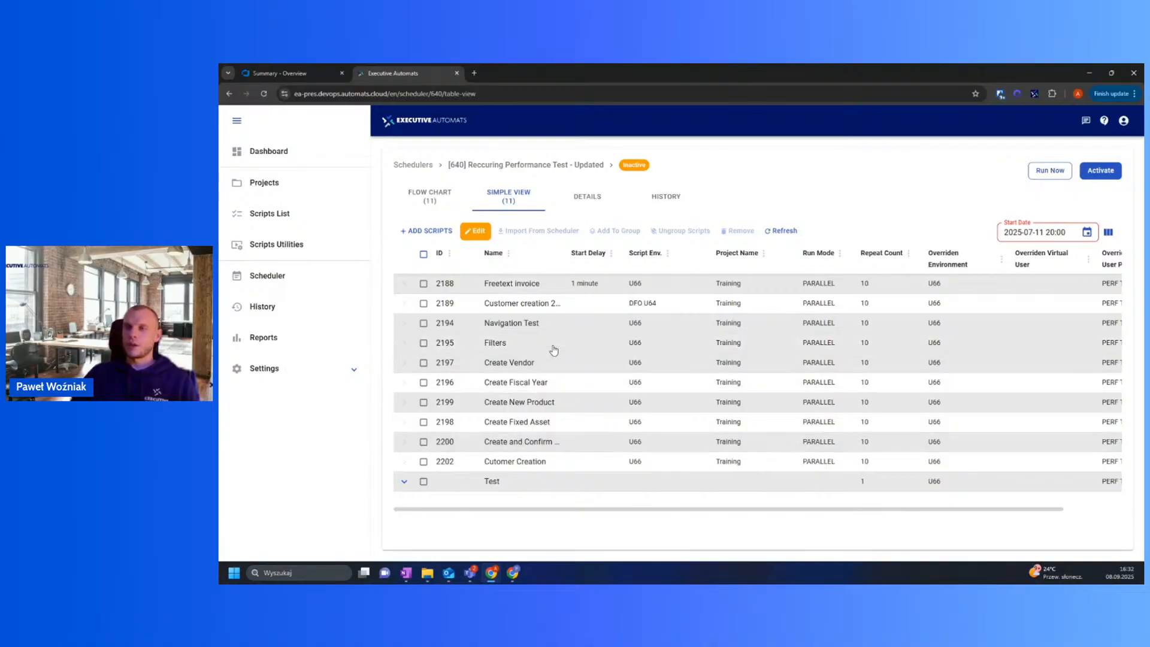
right_click(519, 301)
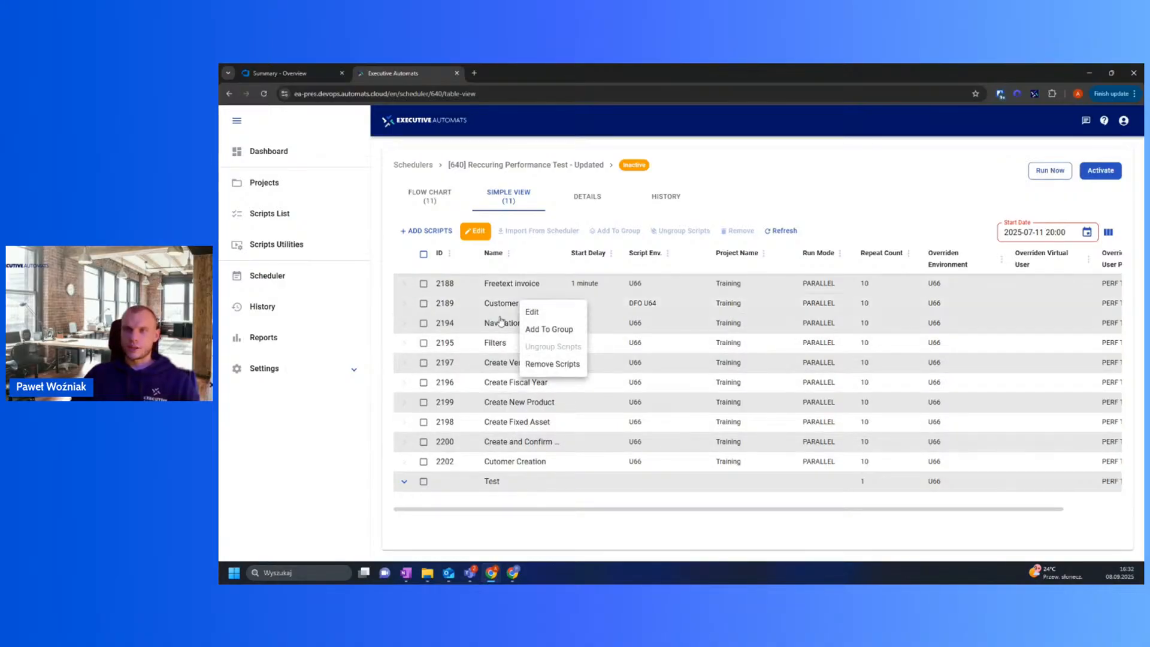
left_click(652, 362)
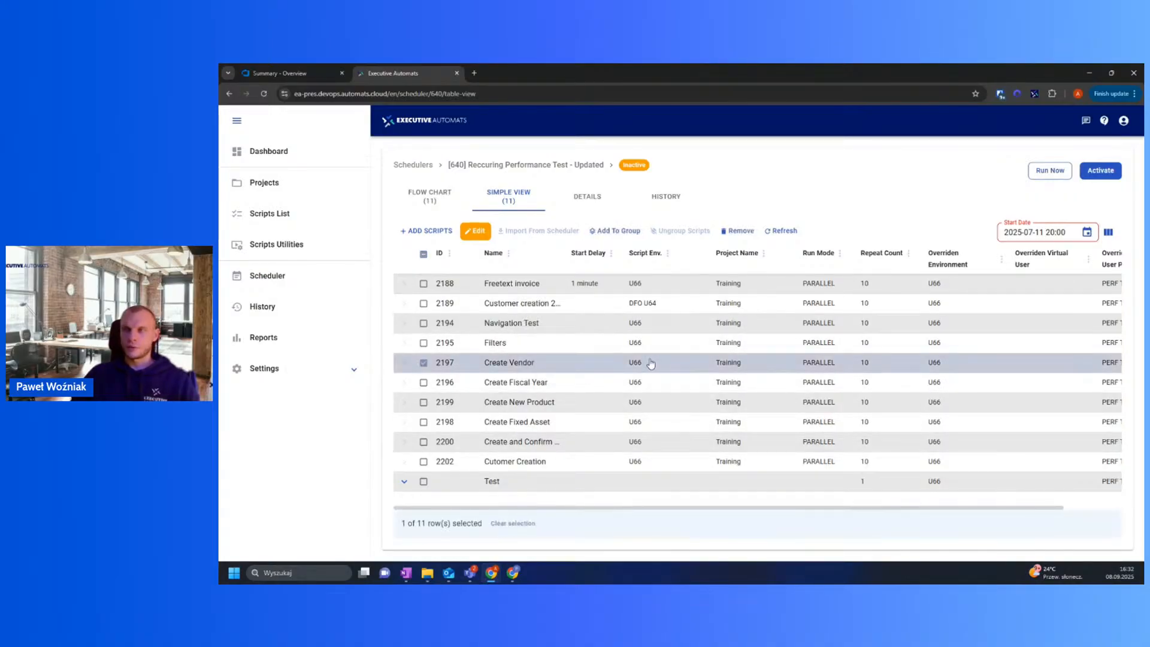
left_click(426, 362)
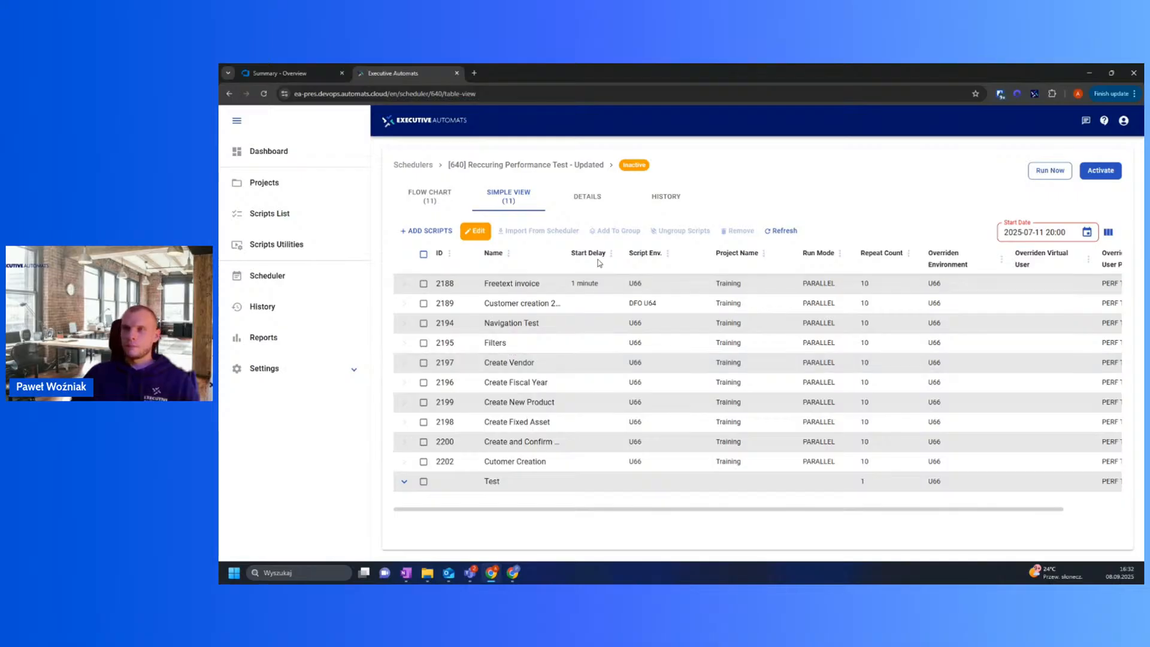
Step: Show the scheduler's Flow Chart, look at it in edit mode, and cancel editing
left_click(450, 204)
left_click(504, 196)
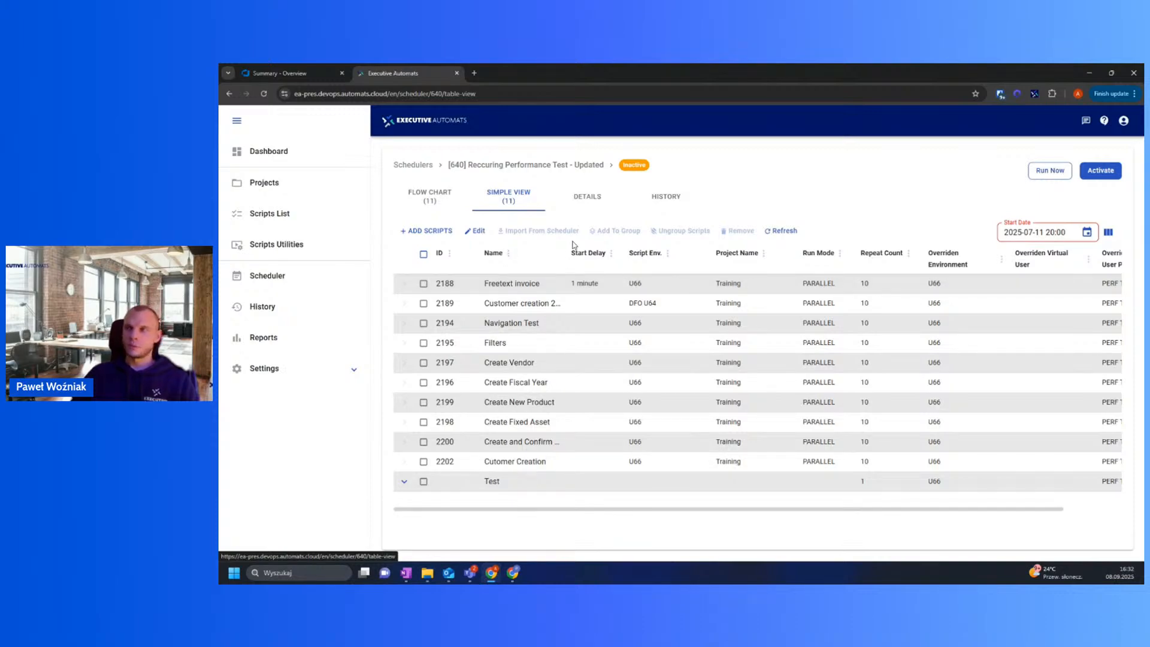
left_click(433, 198)
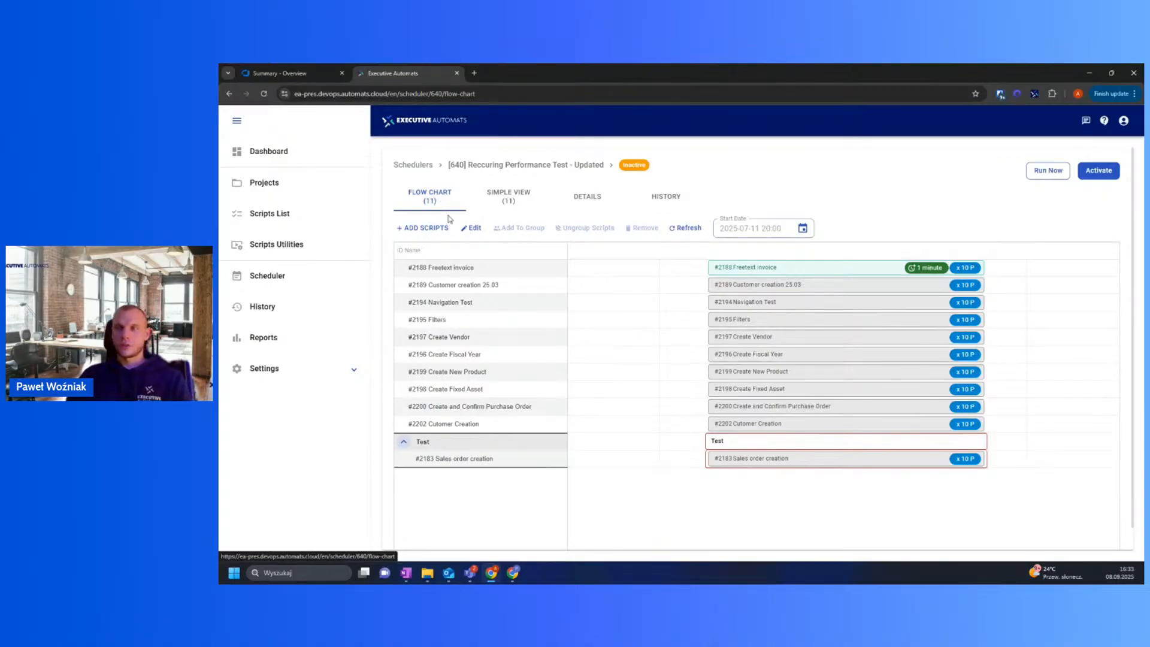
left_click(473, 229)
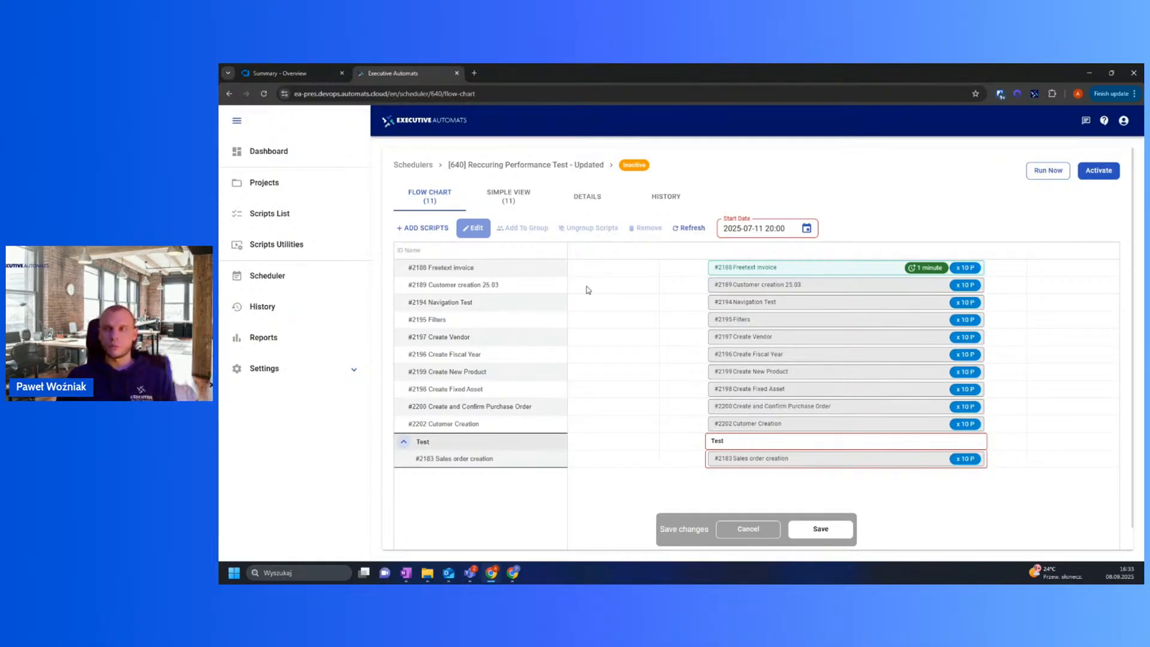
left_click(763, 532)
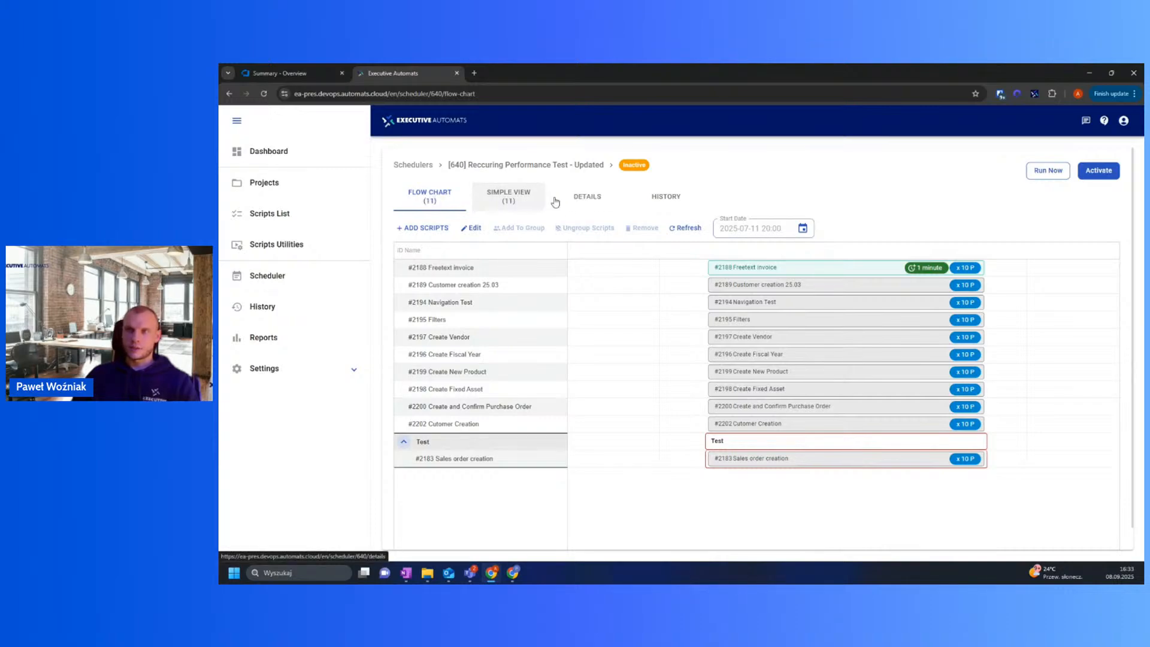
Step: Enable editing of the Flow Chart, look over the scripts and start date, and select the Customer creation 25.03 script
left_click(472, 232)
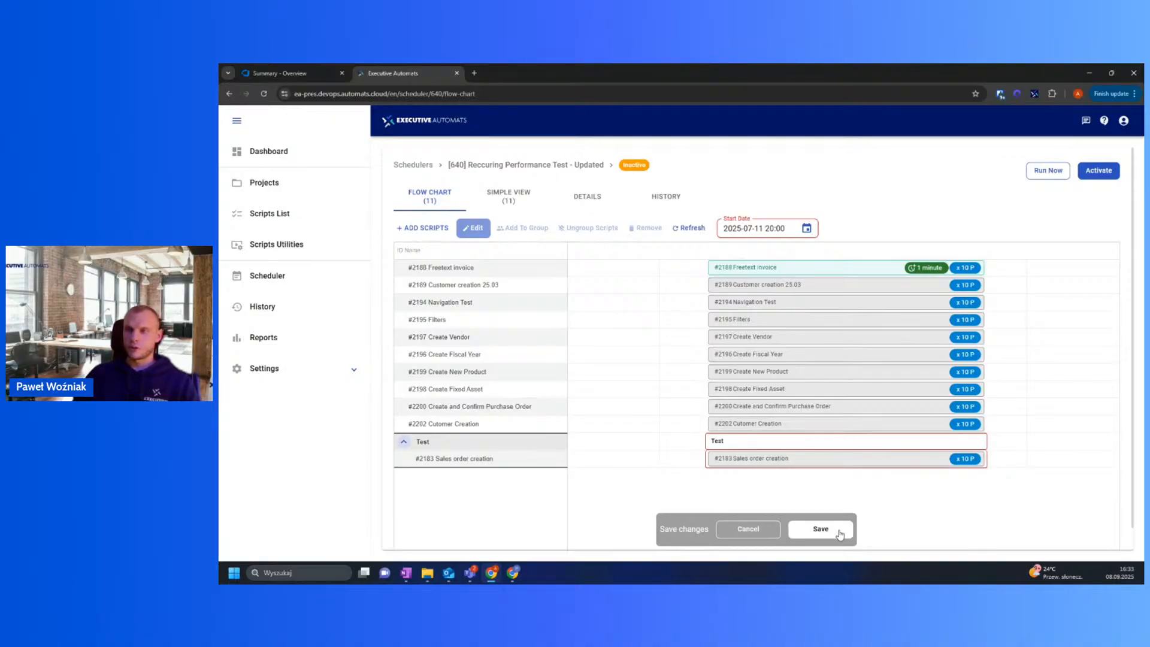
left_click(788, 286)
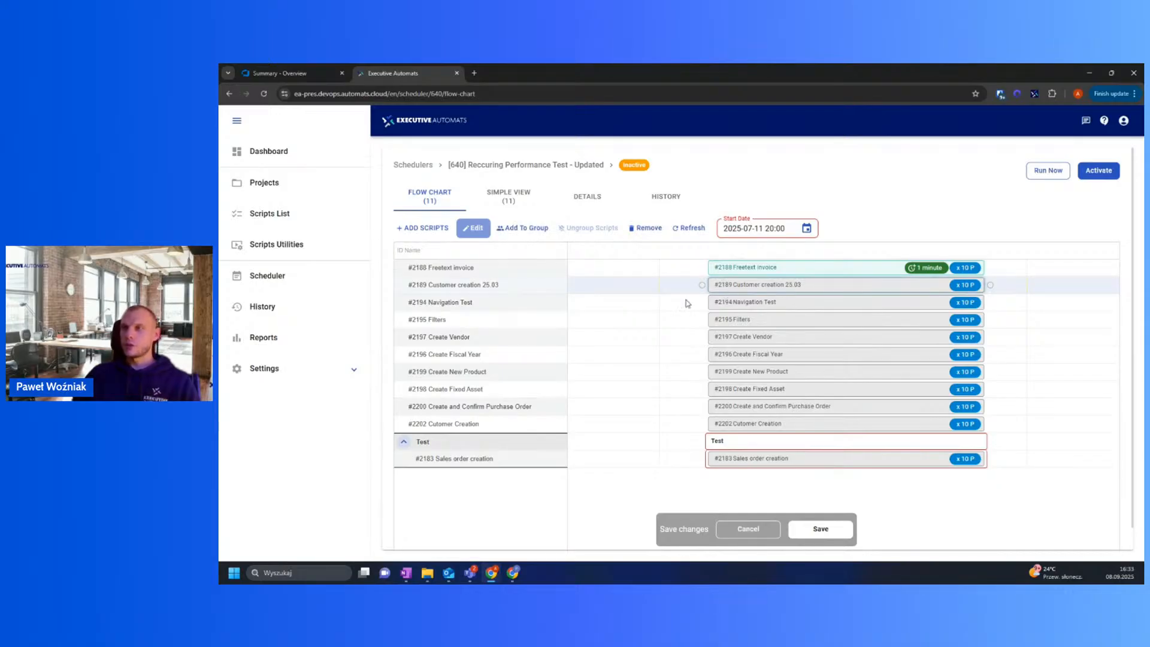
left_click(776, 303)
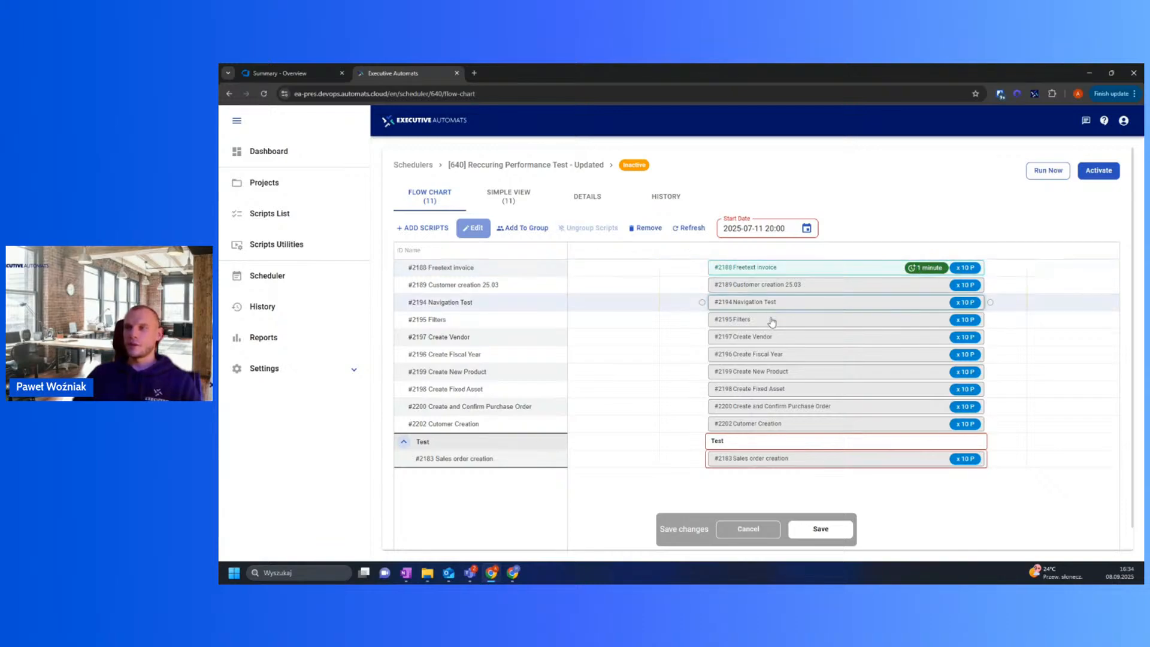
left_click_drag(725, 227, 788, 229)
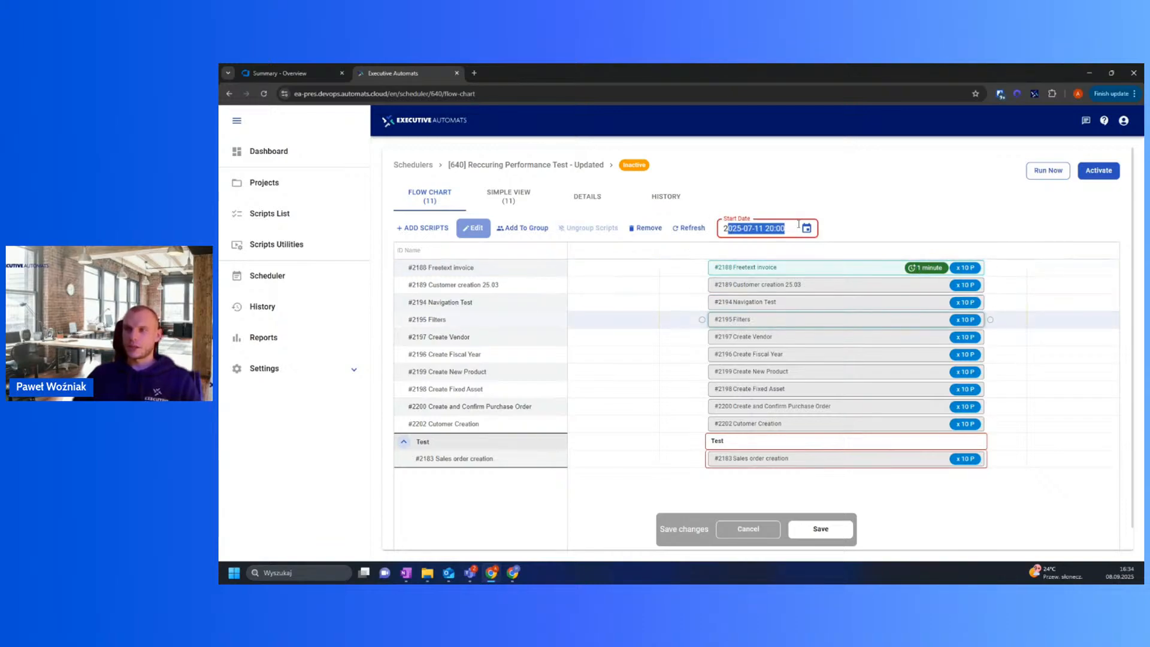
left_click(816, 285)
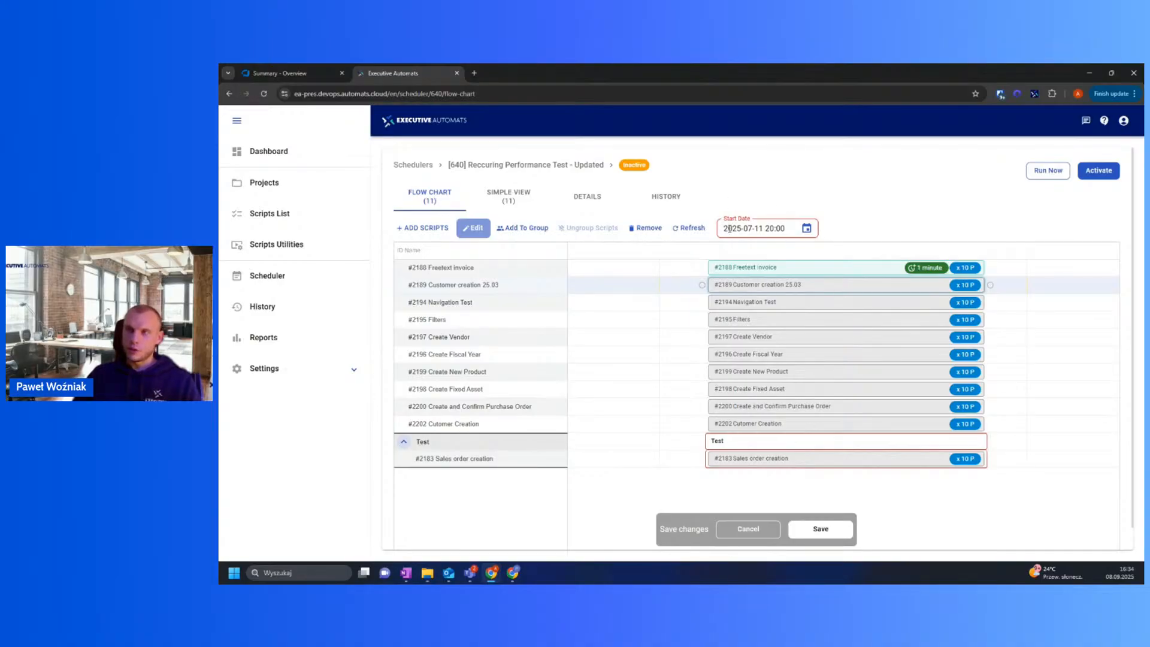
Step: Set the Customer creation 25.03 script's delay to 36000 seconds in its quick details and save them
right_click(796, 287)
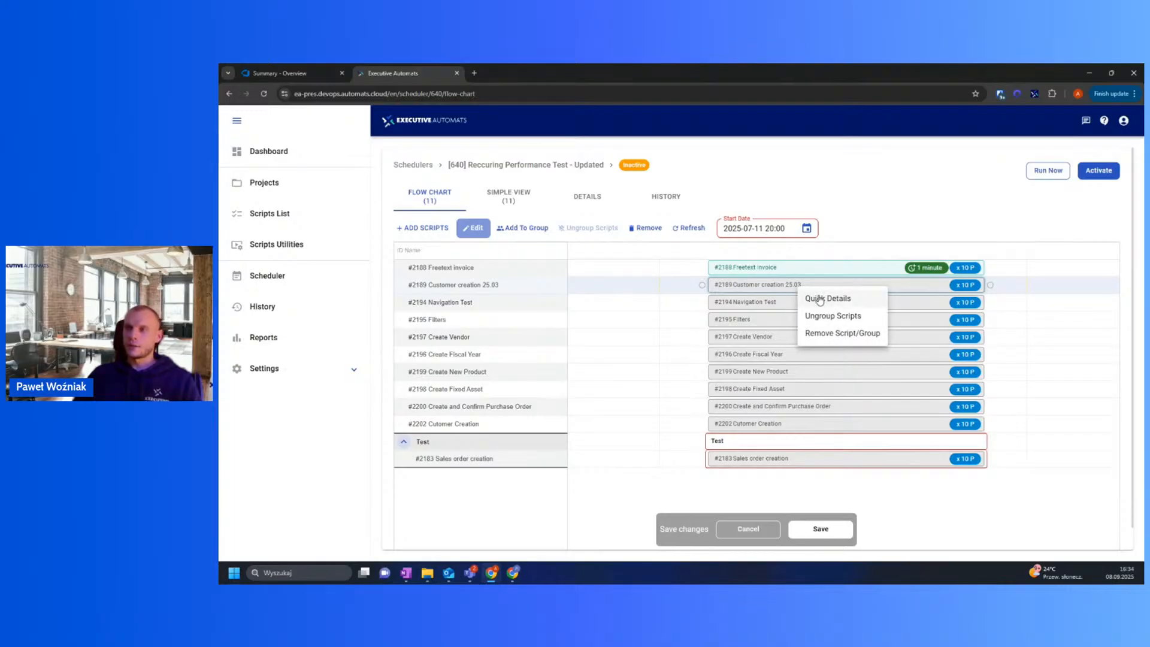
left_click(826, 300)
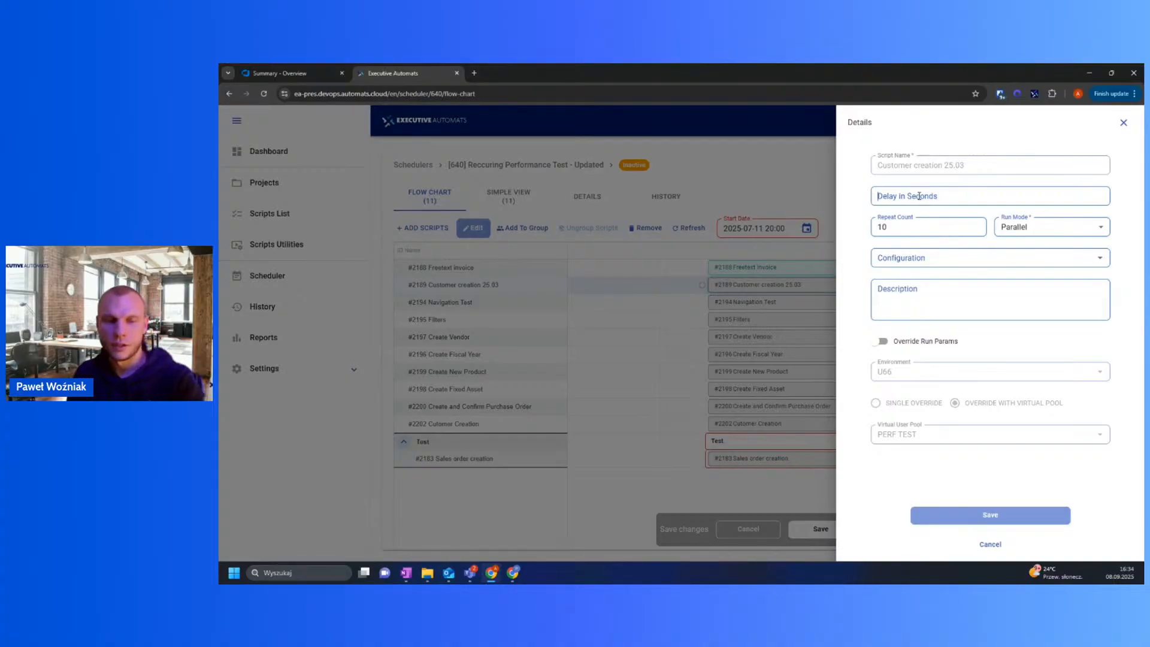
left_click(919, 196)
type("36000")
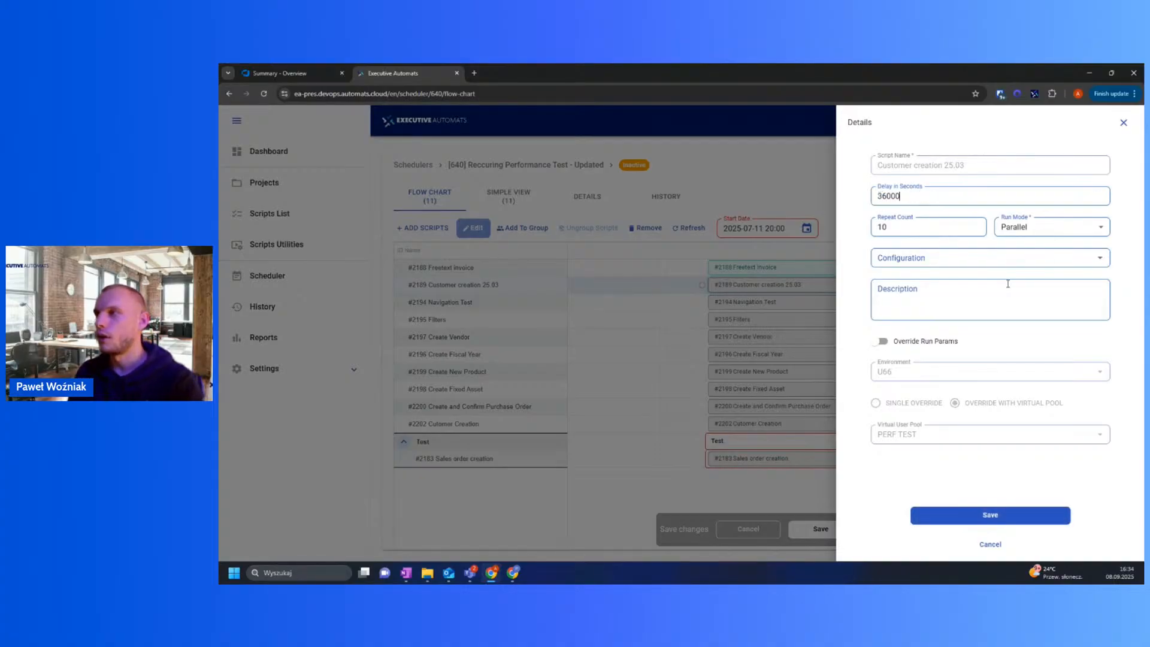
left_click(976, 517)
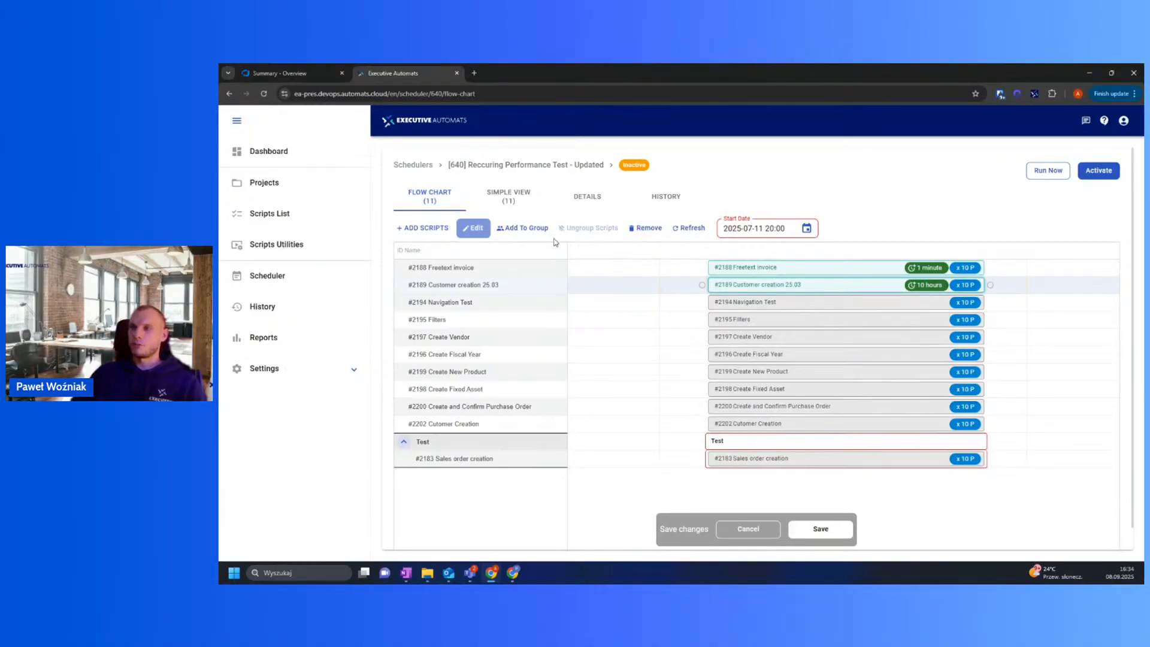
Step: Set the Customer creation 25.03 script's delay to 1 hour and save the Flow Chart changes
right_click(877, 291)
left_click(901, 305)
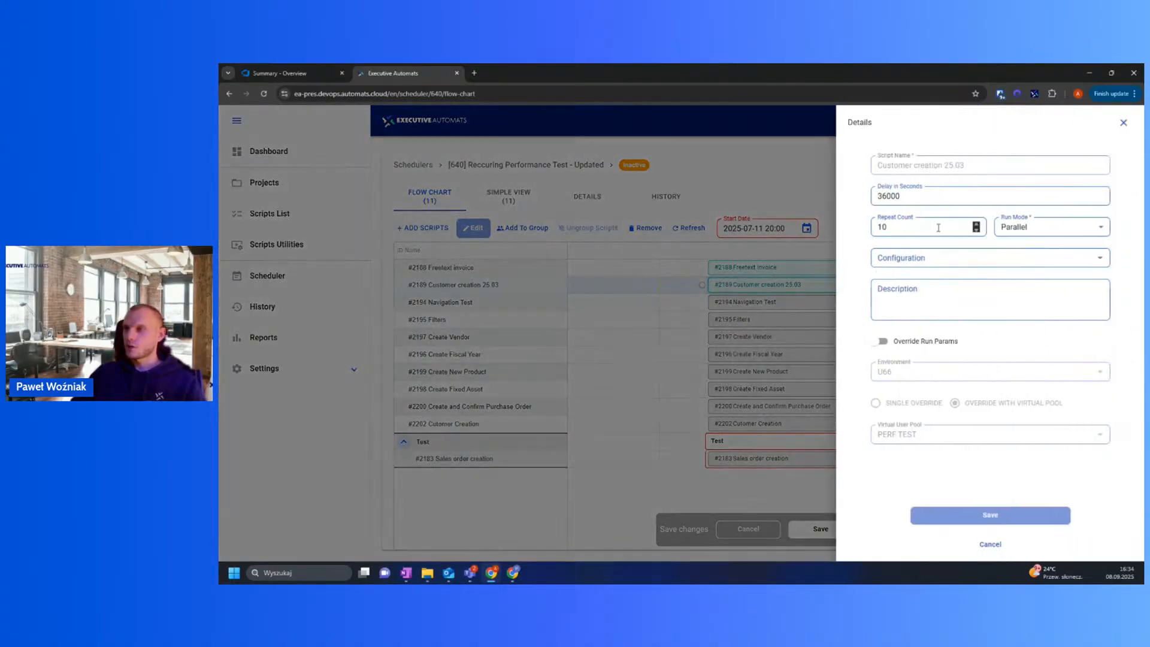
left_click(1011, 515)
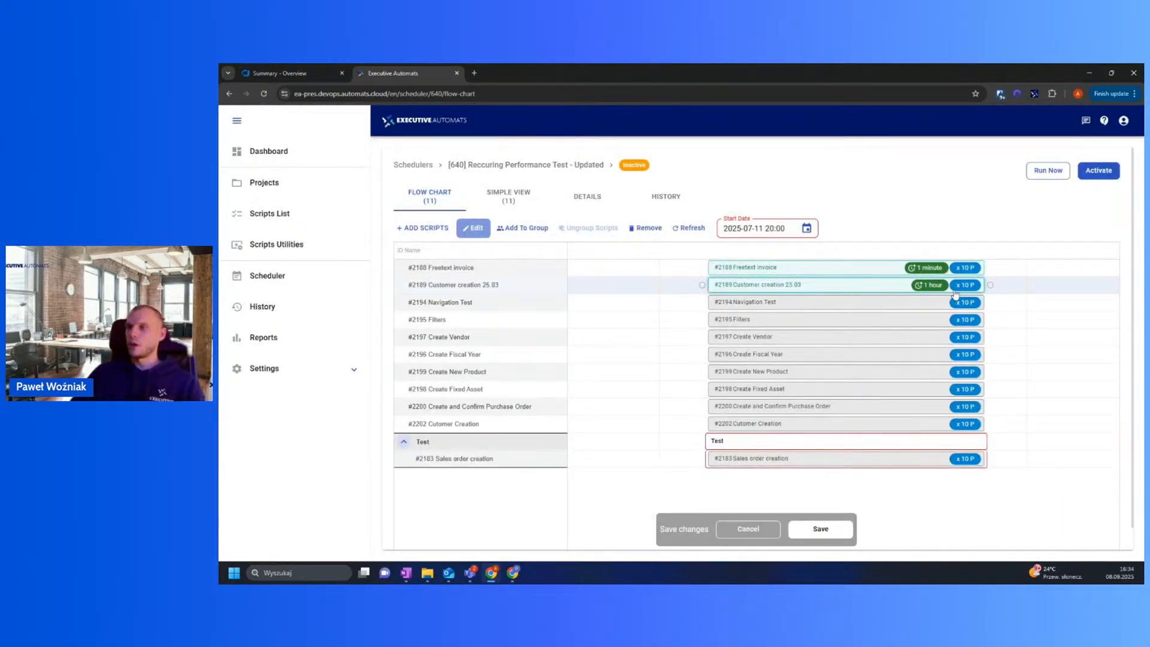
left_click(829, 529)
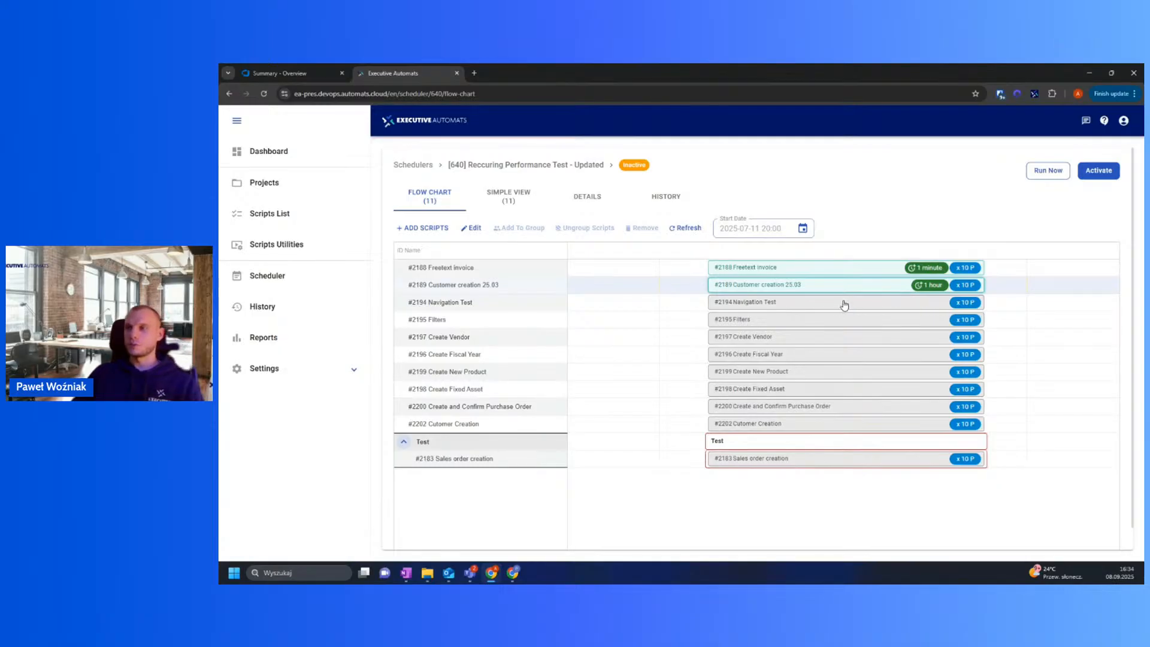
Step: Select the Navigation Test script in the Flow Chart and highlight the scheduler's start date
left_click(922, 302)
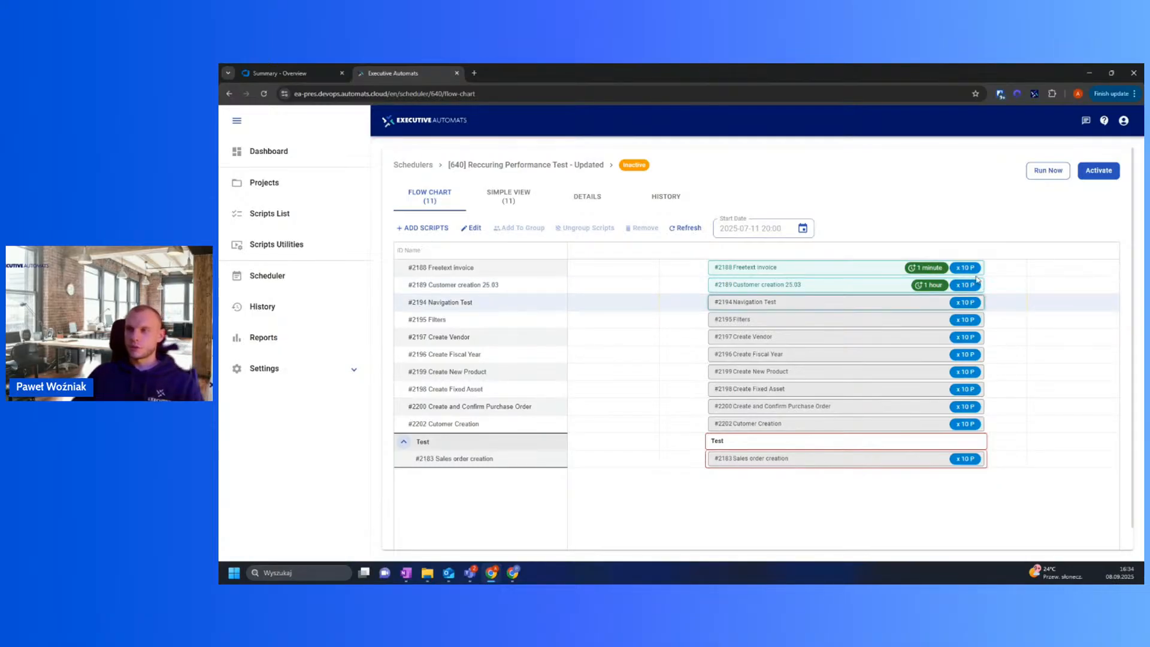
left_click(721, 230)
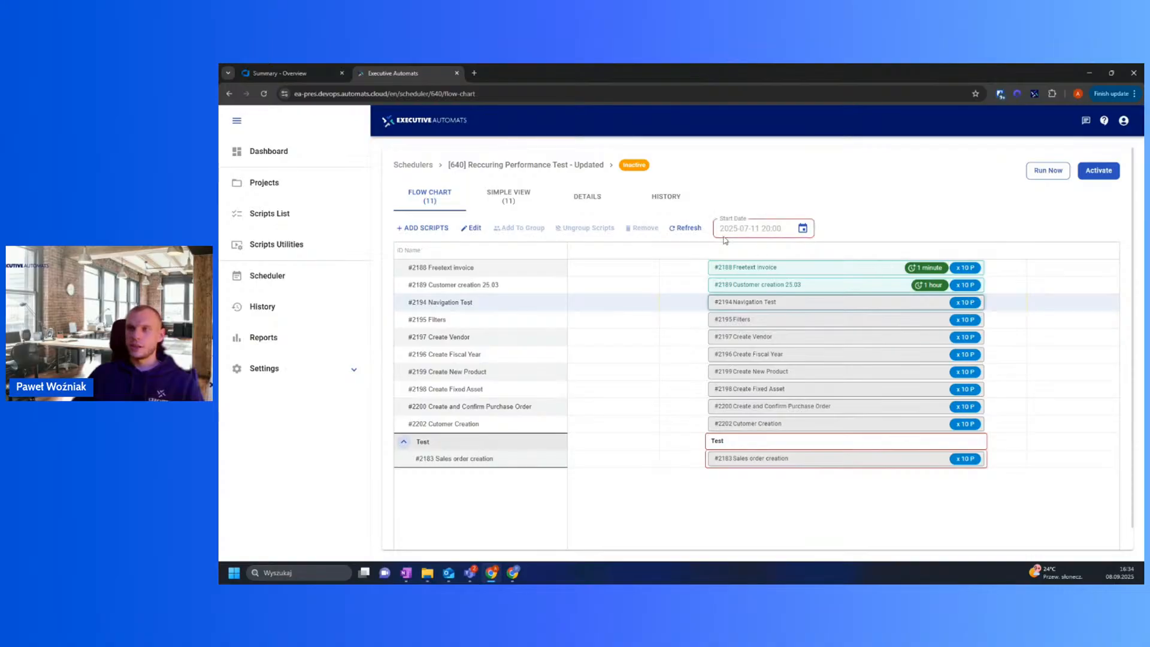
left_click_drag(721, 230, 782, 233)
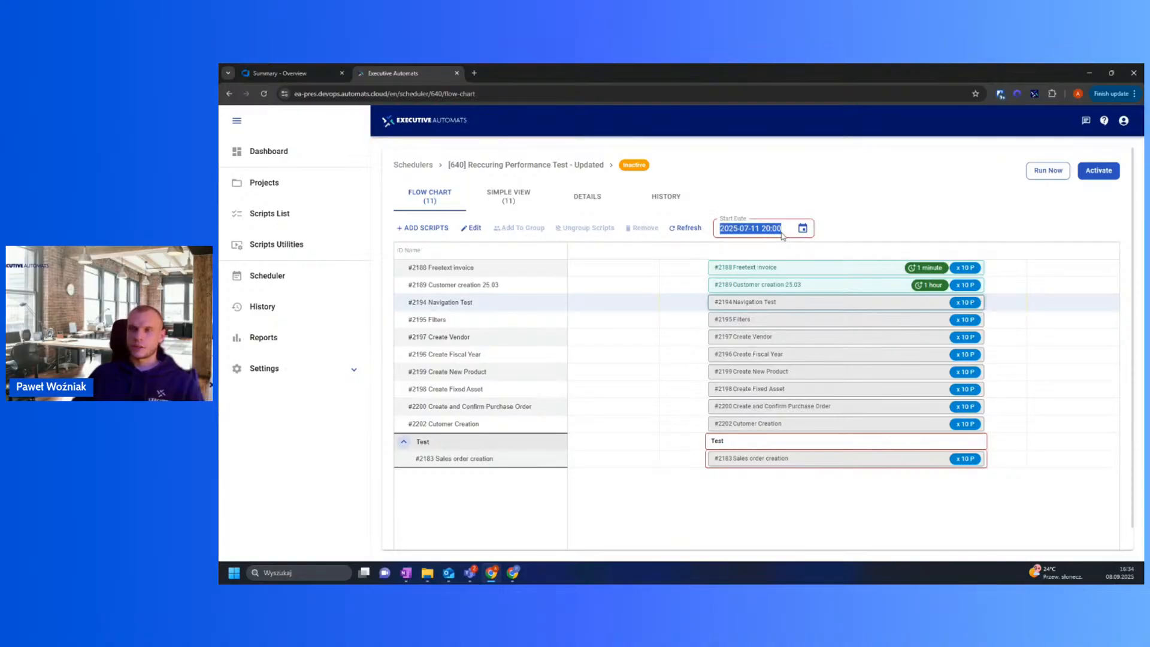
left_click(783, 236)
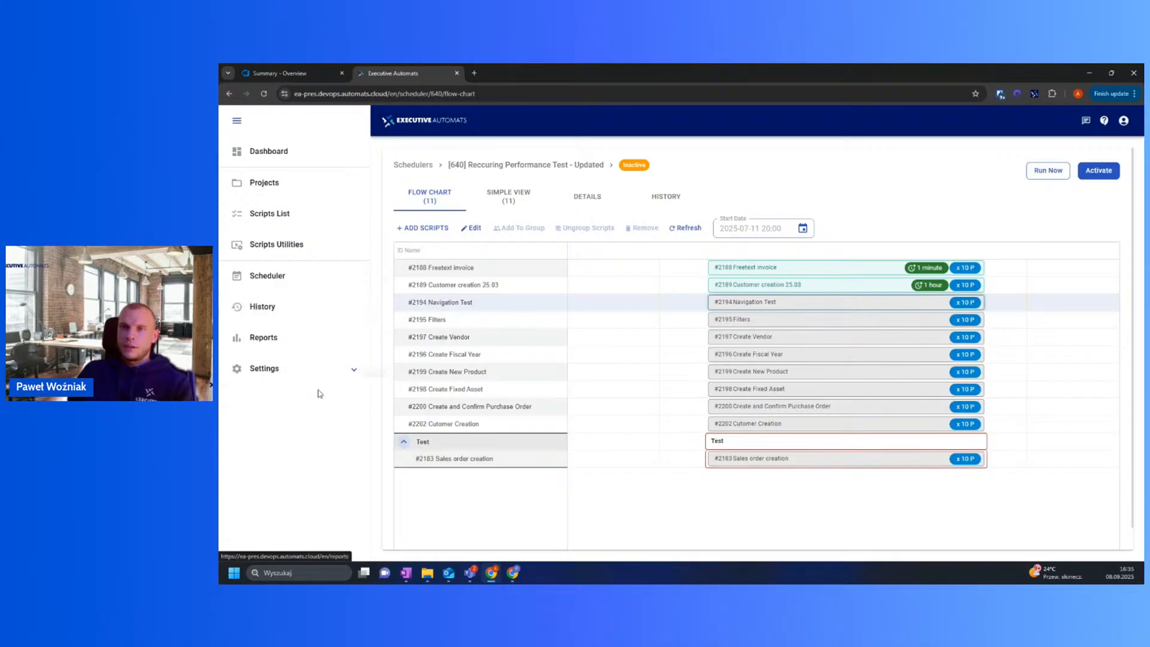
Step: Show the Dashboard's execution chart for the scheduler job [640] Reccuring Performance Test - Updated
left_click(298, 163)
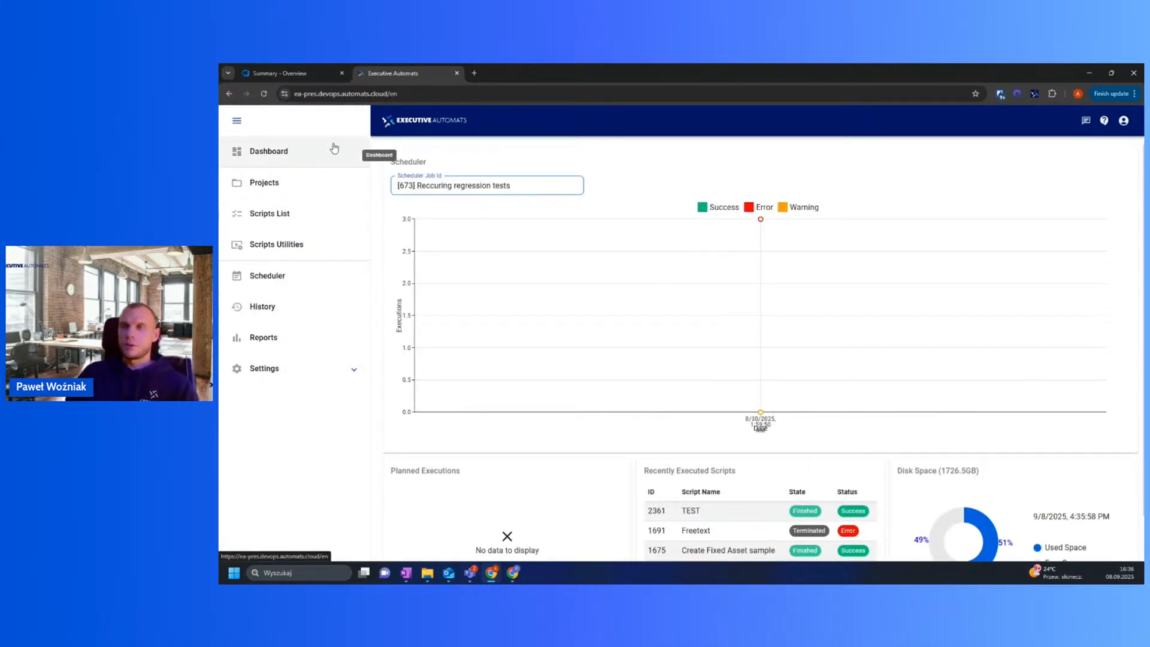
left_click(468, 184)
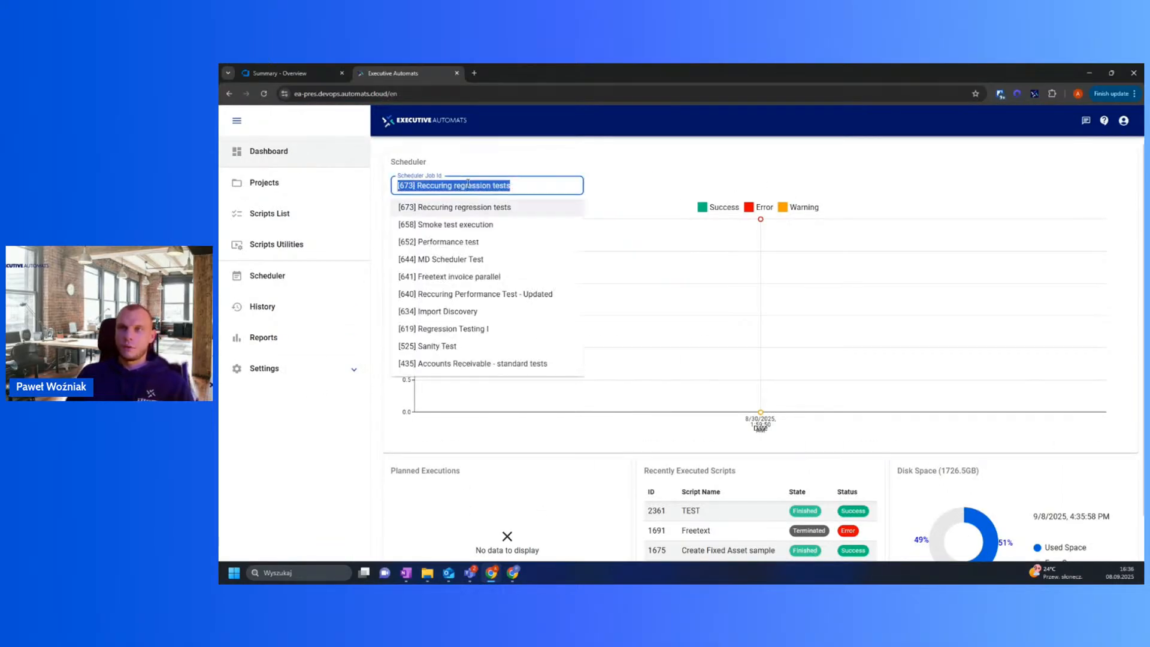
left_click(502, 293)
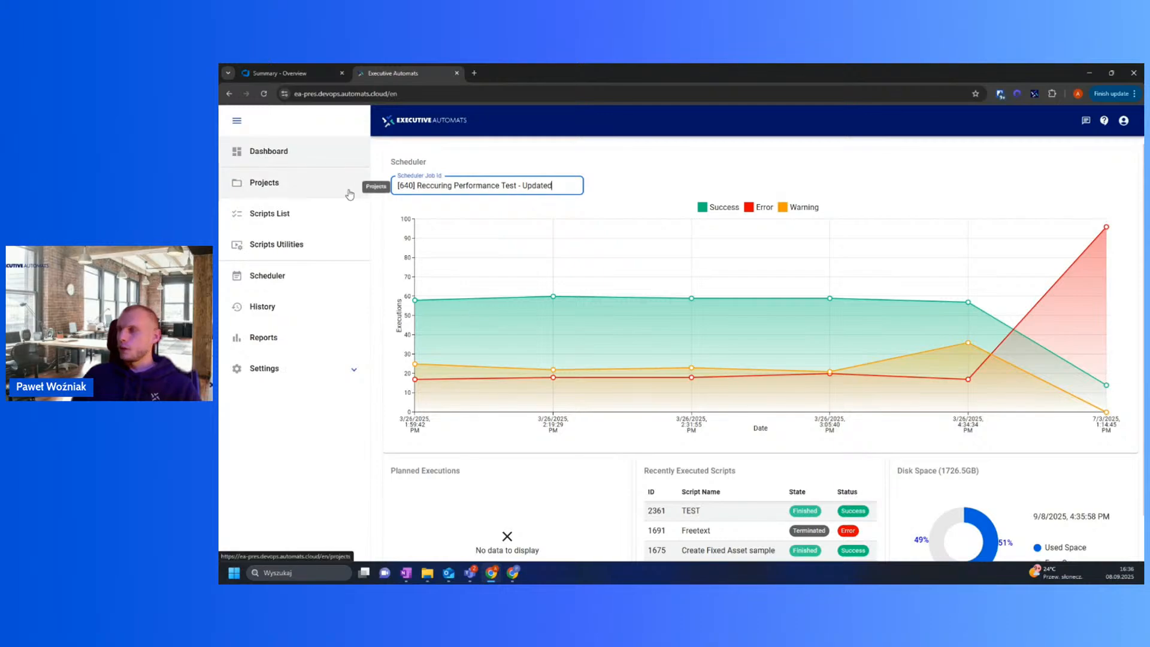
Step: Look through the Scripts List and open script 2415, Freetext invoice posting
left_click(341, 214)
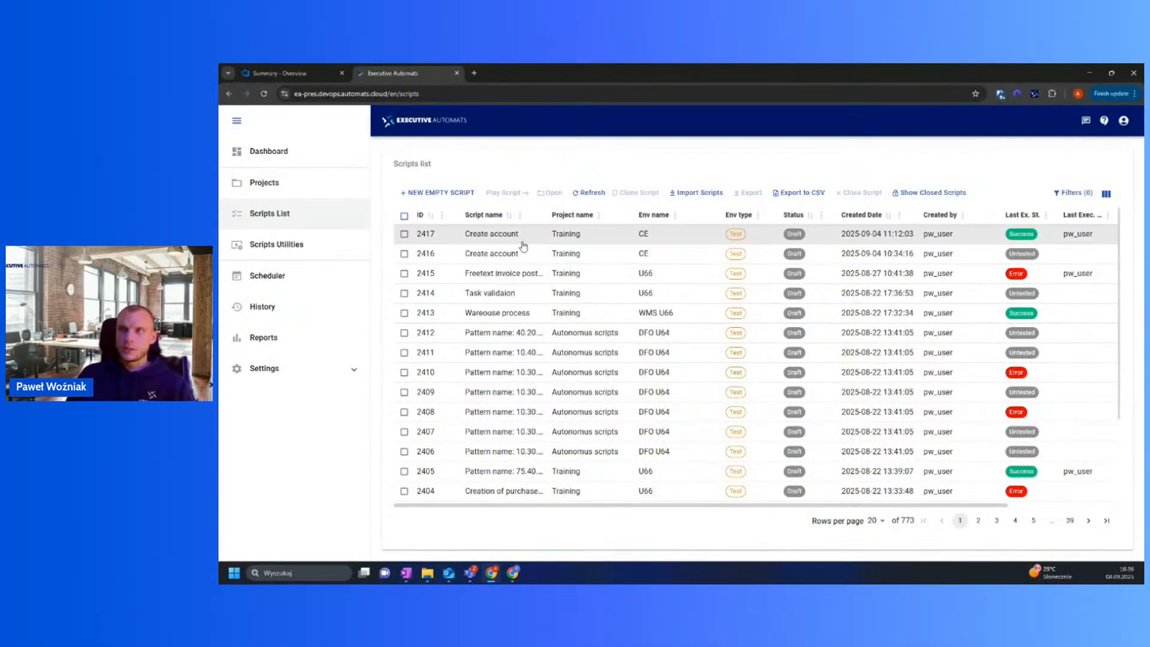
left_click(500, 331)
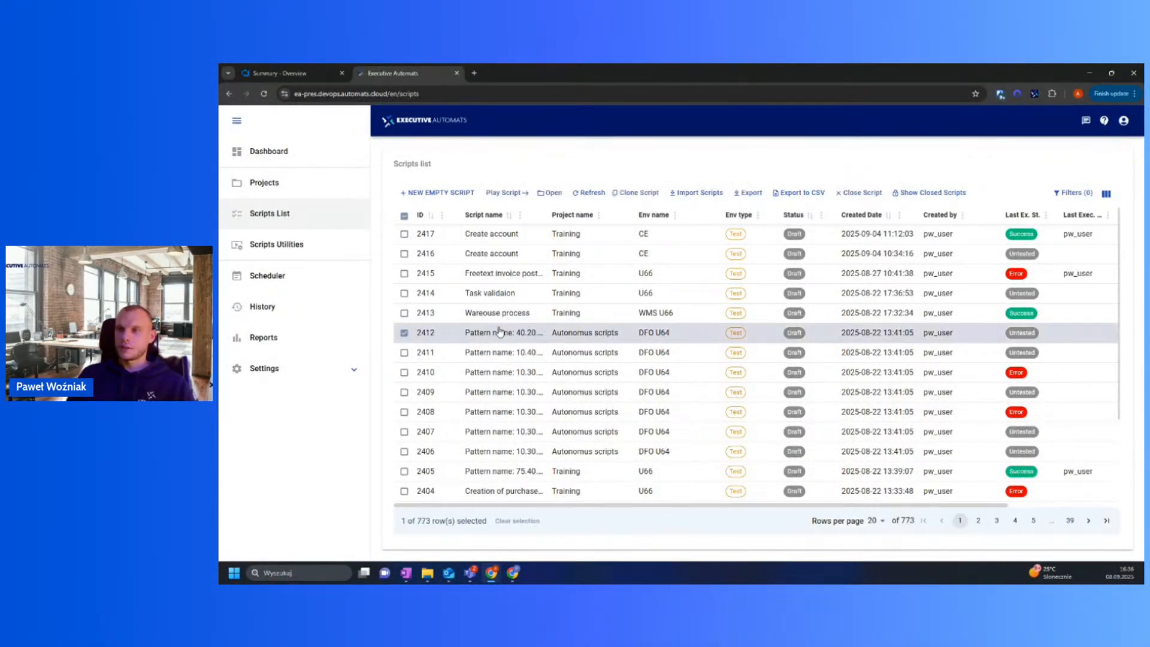
scroll(531, 431, "down", 2)
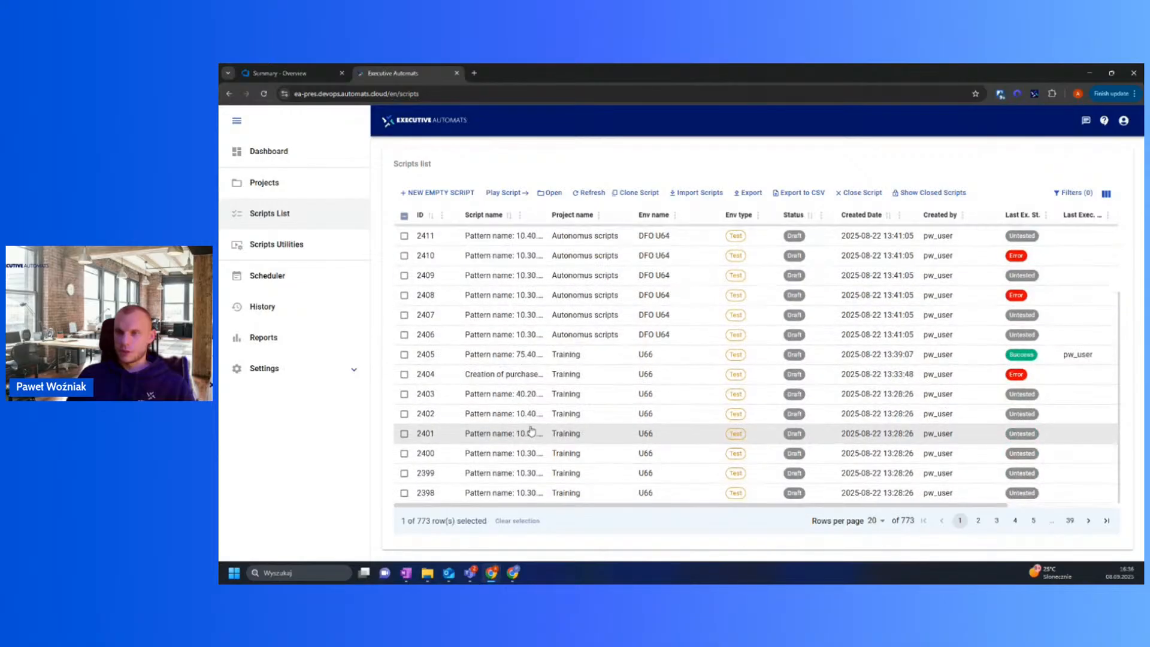
scroll(531, 431, "up", 2)
double_click(506, 277)
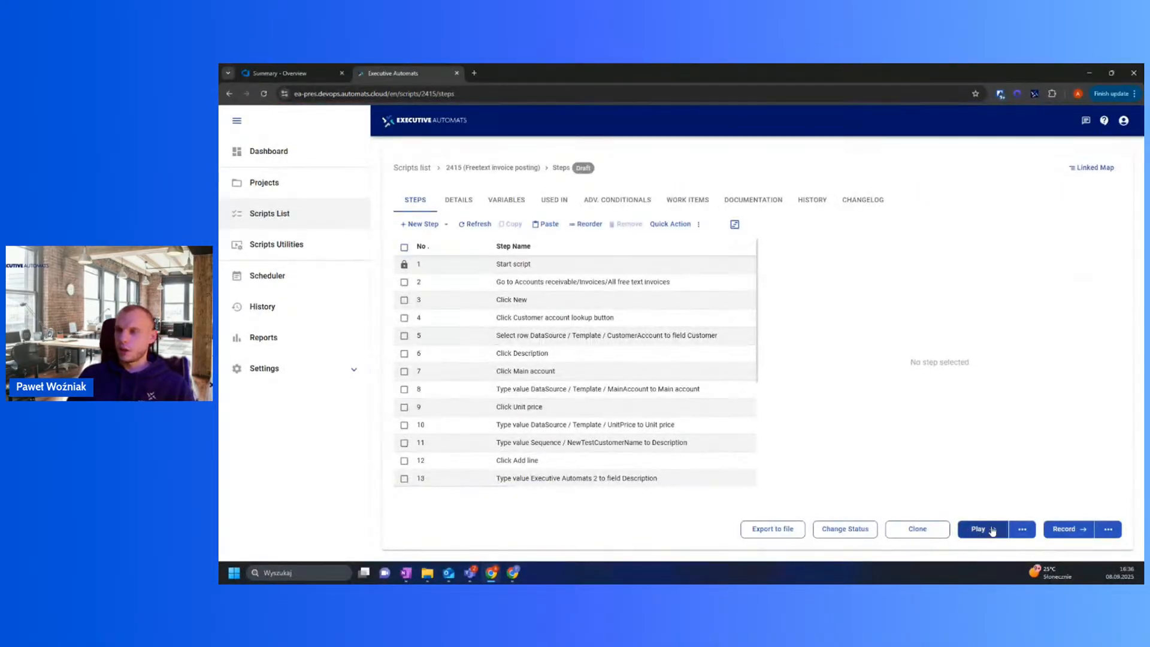
Step: Launch the Freetext invoice posting script in the player and examine the Dynamics 365 environment address
left_click(994, 534)
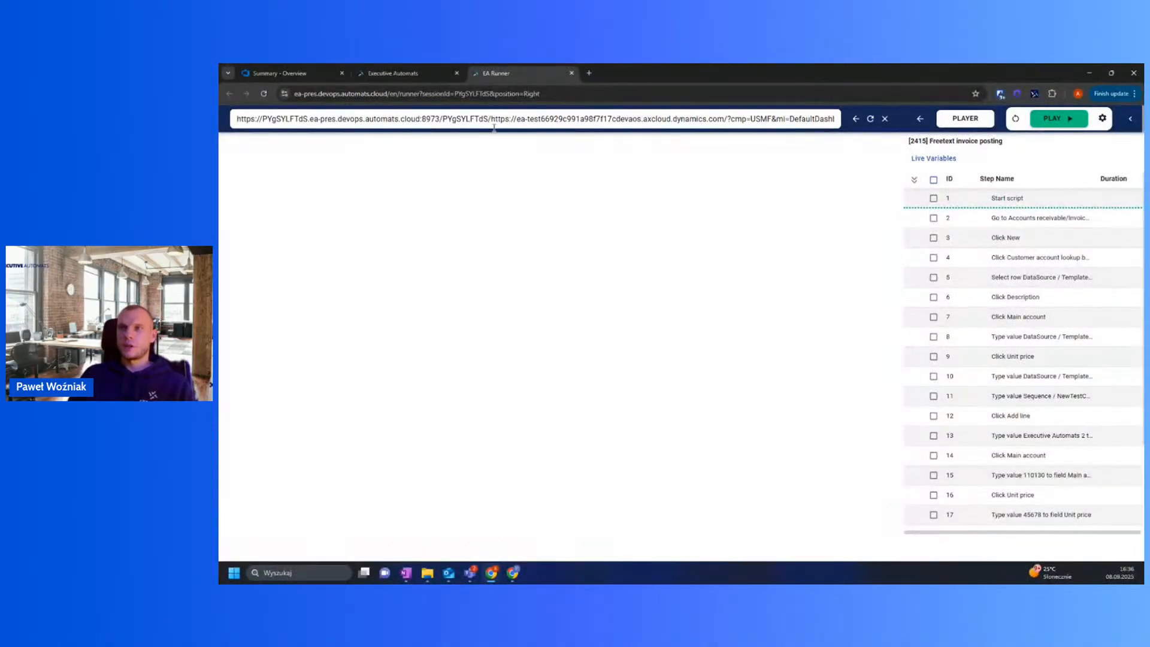
left_click_drag(748, 121, 491, 120)
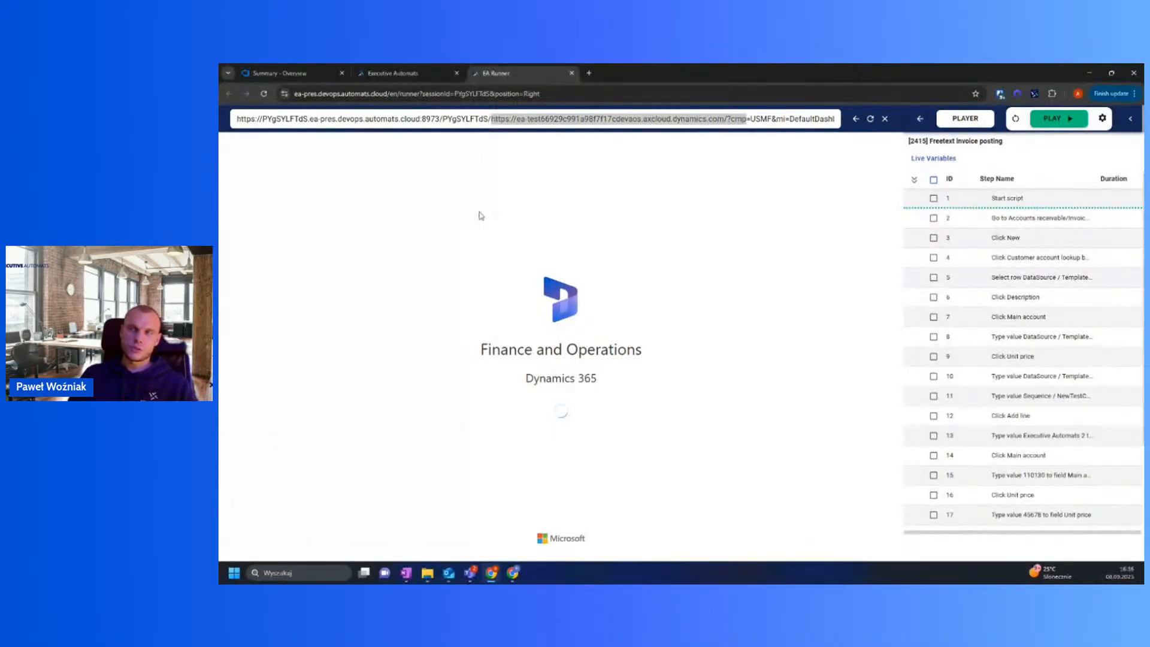
left_click(561, 120)
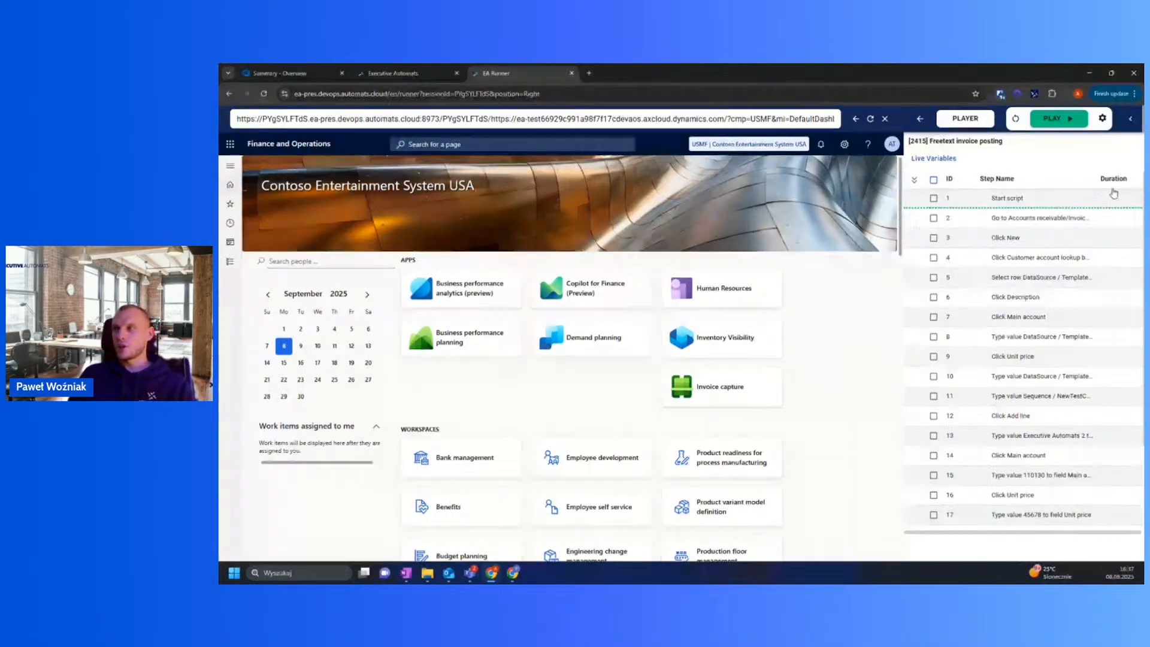
left_click_drag(357, 118, 597, 119)
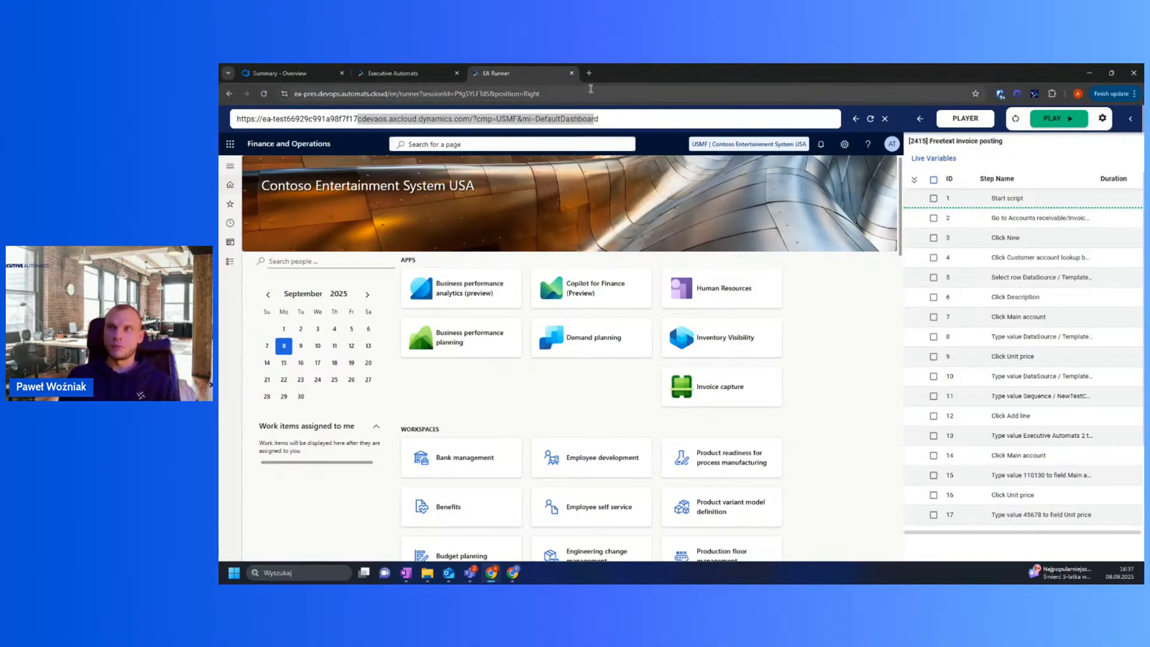
left_click(631, 123)
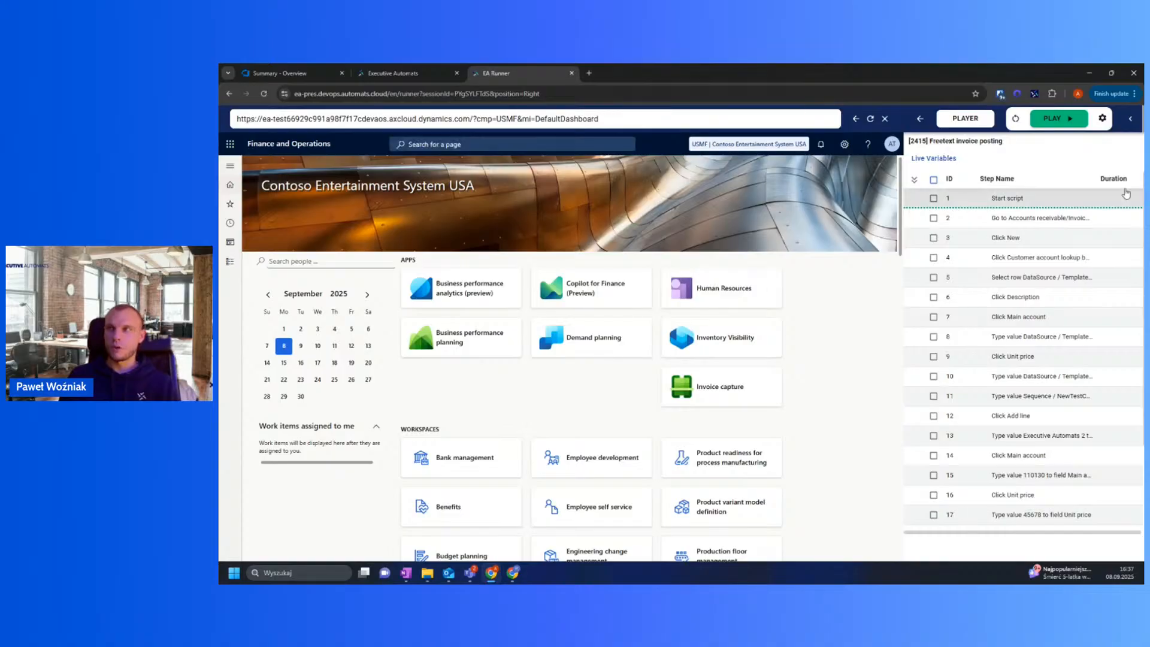
Step: Switch the runner from player to recorder mode, close the runner, and return to the Scripts List
left_click(964, 119)
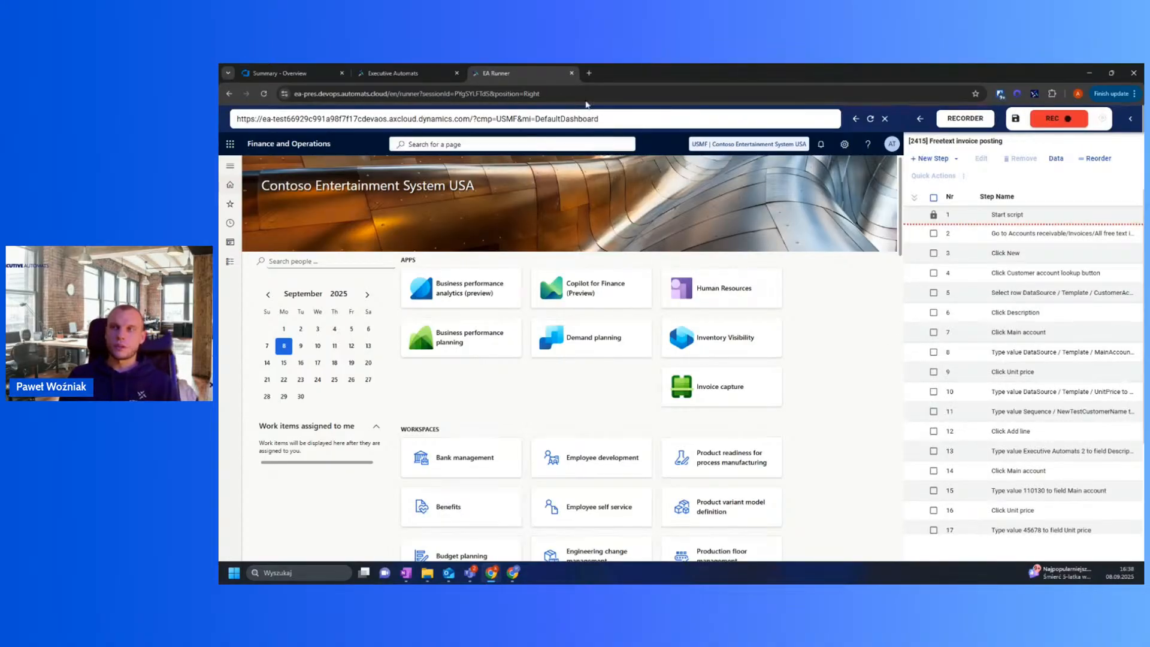
left_click(572, 73)
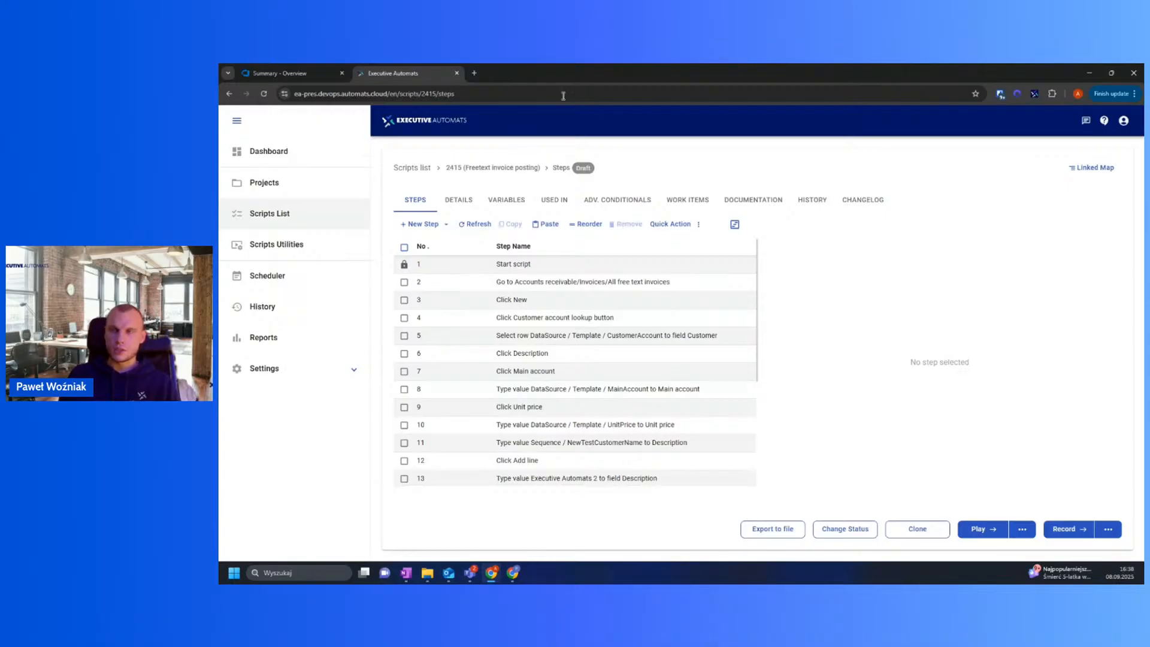
left_click(408, 169)
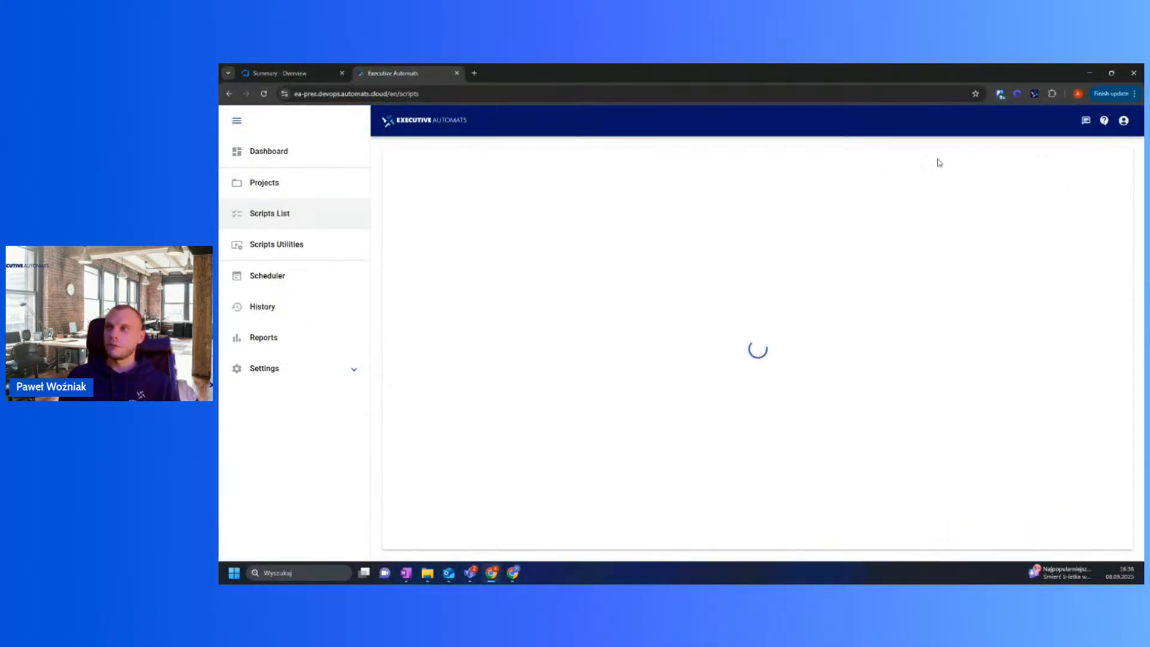
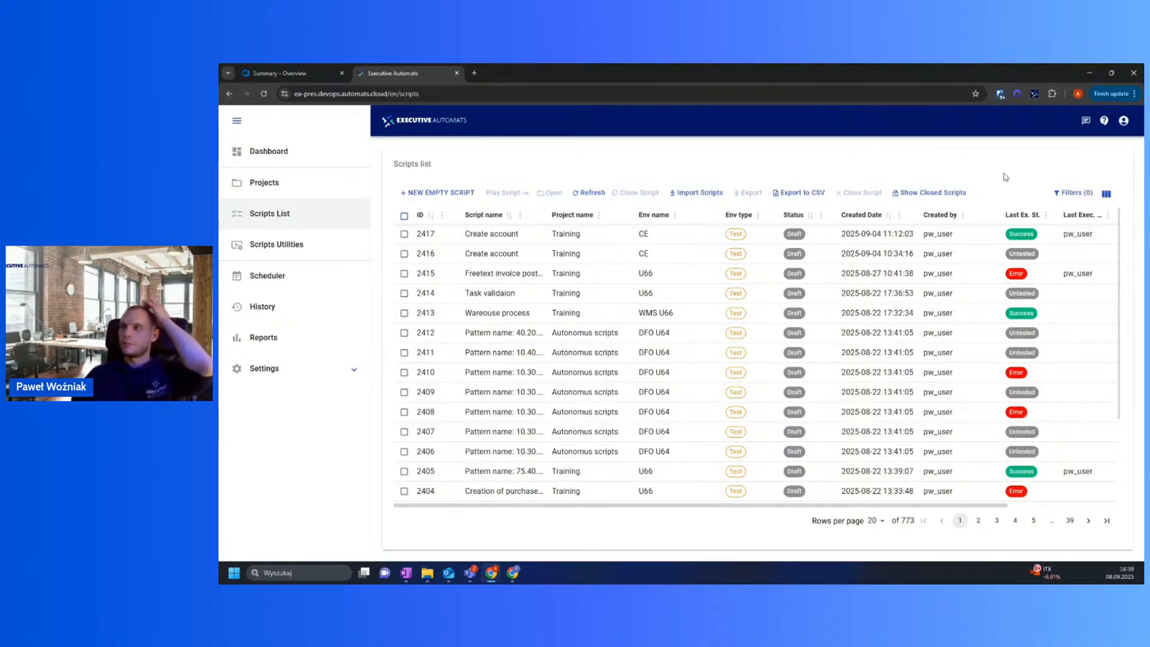
Step: Show the user account options, including the extension download, and highlight the Scripts list heading
left_click(1123, 121)
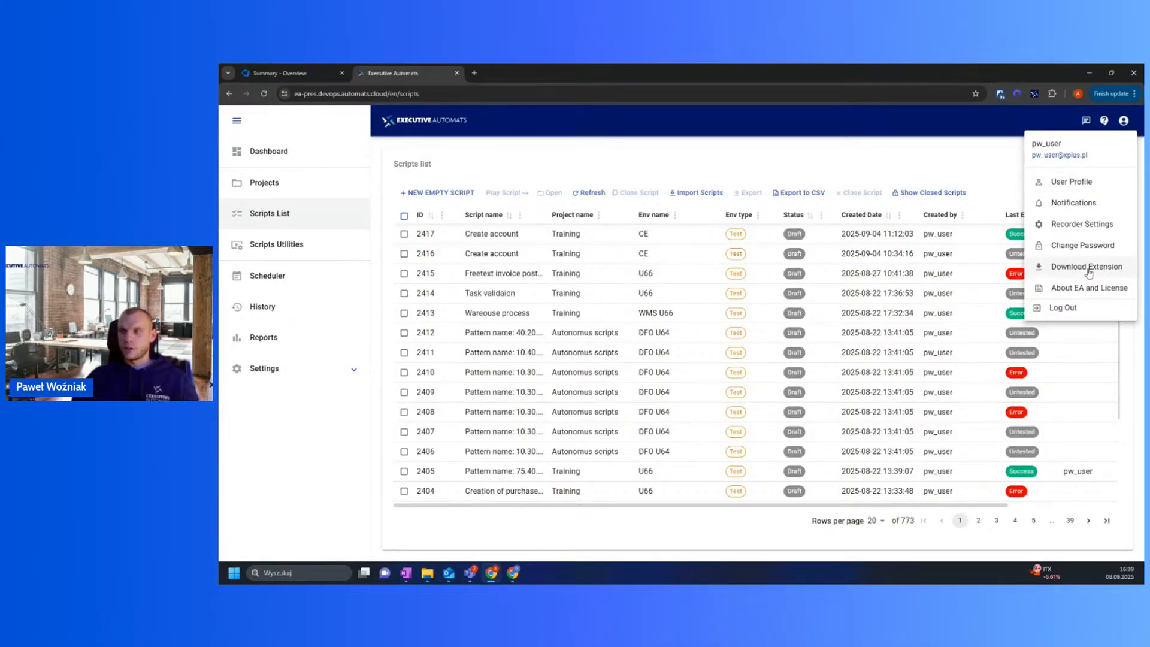
left_click(528, 147)
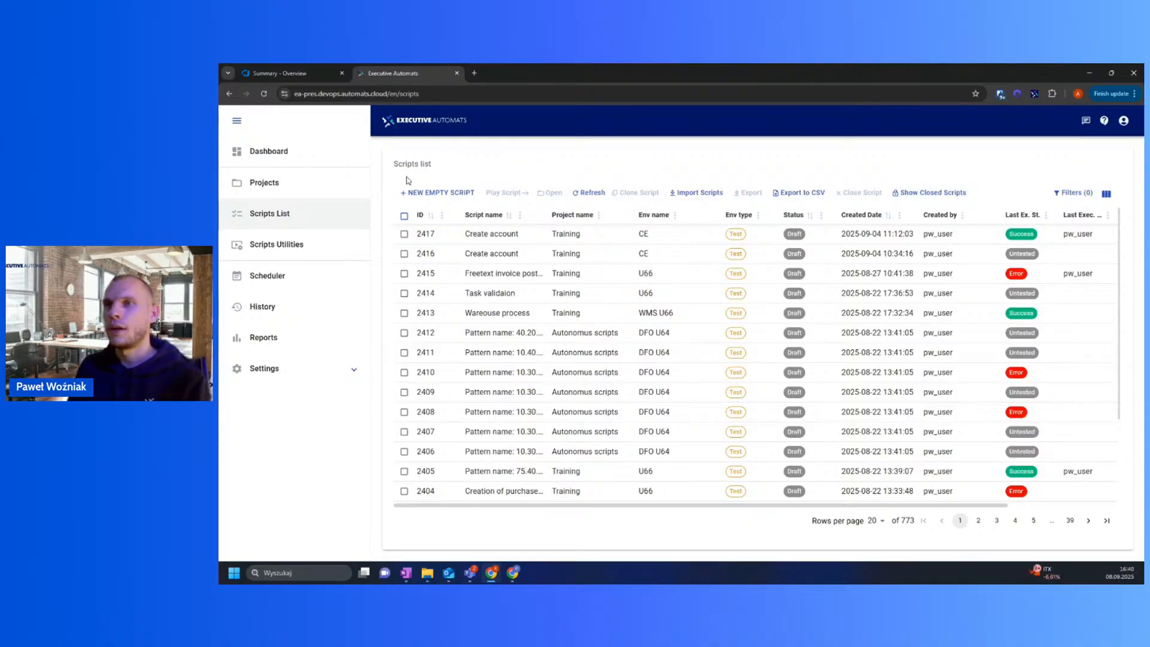
left_click_drag(395, 163, 450, 161)
left_click(451, 164)
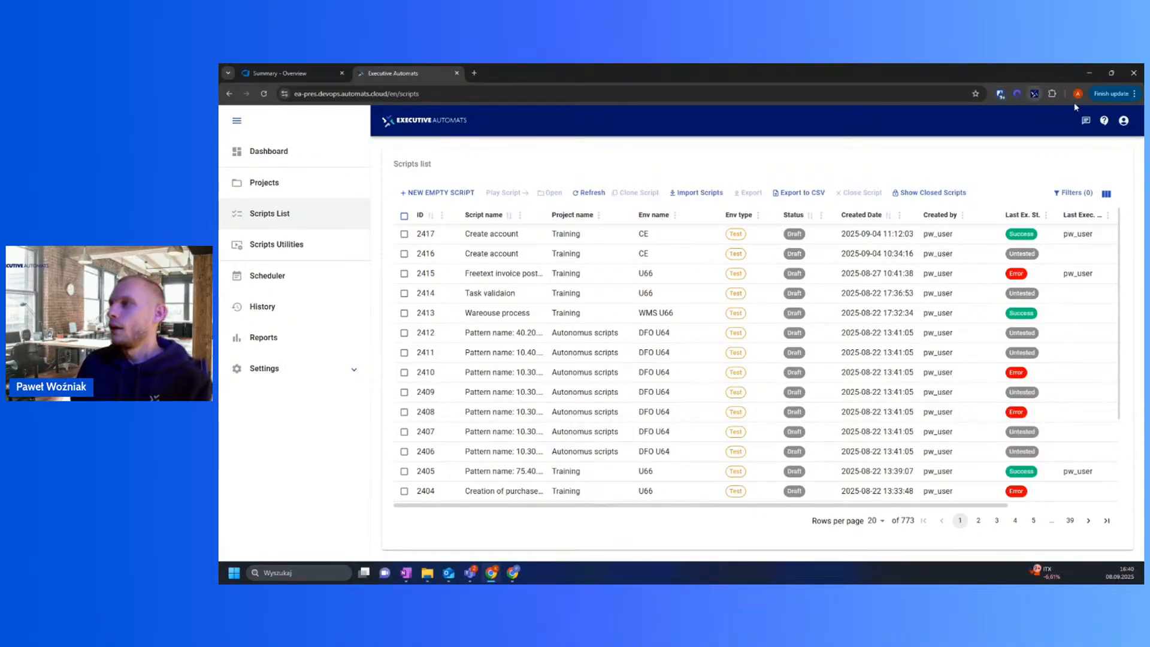
left_click(1123, 122)
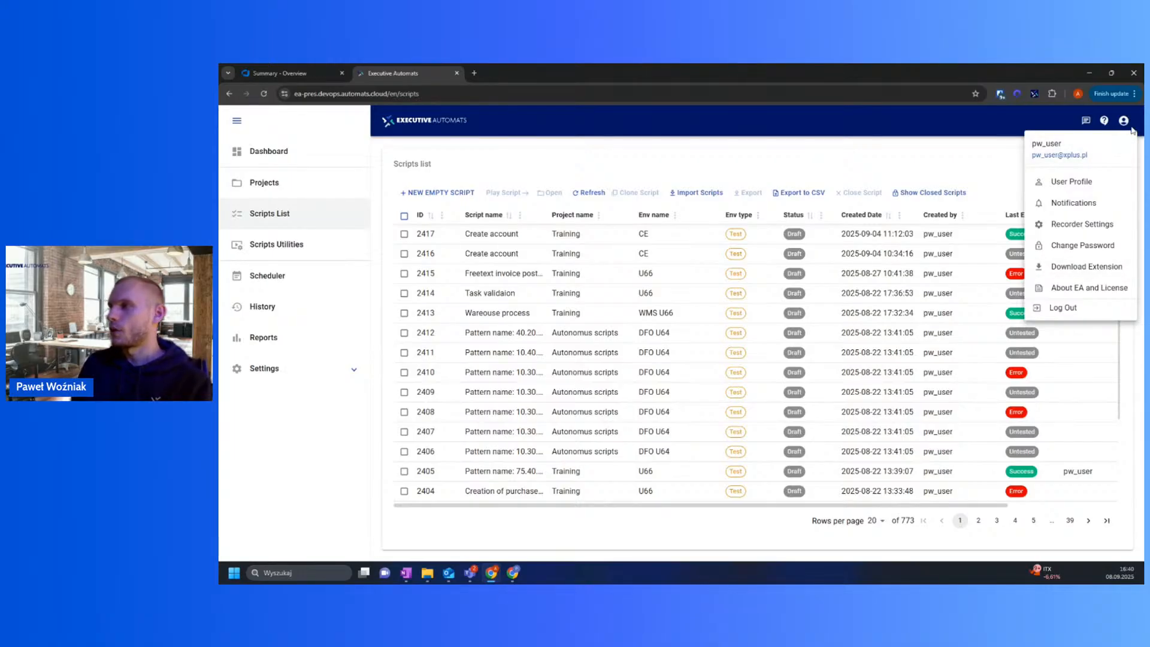
left_click(825, 150)
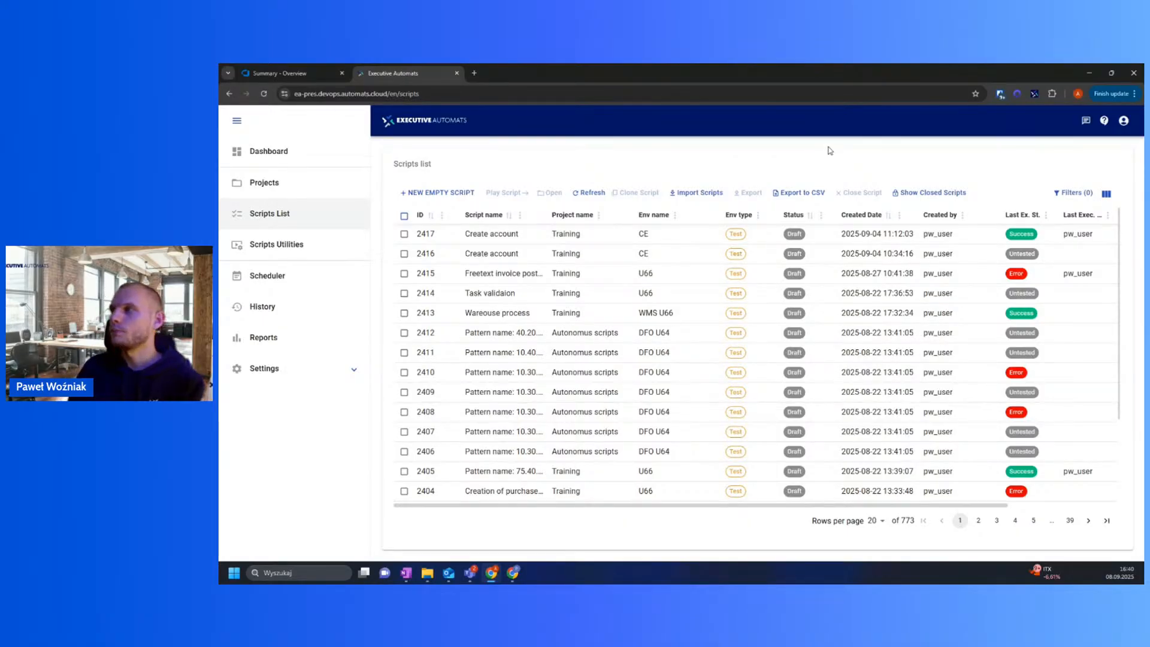
Step: Show the Executive Automats extension's popup and open Chrome's extension management page
left_click(1035, 94)
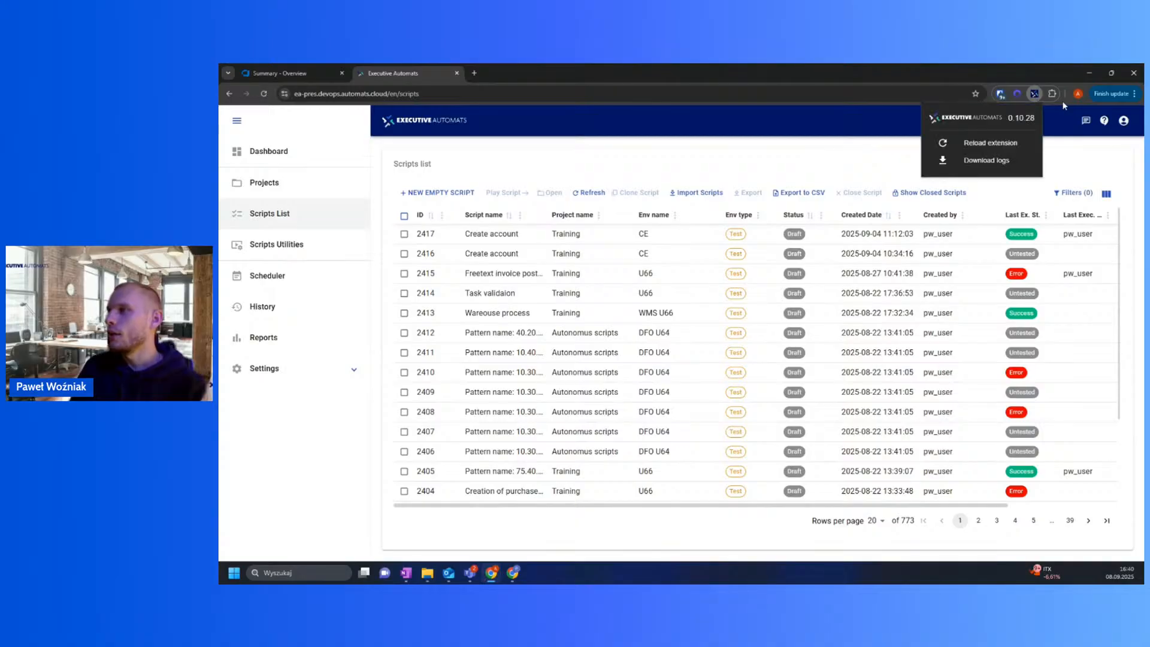
left_click(1053, 95)
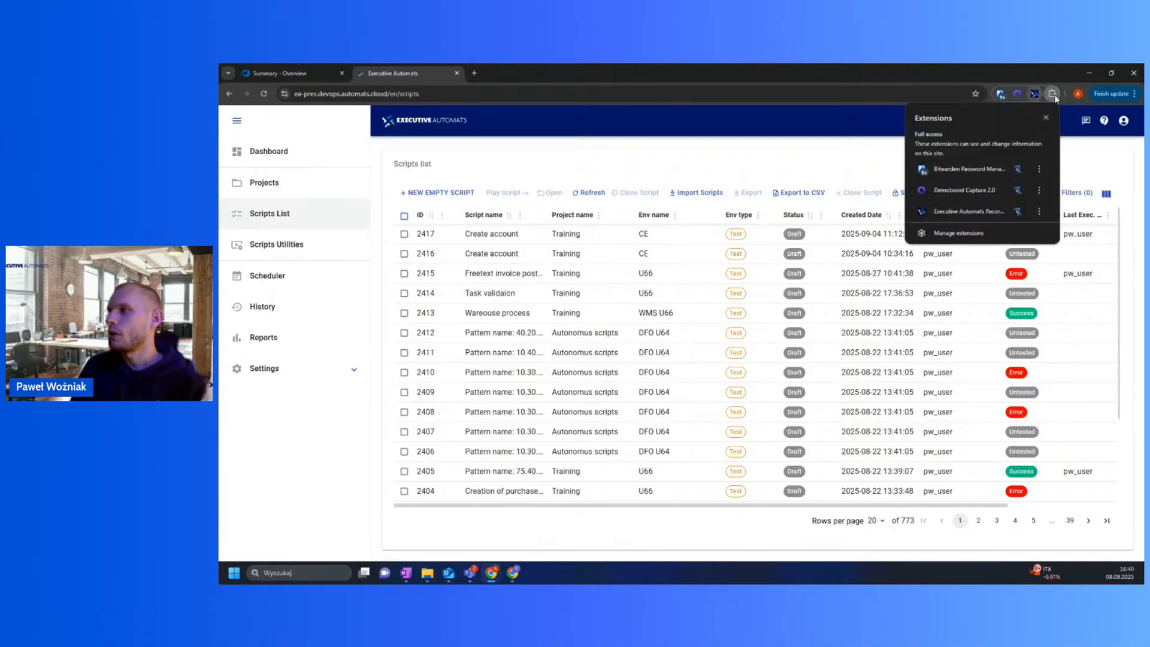
left_click(984, 231)
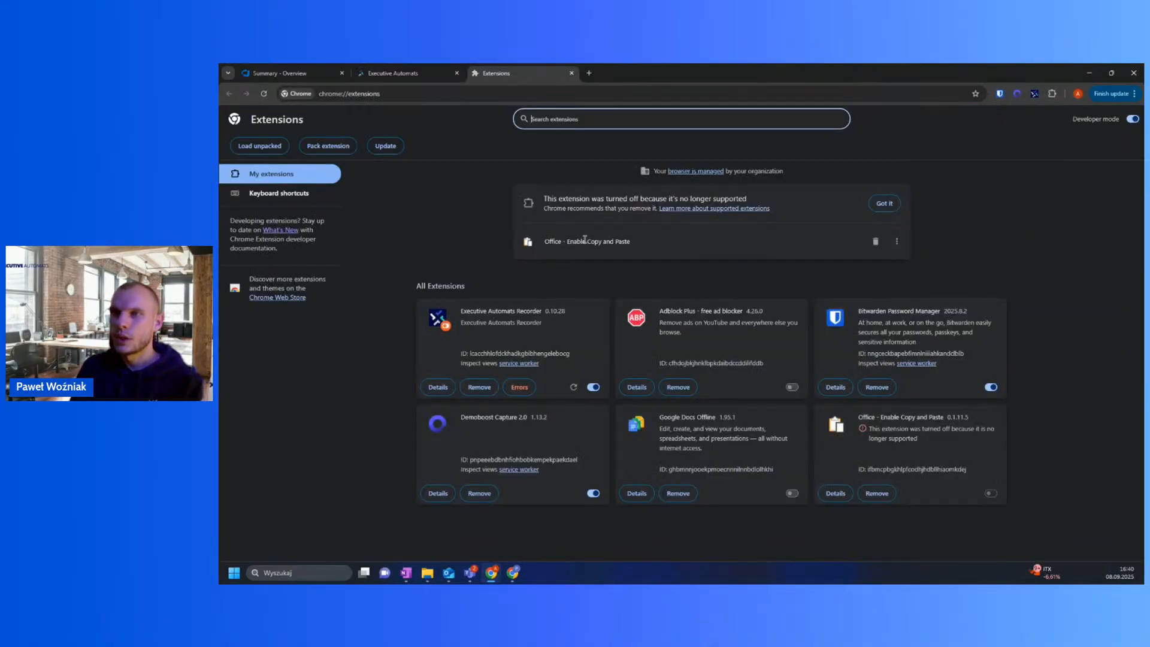
Step: Point out Developer mode, show the folder selection for loading an unpacked extension, and cancel it
left_click_drag(1064, 121, 1122, 118)
left_click(1119, 127)
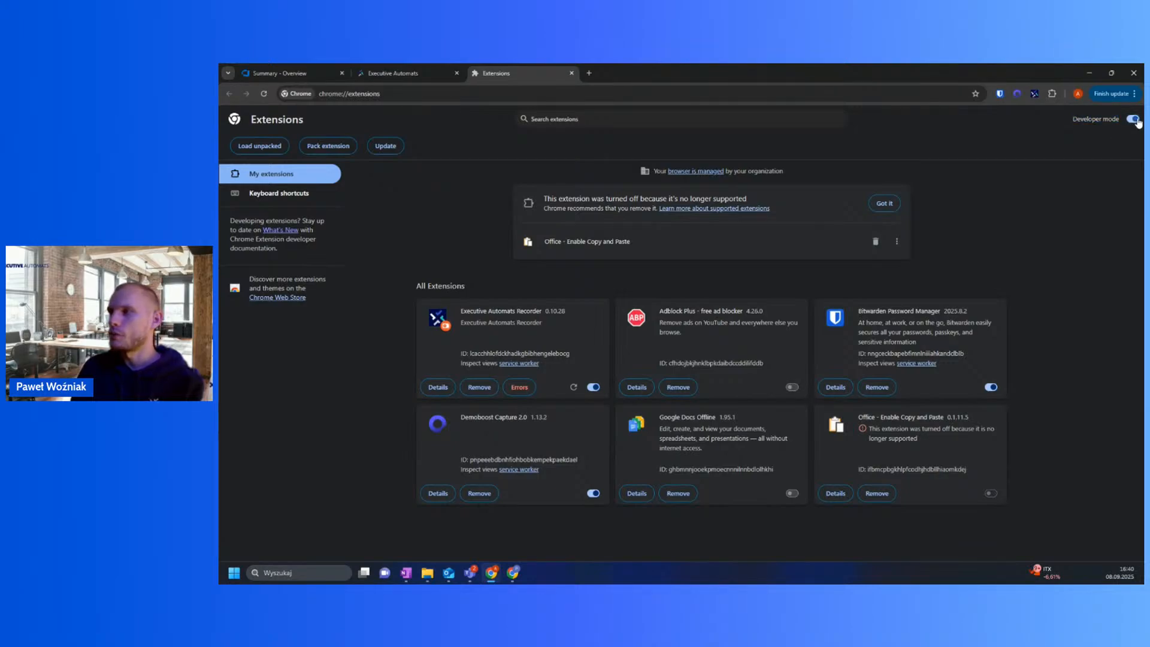
left_click(258, 146)
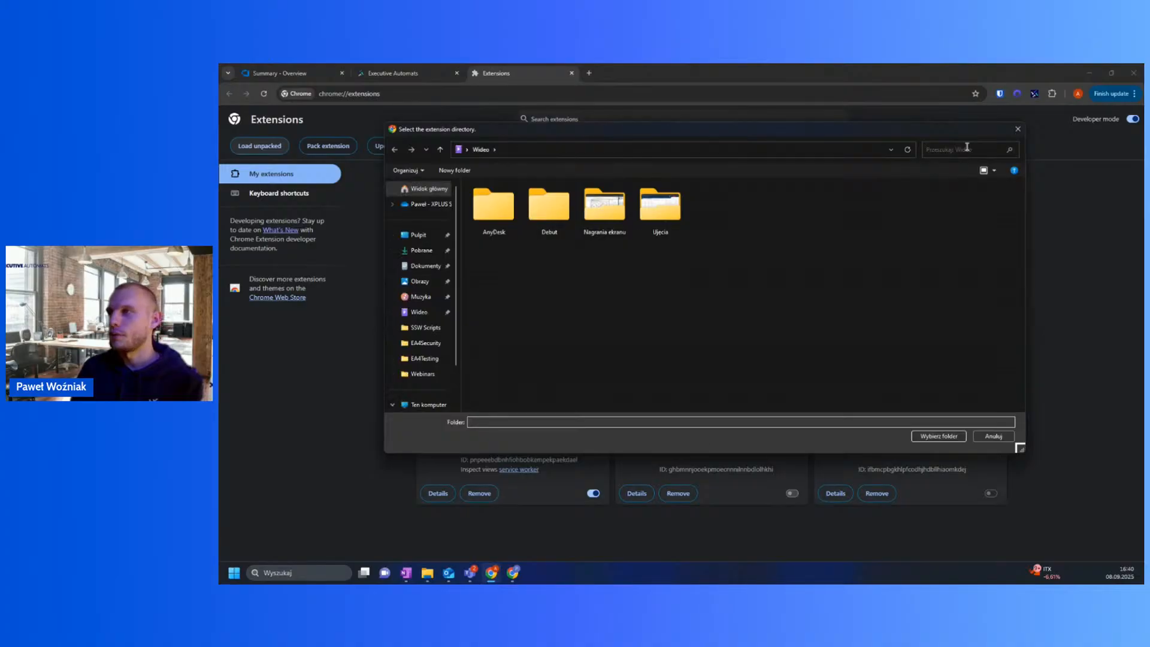
left_click(1023, 132)
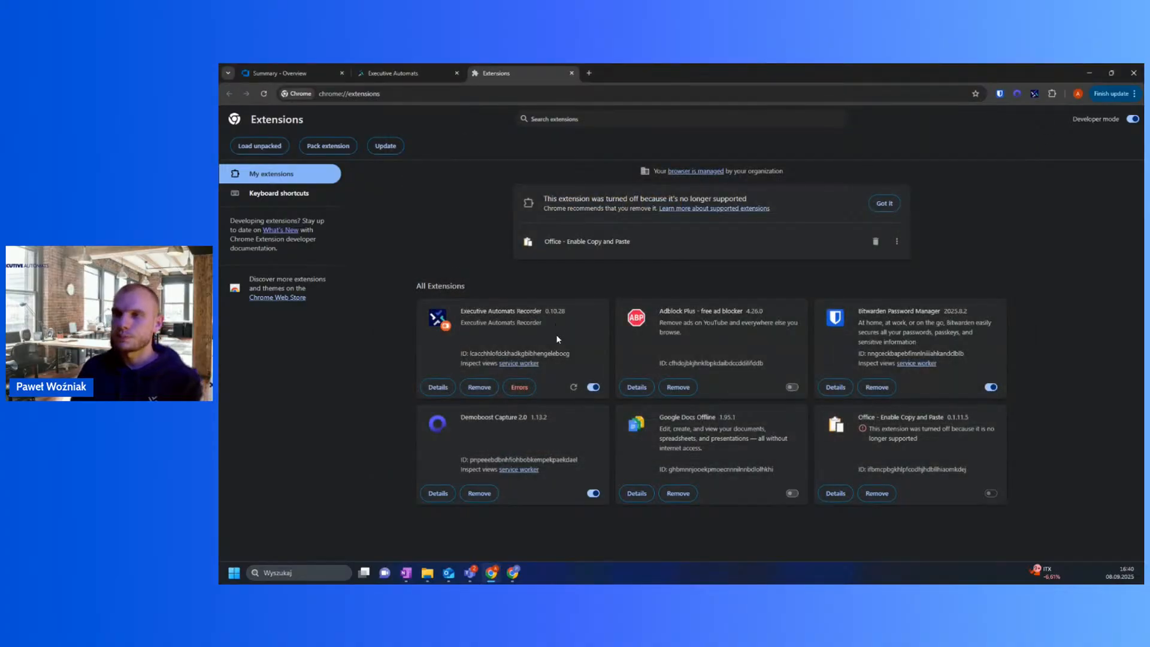
Step: Examine the Executive Automats Recorder extension's details, highlight the Allow in Incognito option, and return to the extensions overview
left_click(438, 388)
scroll(512, 343, "down", 1)
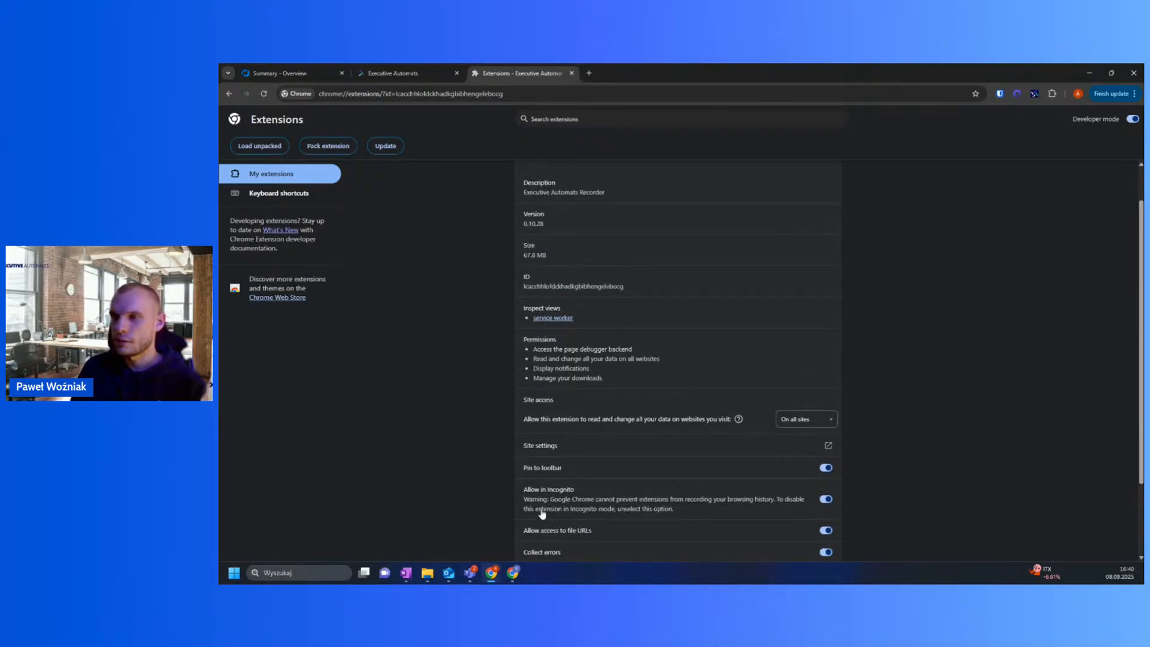
left_click_drag(523, 490, 592, 496)
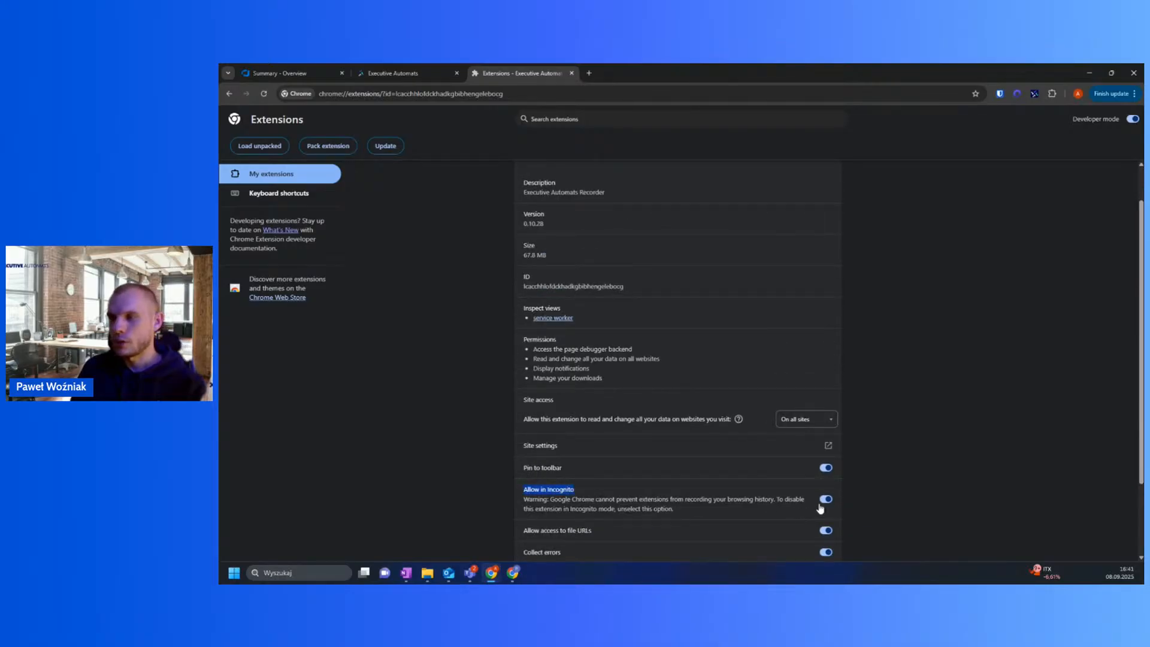
left_click(470, 489)
scroll(461, 389, "up", 1)
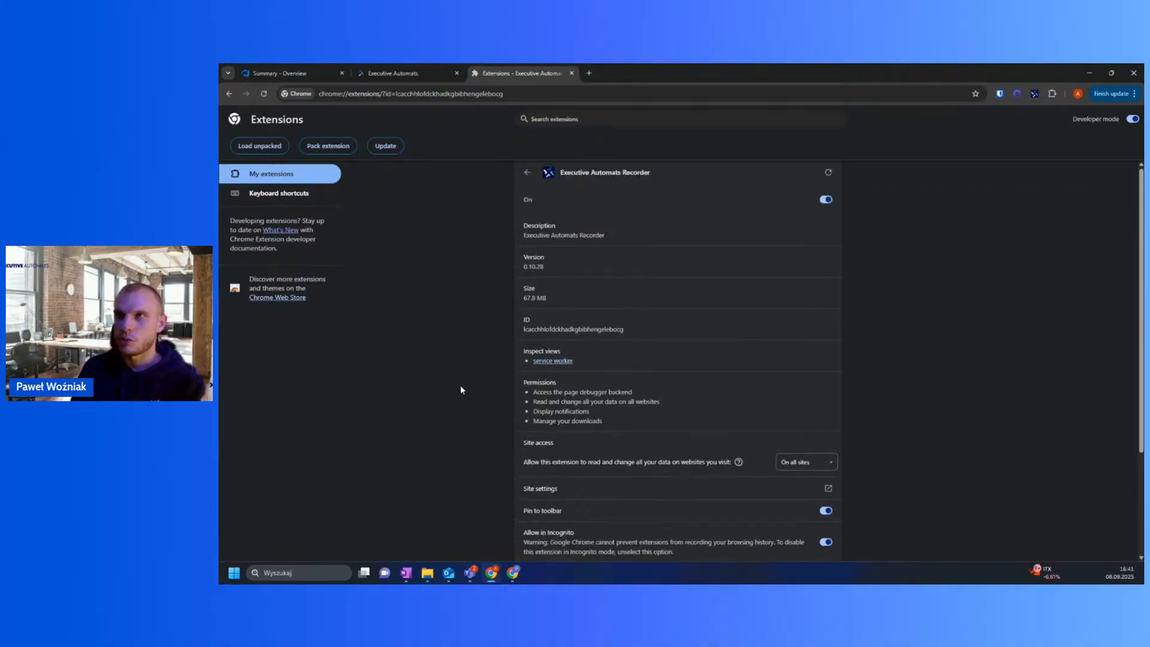
left_click(527, 173)
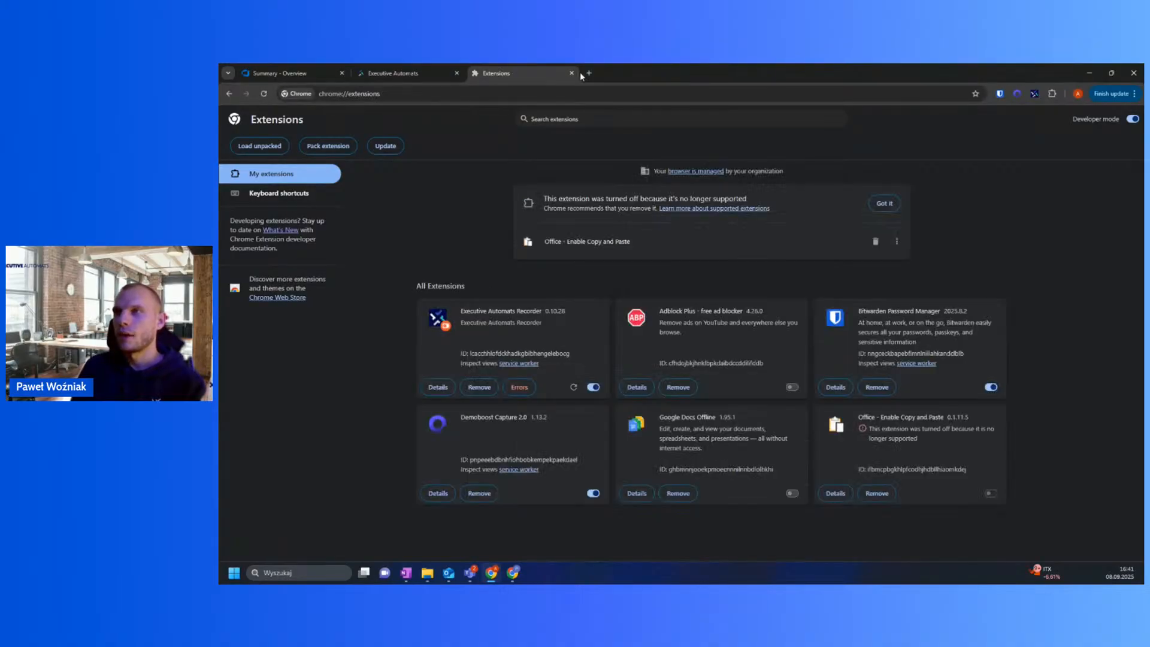
Step: Close the extensions page, open script 2415 (Freetext invoice posting), and display its Player Mode options
left_click(571, 73)
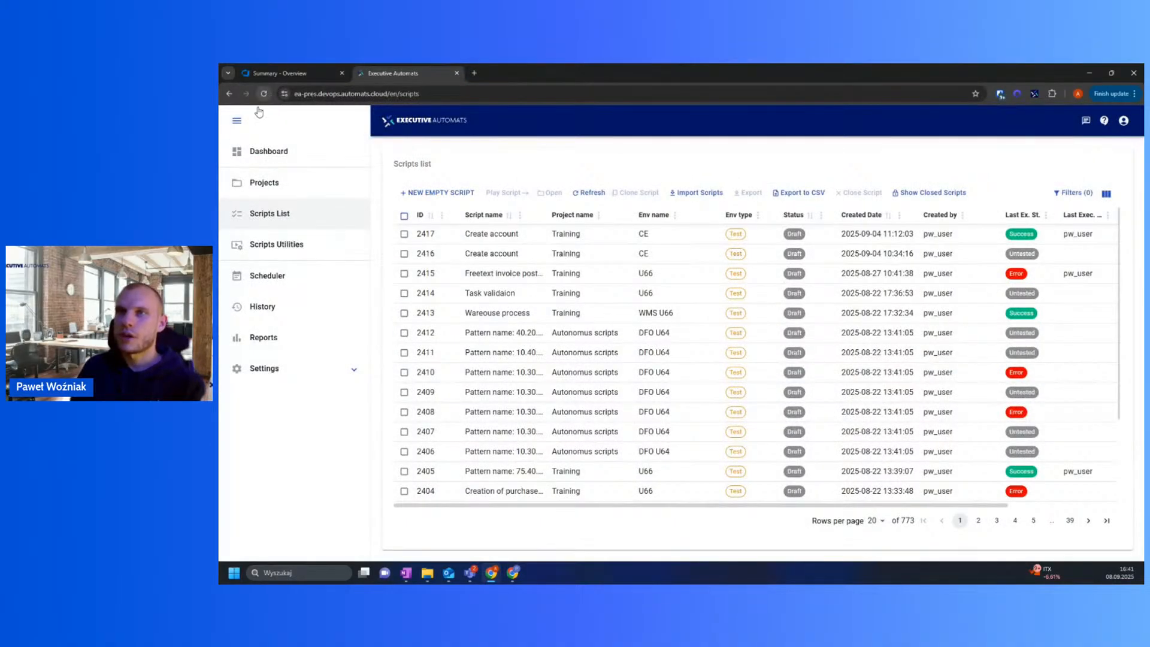
double_click(520, 273)
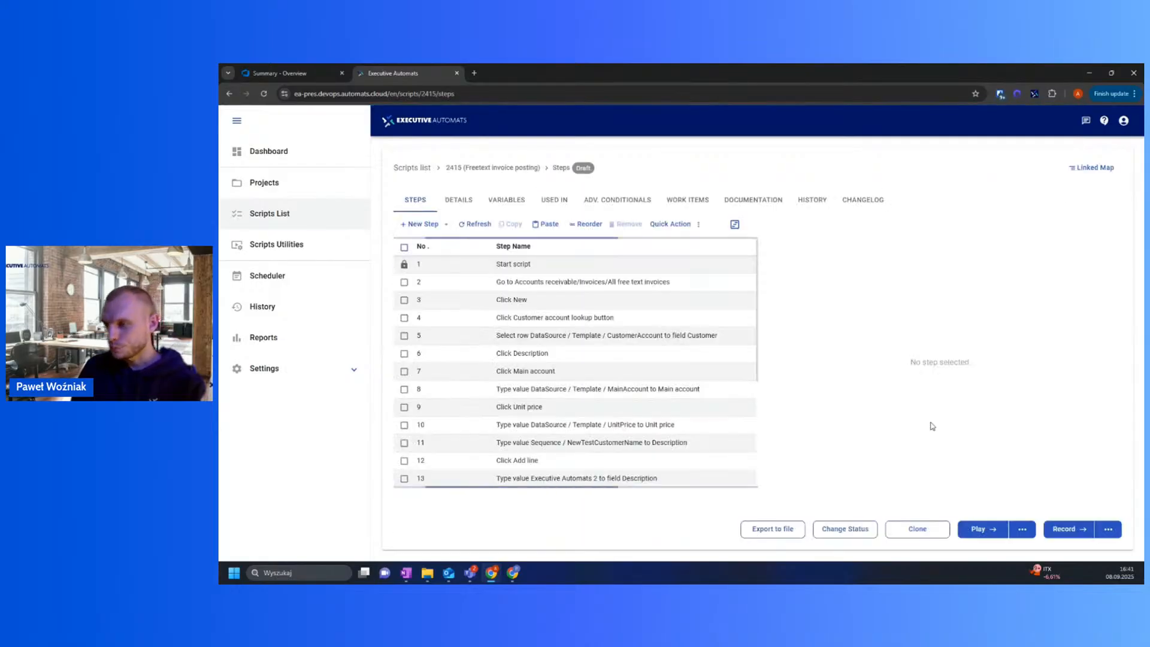
left_click(1016, 531)
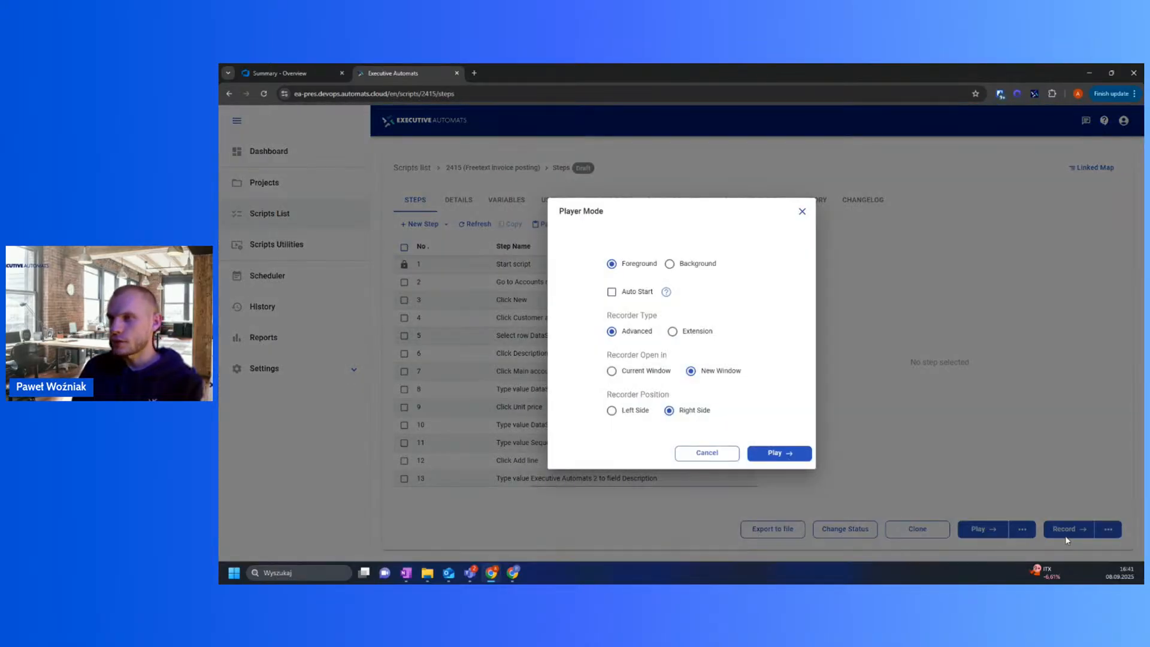
Step: Highlight Recorder Type, select the Extension recorder, and cancel the Player Mode dialog
left_click_drag(605, 315, 663, 316)
left_click(672, 331)
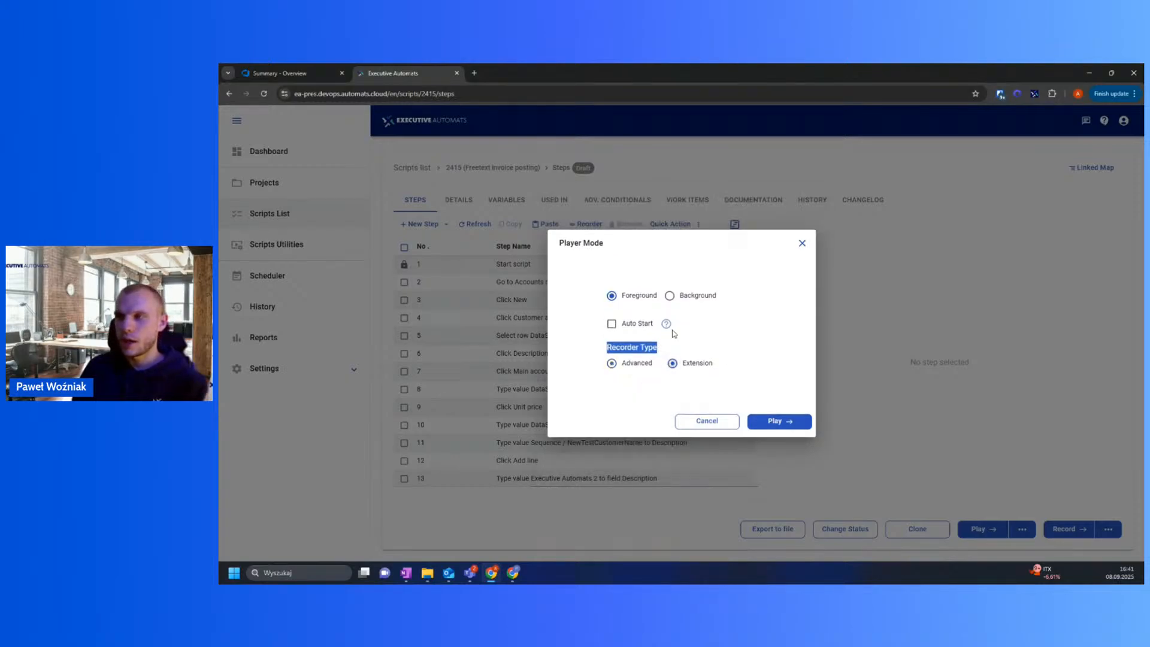
left_click(647, 401)
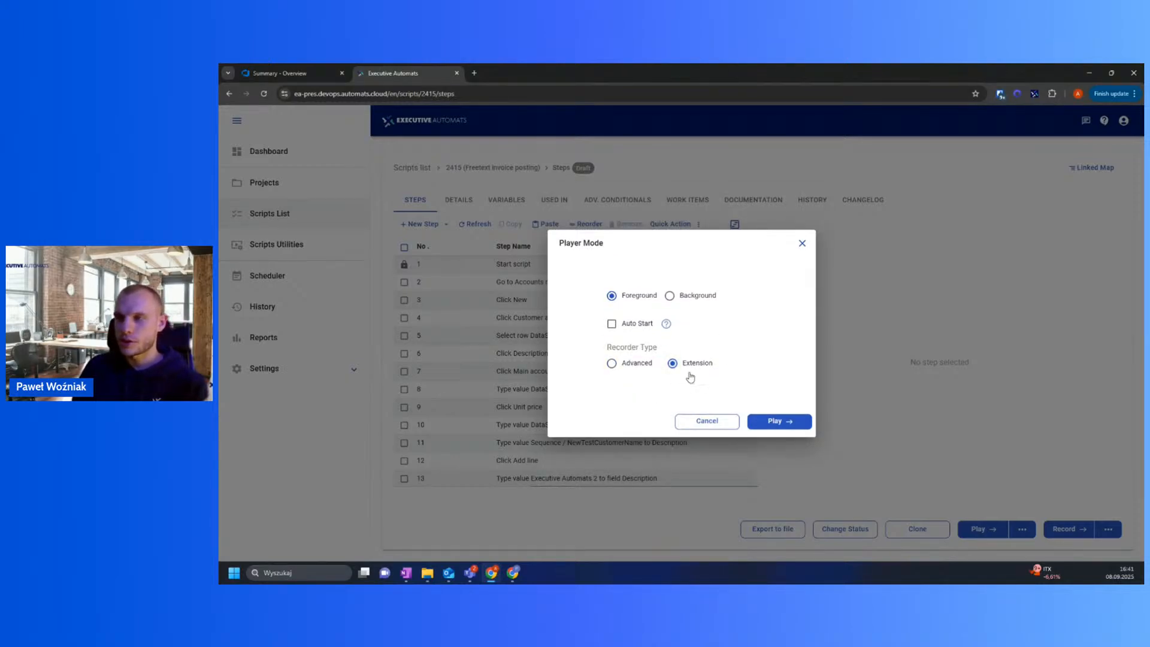
left_click(706, 421)
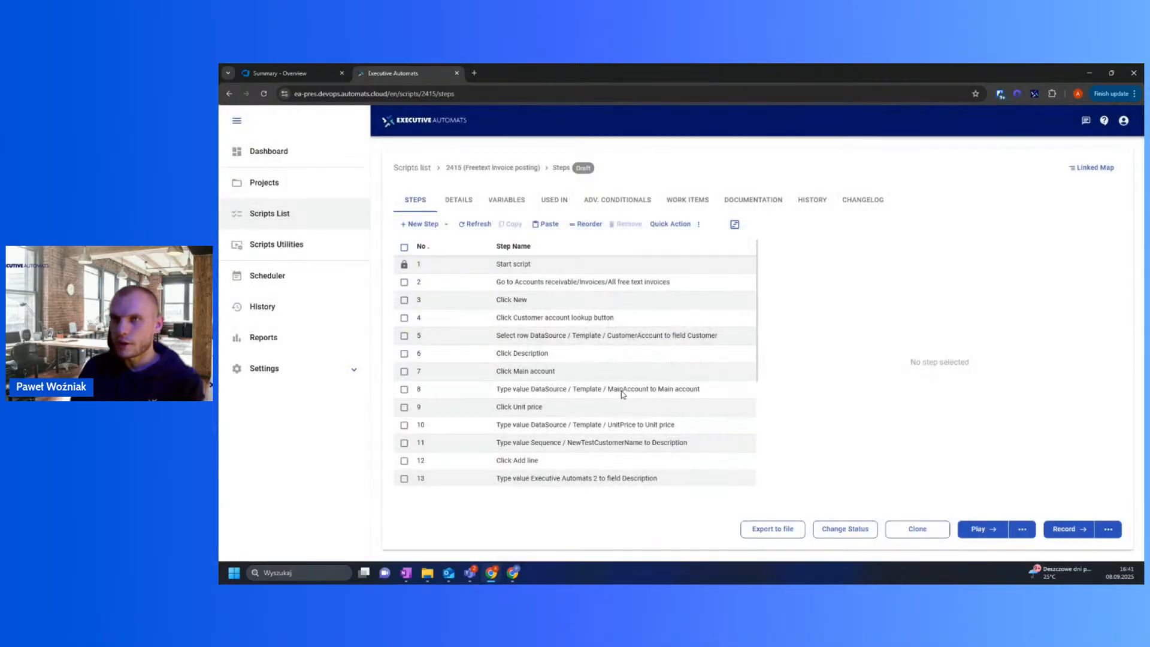
Step: Return to the Scripts list and open the EA Assistant chat
left_click(317, 216)
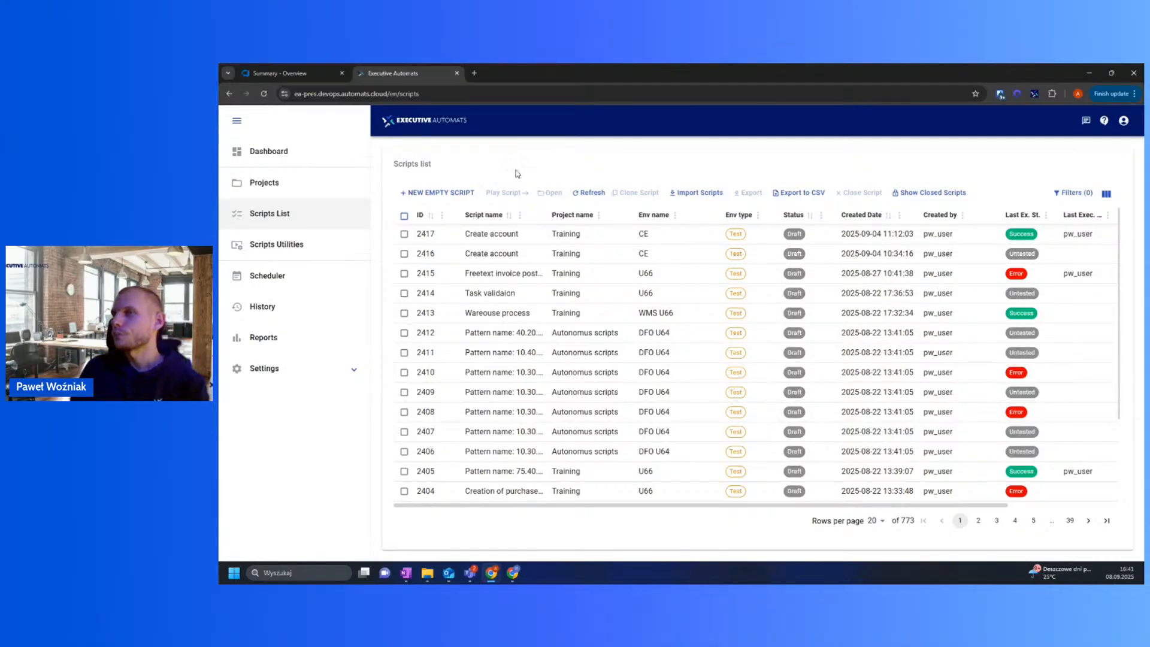
left_click(1087, 123)
right_click(342, 296)
left_click(551, 147)
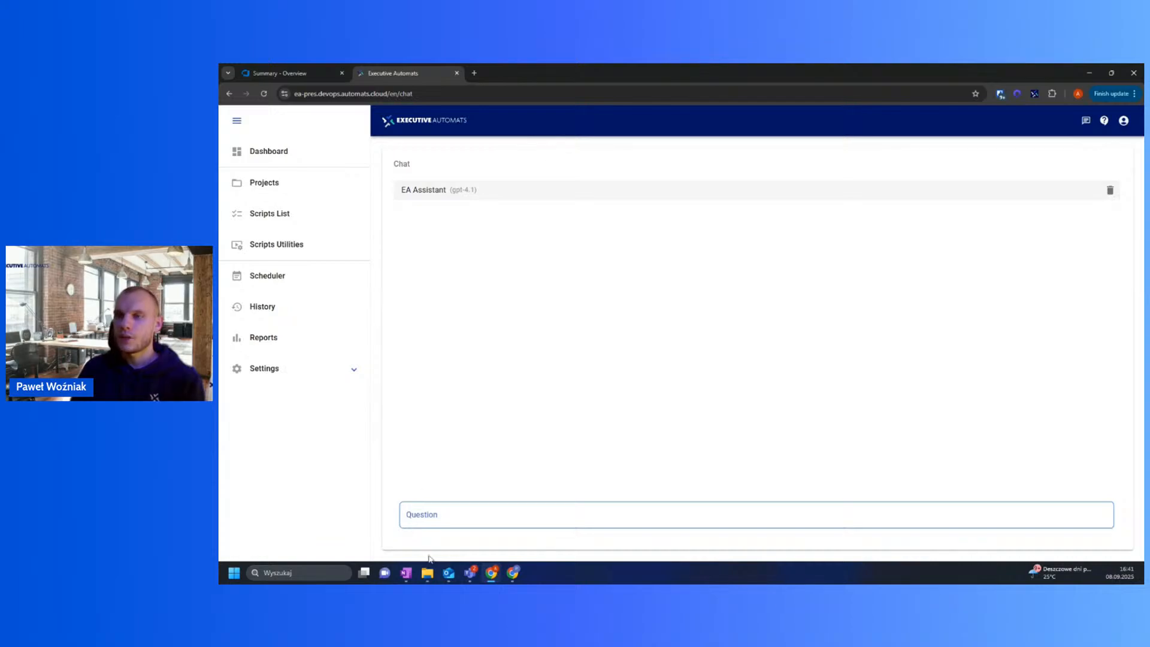
Step: Ask the EA Assistant "how to authenticate virtual users??"
left_click(440, 519)
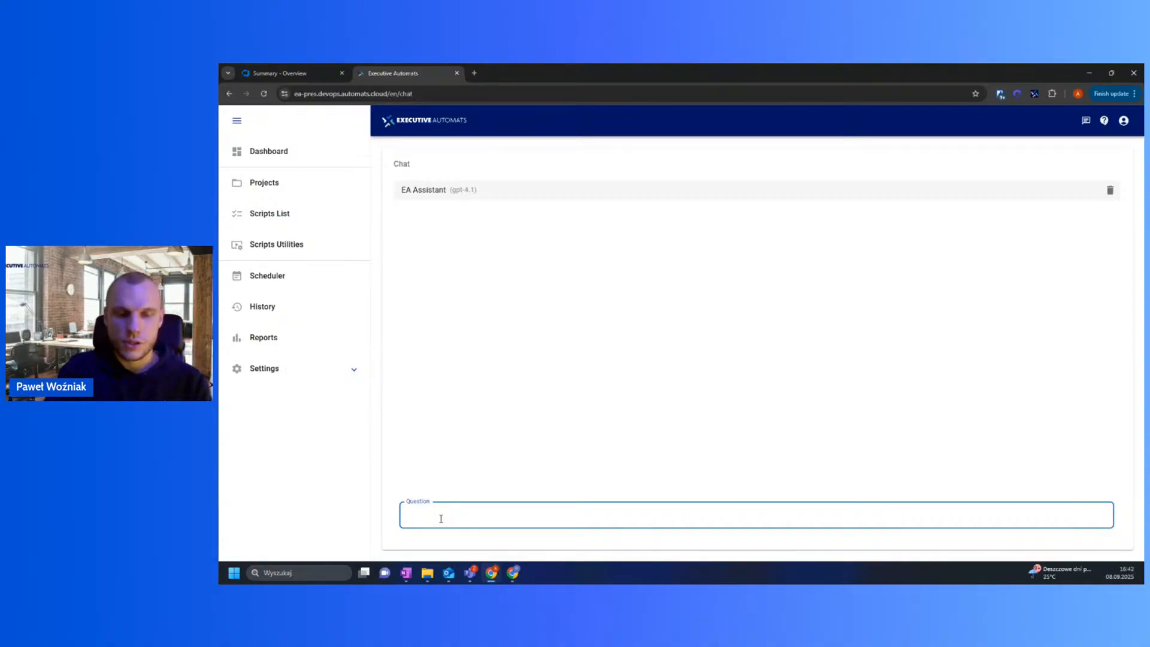
type("how to autheti")
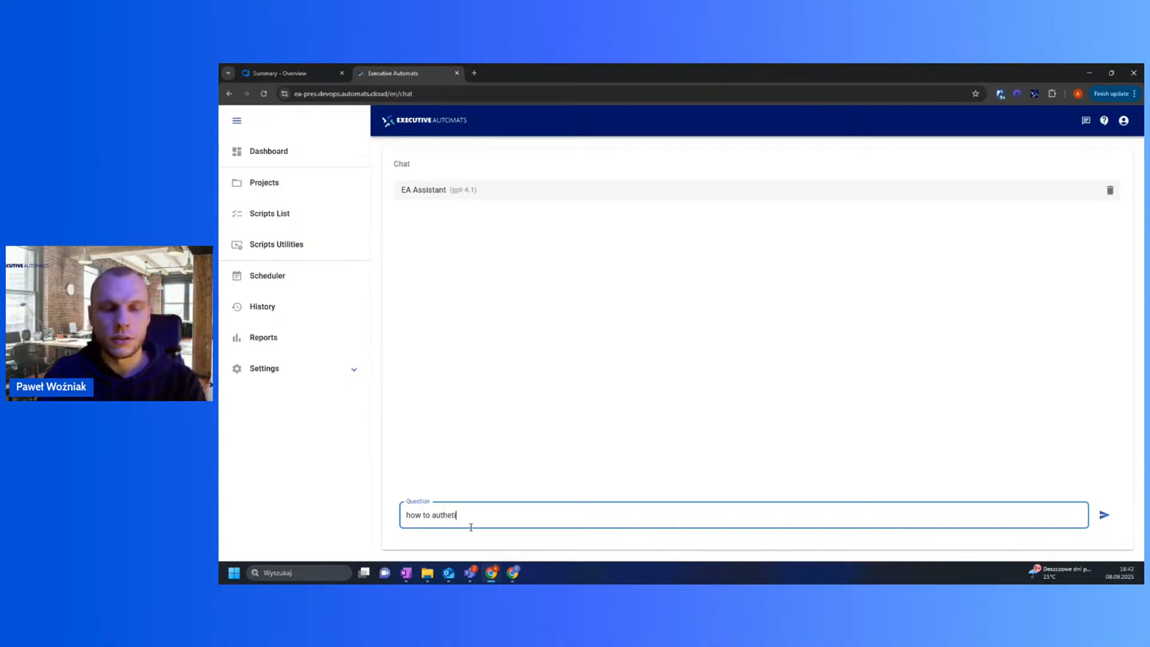
type("cate v")
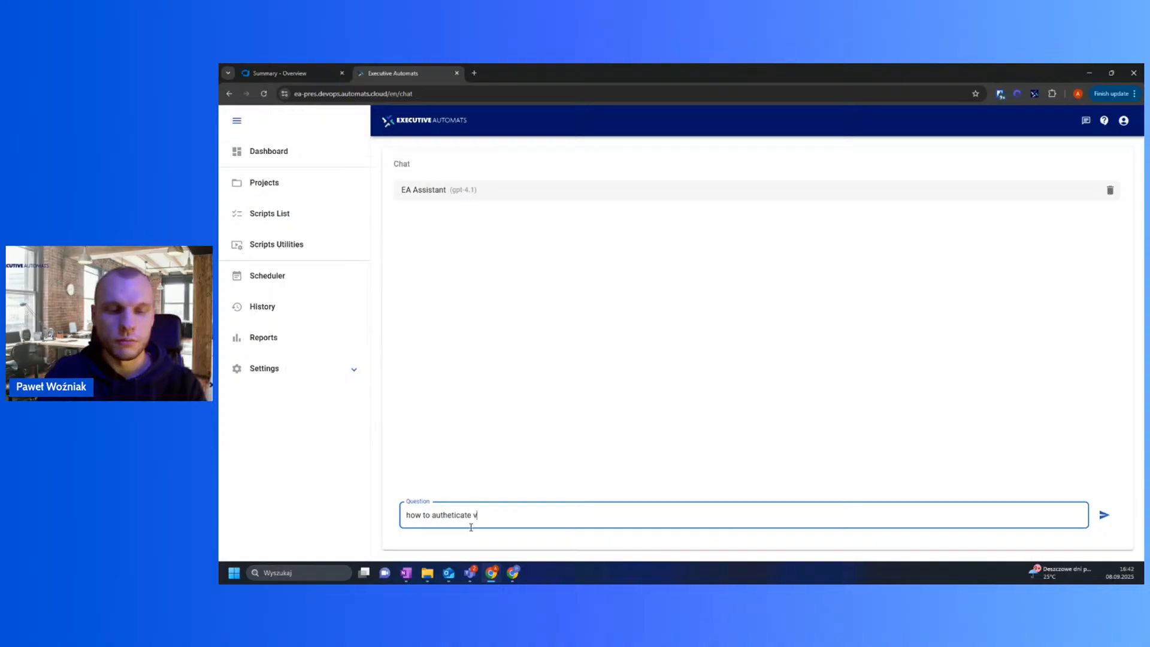
type("irtual users??")
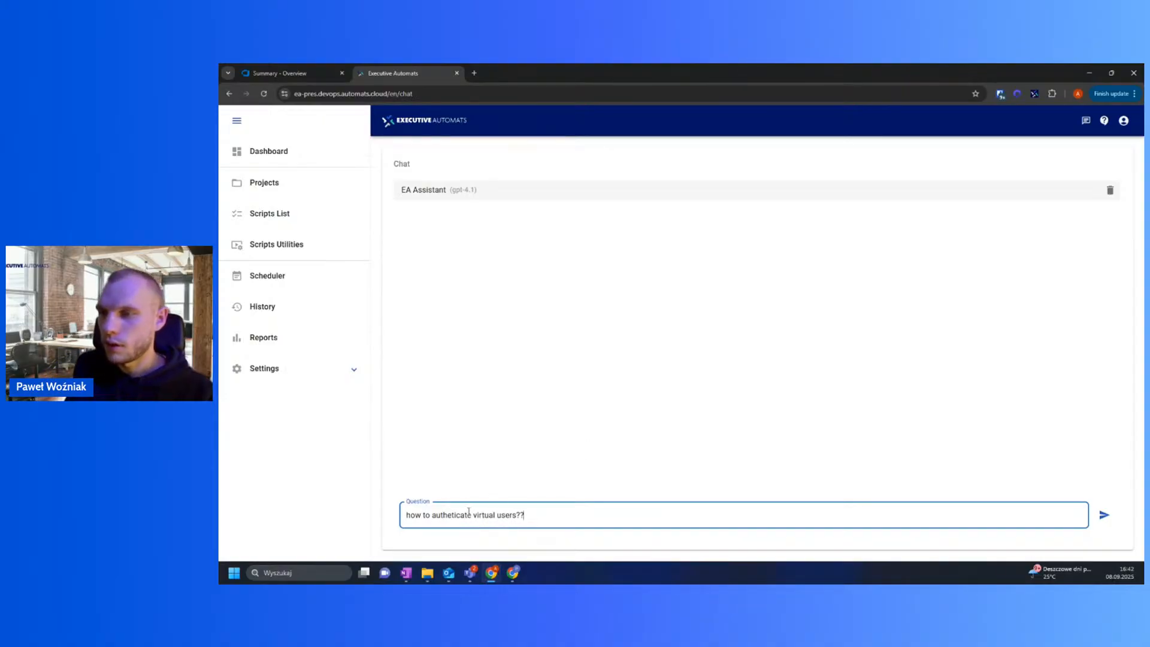
left_click_drag(470, 515, 431, 516)
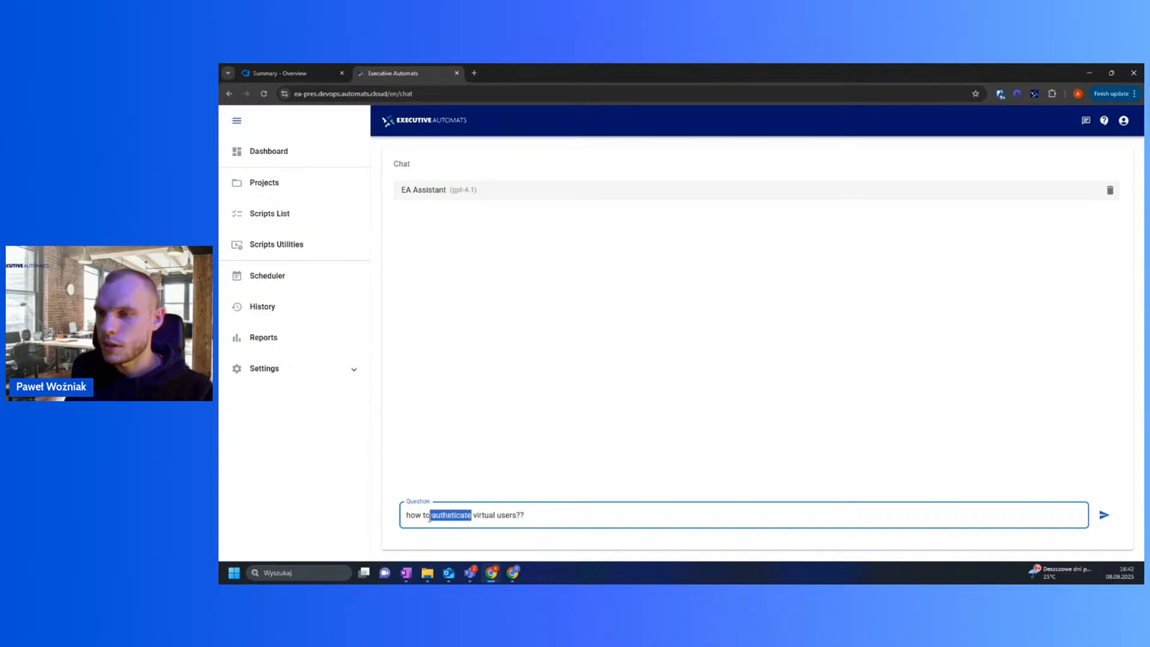
type("authenticate")
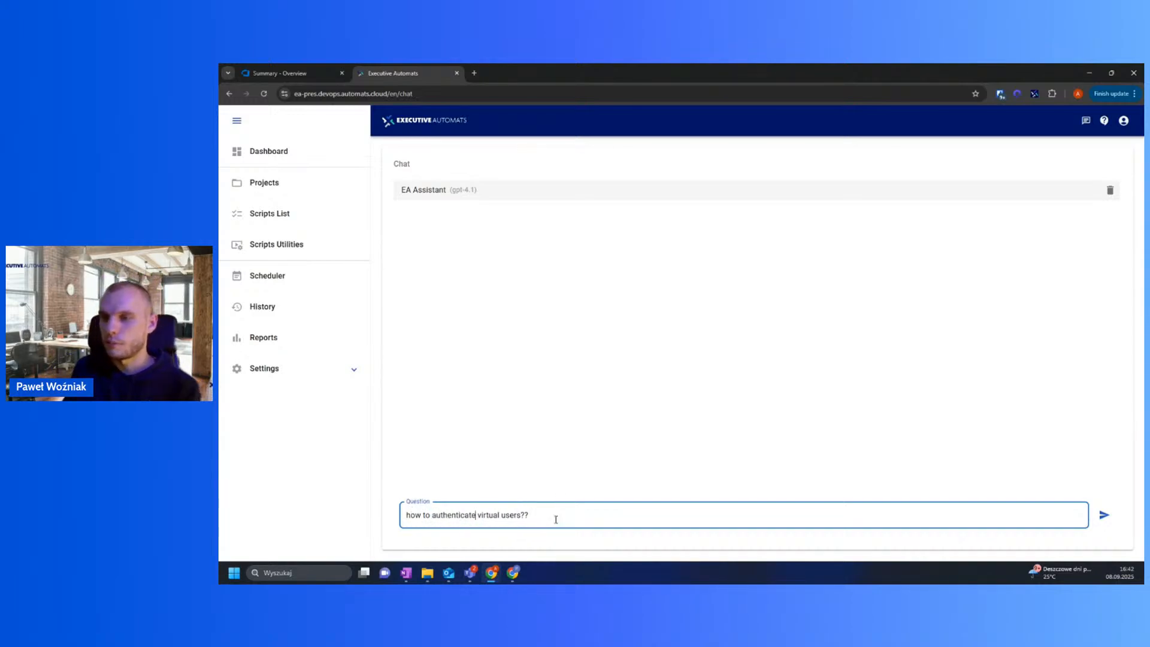
key("Return")
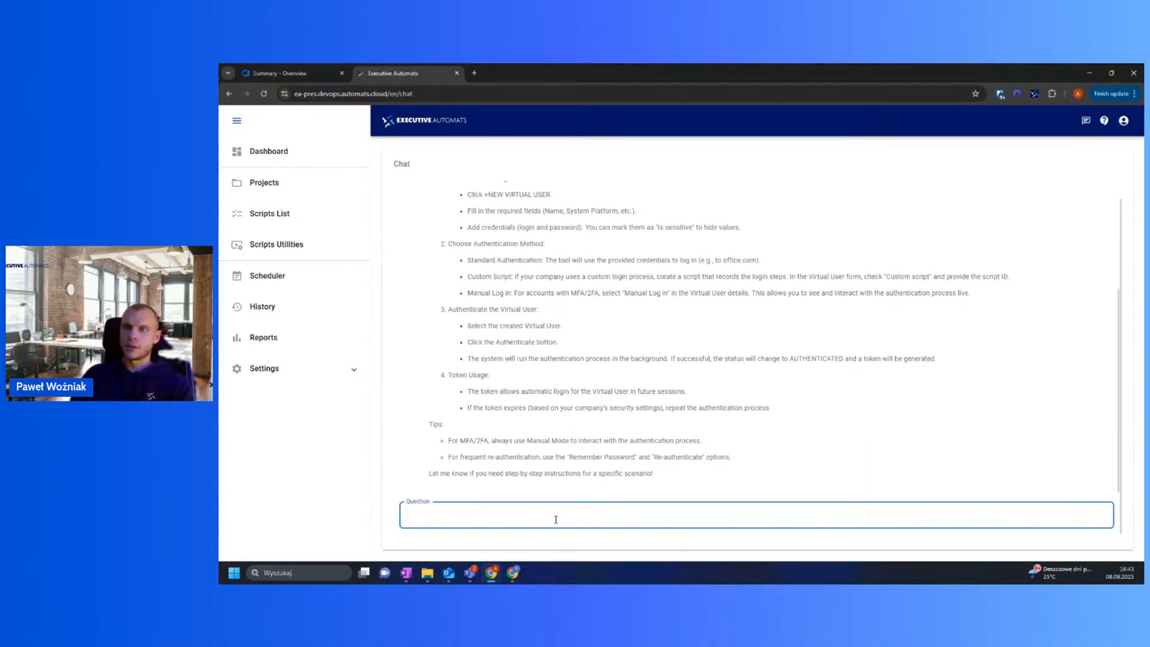
Step: Examine the assistant's answer on authenticating virtual users, including the creation steps, authentication methods and MFA/2FA tips
scroll(577, 390, "up", 3)
left_click_drag(448, 327, 573, 384)
left_click(579, 405)
scroll(586, 411, "down", 2)
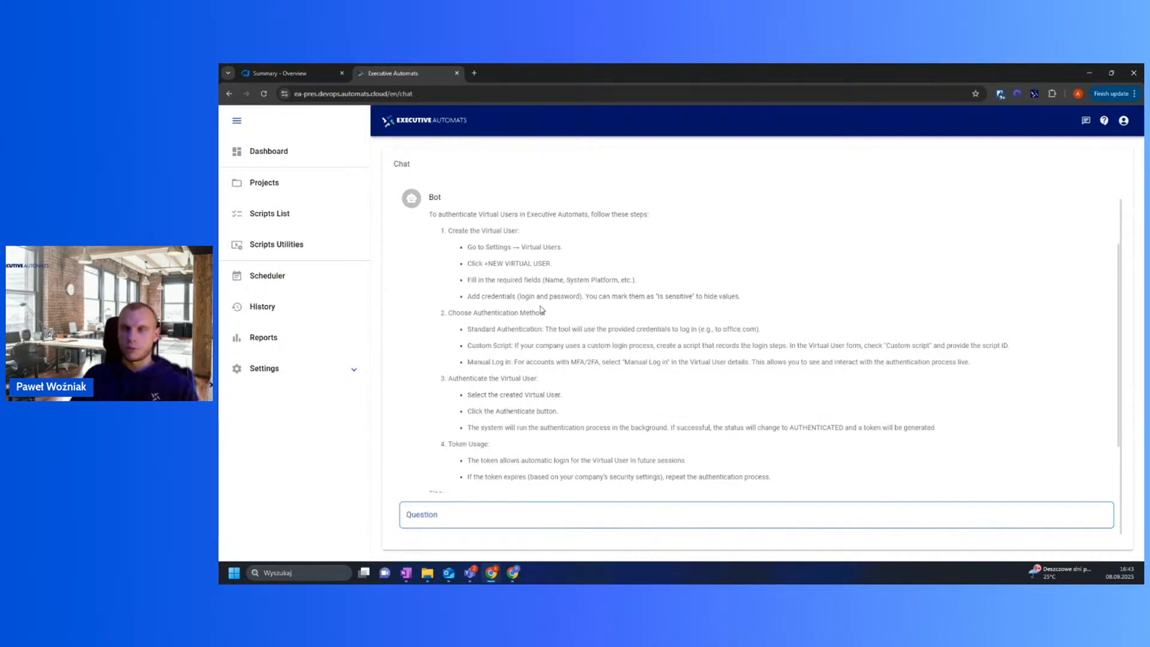
scroll(541, 310, "down", 2)
left_click_drag(451, 440, 459, 442)
left_click(689, 443)
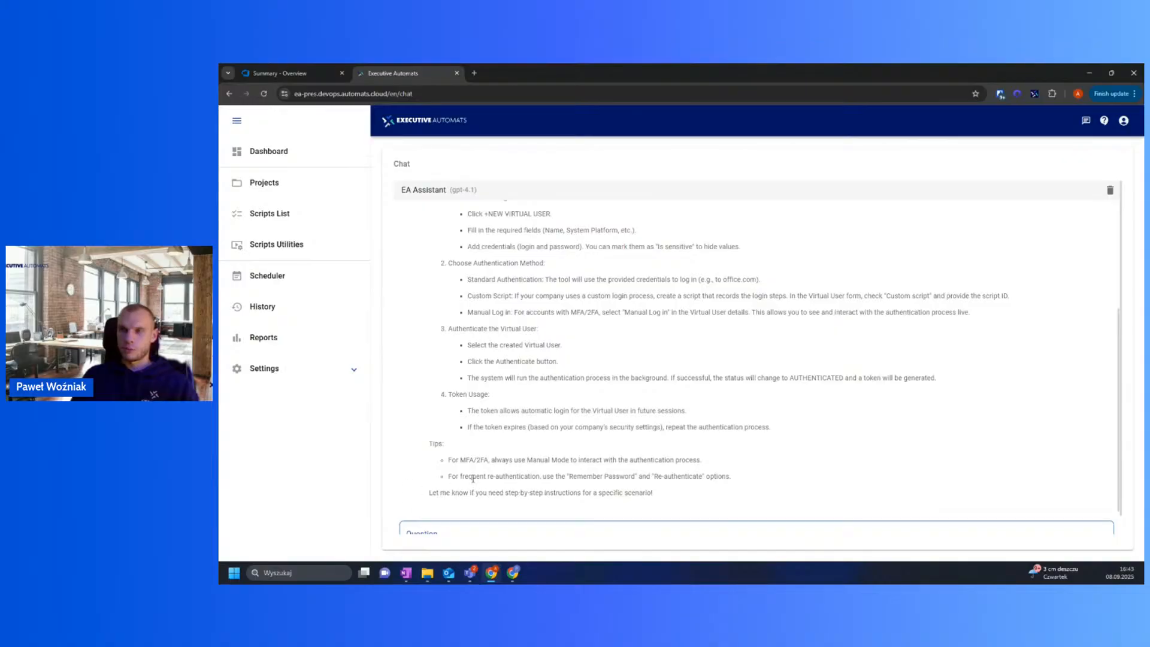
left_click_drag(446, 459, 537, 460)
left_click(540, 483)
scroll(537, 462, "up", 3)
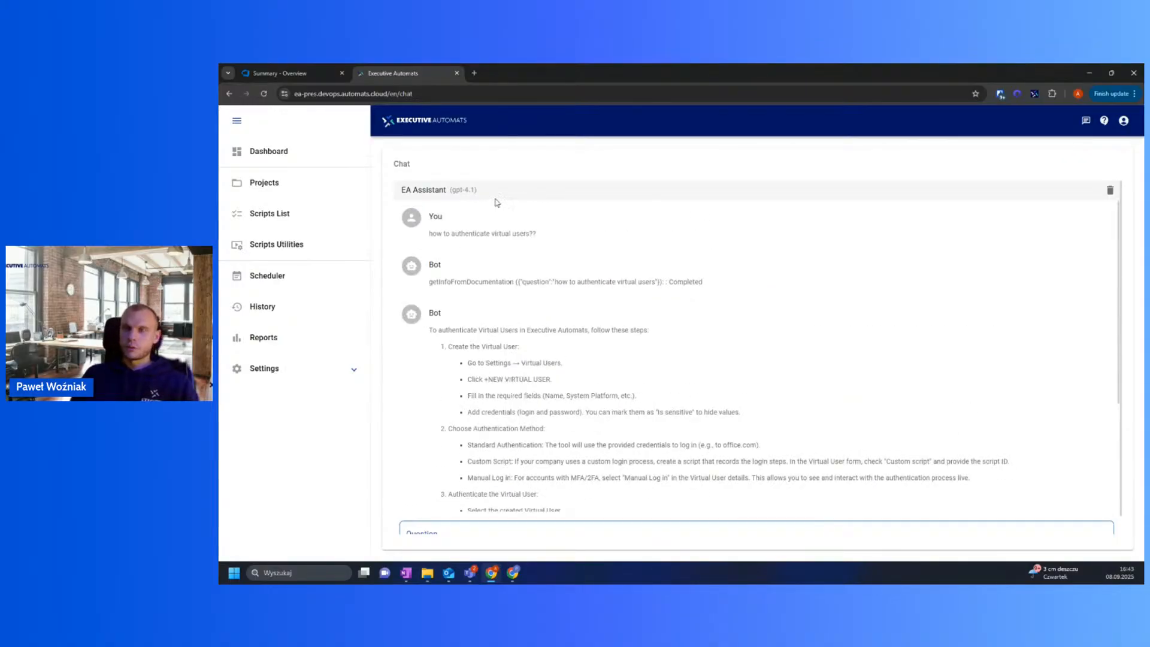
Step: Highlight the EA Assistant heading and its language model, and look through the whole conversation
left_click_drag(398, 193, 482, 192)
left_click(535, 197)
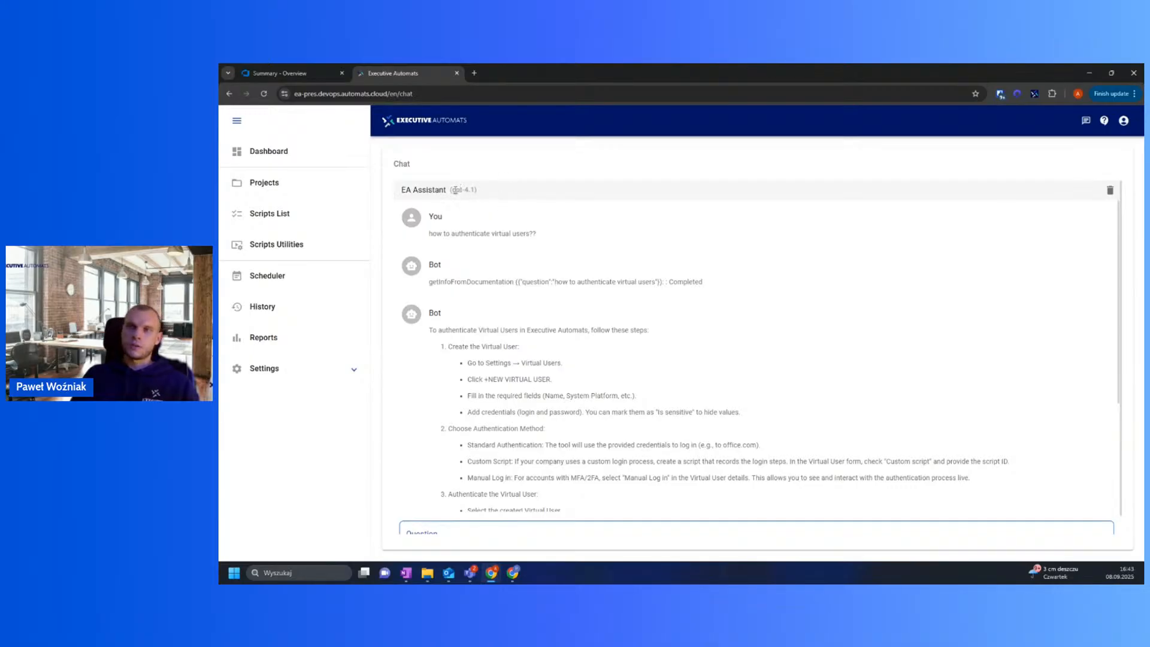
left_click_drag(452, 189, 474, 190)
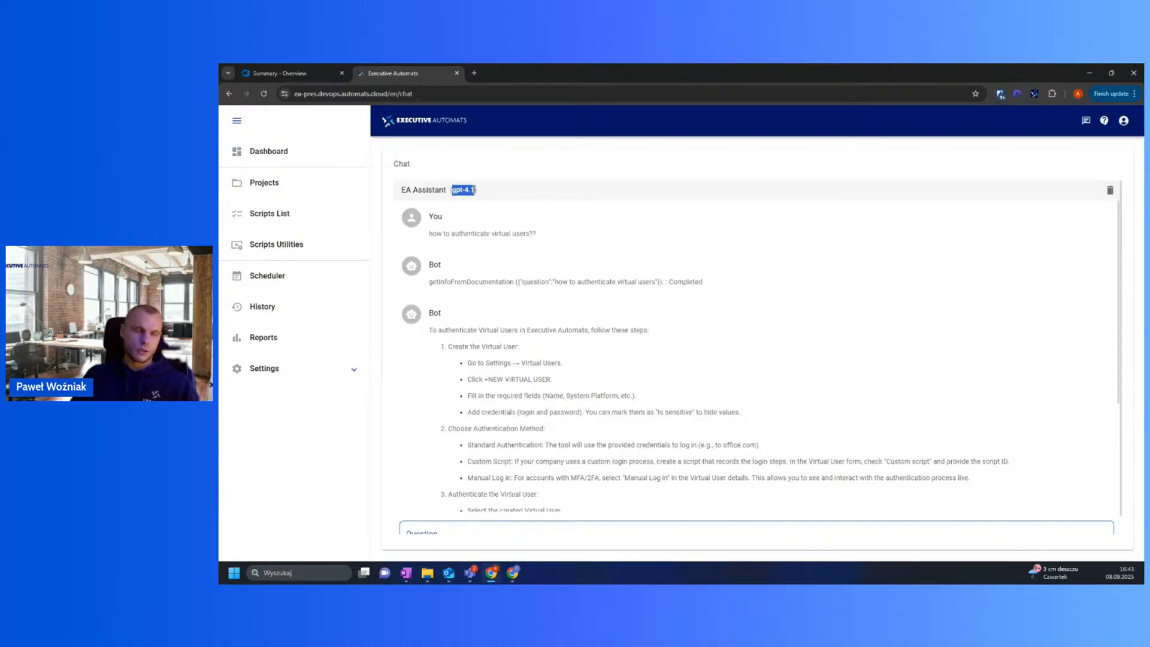
left_click(537, 203)
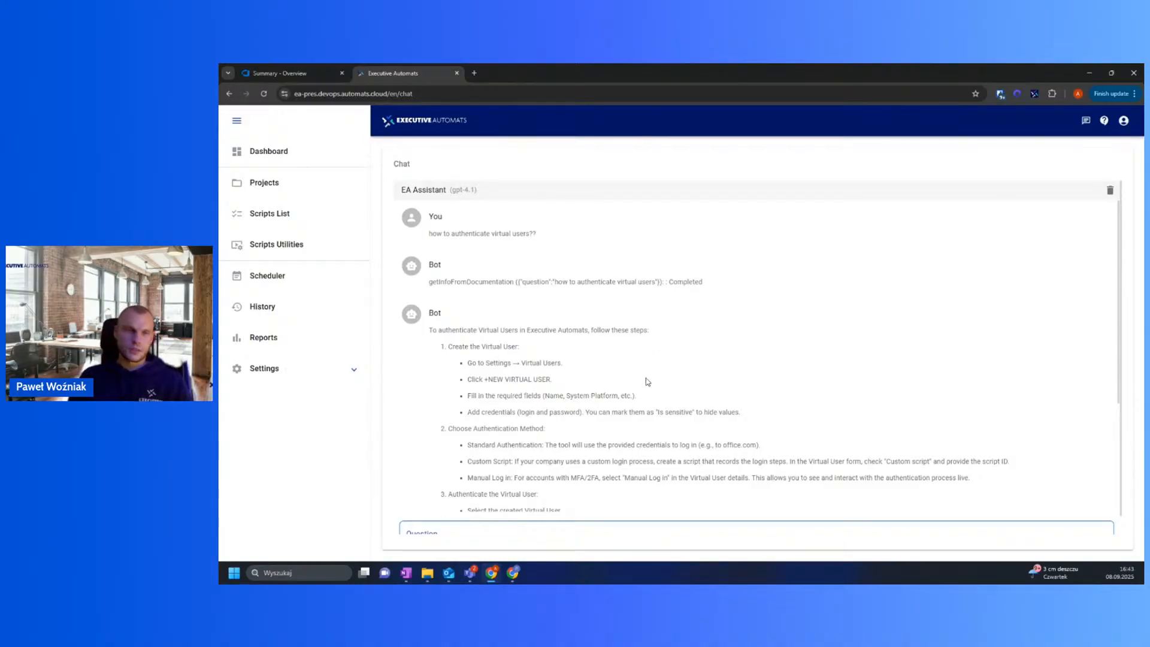
scroll(725, 285, "down", 3)
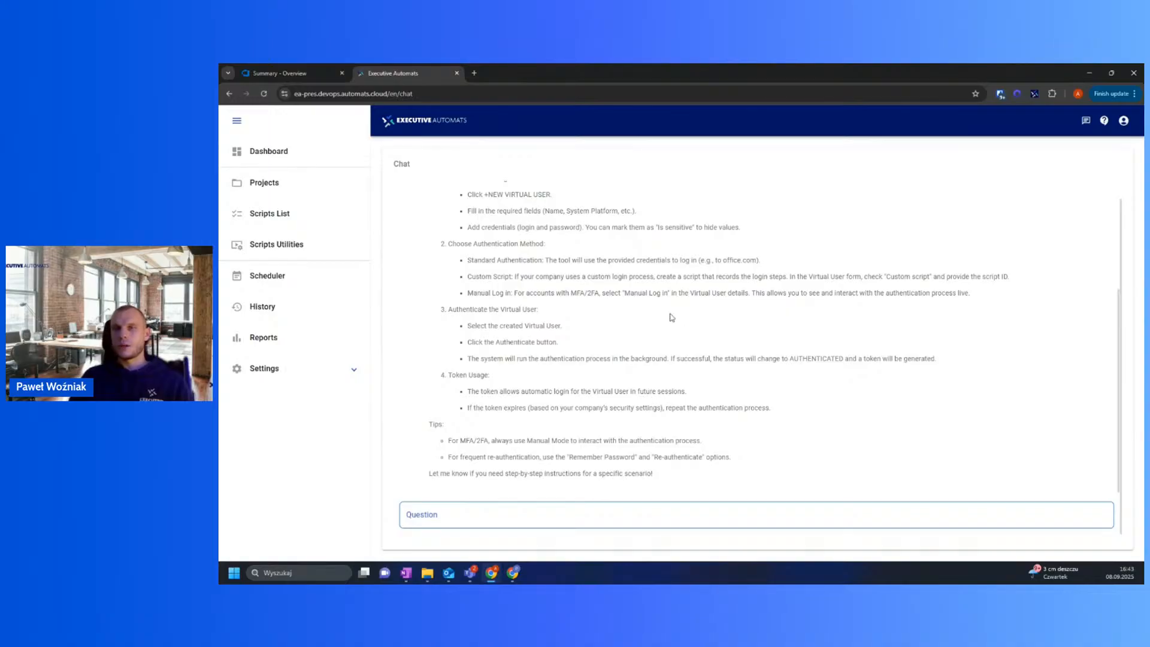
scroll(682, 318, "up", 3)
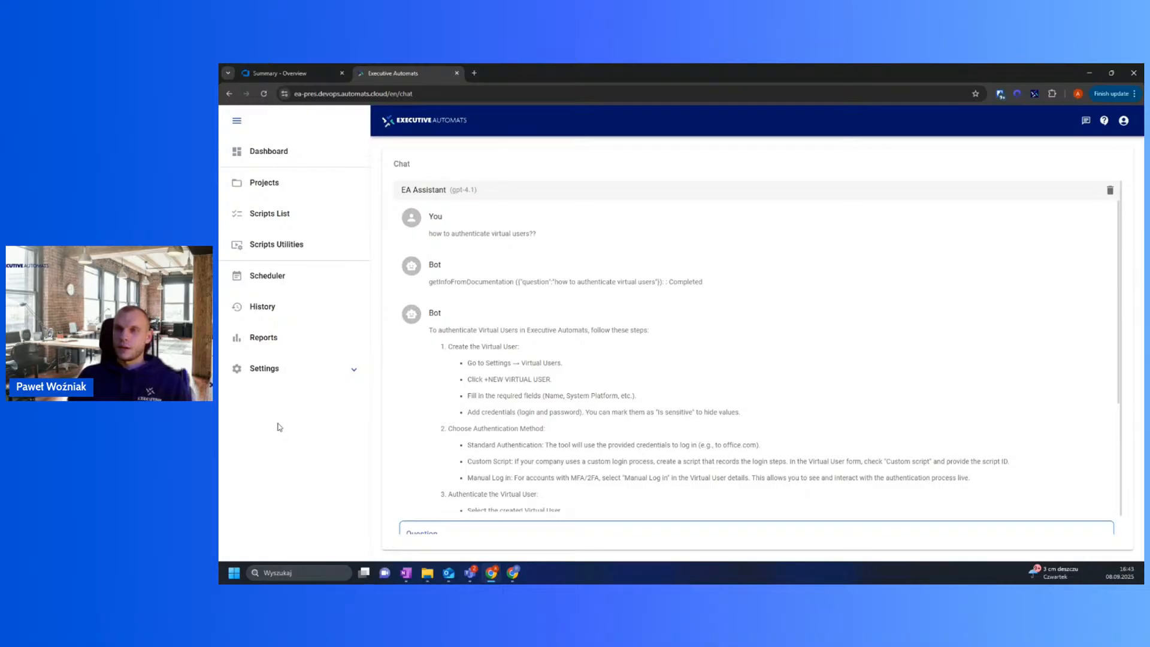
Step: Expand AI Configuration in Global Settings and show the available AI providers, leaving OpenAI selected
left_click(309, 370)
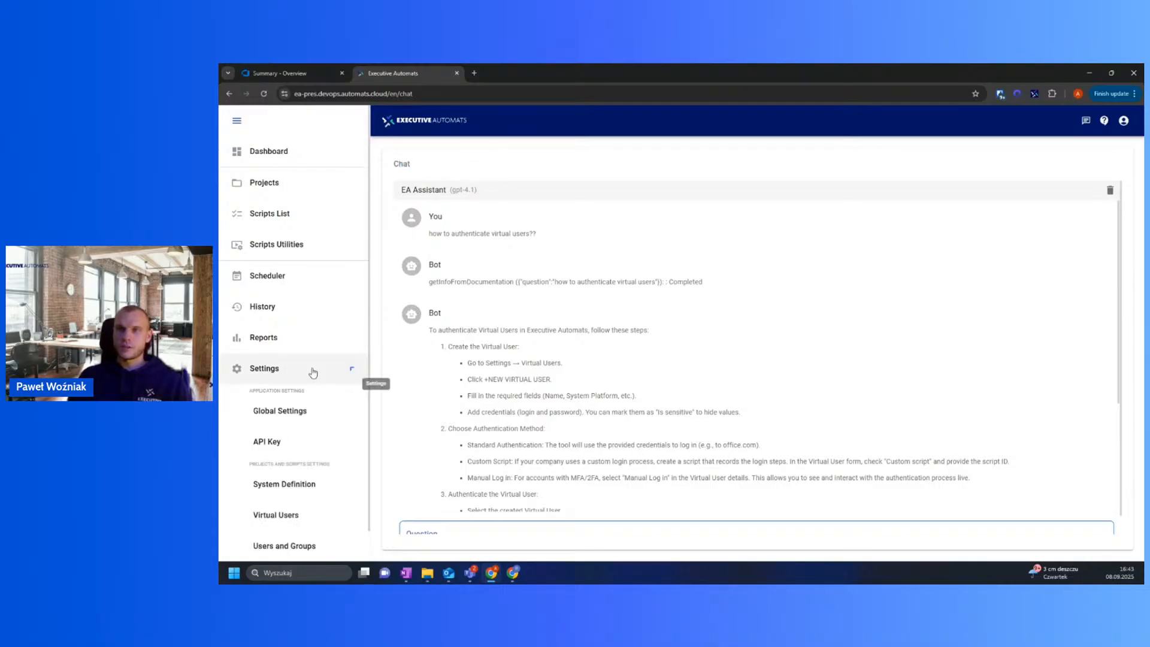
left_click(306, 418)
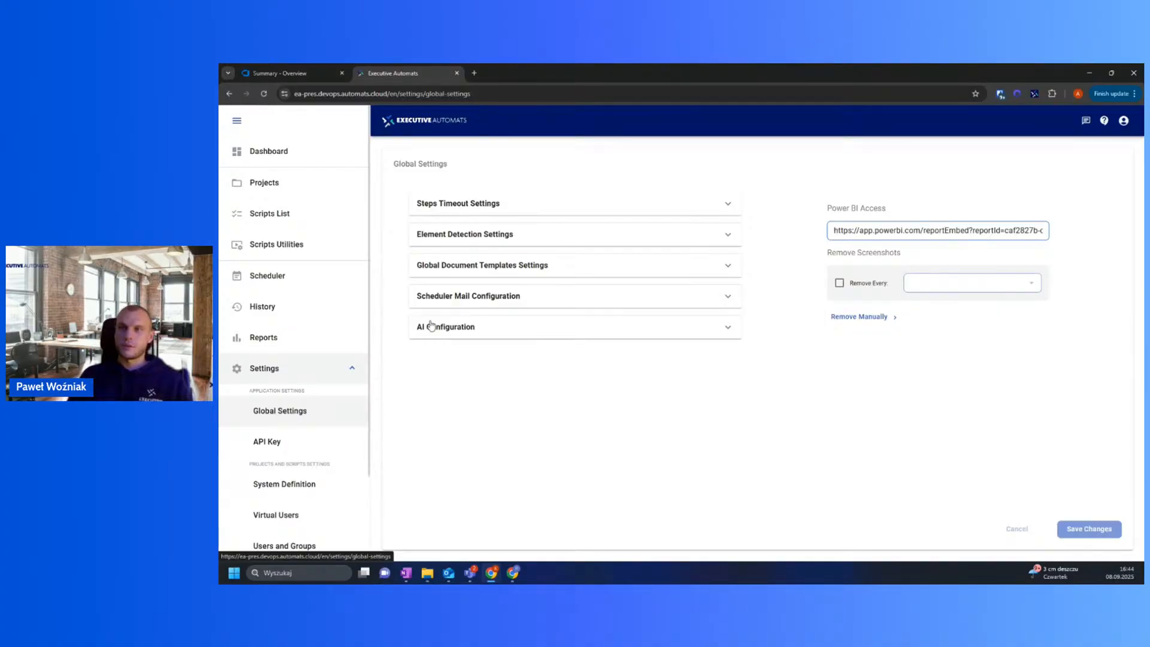
left_click(492, 330)
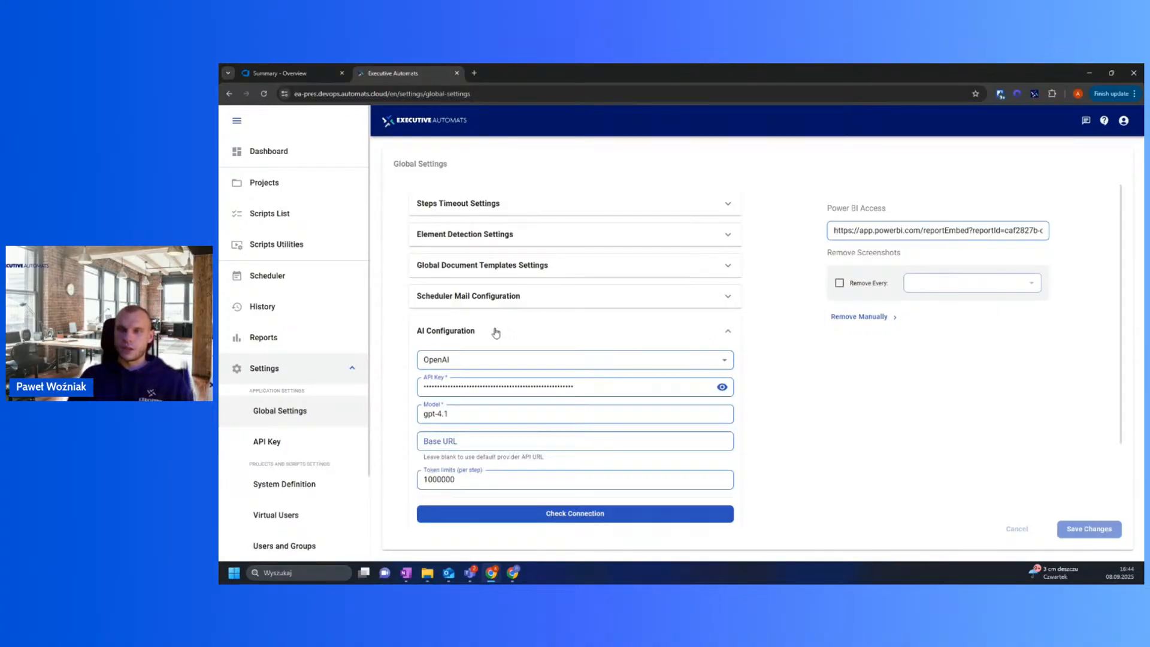
left_click(725, 361)
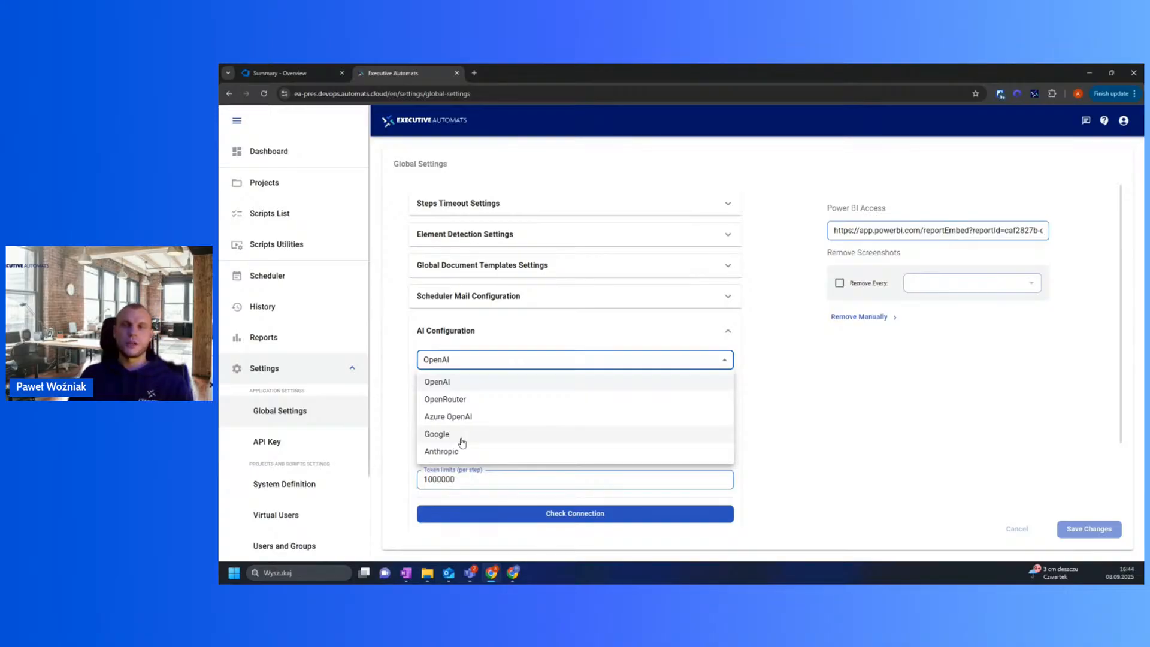
left_click(475, 362)
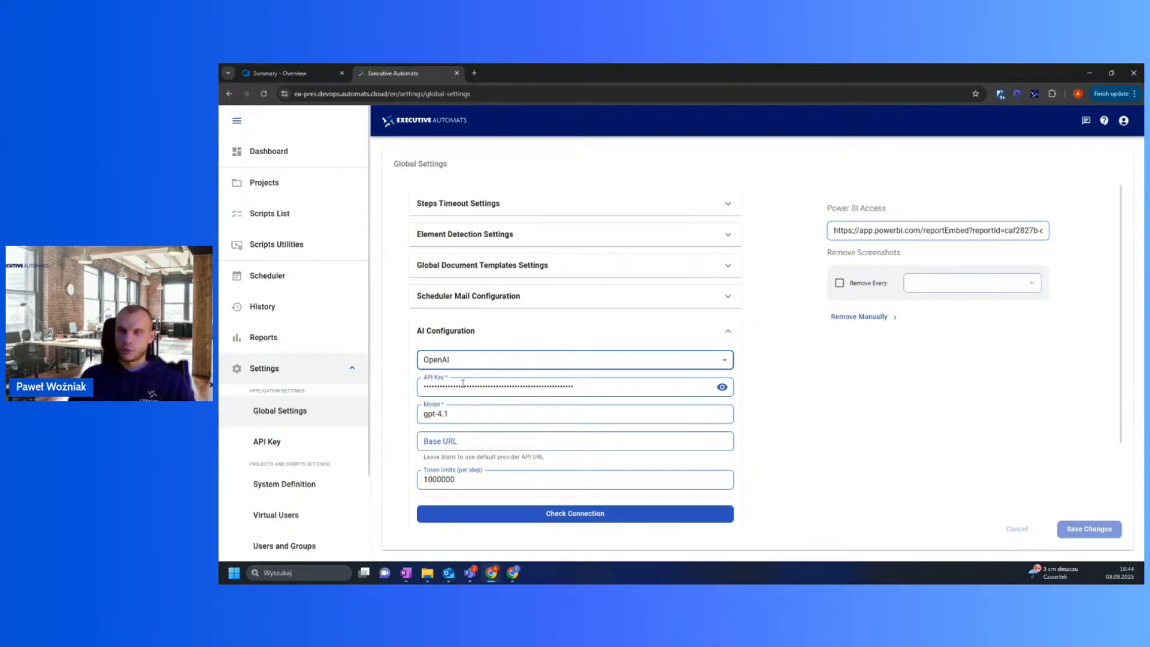
Step: Highlight the API Key field and choose gpt-4 from the available models in AI Configuration
left_click_drag(424, 384, 395, 396)
left_click(597, 392)
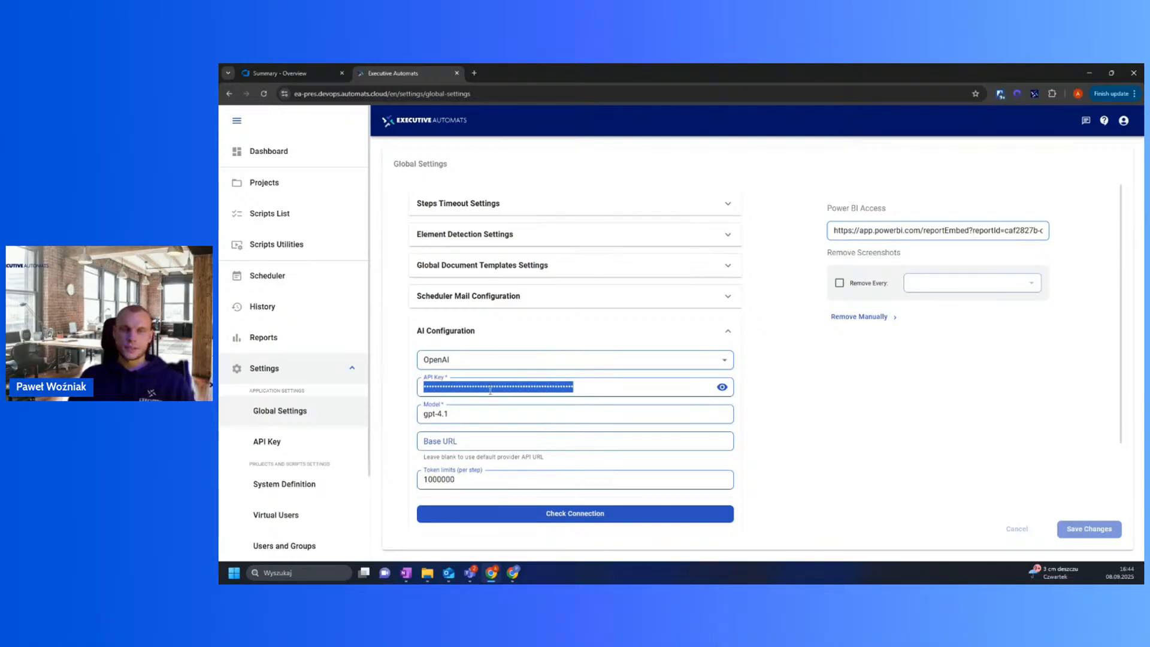
left_click_drag(424, 386, 603, 388)
left_click(510, 417)
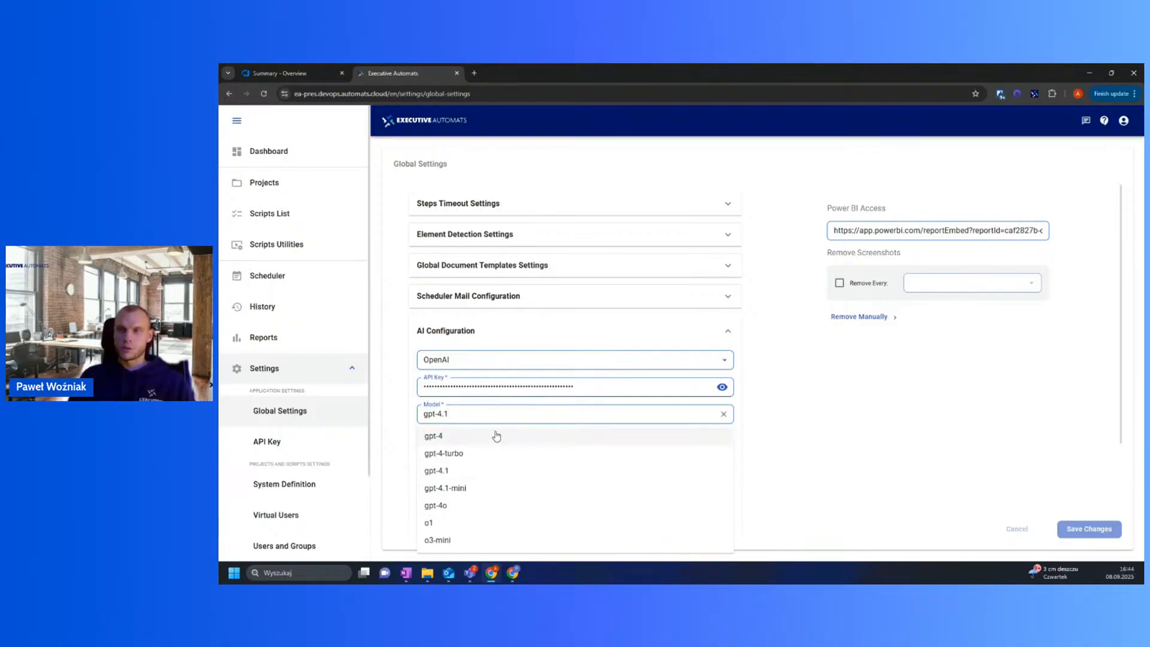
left_click(401, 421)
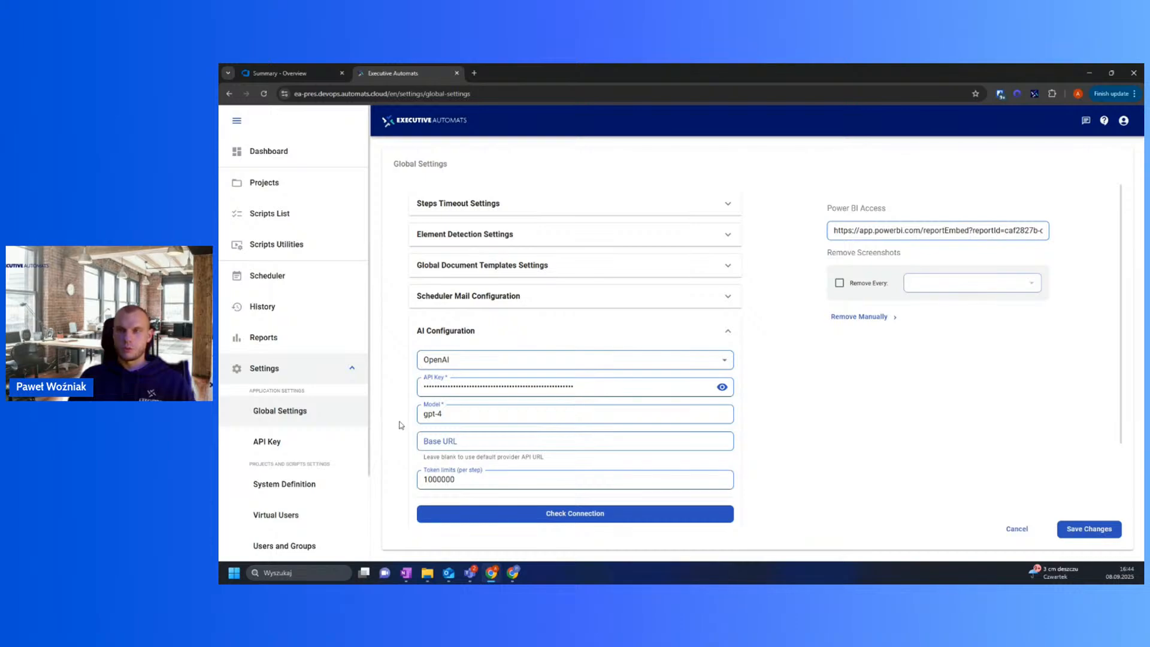
Step: Highlight the token limit per step and discard the unsaved AI configuration changes
left_click_drag(466, 481, 416, 487)
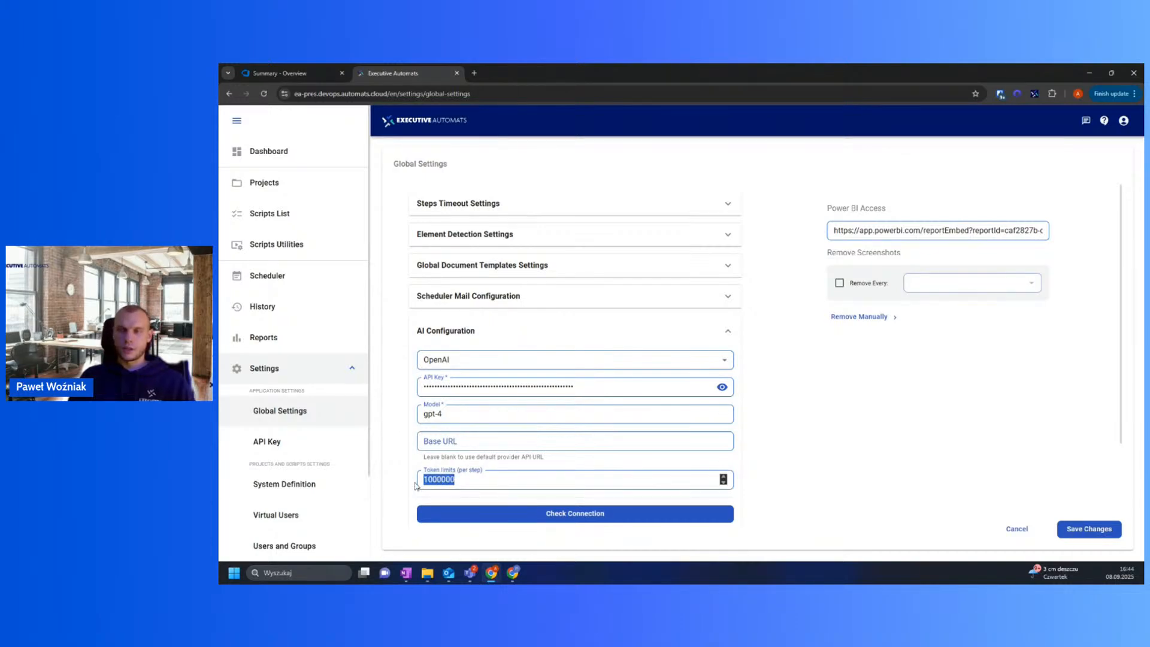
left_click(404, 473)
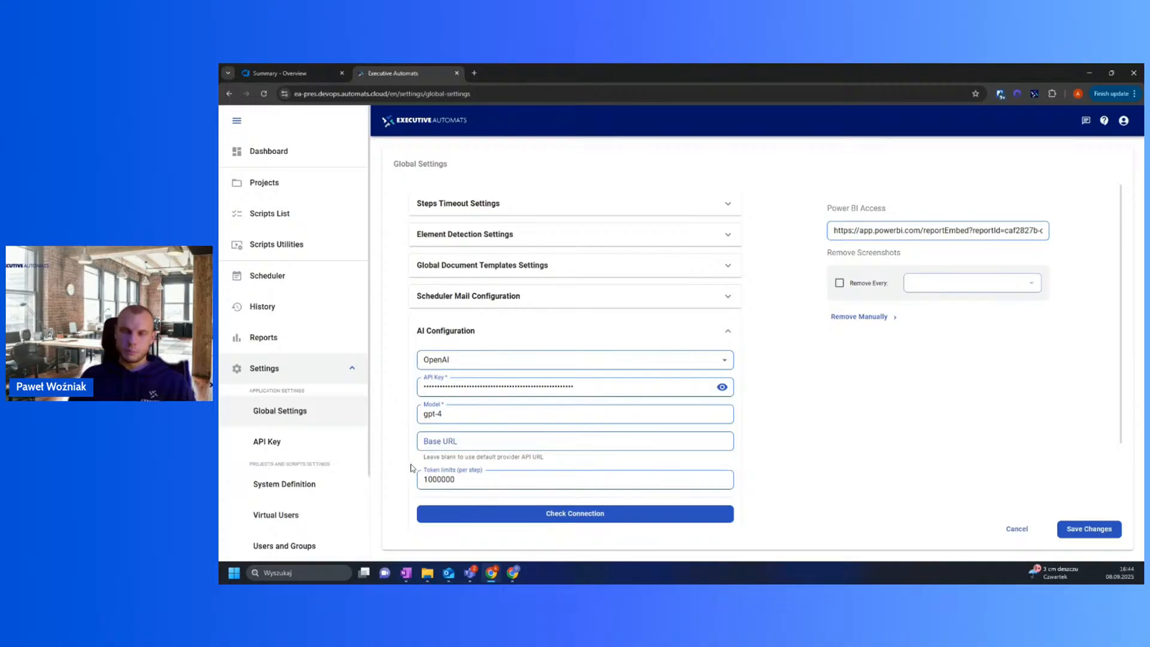
mouse_move(423, 482)
left_mouse_down()
mouse_move(549, 479)
mouse_move(438, 477)
left_mouse_up()
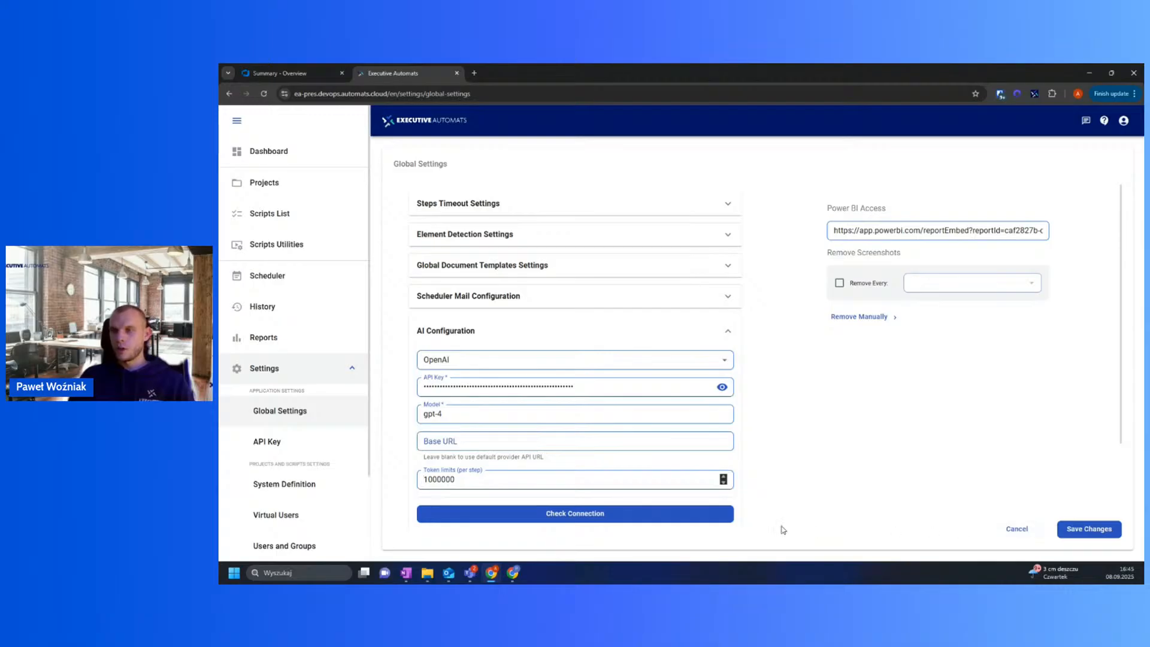
left_click(1021, 528)
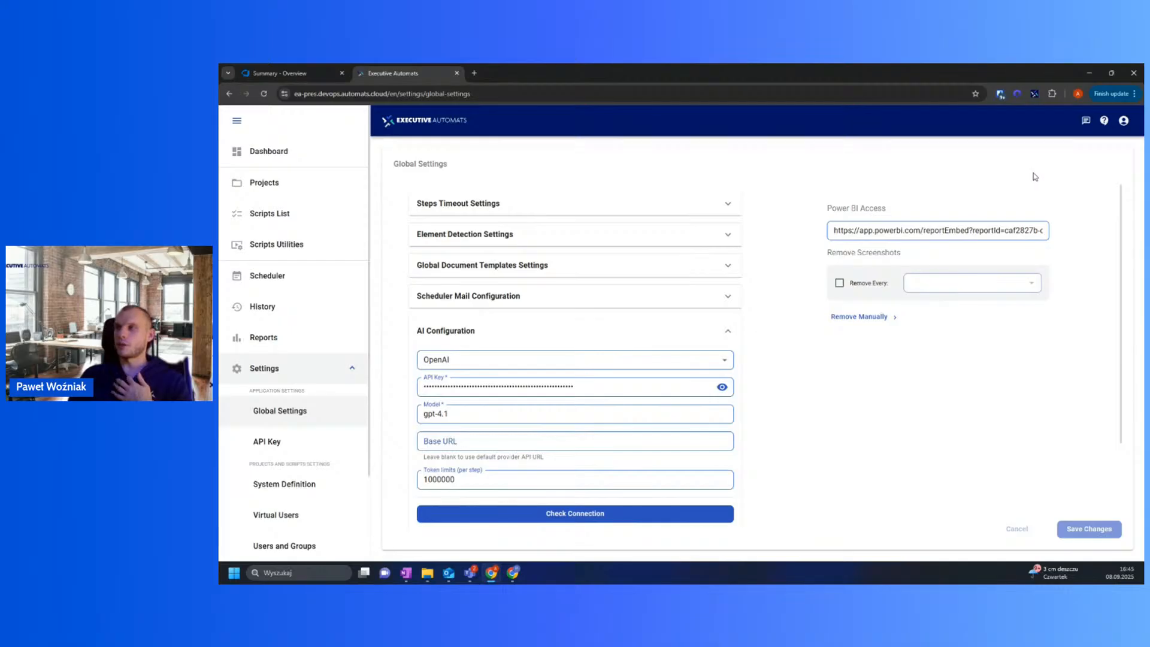
Step: Start a new empty script from the scripts list in the Training project and name it AI Features
left_click(1084, 121)
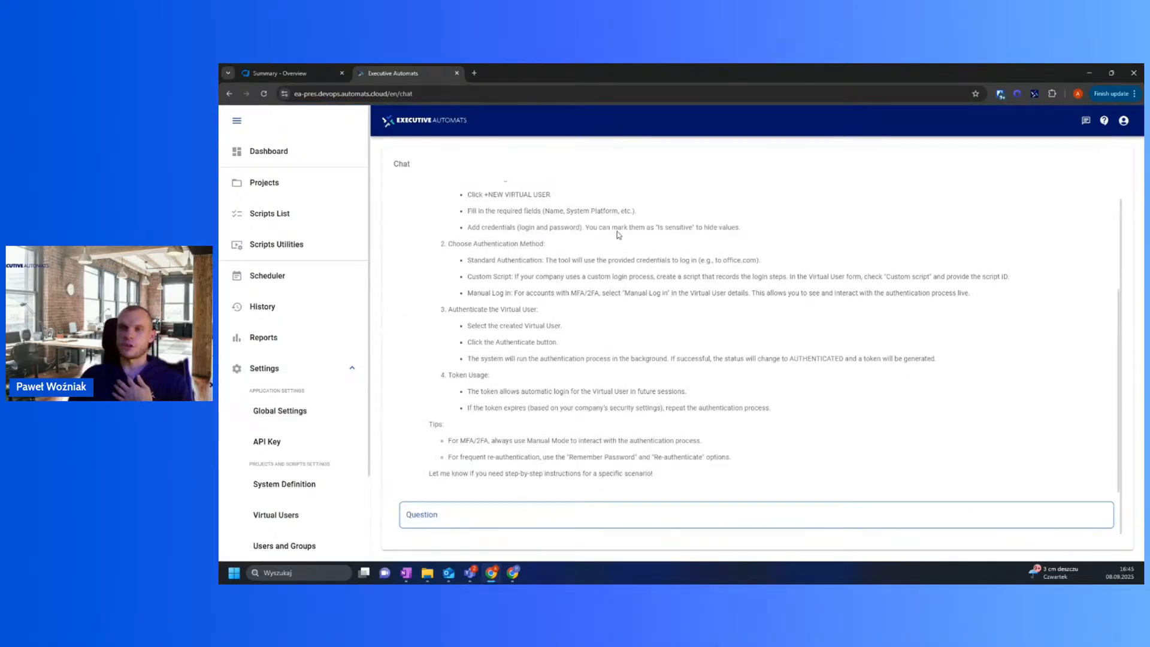
left_click(299, 217)
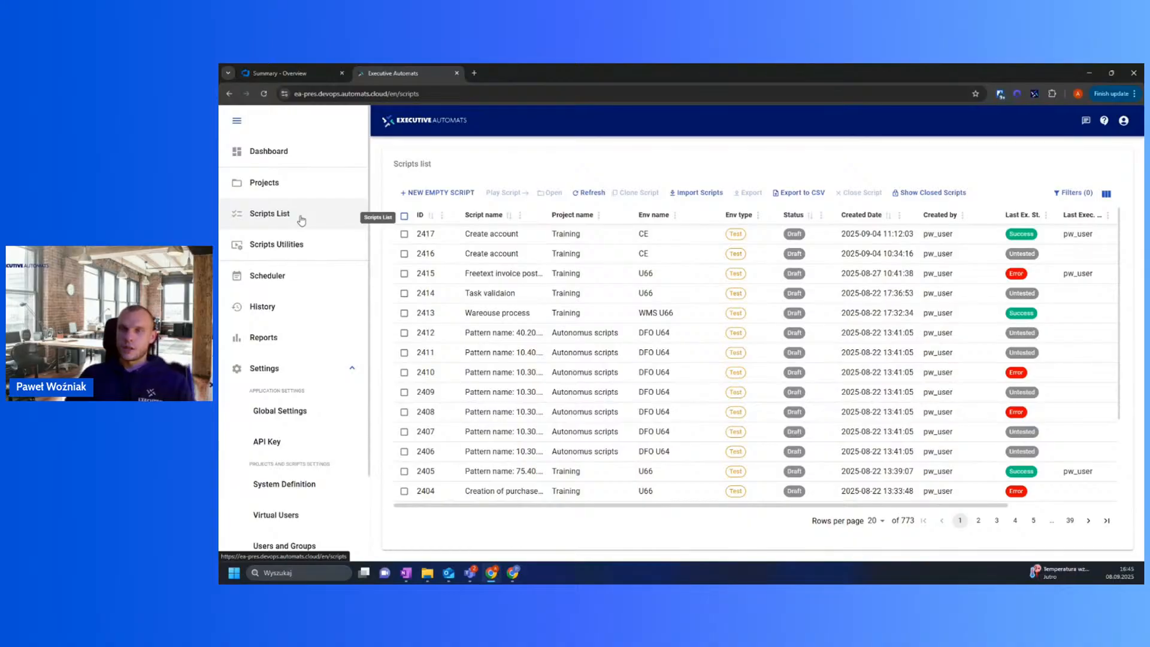
left_click(447, 194)
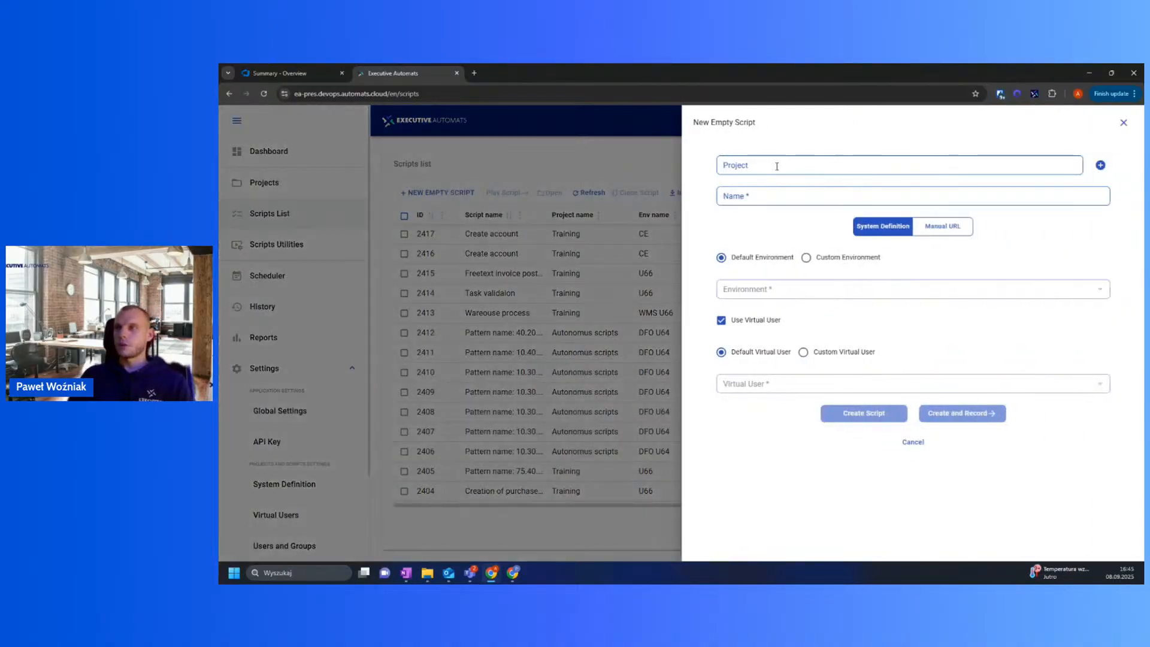
left_click(813, 163)
left_click(753, 296)
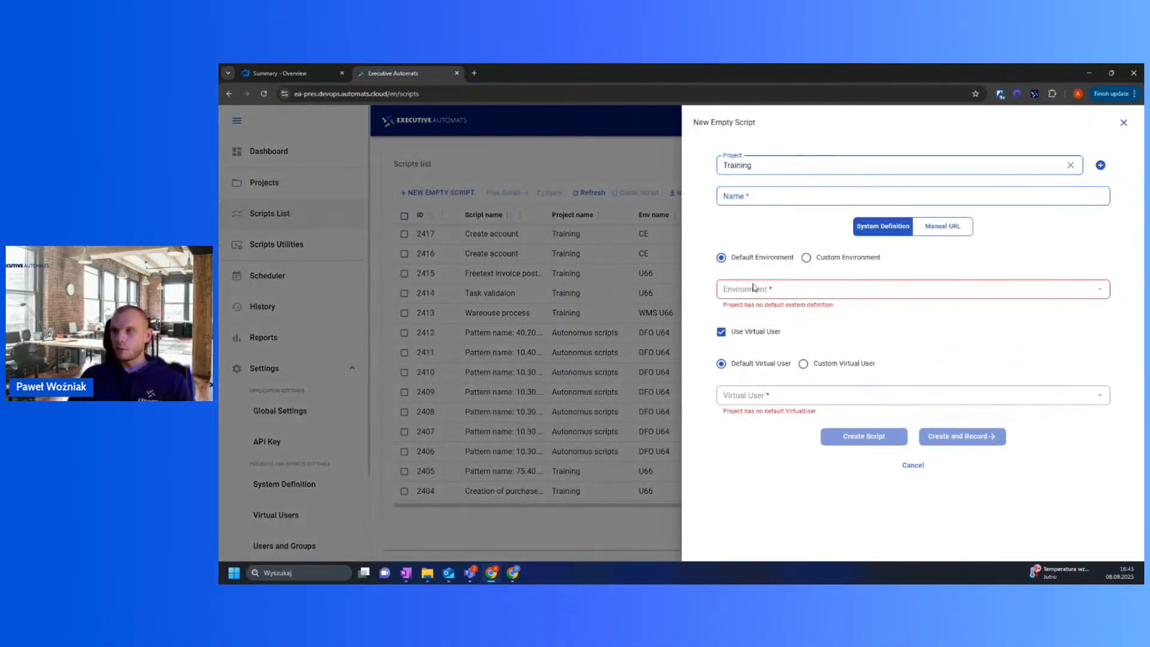
left_click(754, 196)
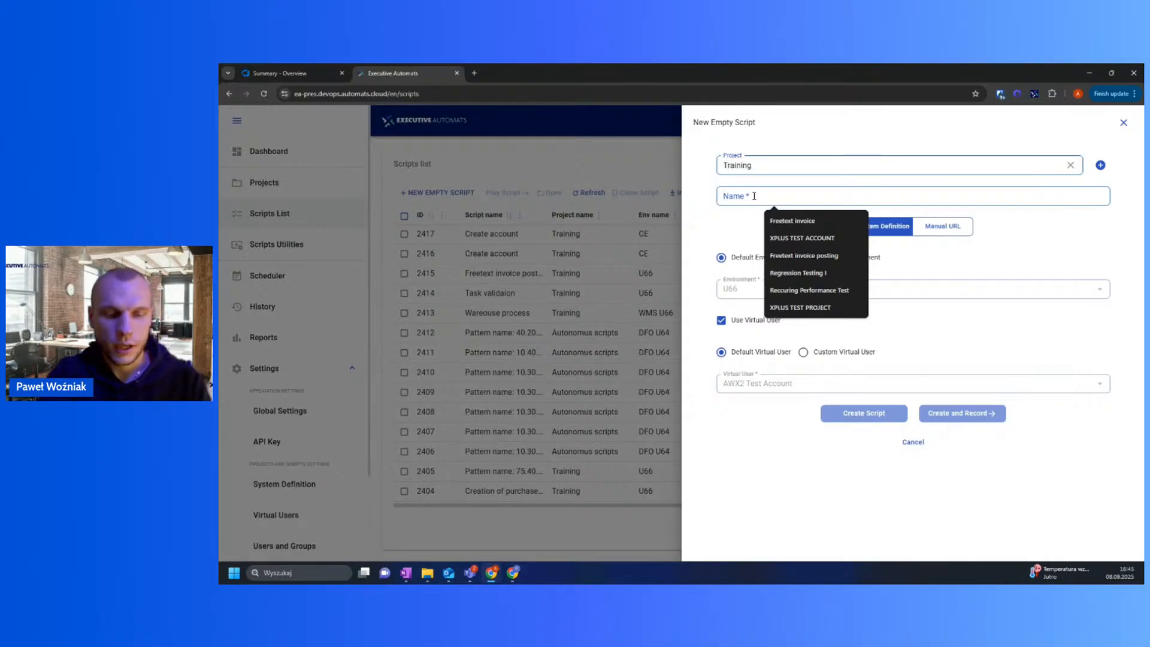
type("A")
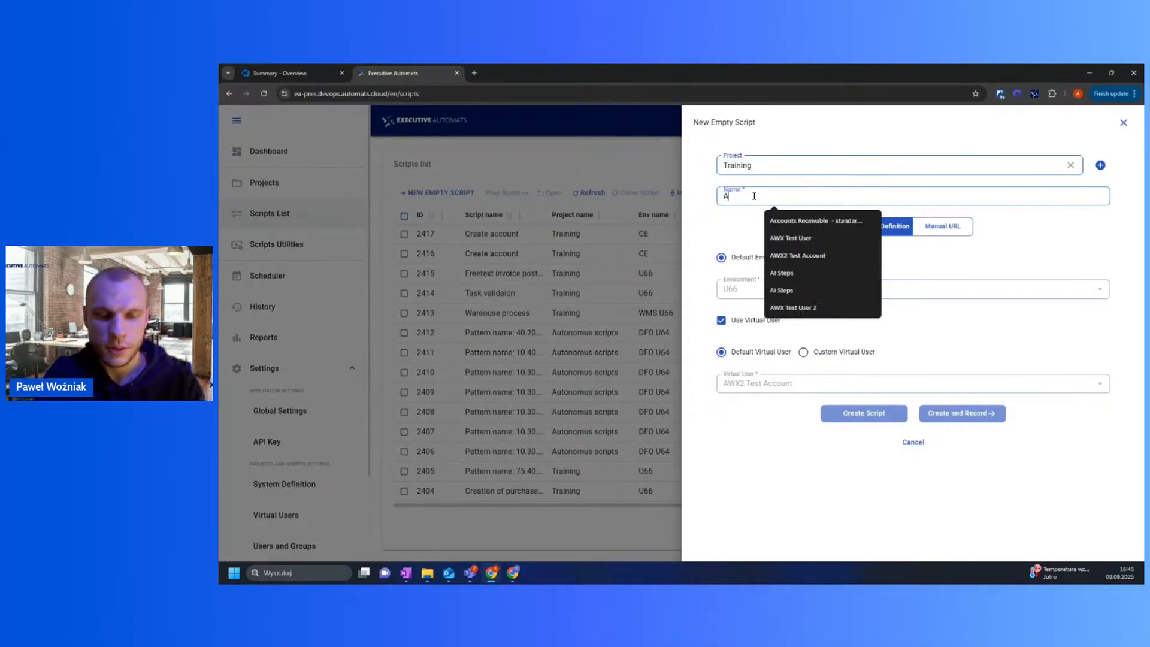
type("I Features")
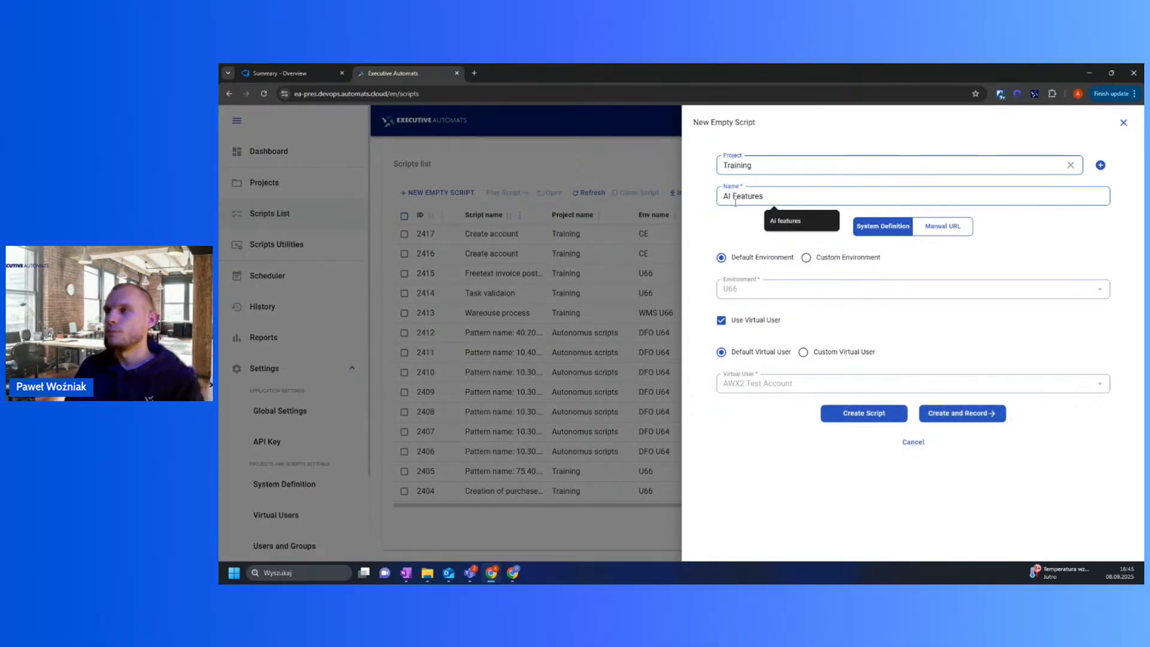
left_click(734, 233)
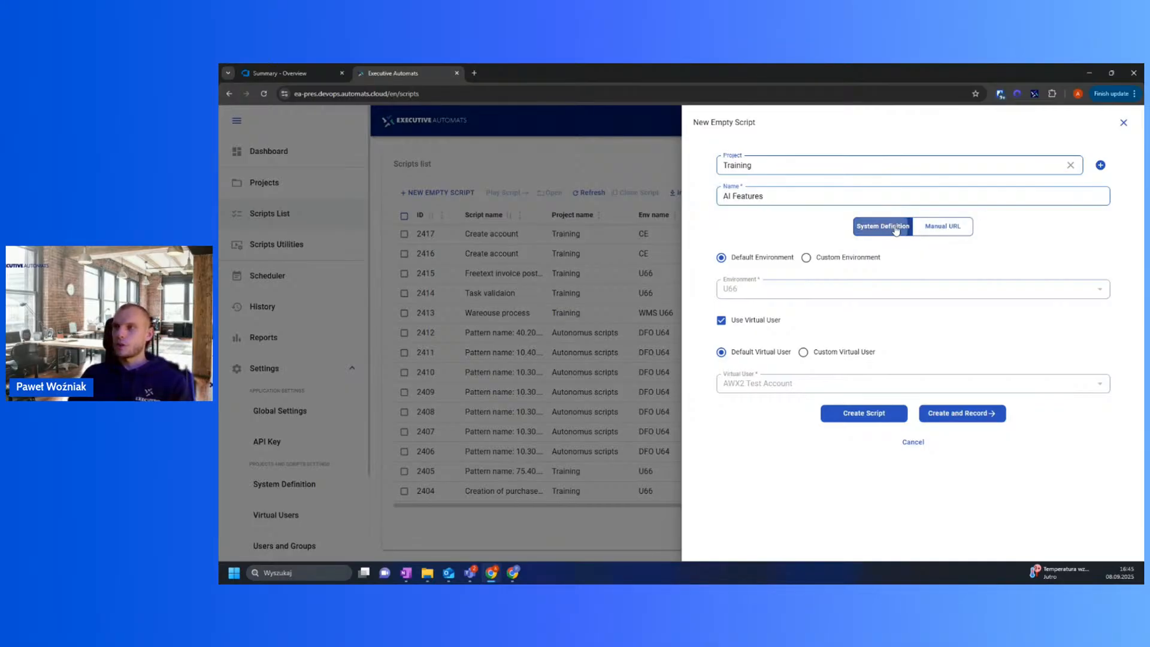
left_click_drag(722, 294, 766, 293)
left_click(767, 295)
left_click(941, 226)
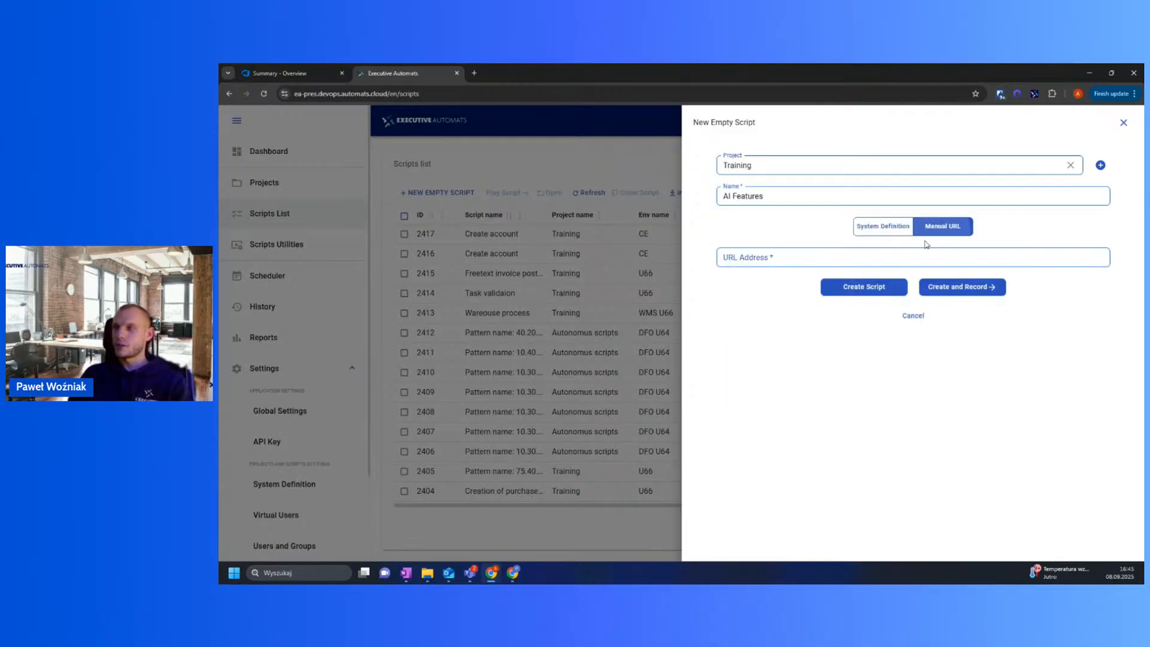
left_click(801, 259)
left_click(798, 279)
left_click_drag(803, 260, 711, 271)
left_click(712, 275)
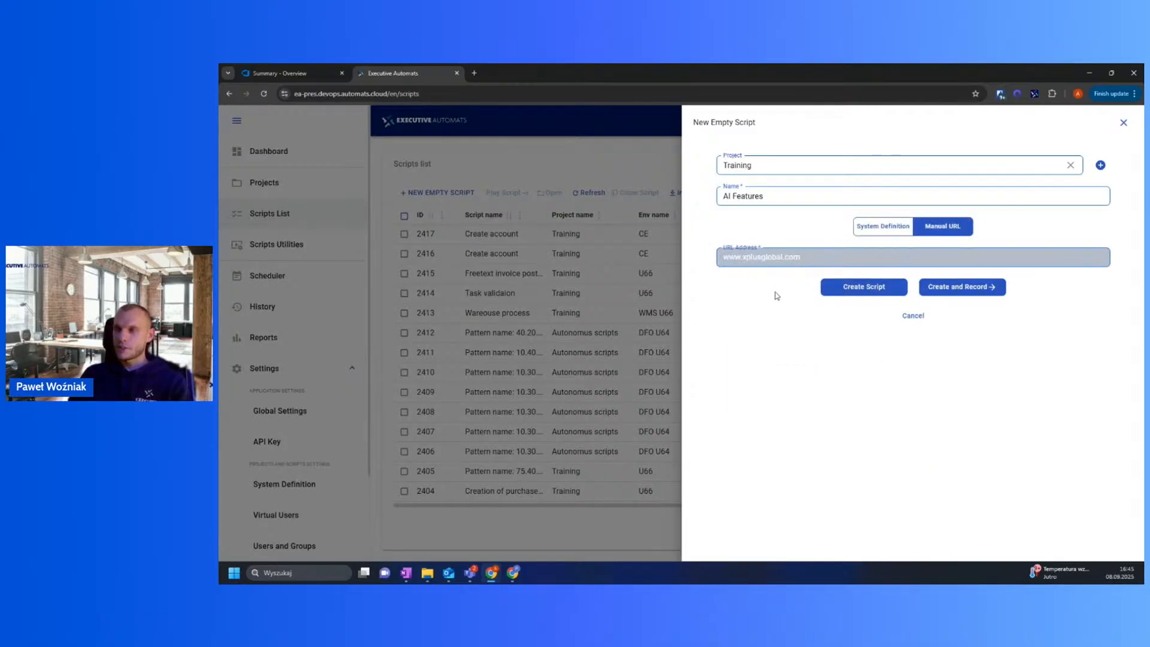
left_click(854, 297)
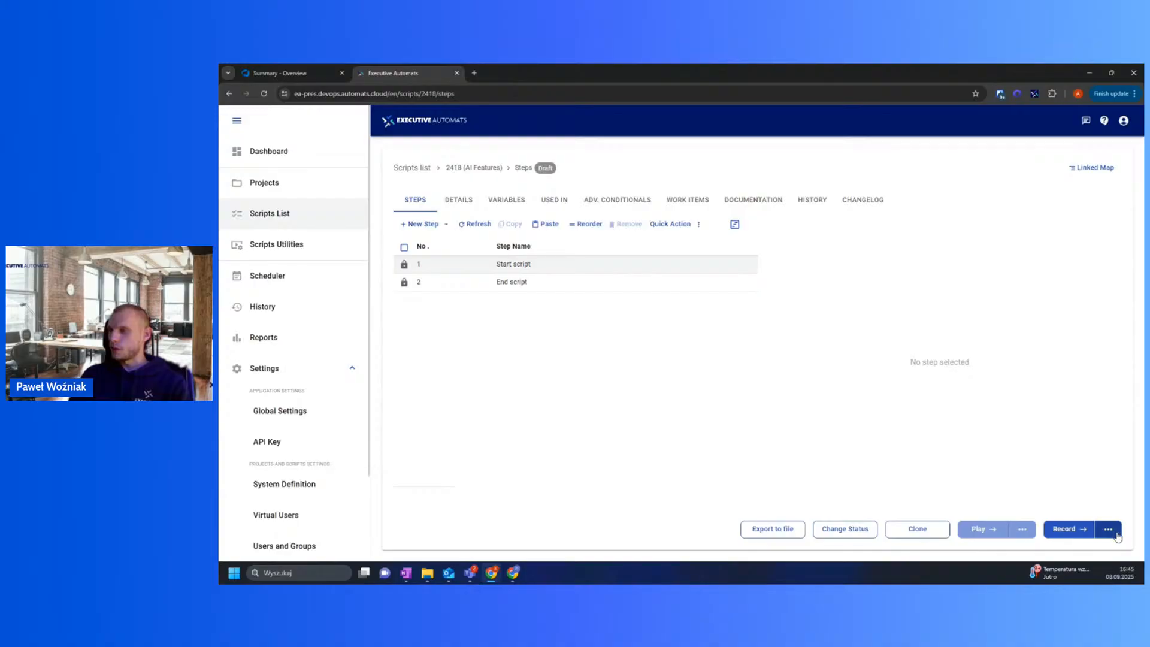
Step: Start recording the script with the Extension recorder type and maximize the recording window
left_click(1072, 536)
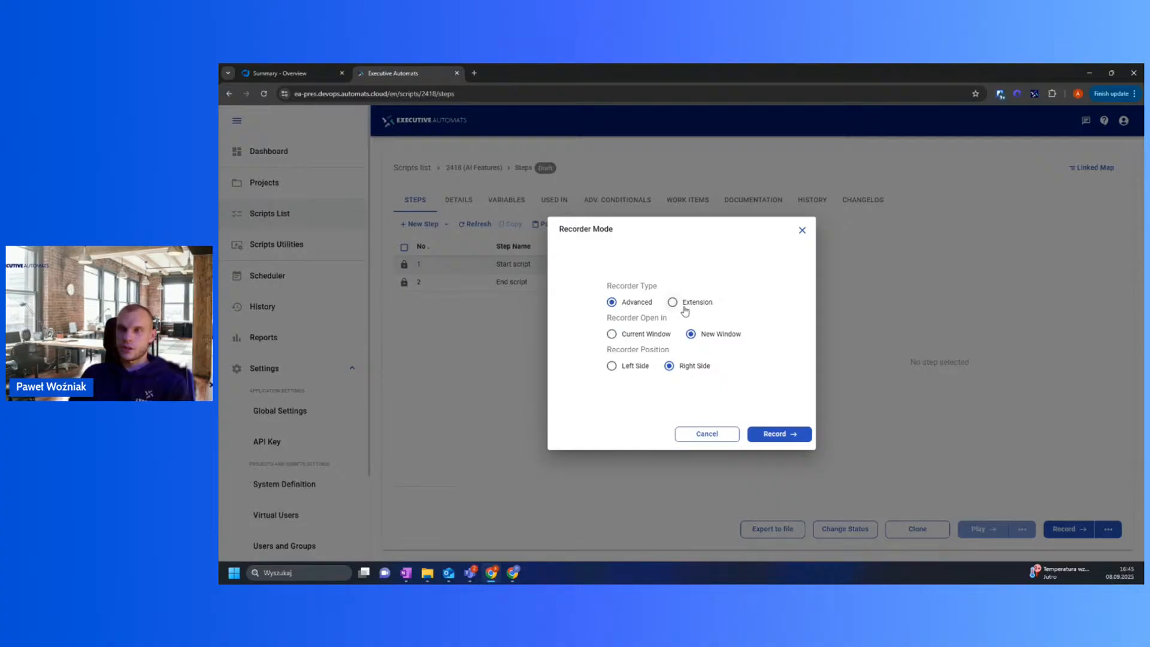
left_click(682, 306)
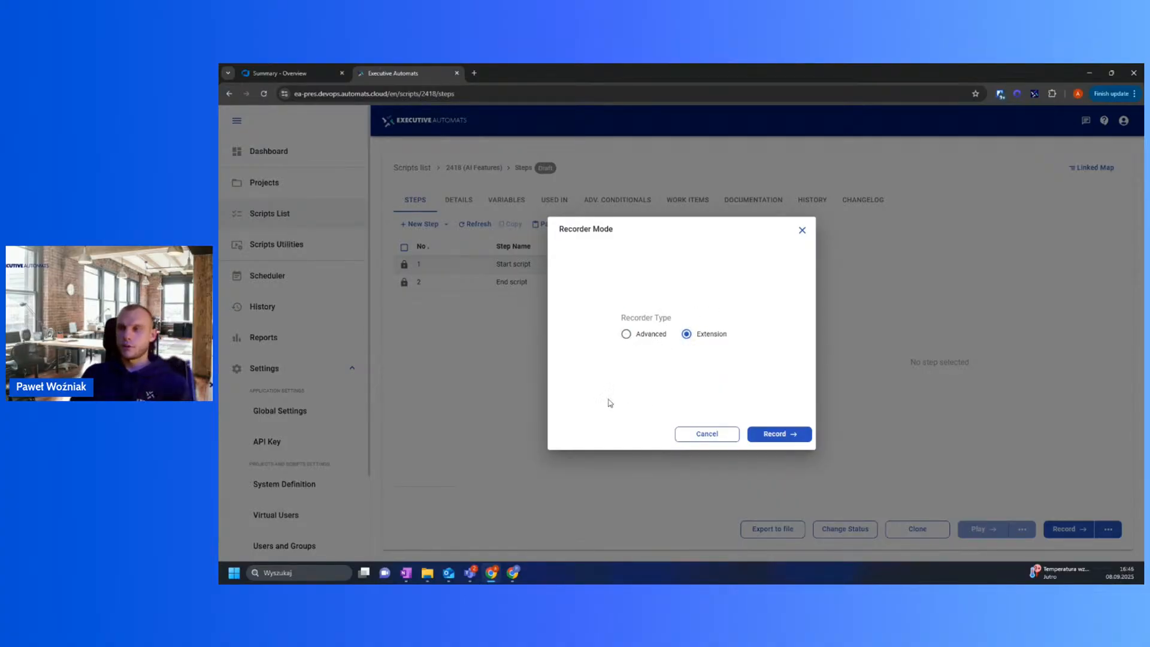
left_click_drag(731, 335, 699, 344)
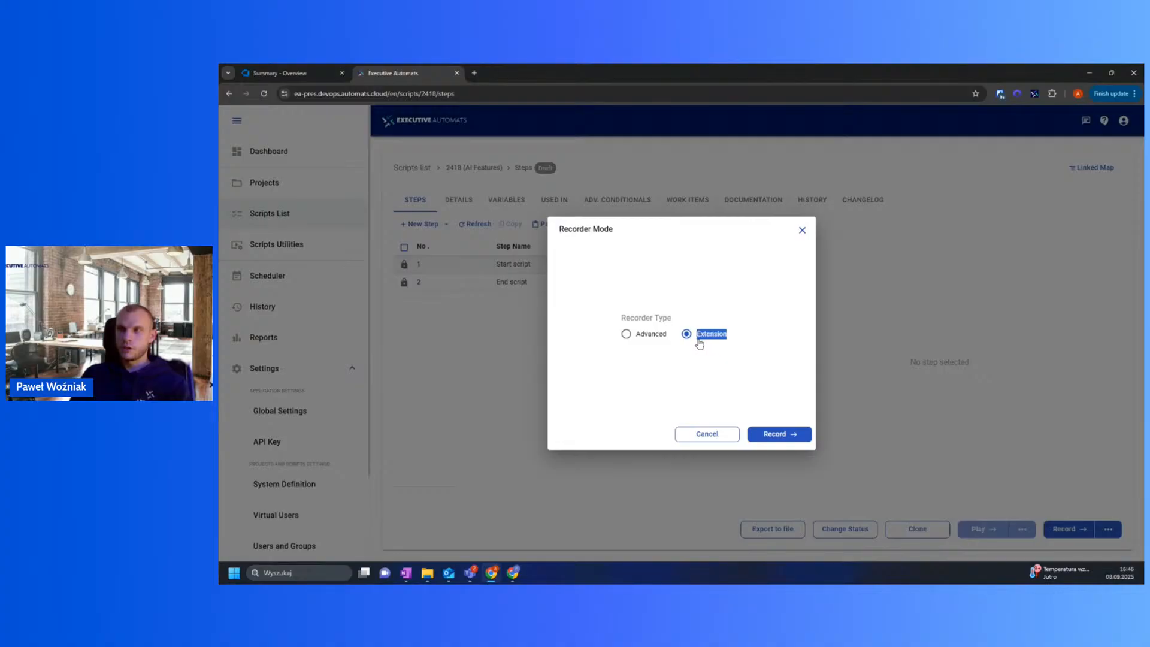
left_click(792, 435)
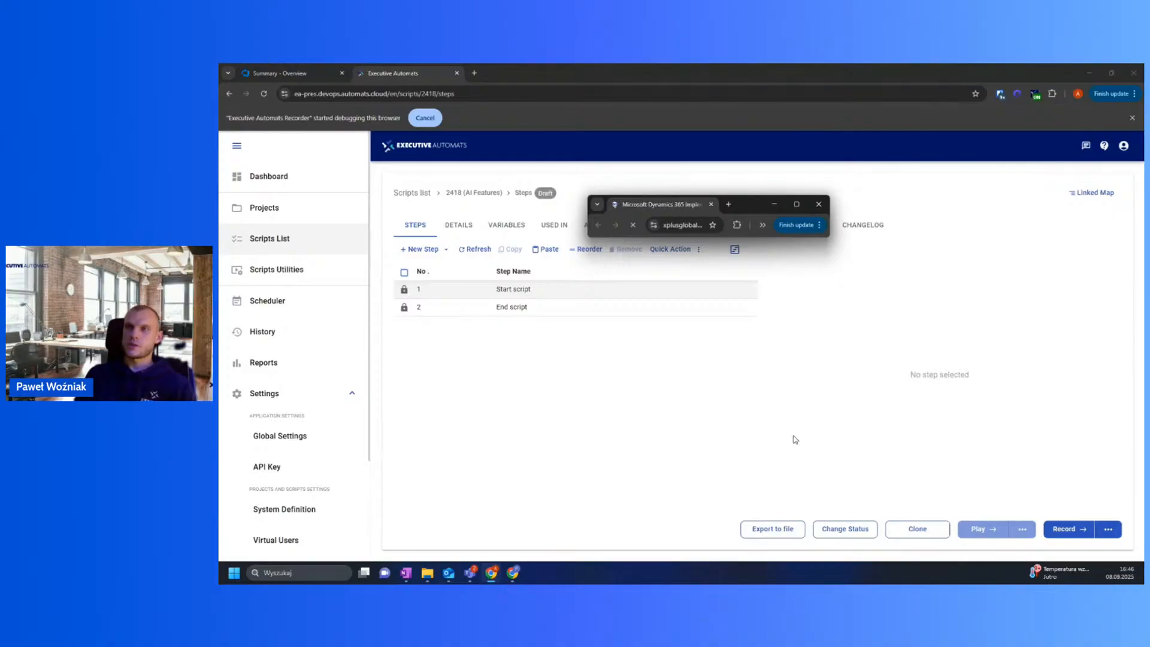
left_click(799, 206)
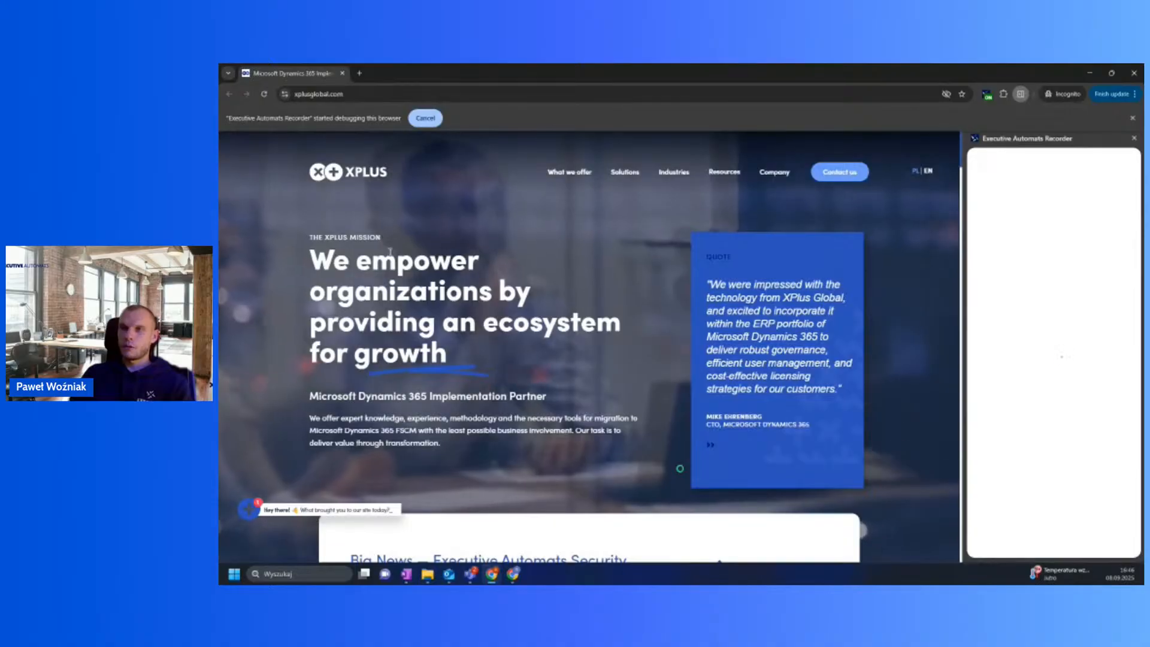
Step: Highlight the website address opened in the recording window
left_click(298, 94)
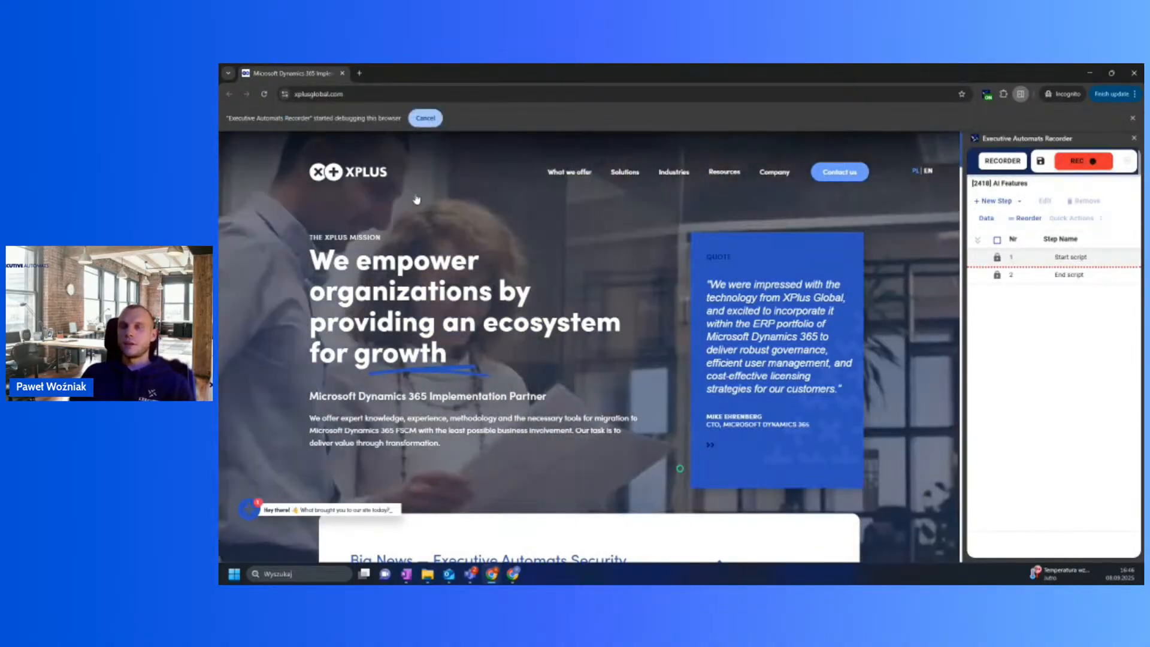
left_click_drag(373, 92, 288, 97)
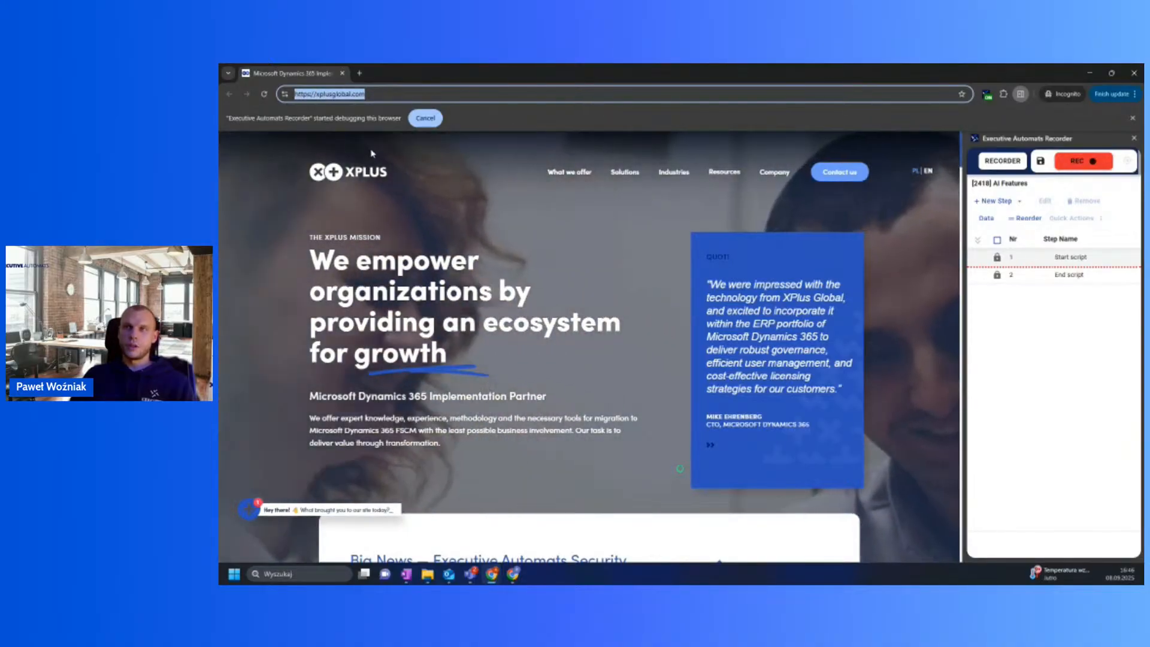
left_click(370, 150)
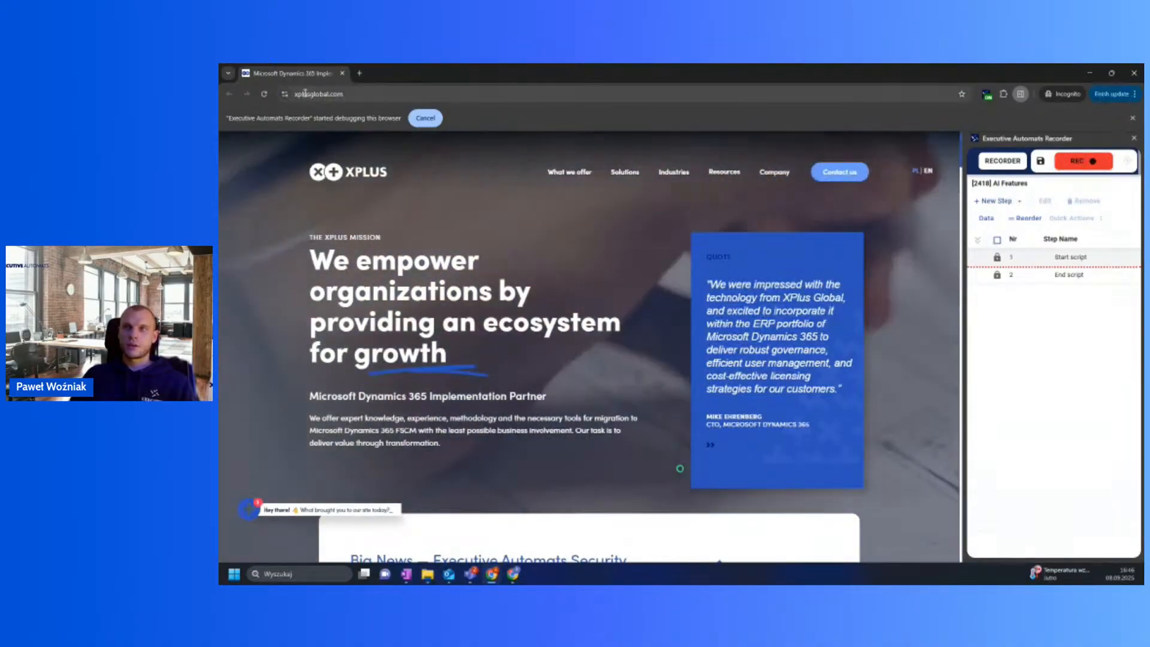
left_click_drag(303, 93, 369, 87)
left_click(511, 213)
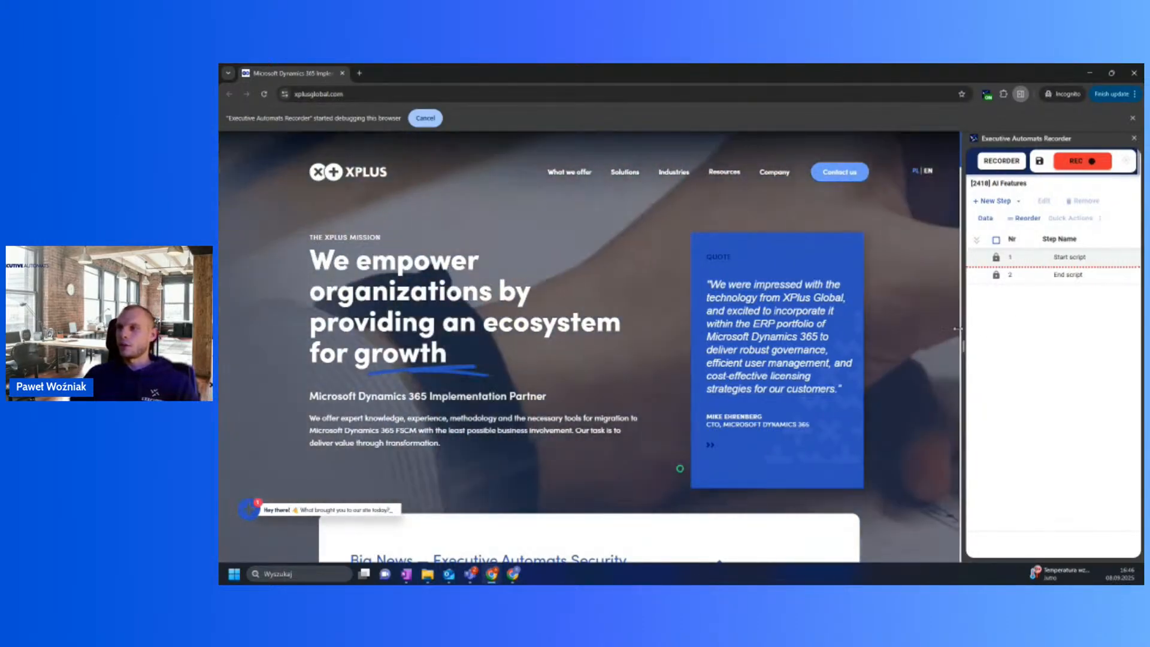
Step: Widen the recorder pane to show its player mode, and return to recorder mode with the pane narrowed again
left_click_drag(961, 327, 898, 328)
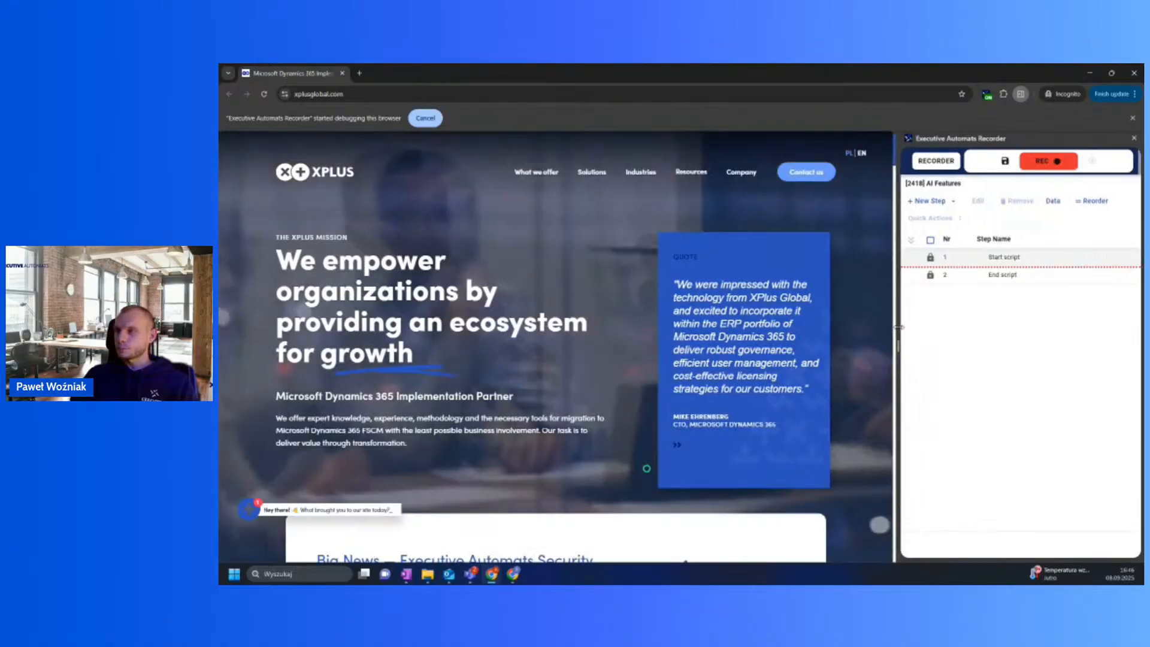
left_click(935, 160)
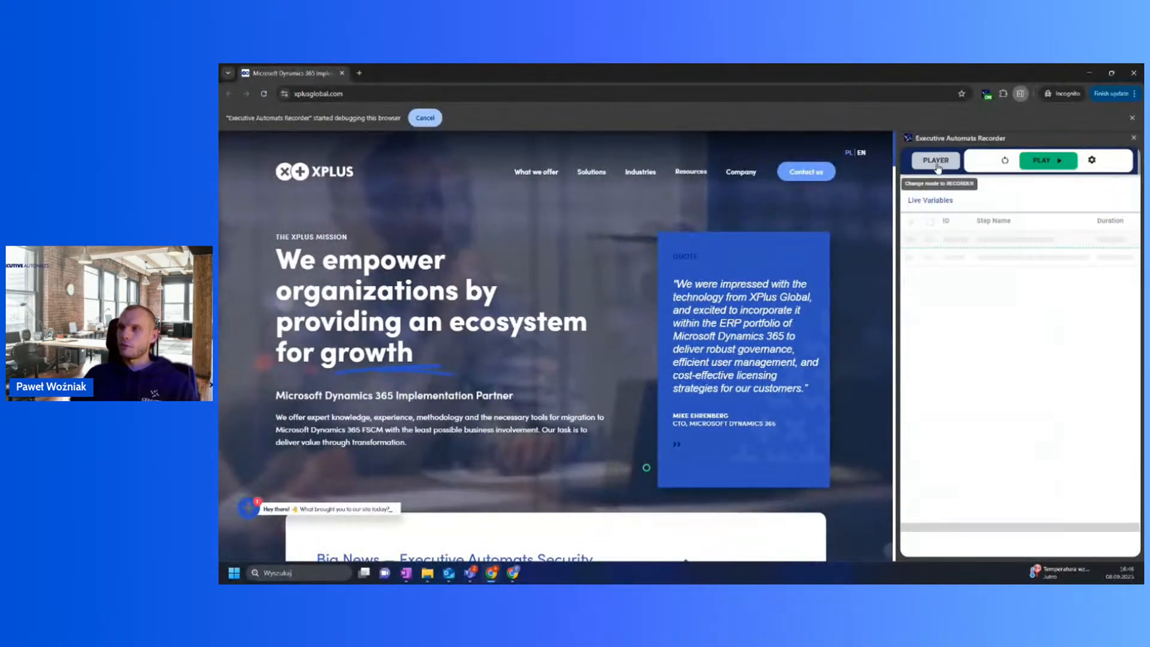
left_click(938, 167)
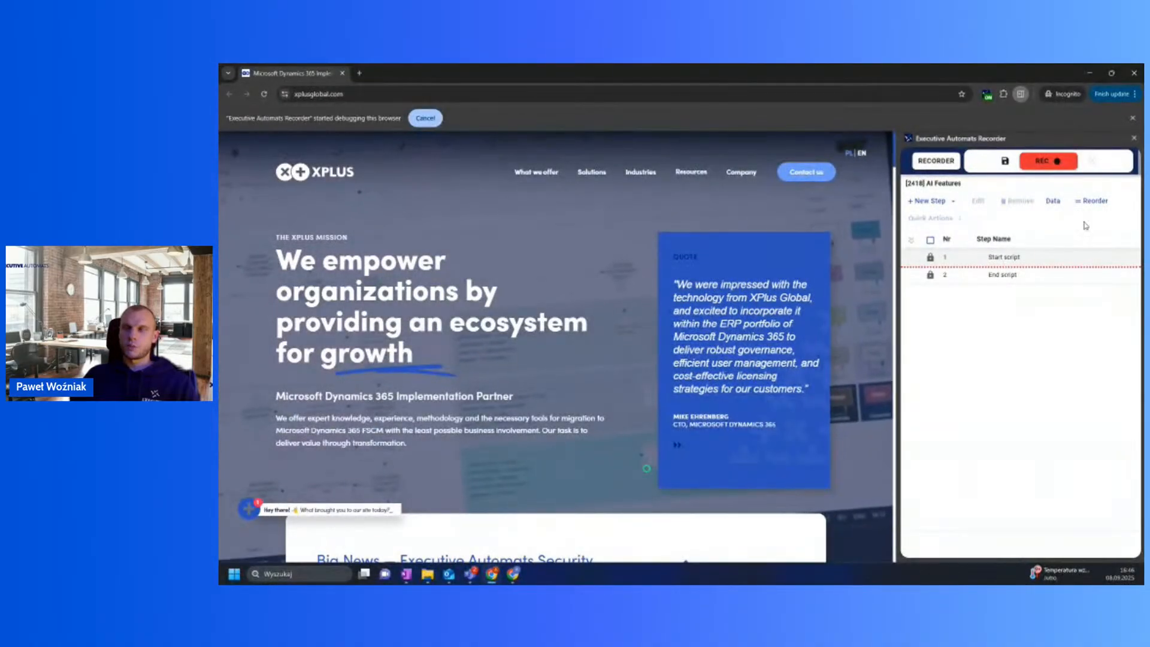
left_click_drag(896, 252, 956, 253)
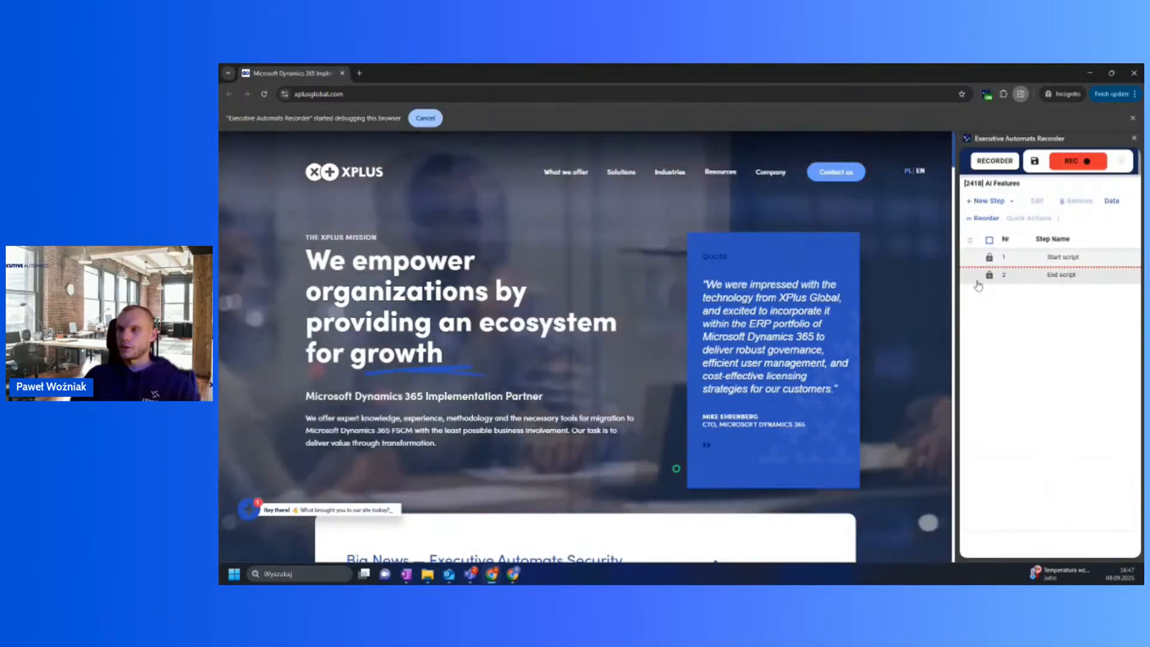
left_click_drag(957, 301, 965, 301)
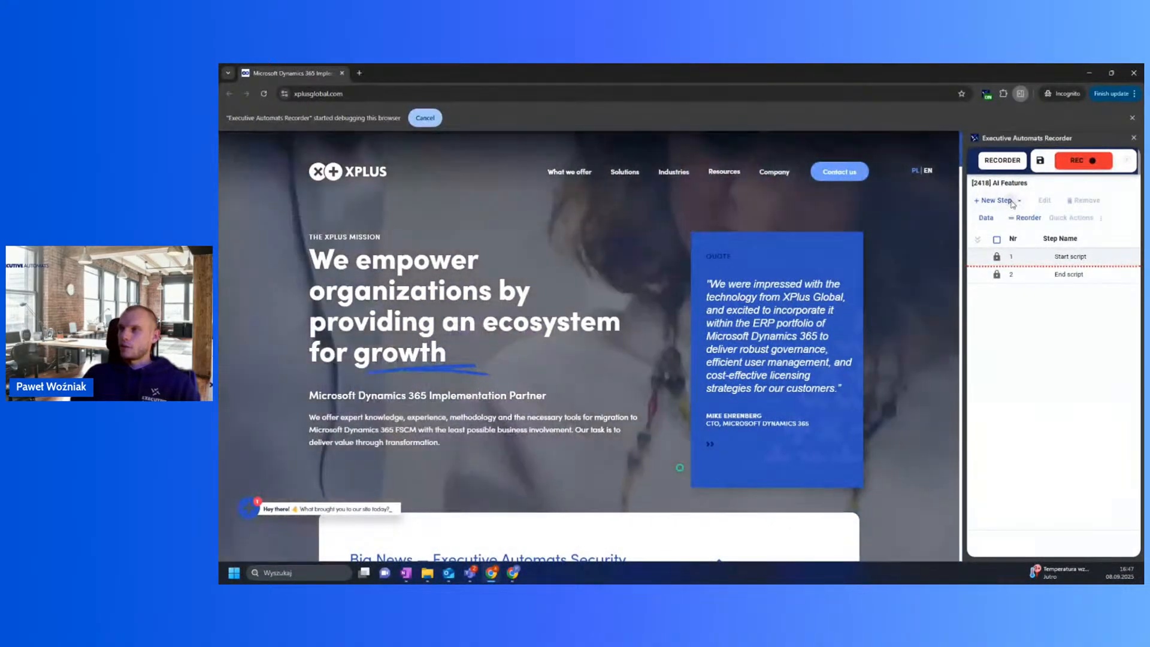
Step: Begin a new Code step in the recorder and set its type to Native Code
left_click(1011, 201)
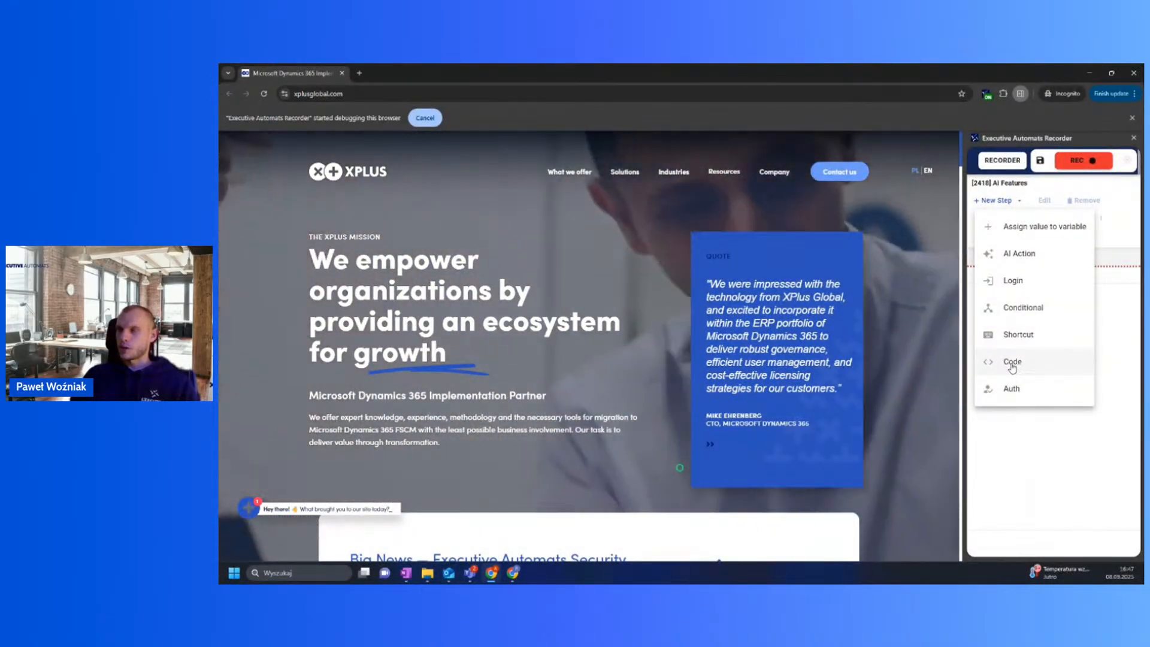
left_click(1012, 363)
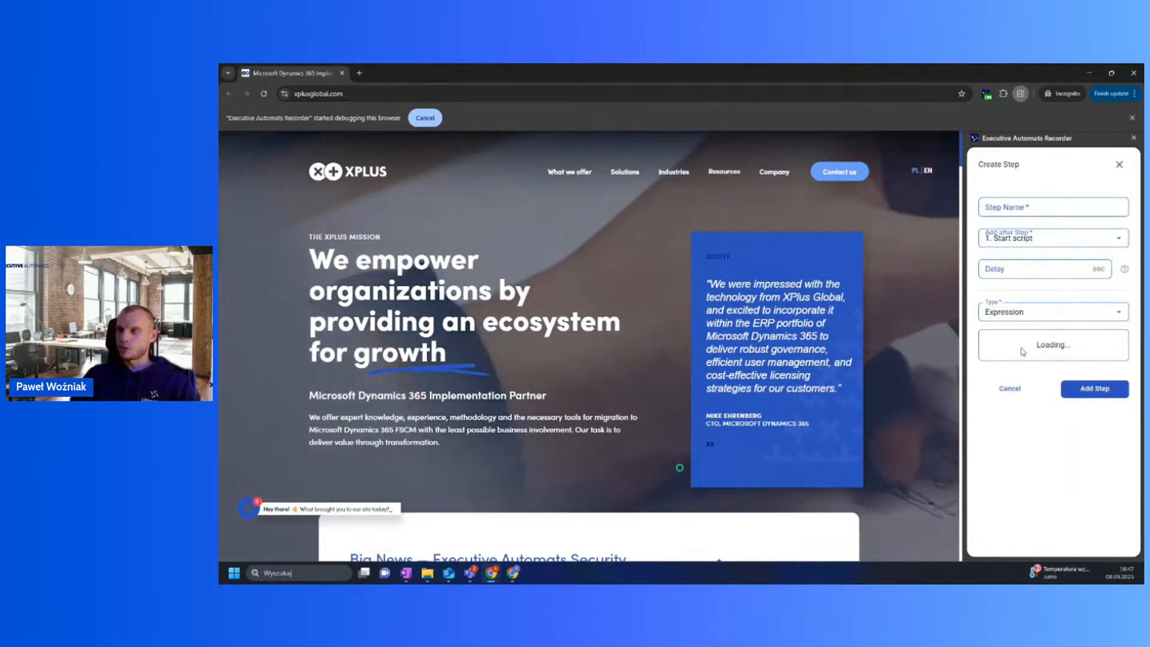
left_click(1034, 311)
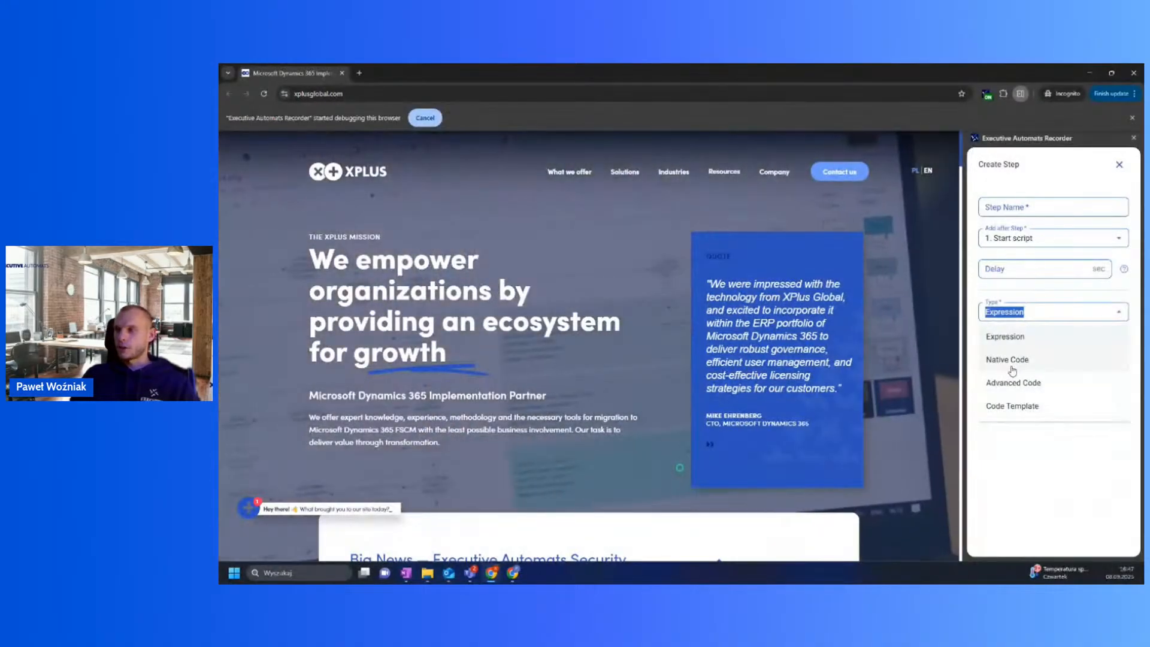
left_click(1012, 360)
left_click(1027, 312)
left_click(1018, 358)
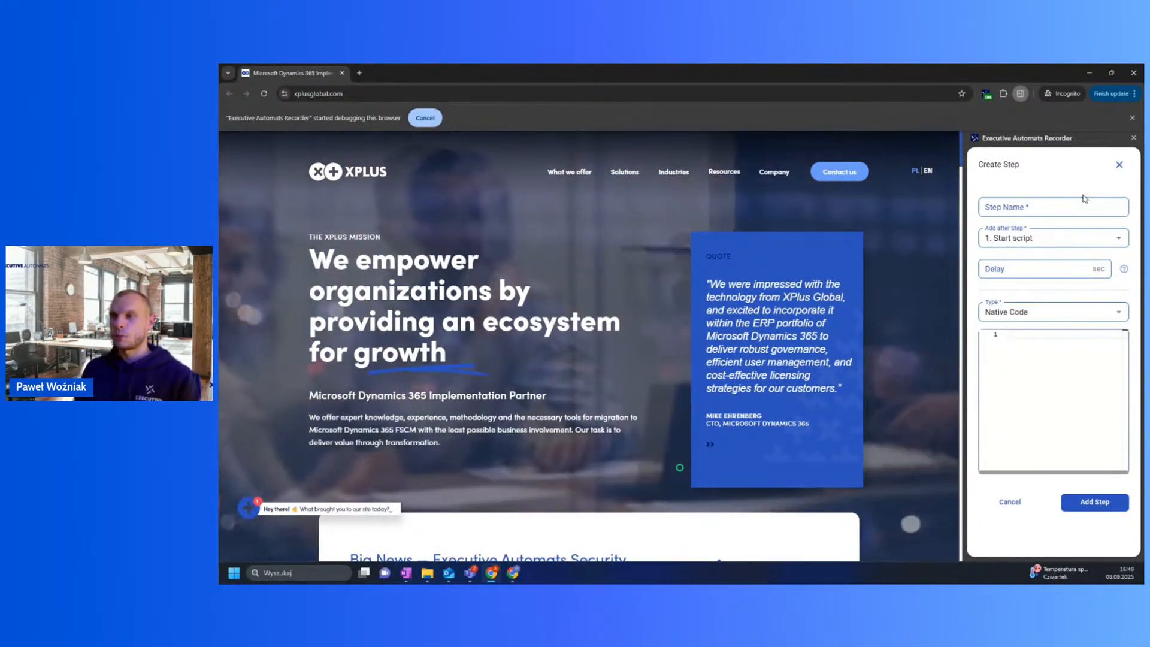
Step: Name the code step "Click on Contact us" and place the cursor in its code editor
left_click(1074, 203)
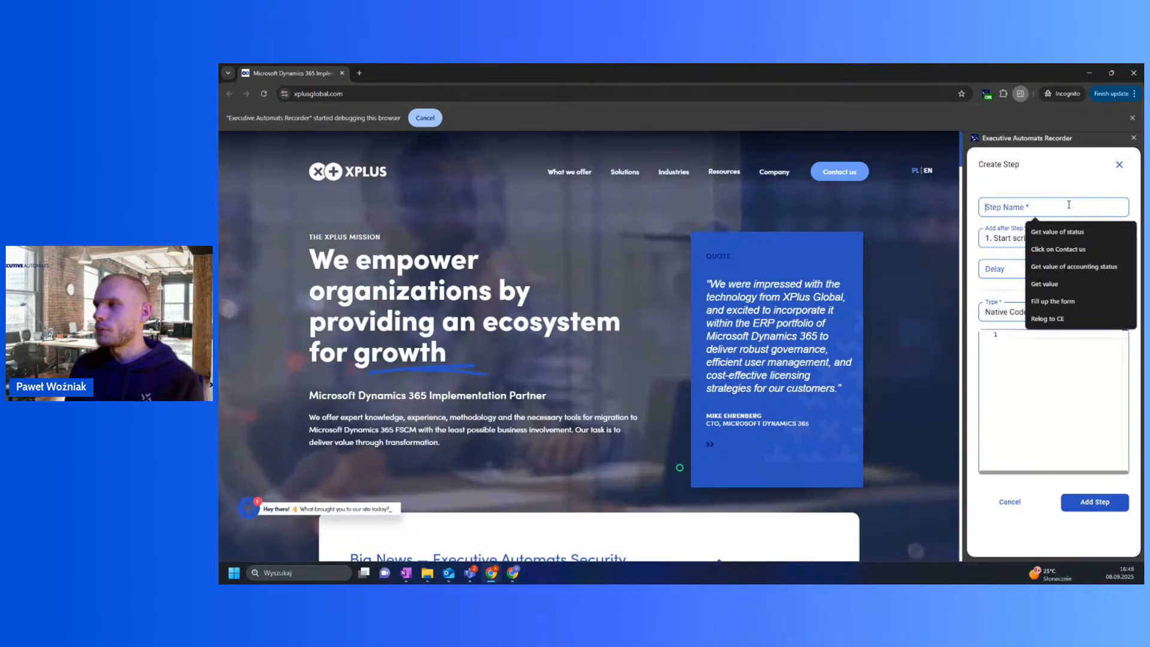
left_click(1052, 249)
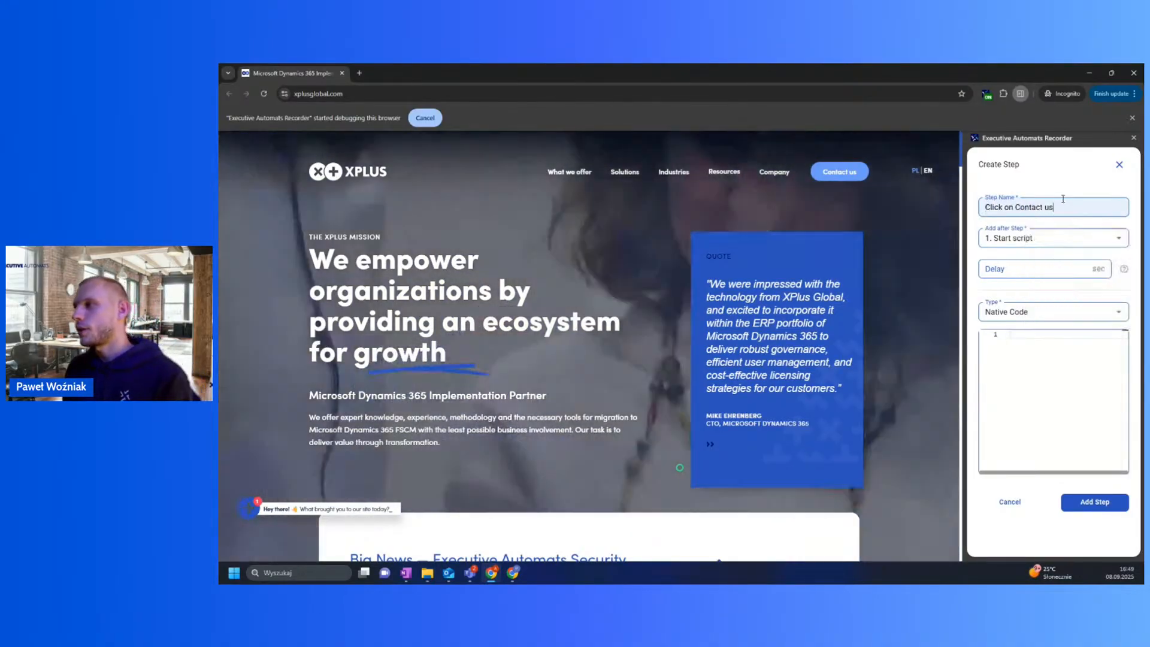
left_click(1029, 388)
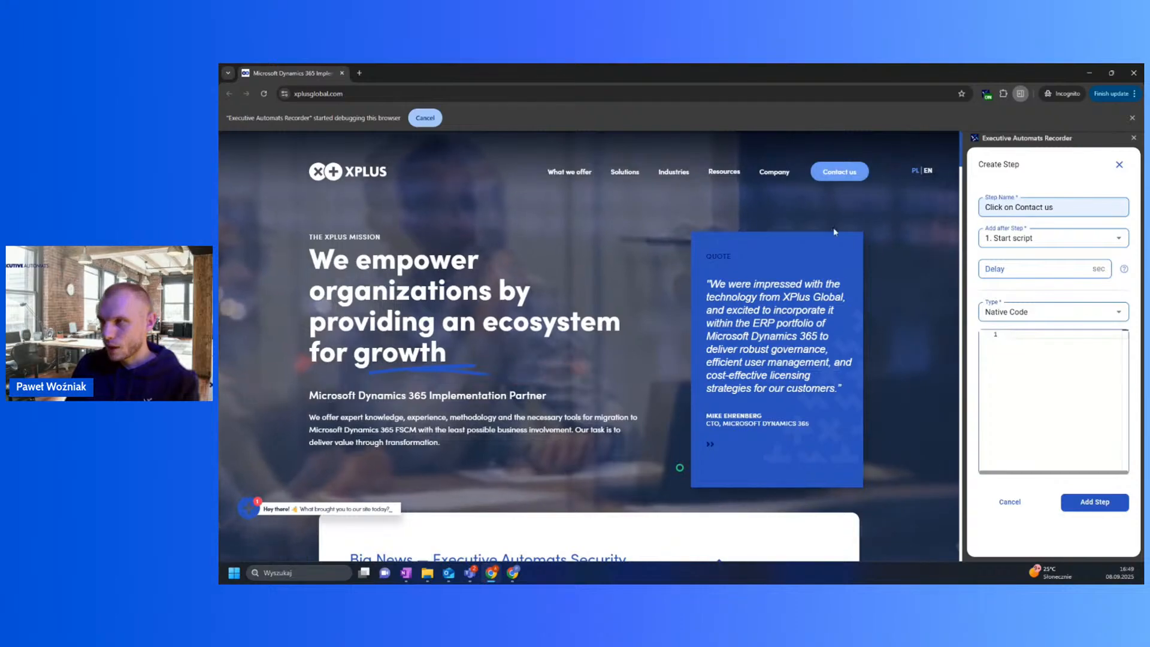
Step: Inspect the XPLUS page in the browser's developer tools and narrow that pane so the Contact us button shows
right_click(827, 199)
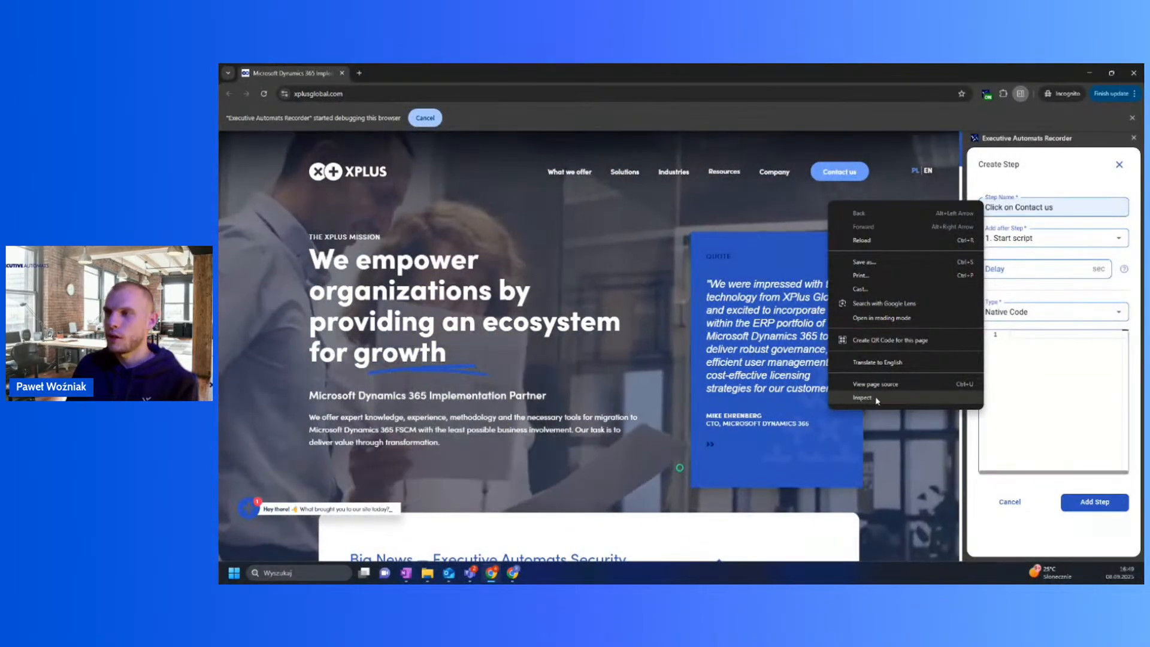
left_click(862, 399)
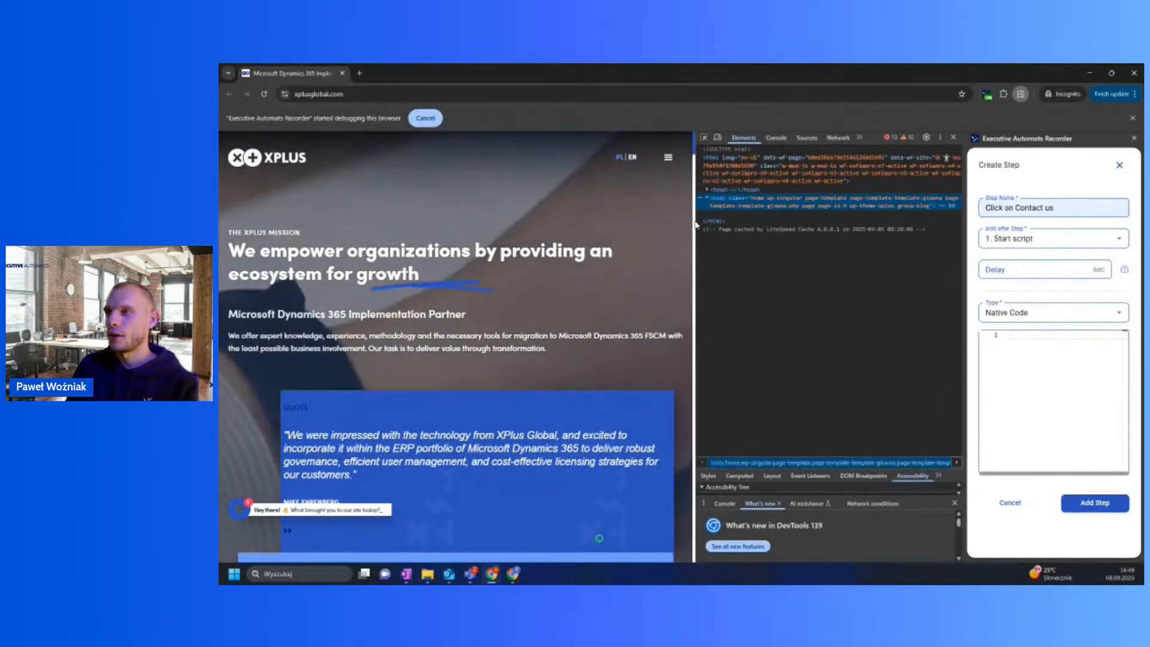
left_click_drag(696, 223, 785, 224)
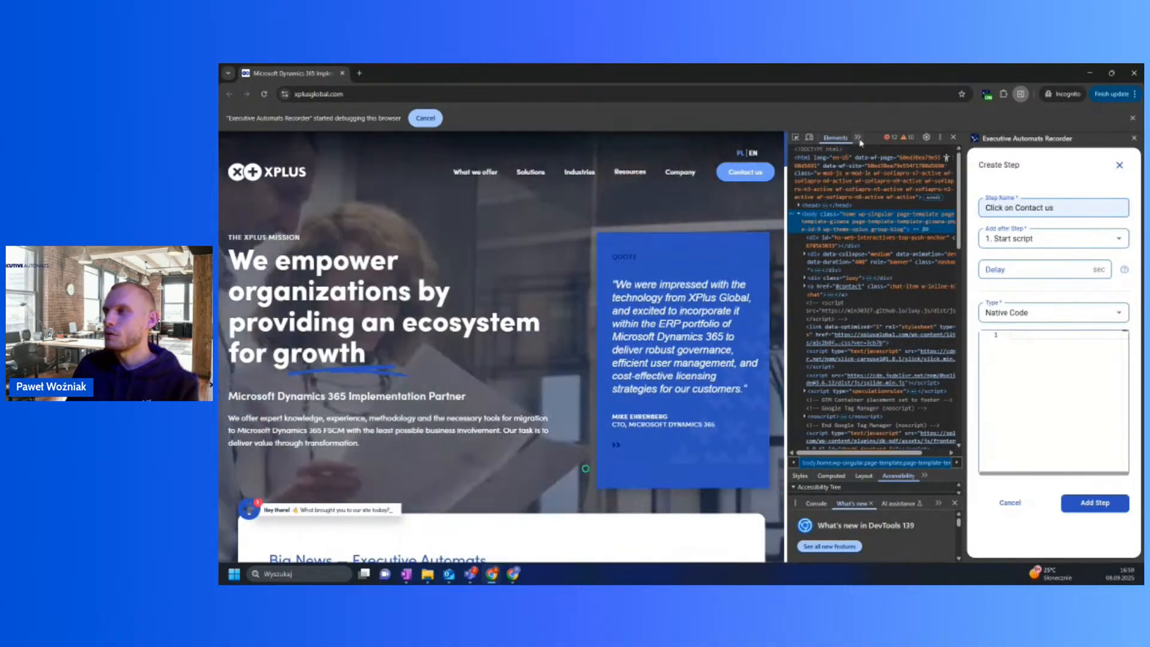
Step: Start a new recording in the developer tools' Recorder and capture activating the page's Contact us button
left_click(858, 139)
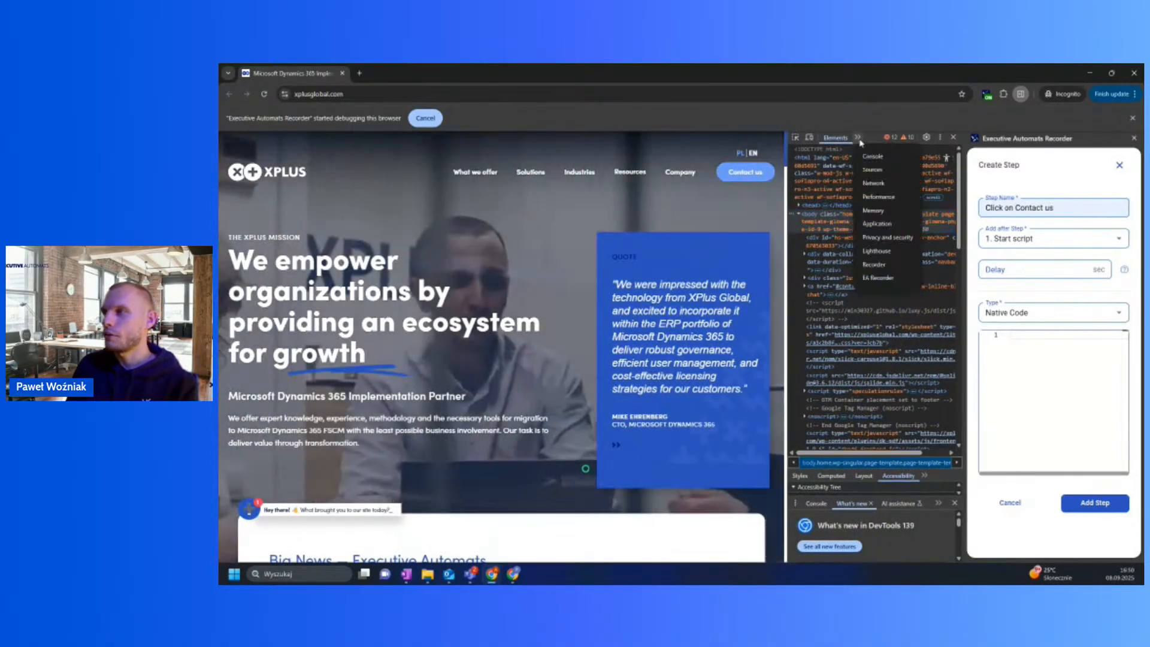
left_click(874, 266)
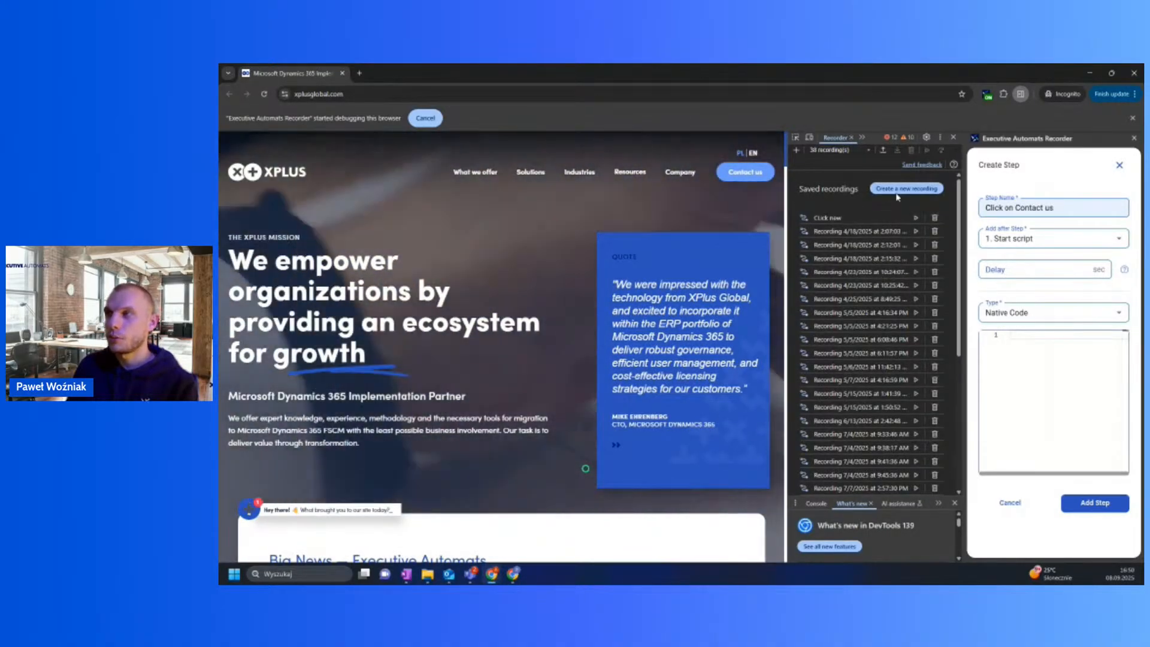
left_click(896, 189)
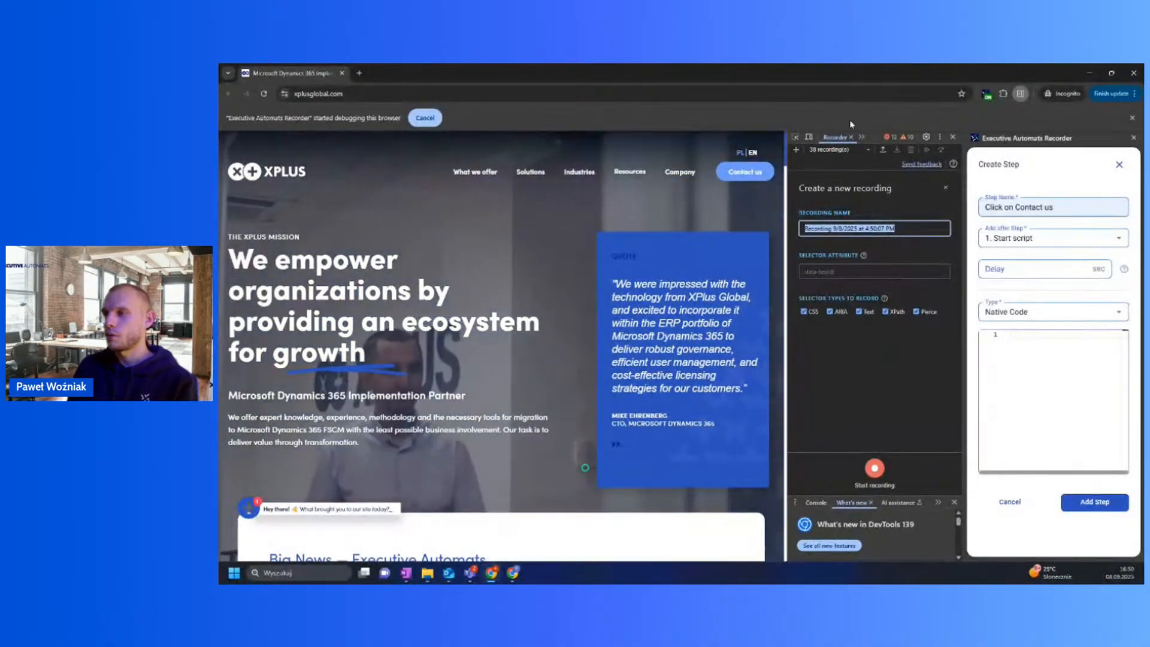
left_click(875, 468)
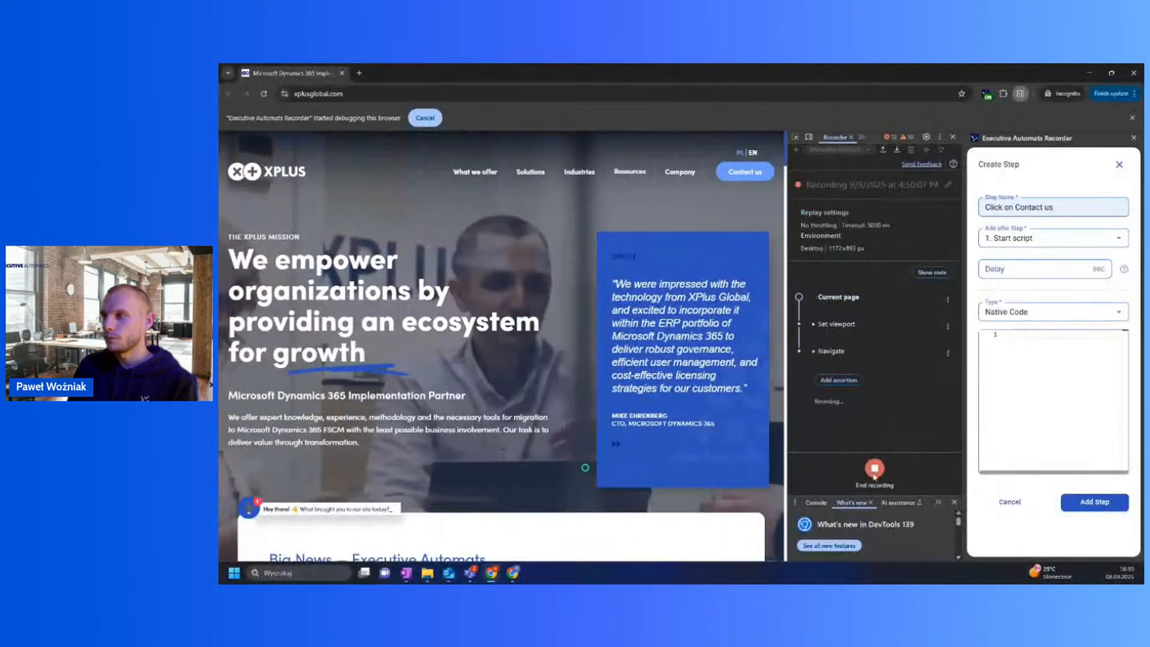
left_click(736, 170)
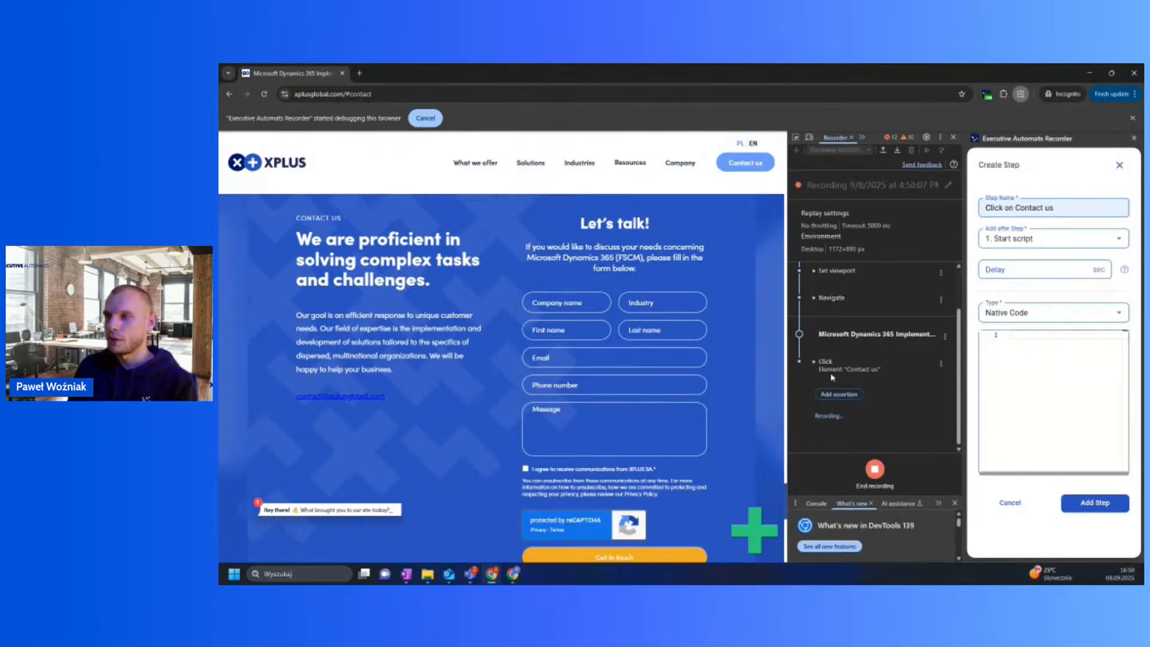
Step: Expand the recorded Contact us click entry and show the recording's generated Puppeteer code
left_click(849, 371)
left_click(848, 371)
left_click(848, 371)
scroll(849, 372, "down", 1)
left_click(849, 371)
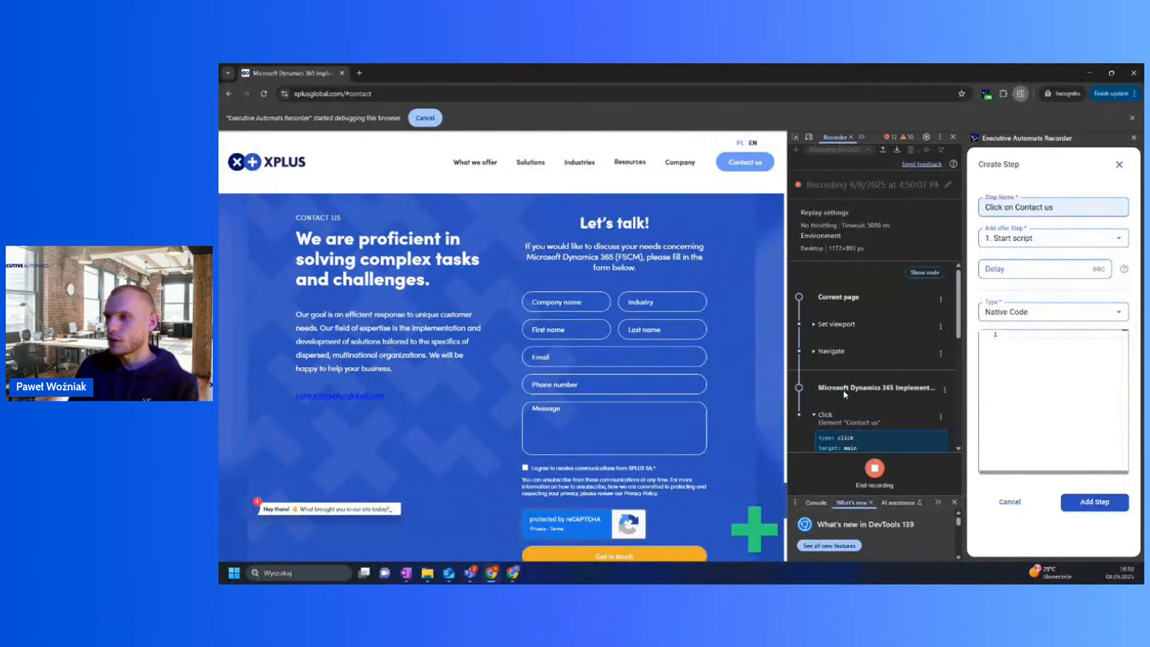
left_click(921, 274)
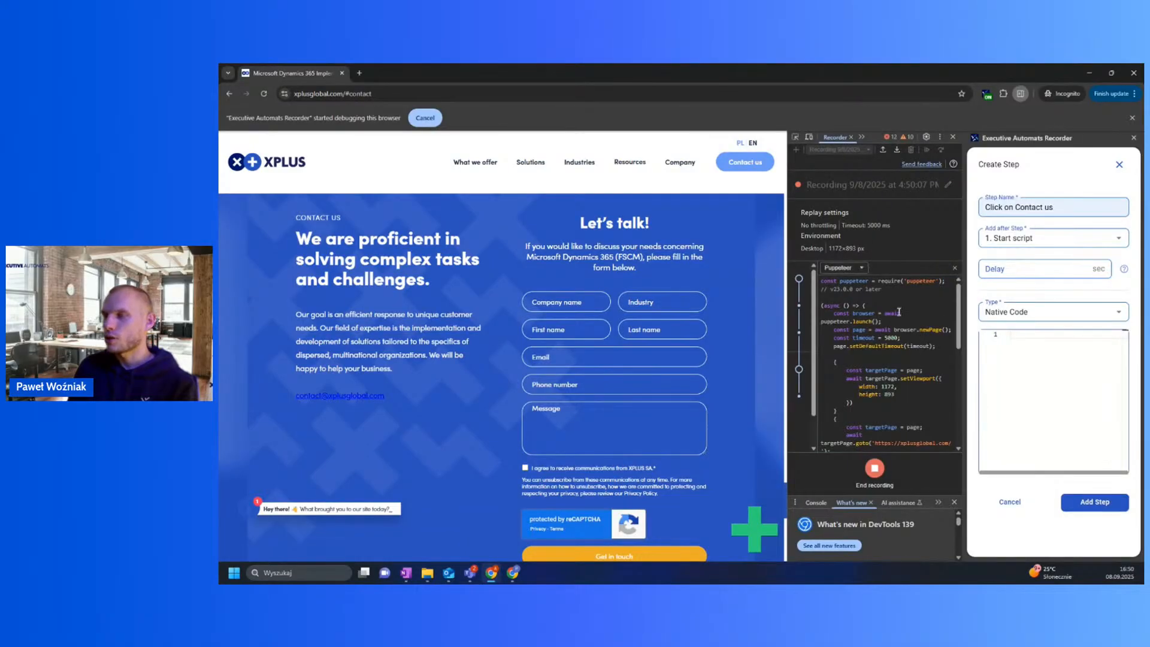
Step: Copy the aria-based Contact us locator call from the Puppeteer code and close the developer tools
left_click_drag(786, 375, 695, 375)
left_click(754, 373)
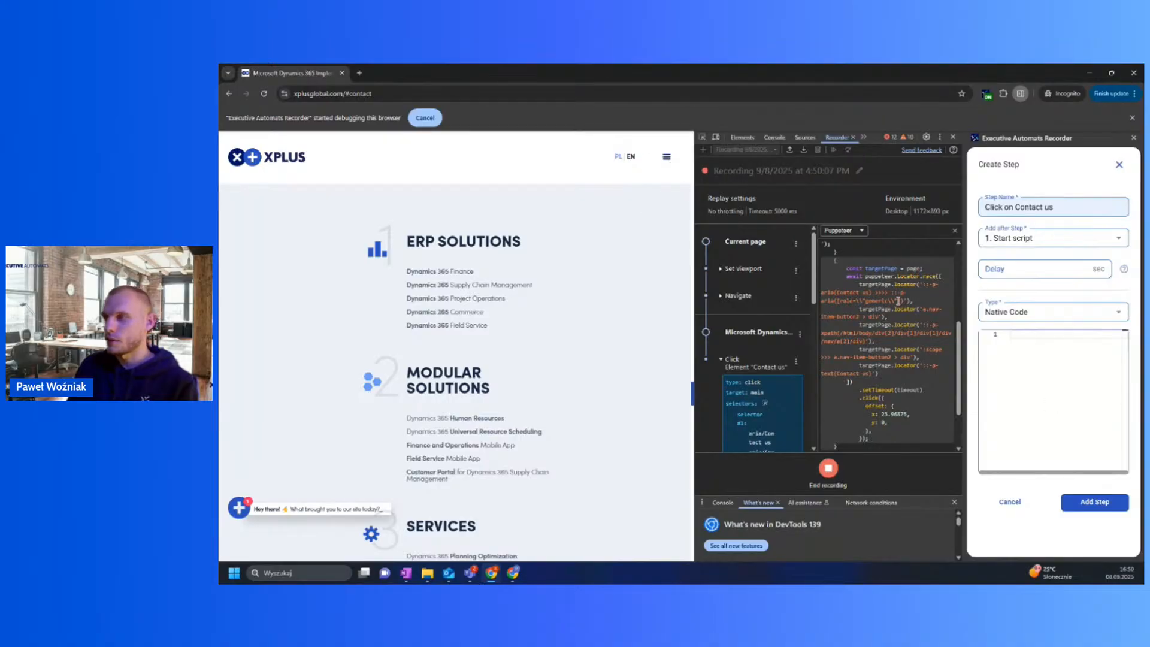
left_click_drag(894, 285, 912, 306)
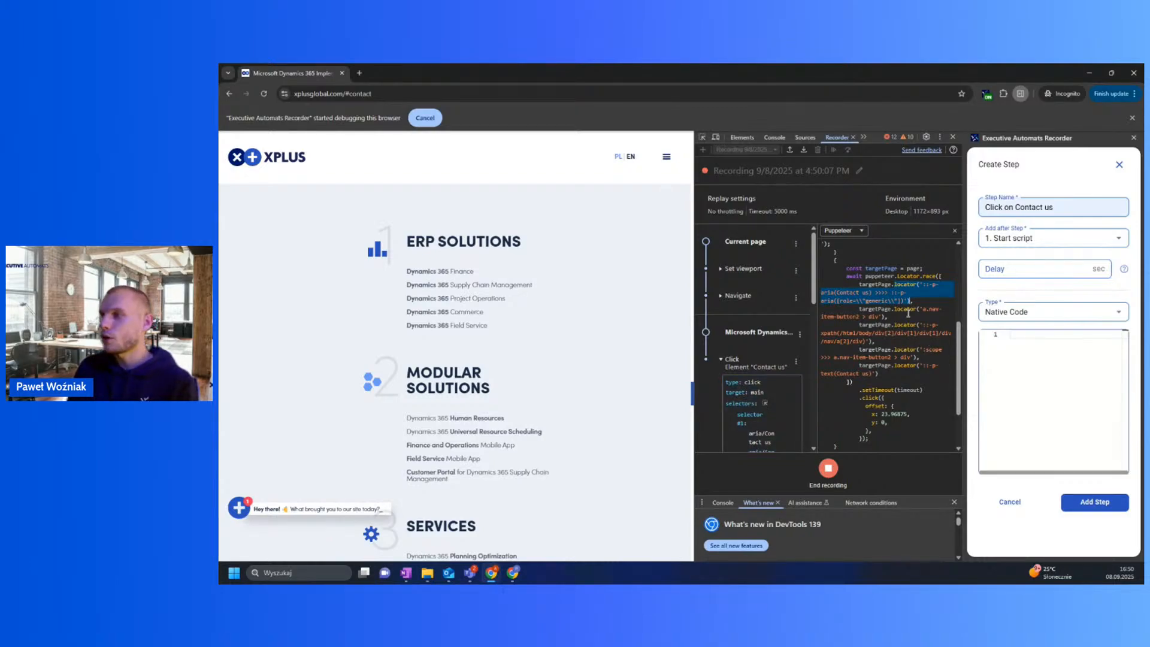
left_click(908, 314)
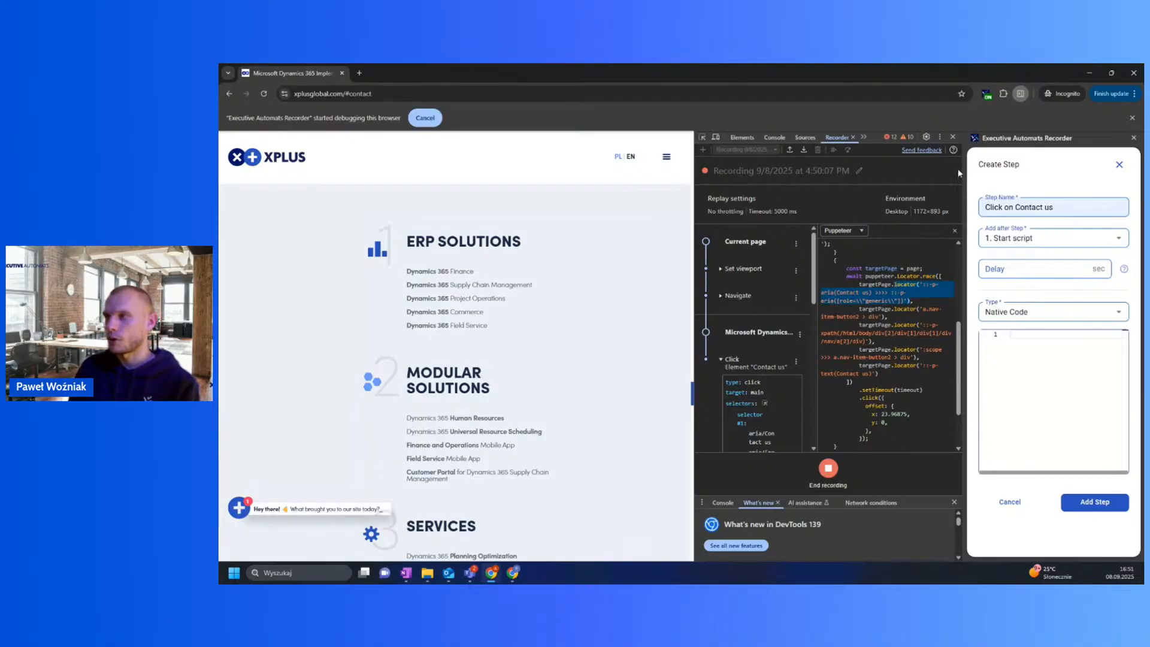
left_click(952, 137)
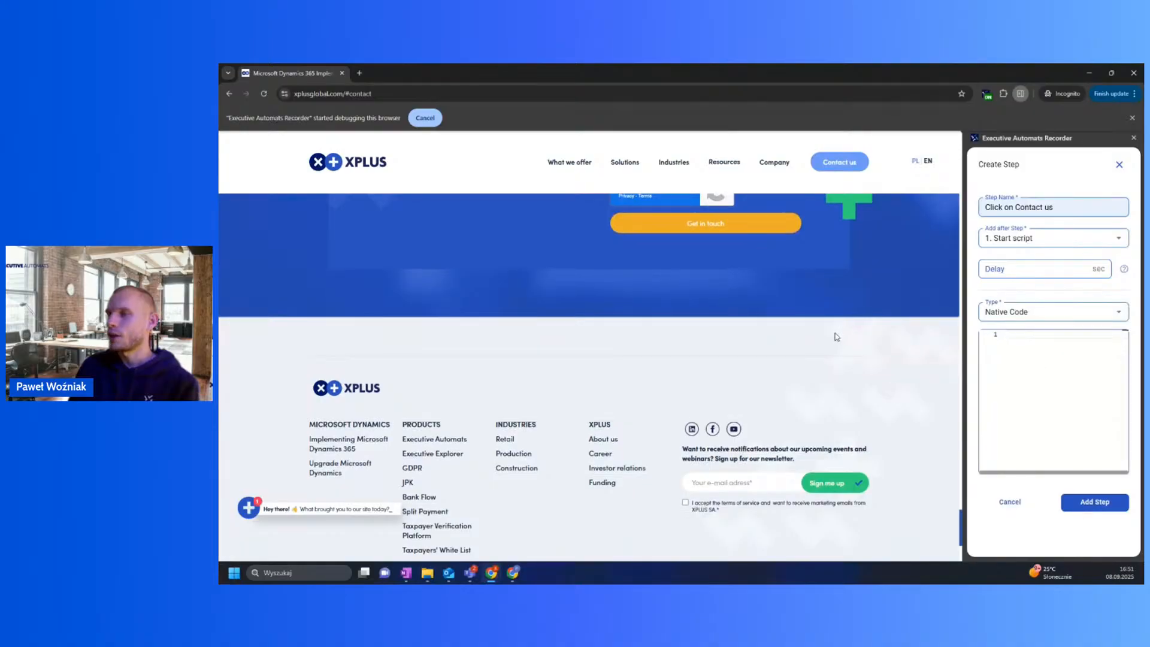
scroll(837, 337, "up", 20)
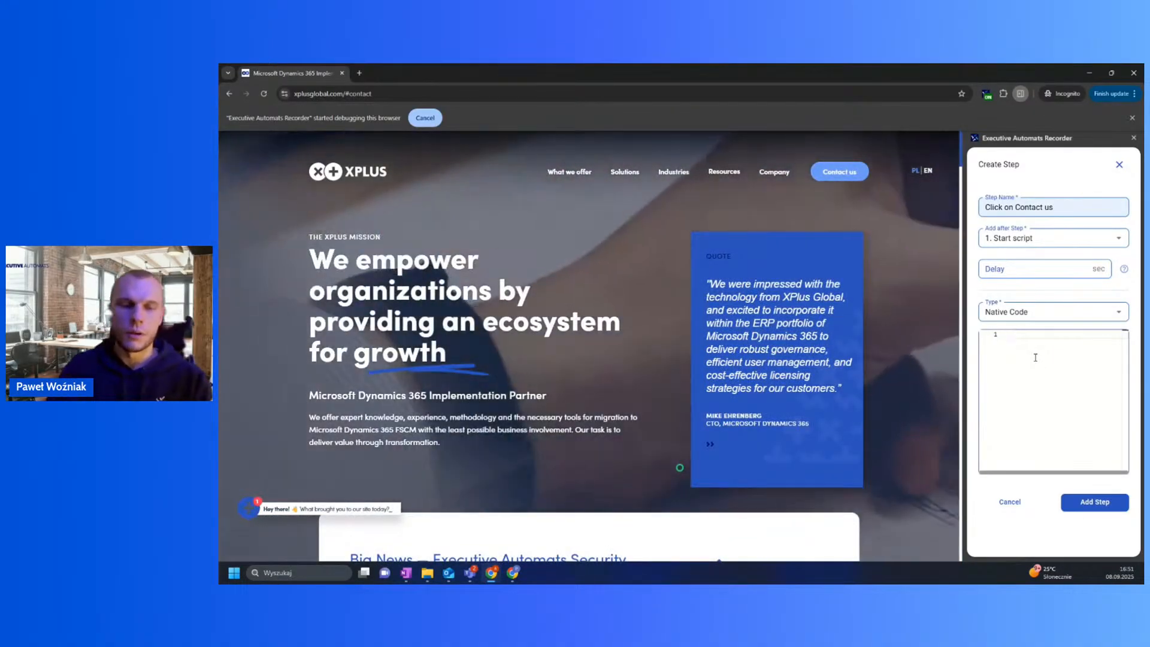
Step: Write the native code as "await page." followed by the copied Contact us aria locator and ".click()"
type("await")
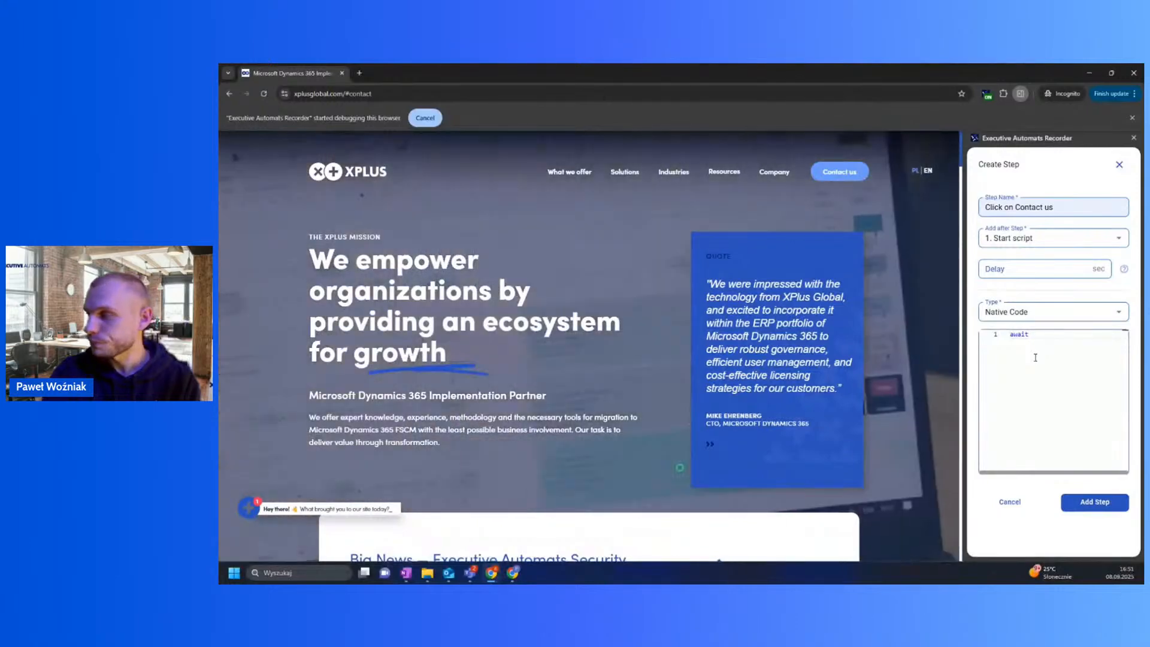
type("pa")
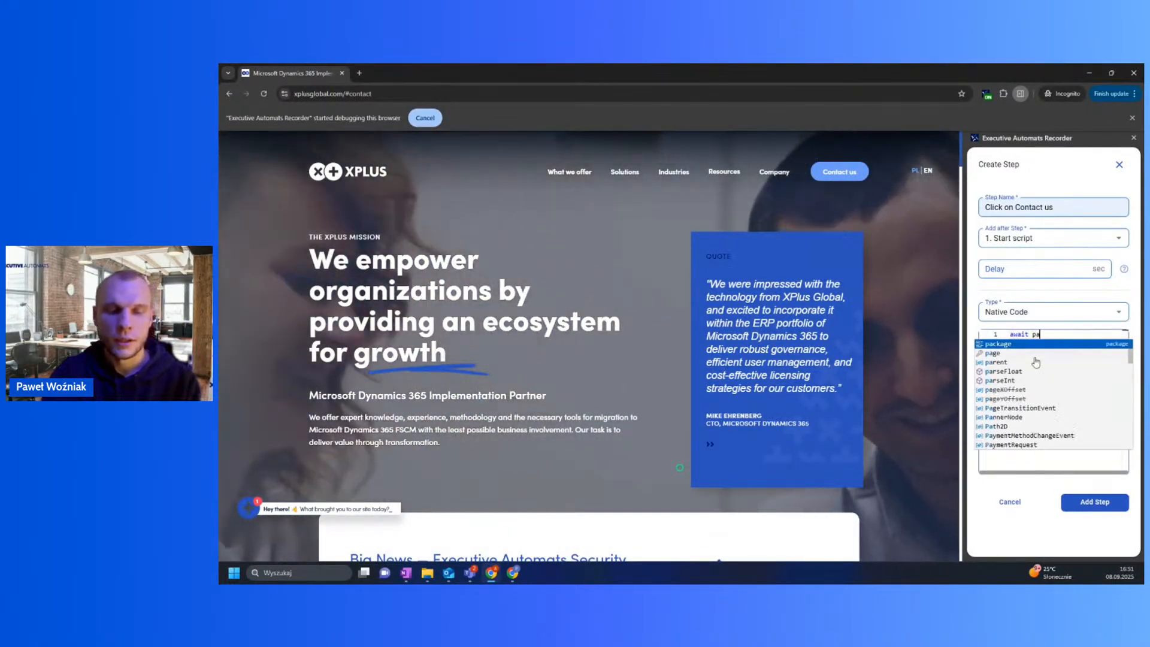
type("ge")
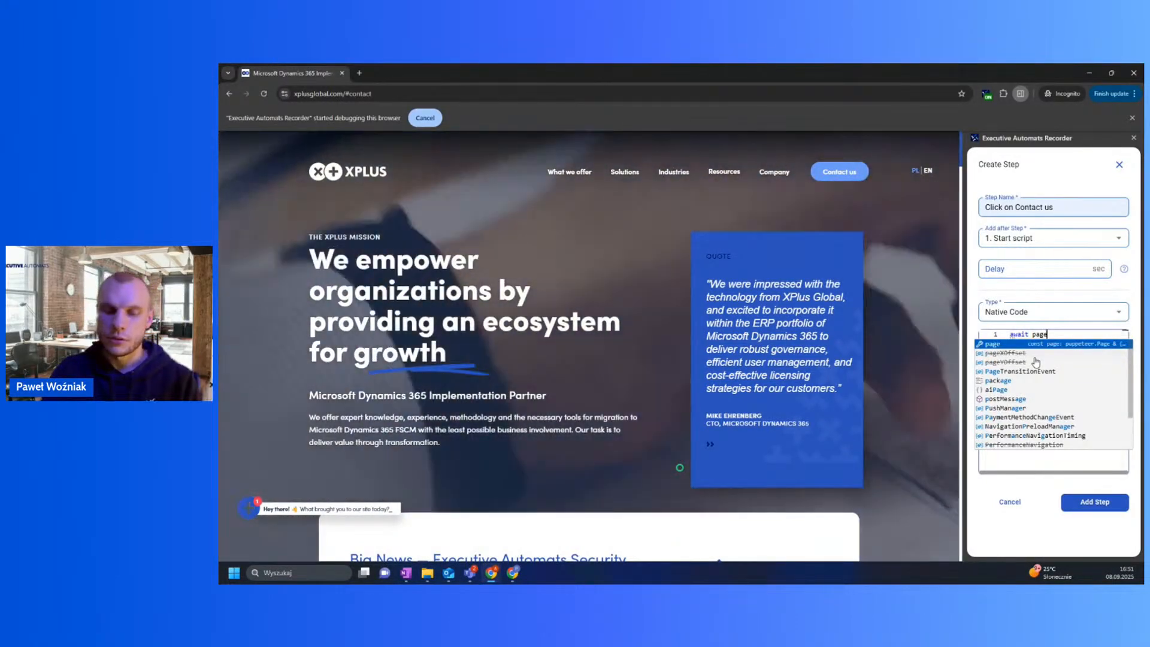
type(".")
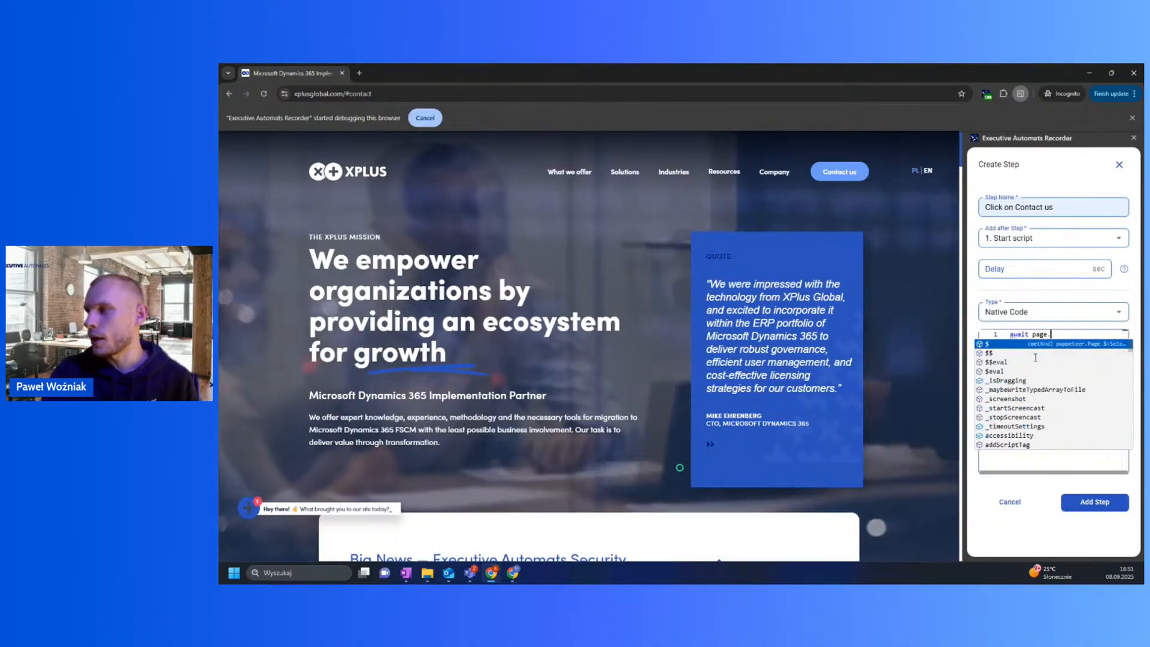
key("ctrl+v")
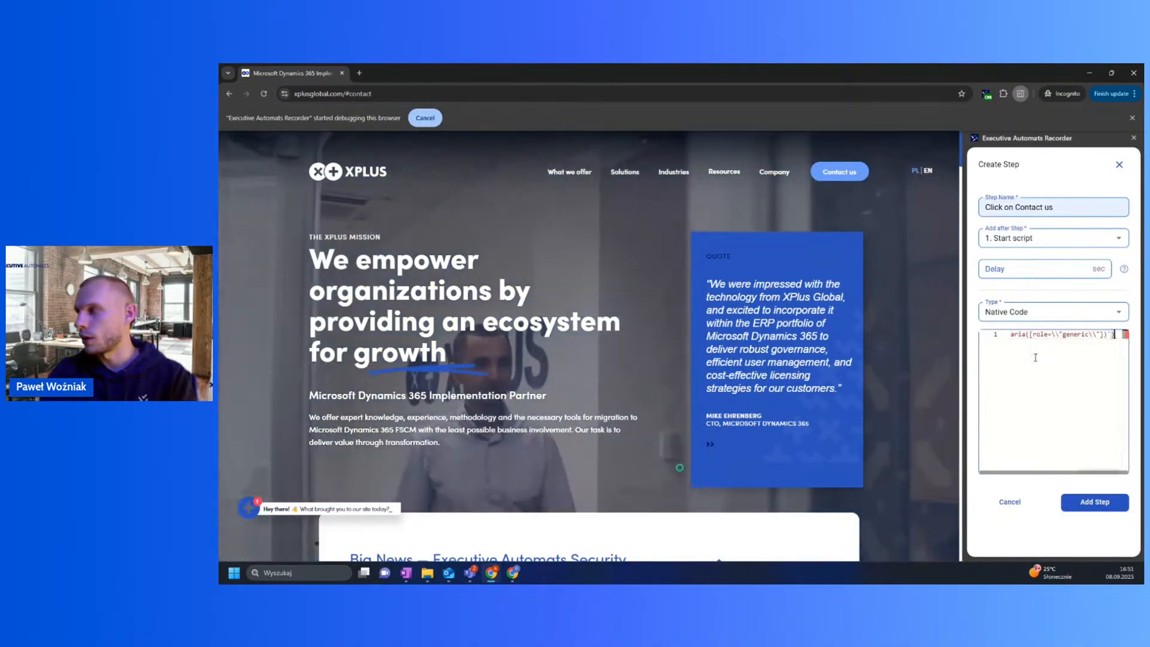
mouse_move(1094, 471)
left_mouse_down()
mouse_move(1012, 470)
mouse_move(1099, 465)
left_mouse_up()
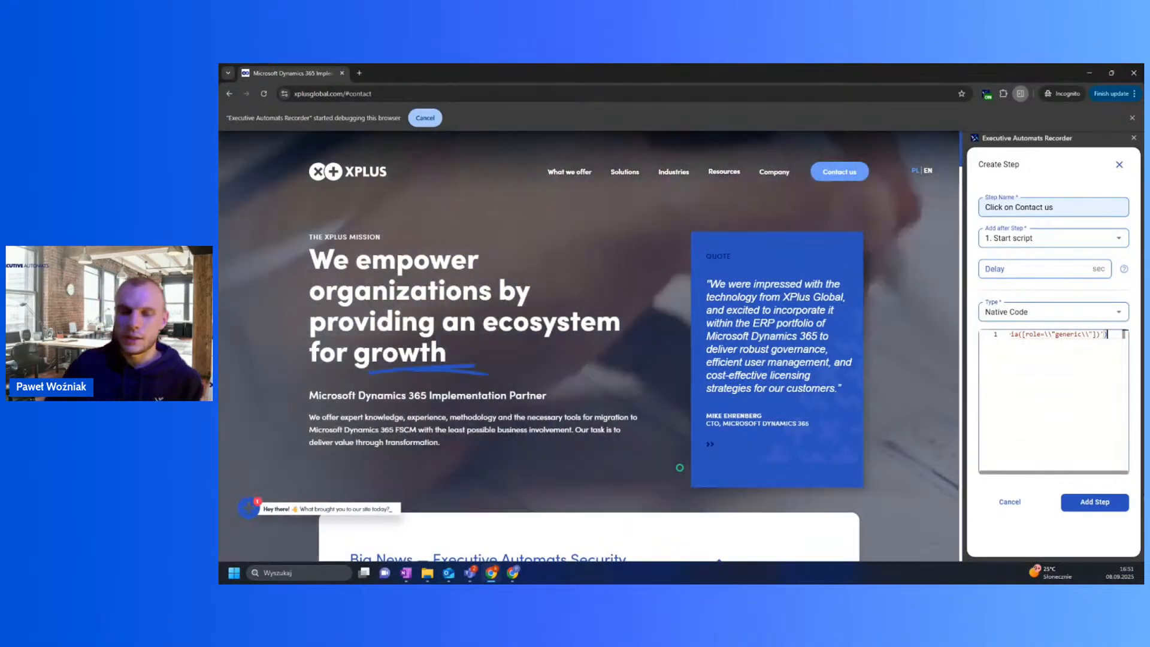
type(".")
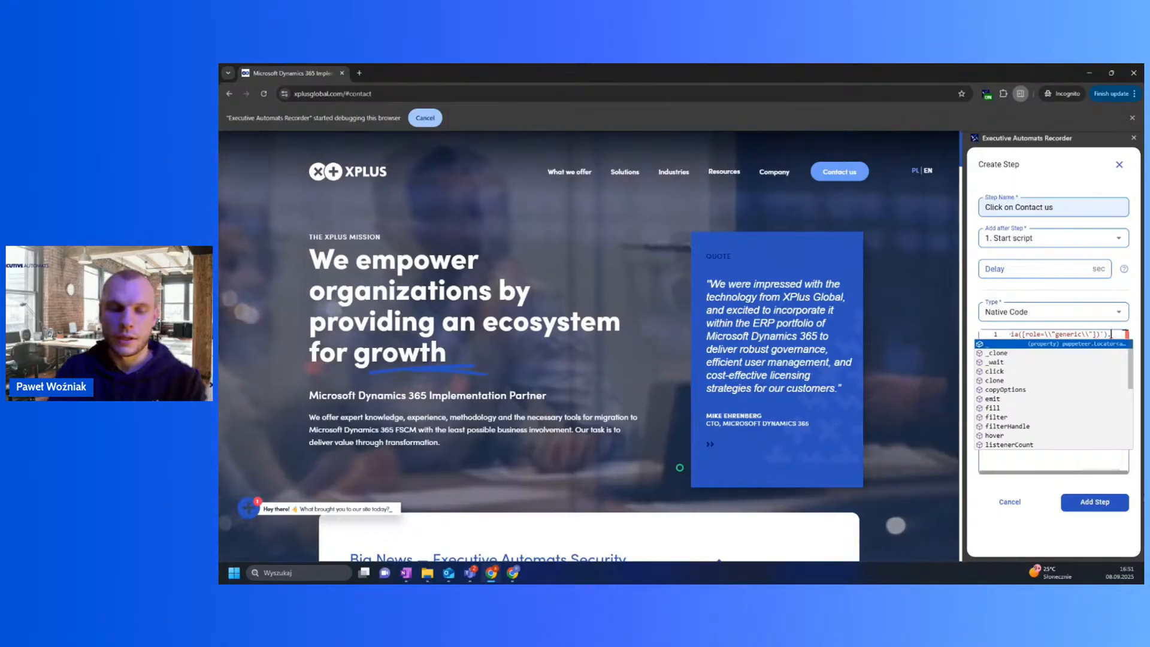
type("click")
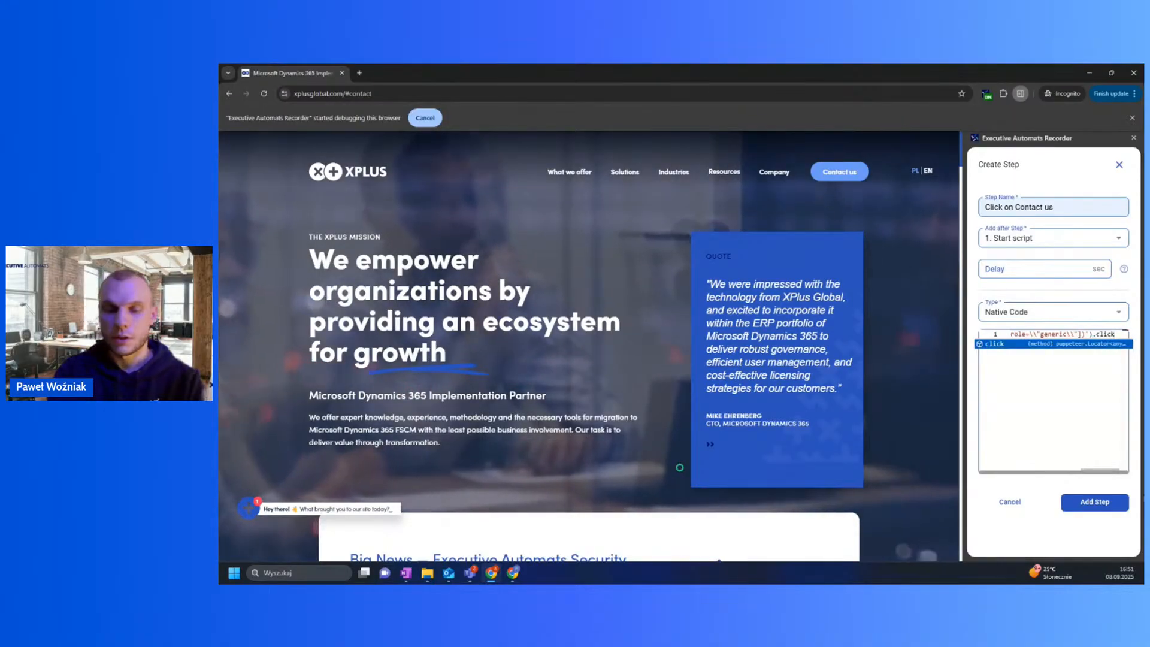
type("(")
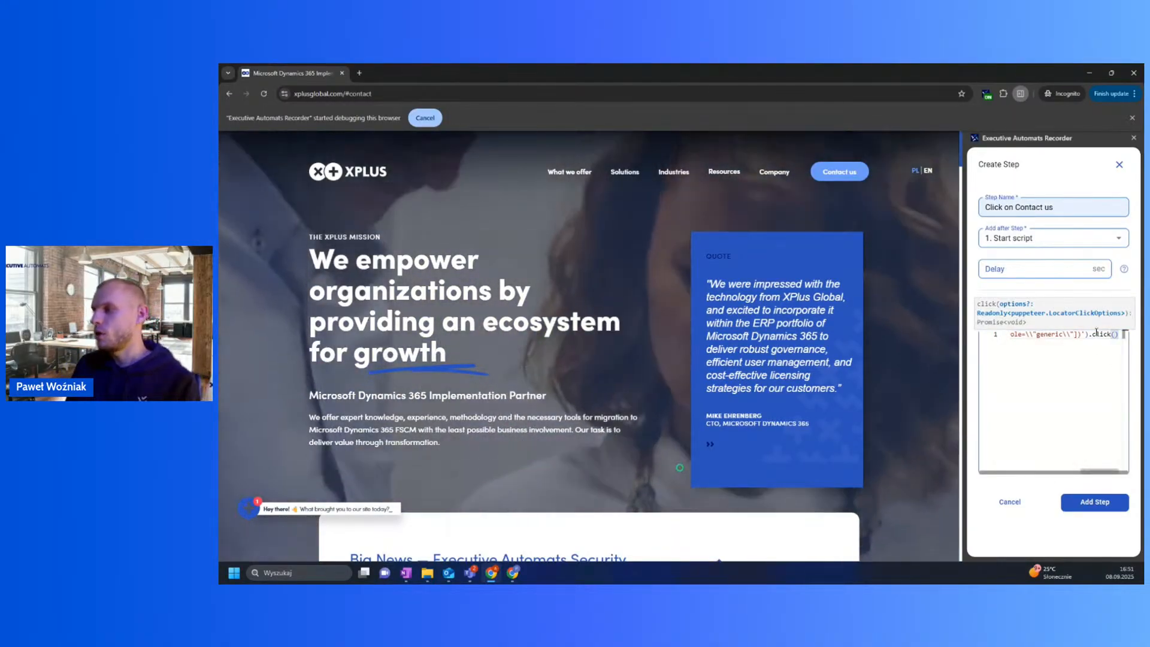
Step: Review the full code line and add the "Click on Contact us" step to the AI Features script
left_click(1093, 334)
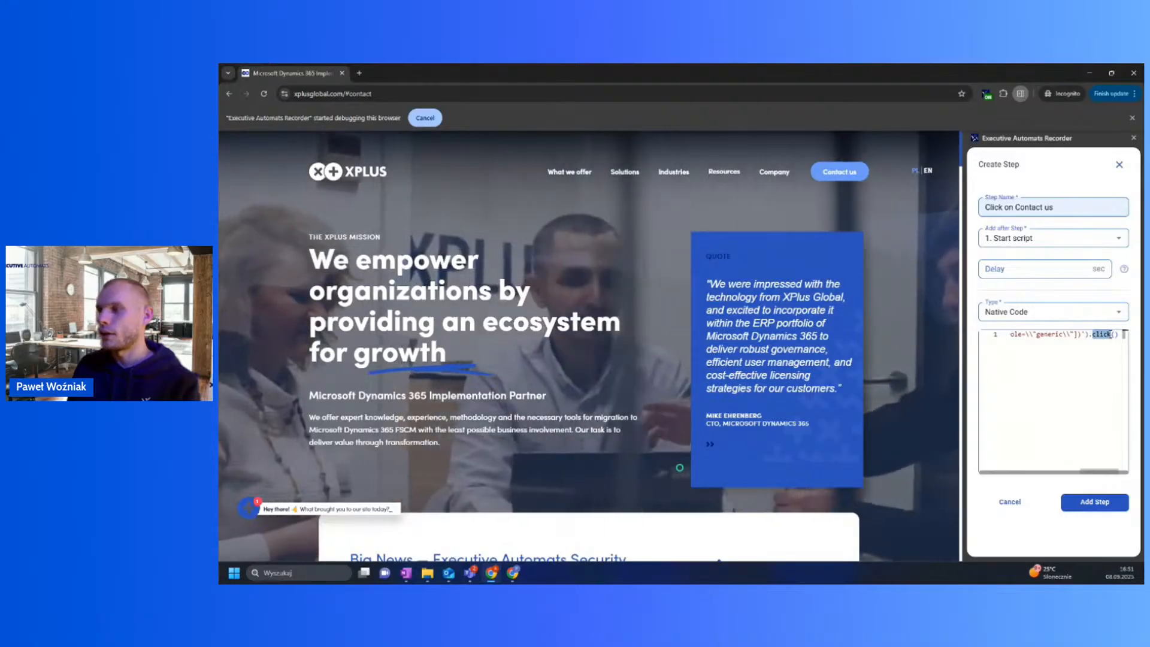
mouse_move(1110, 333)
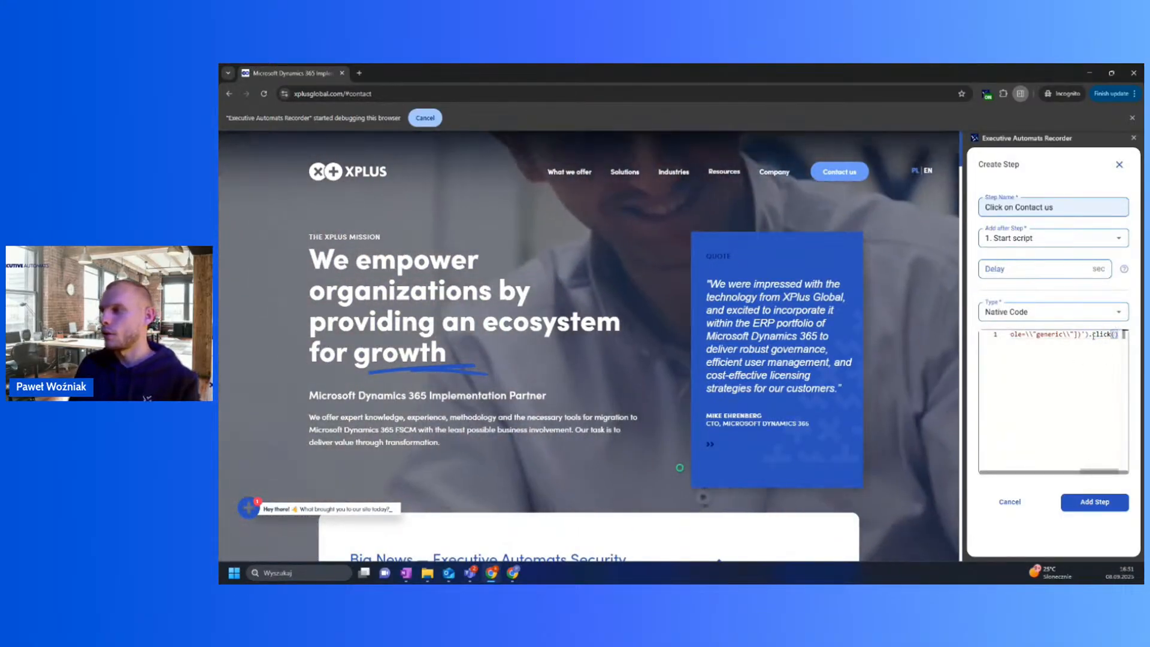
double_click(1108, 334)
left_click(1117, 335)
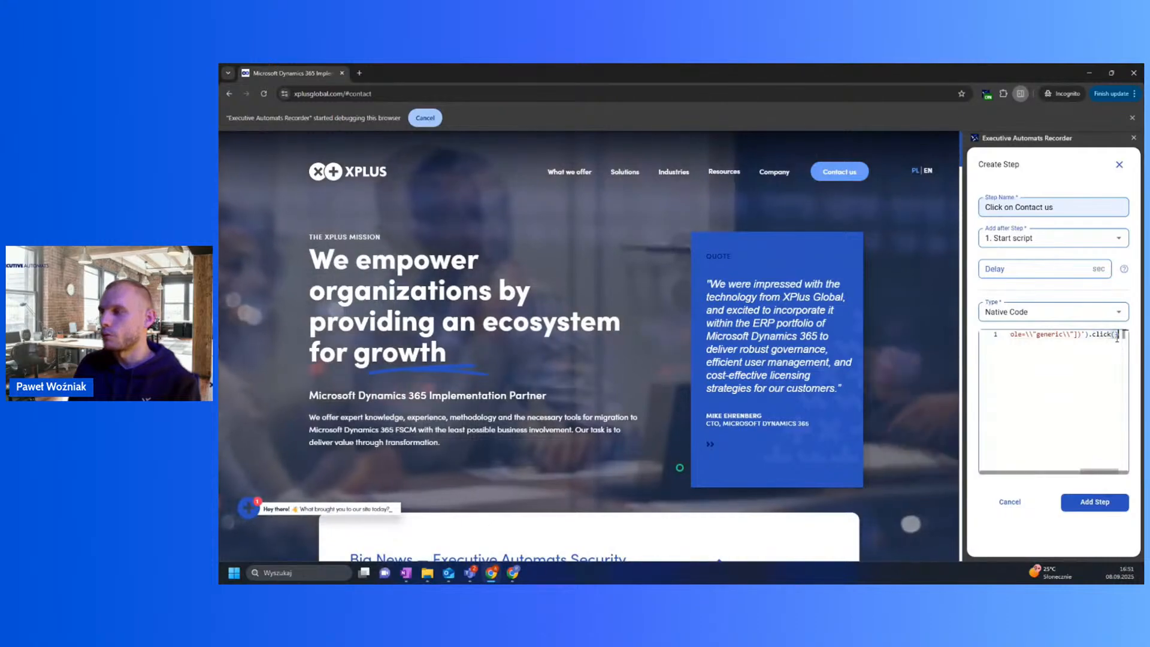
left_click_drag(1071, 339, 1001, 337)
left_click(1026, 382)
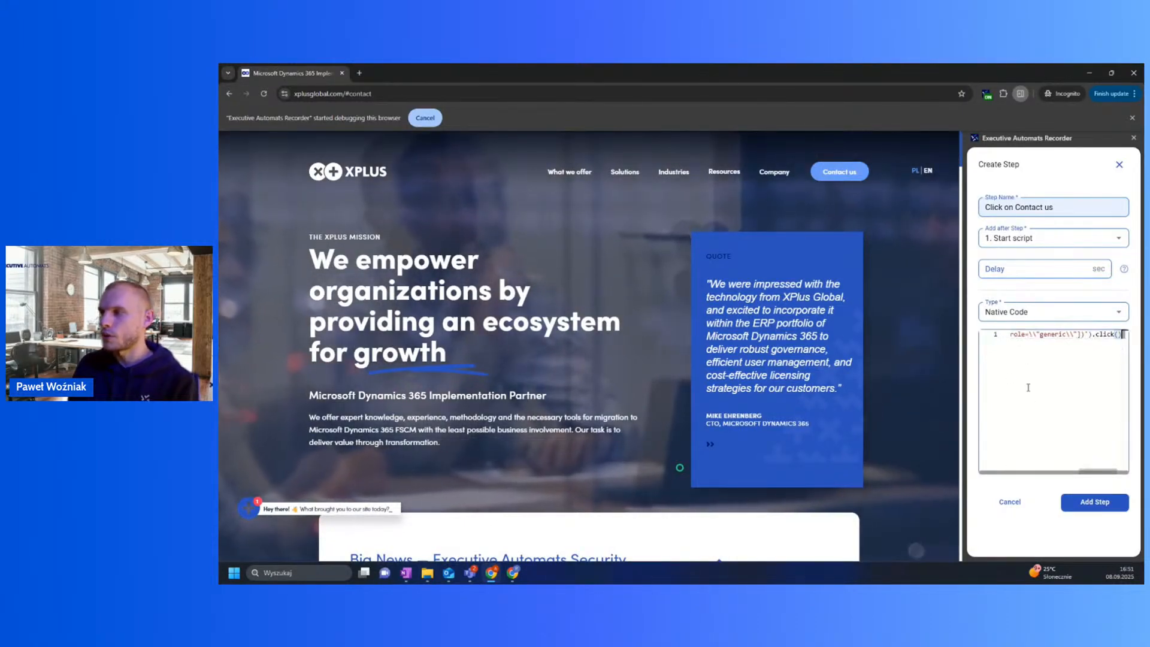
left_click_drag(1093, 474, 1138, 437)
left_click(1094, 502)
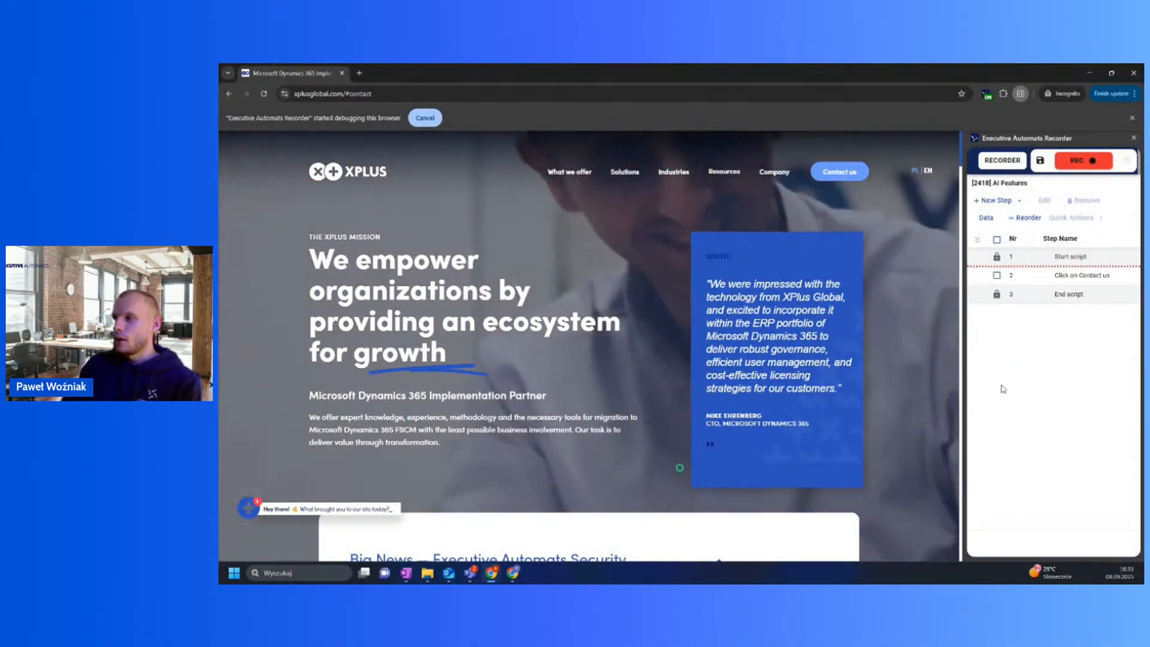
Step: Set the "Click on Contact us" step as the start point, and reset the recorder position
mouse_move(1024, 283)
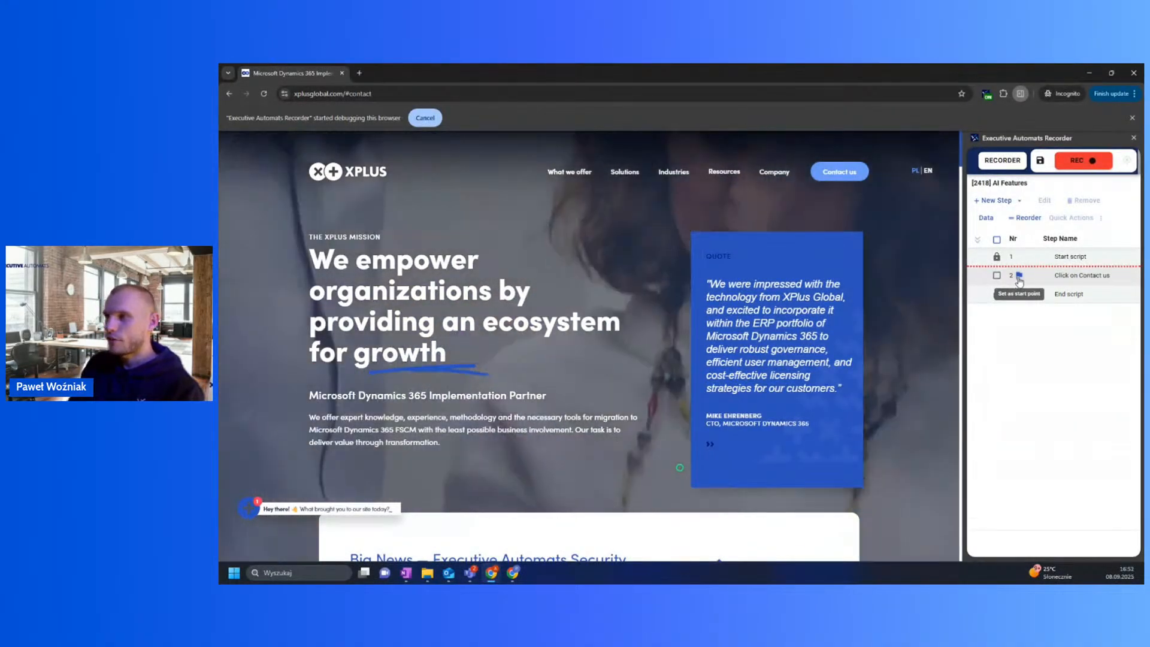
left_click(1018, 279)
left_click(1015, 277)
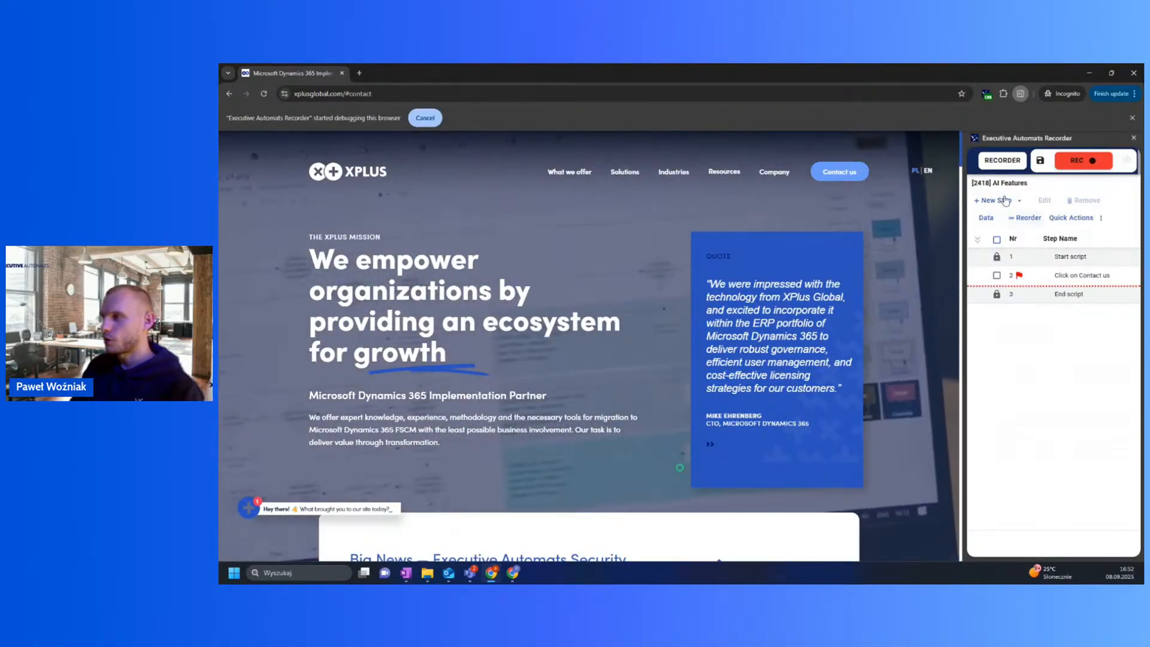
left_click(1007, 200)
left_click(1007, 200)
left_click(1101, 219)
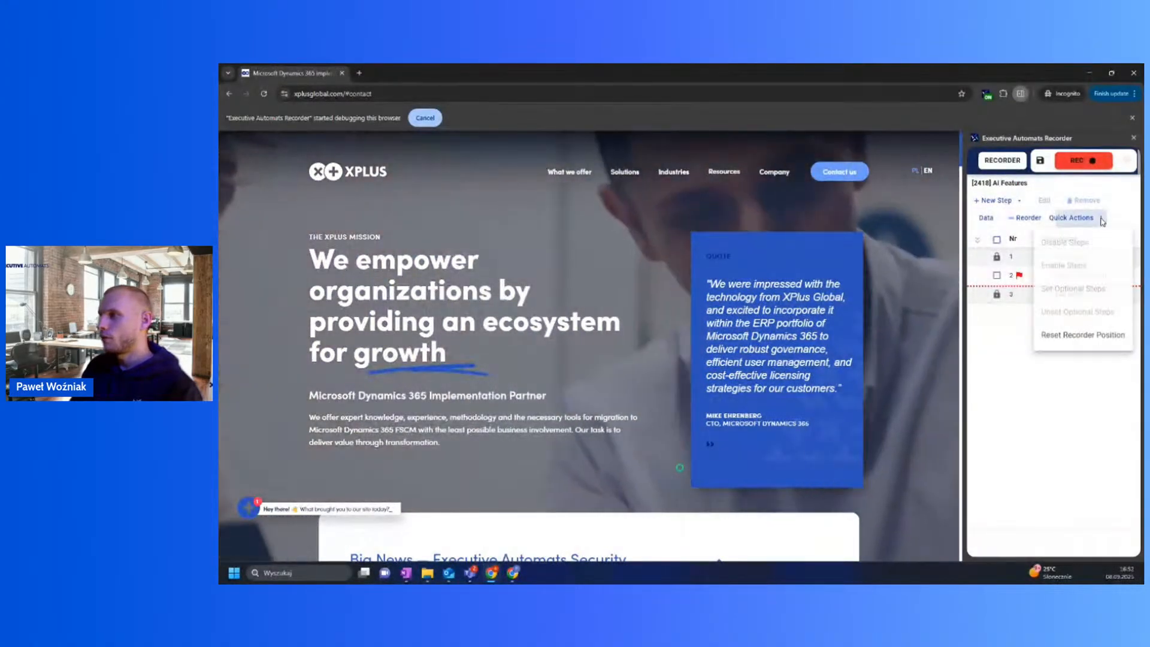
left_click(1097, 337)
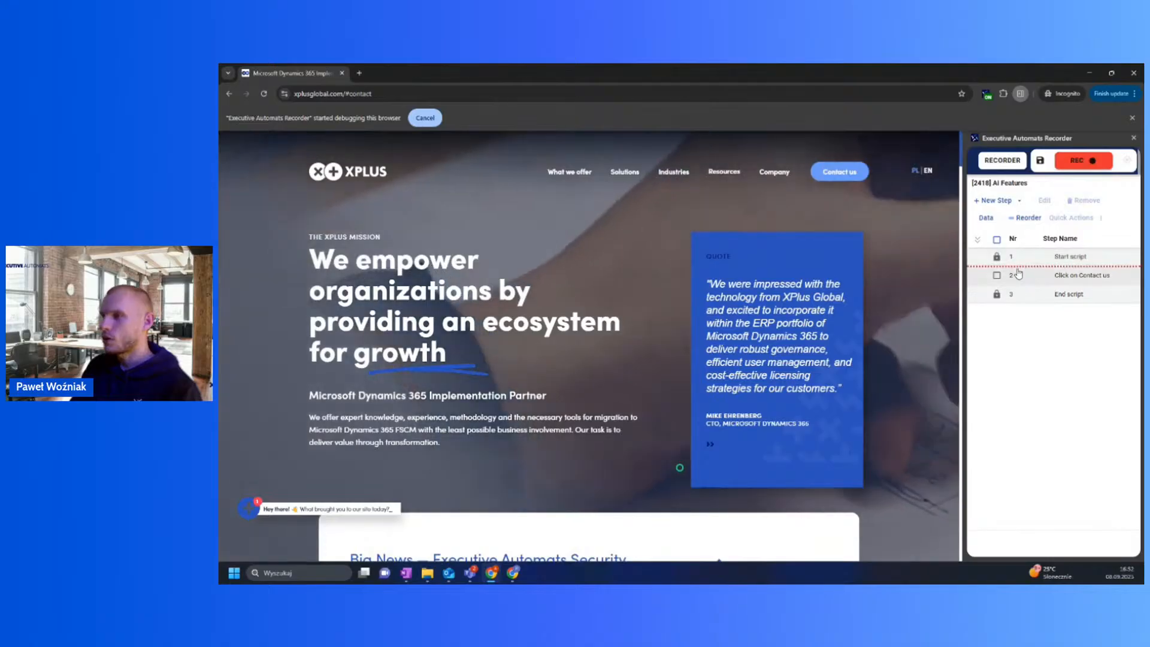
Step: Widen the recorder pane and set the "Click on Contact us" step as the start point
left_click_drag(961, 287, 894, 293)
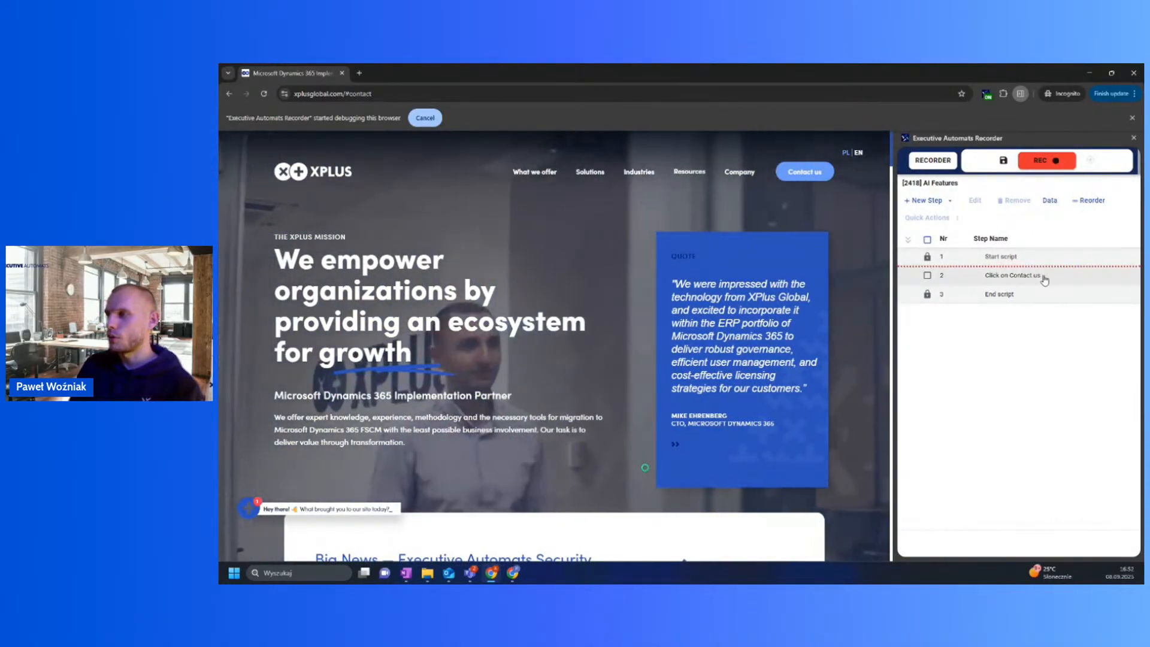
mouse_move(949, 281)
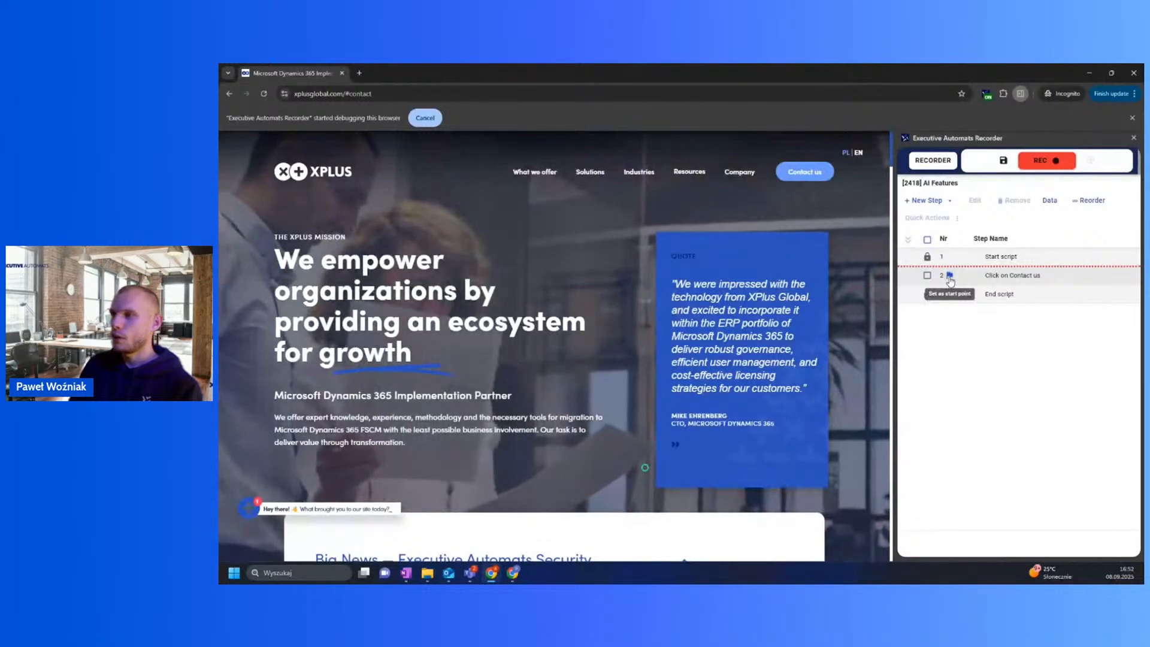
left_click(950, 279)
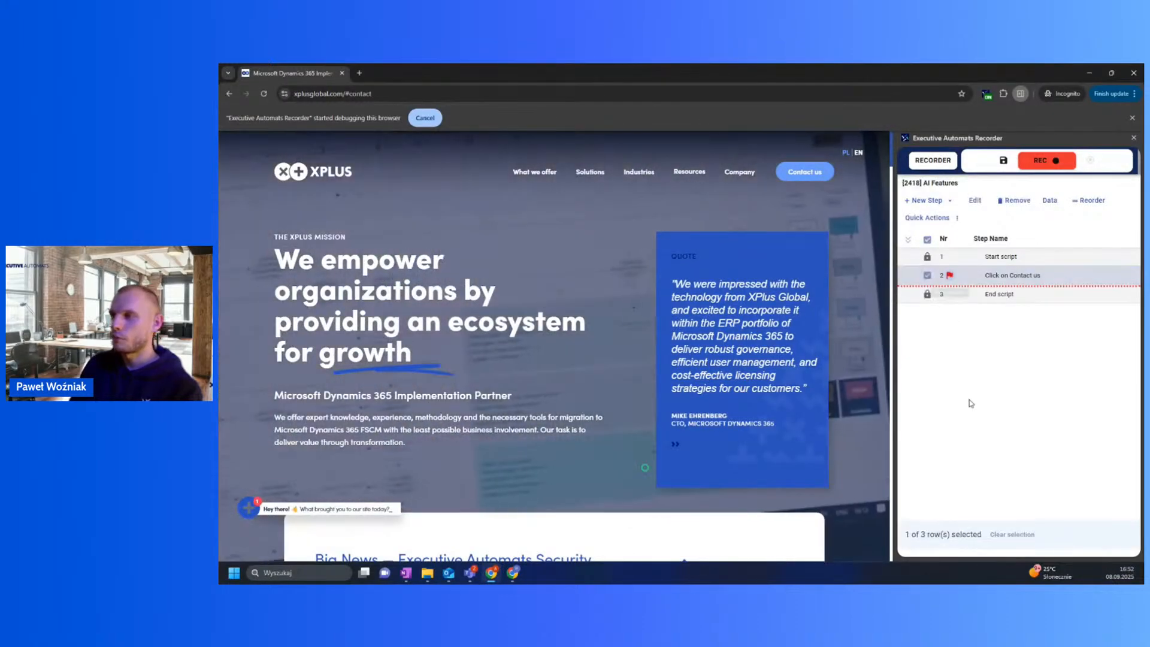
Step: Review the quick actions available for the "Click on Contact us" step, and clear the step selection
left_click(927, 275)
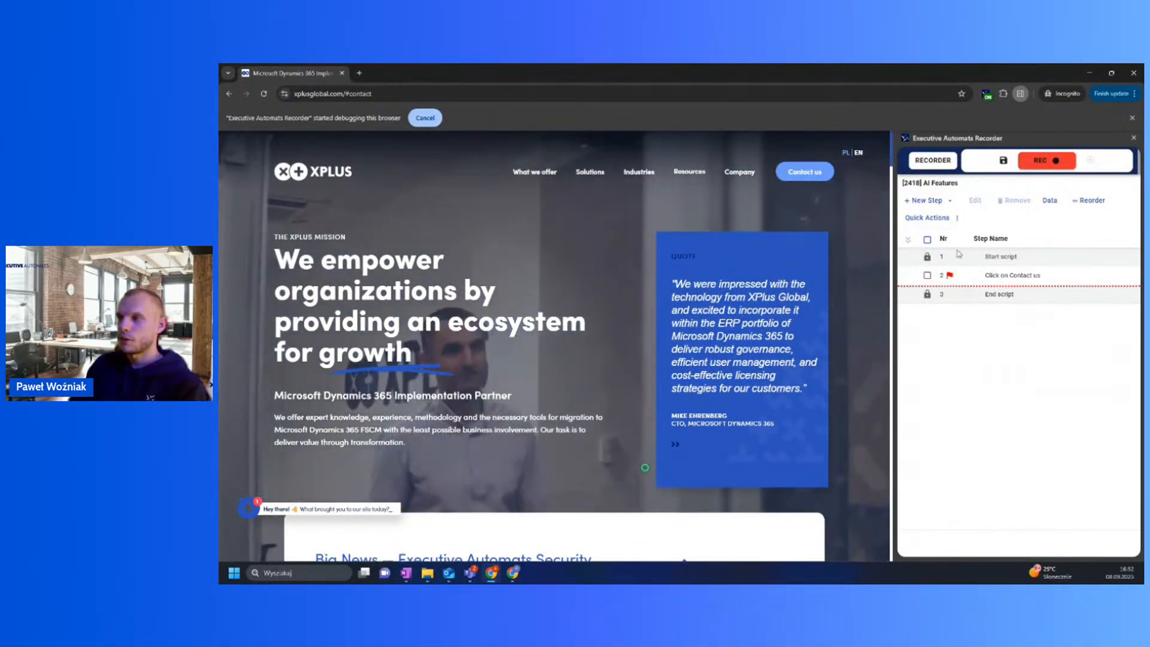
left_click(928, 277)
left_click(955, 219)
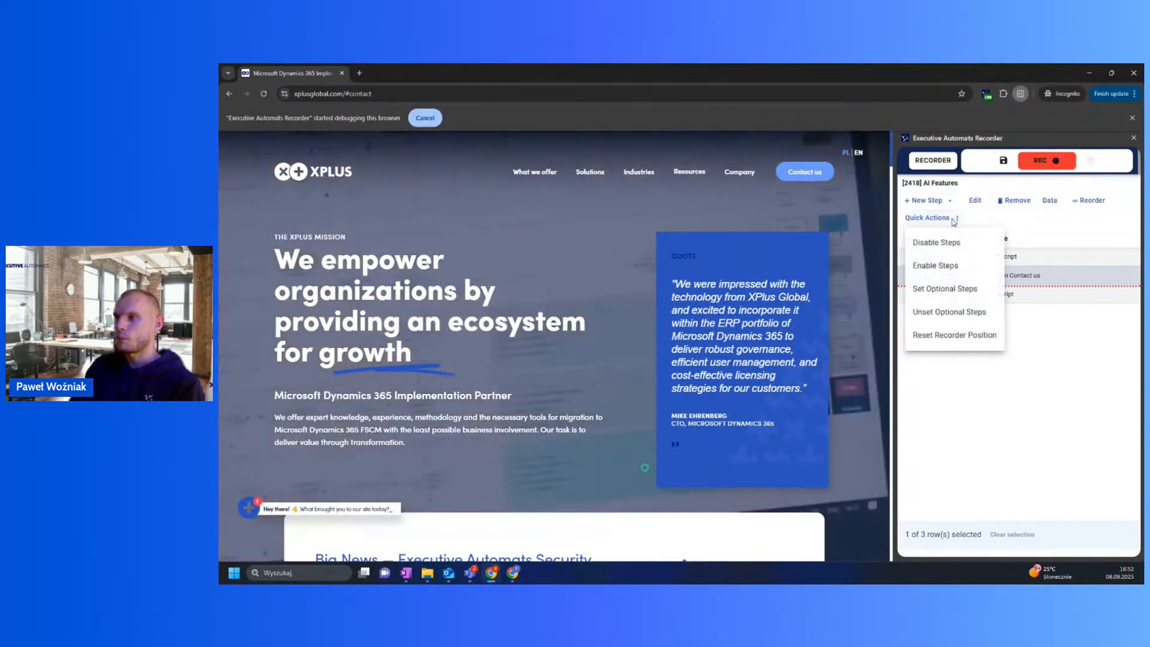
left_click(1060, 361)
left_click(927, 275)
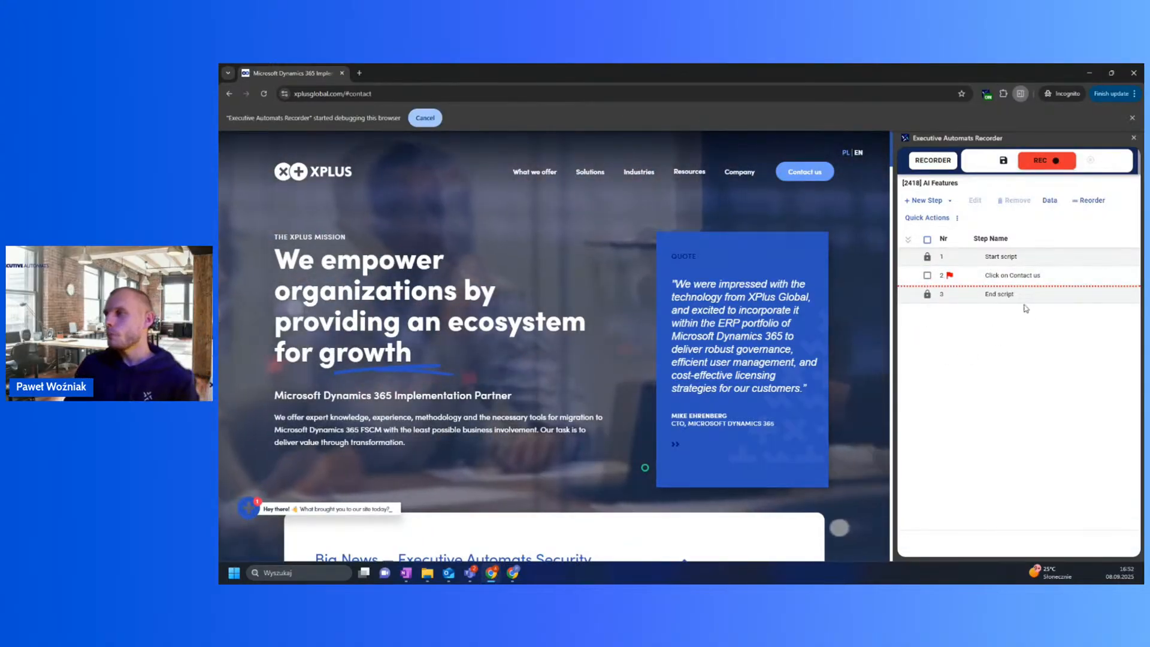
Step: Examine the website's contact form and start creating a new AI Action step in the AI Features script
left_click(927, 202)
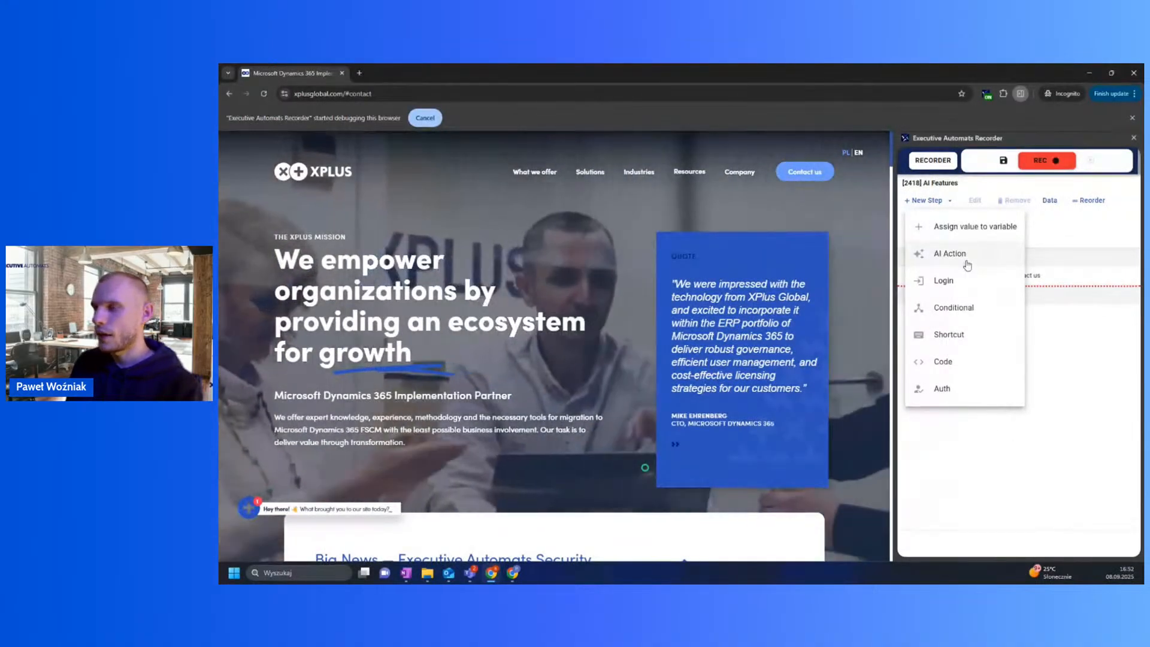
scroll(728, 304, "down", 5)
scroll(728, 304, "up", 3)
scroll(728, 303, "down", 10)
scroll(728, 304, "down", 5)
scroll(728, 304, "up", 15)
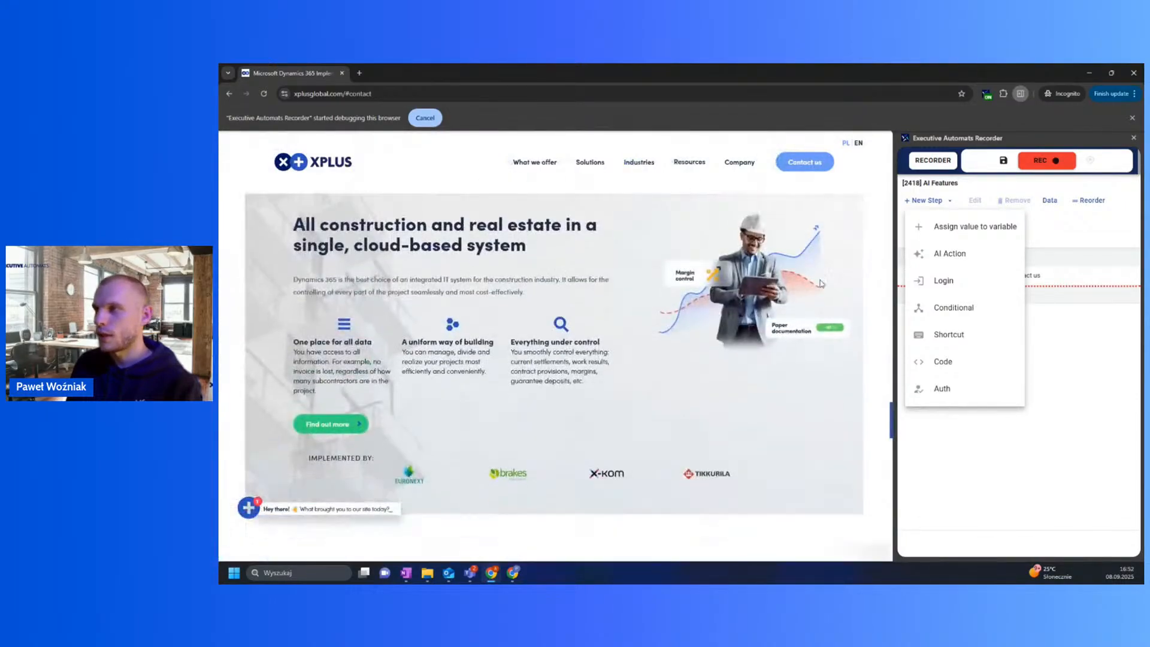
scroll(822, 293, "down", 15)
scroll(824, 309, "up", 3)
scroll(844, 310, "up", 5)
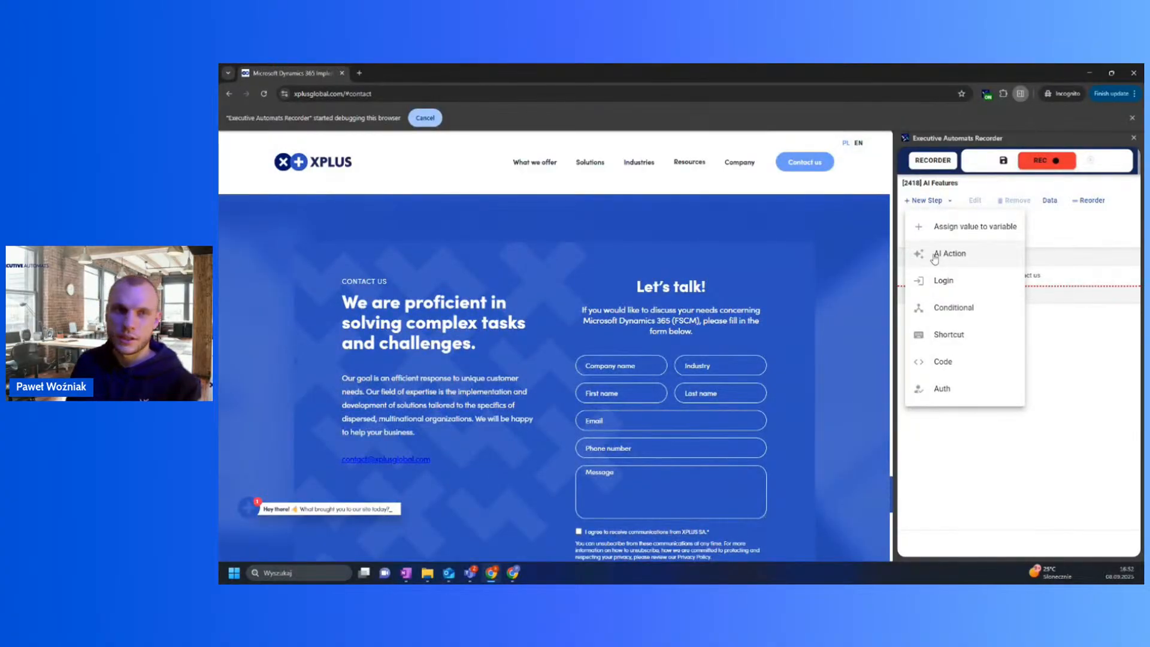
left_click(934, 258)
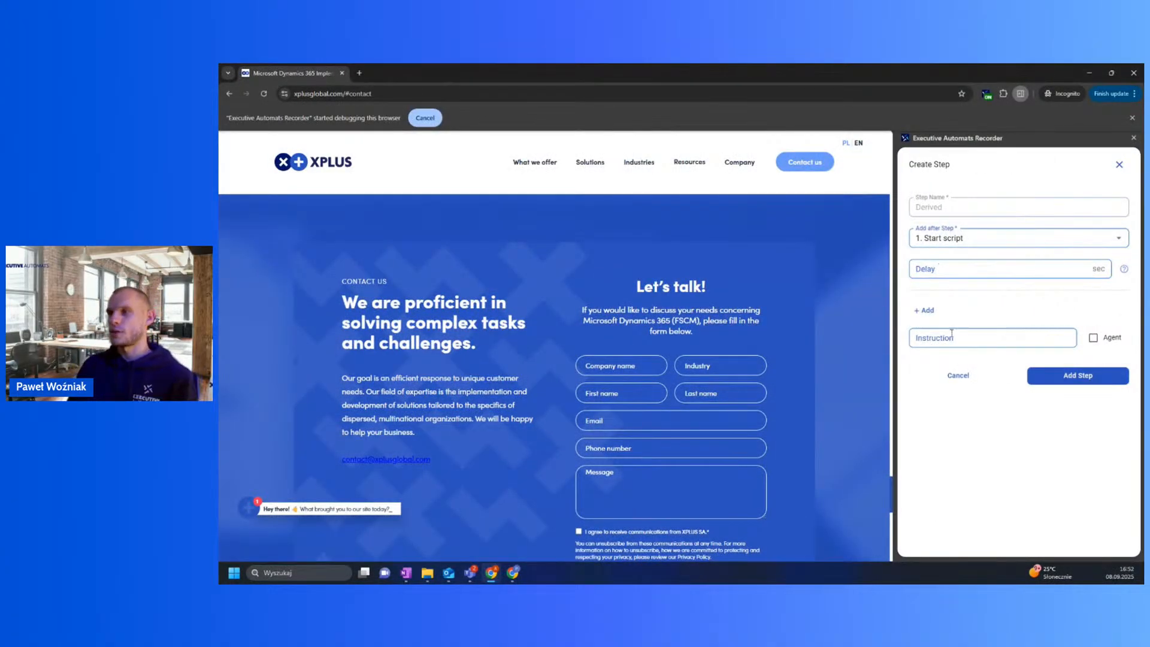
Step: Enable Agent for the AI step and set its instruction to "Complete contact form below, provide random values for all the fields."
left_click(949, 341)
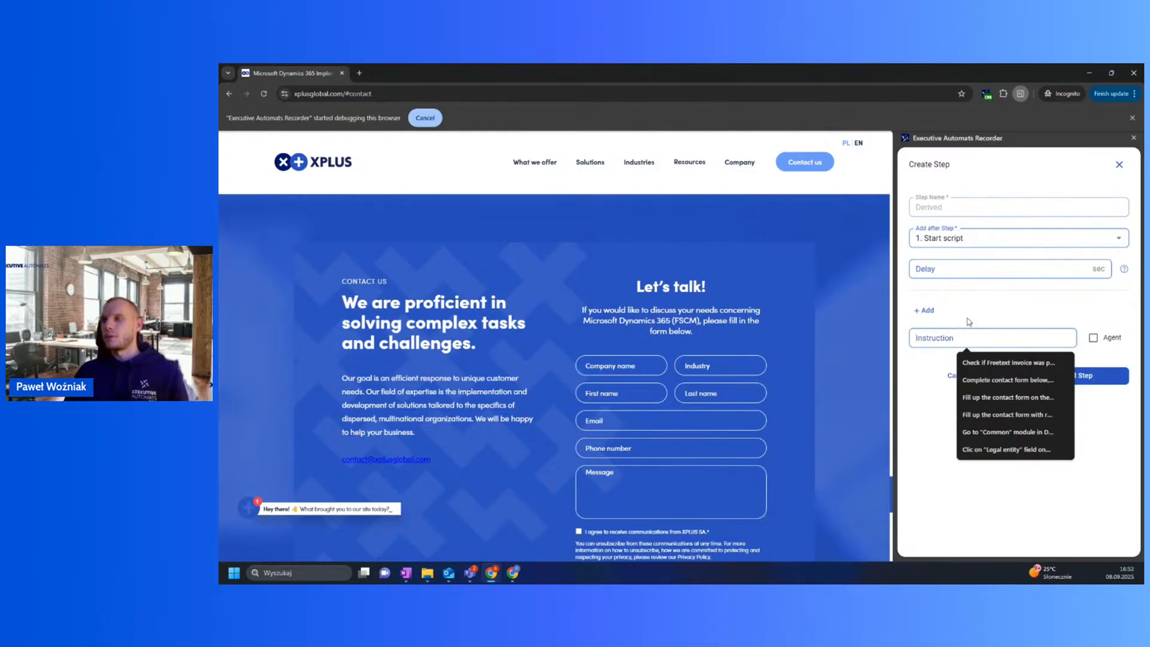
left_click(922, 366)
left_click(931, 337)
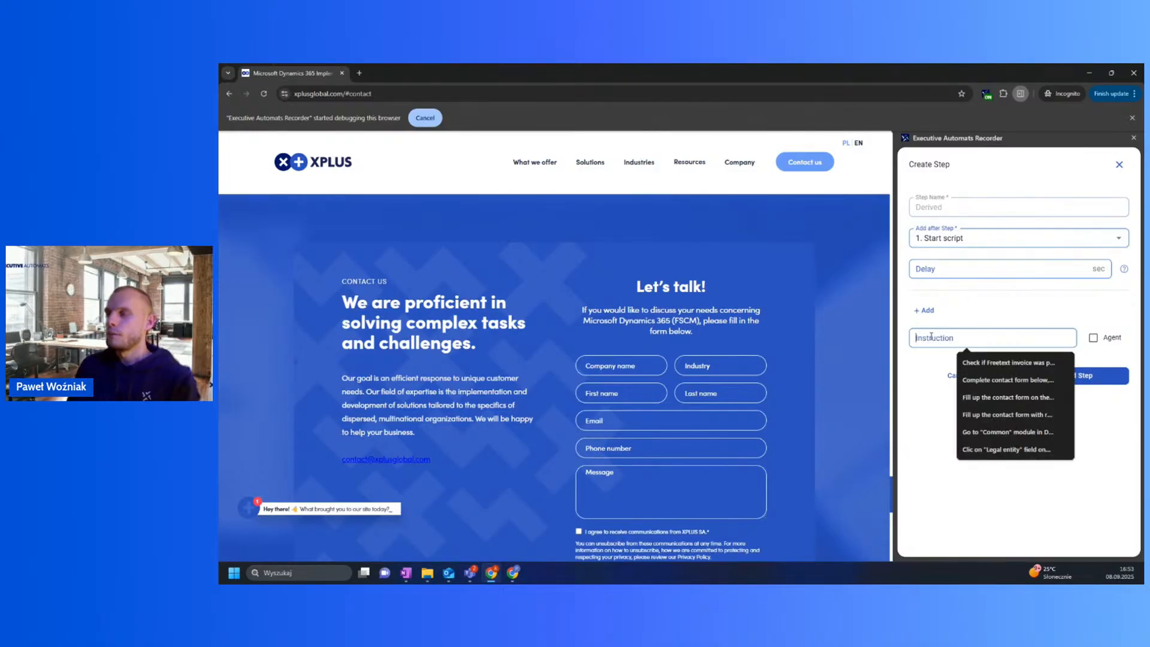
left_click(1093, 338)
left_click(973, 339)
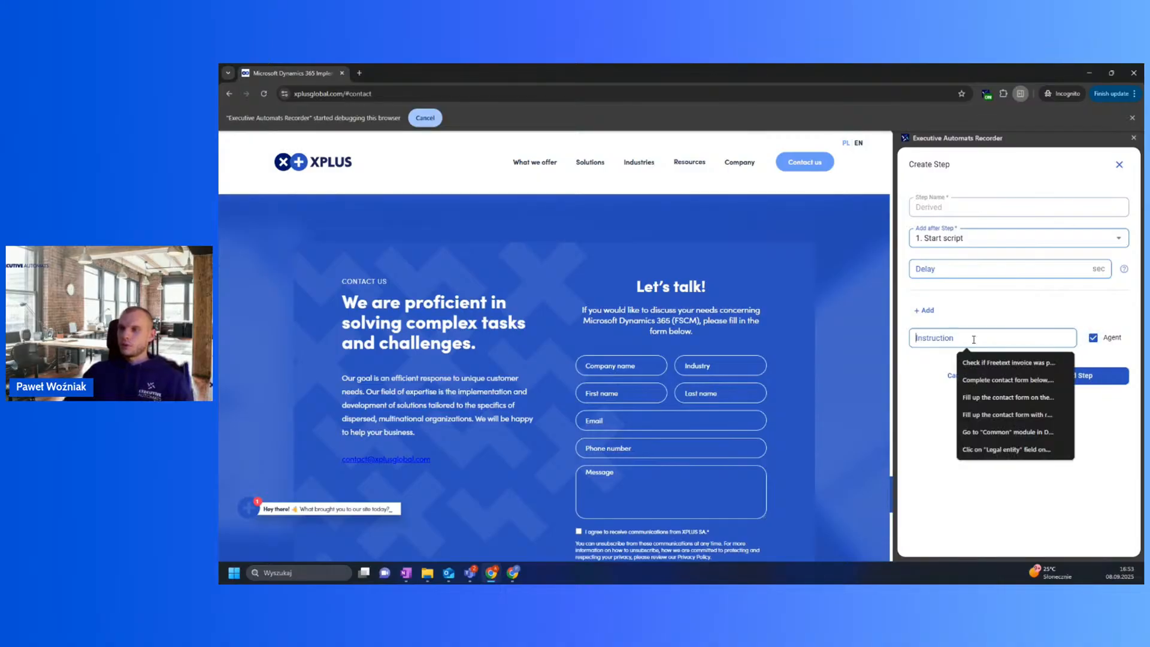
left_click(1008, 379)
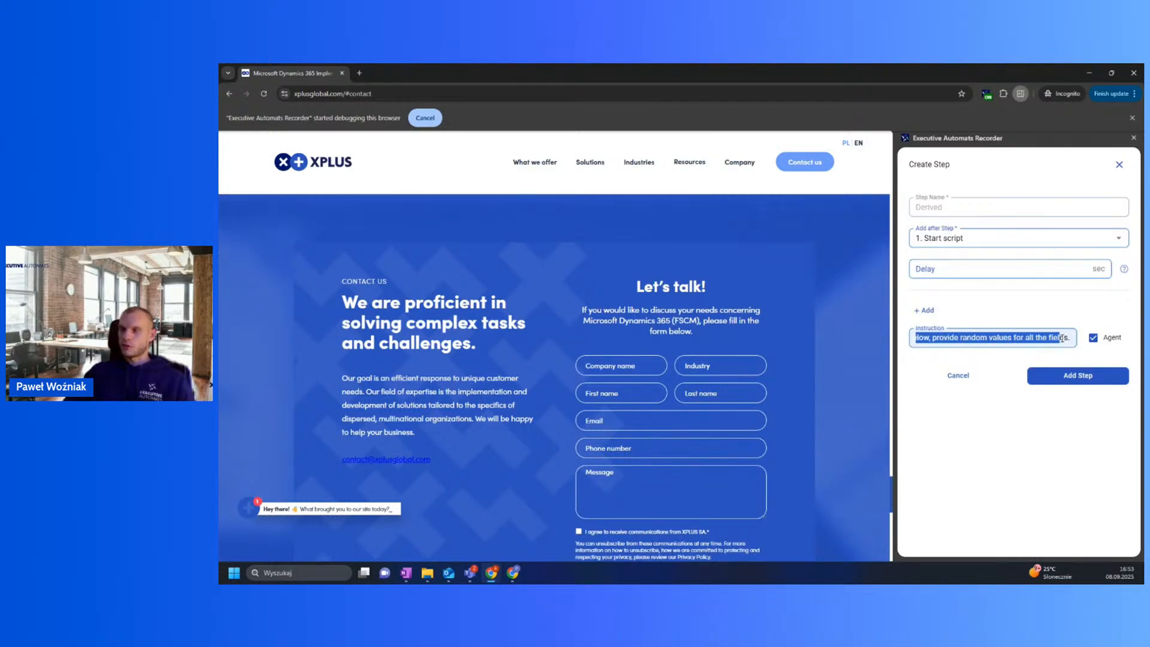
left_click(942, 354)
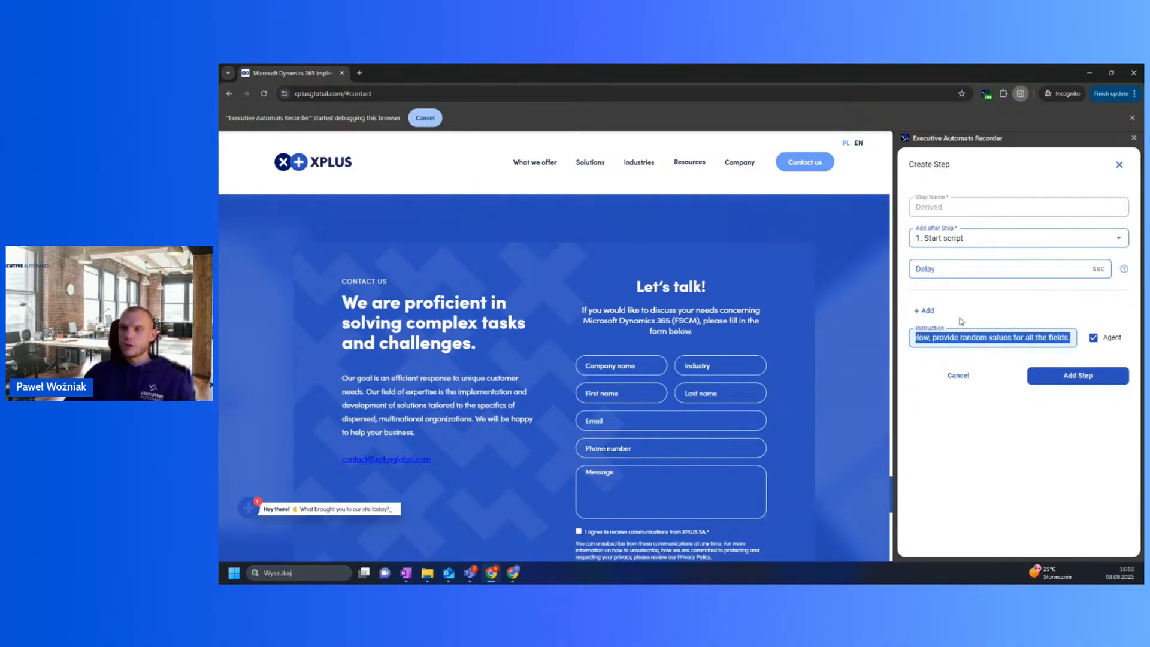
left_click(975, 333)
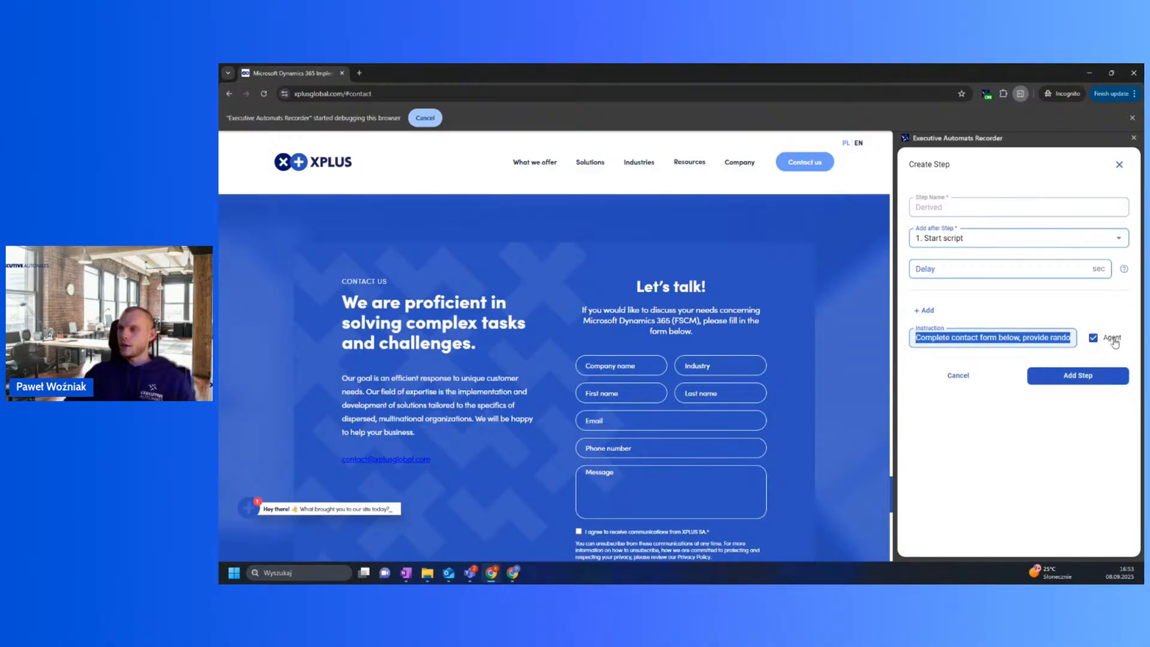
Step: Place the AI step after "Click on Contact us" and add it to the script
left_click(982, 237)
left_click(987, 286)
left_click(1056, 375)
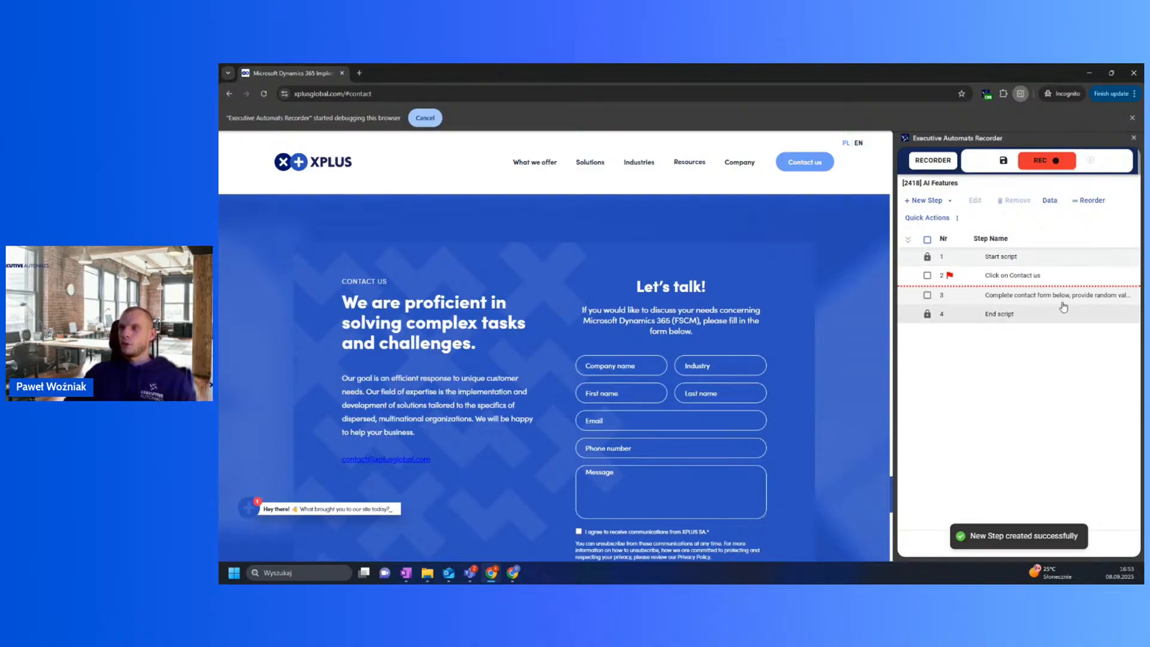
Step: Switch the recorder to player mode and reset playback of the AI Features script
left_click(931, 161)
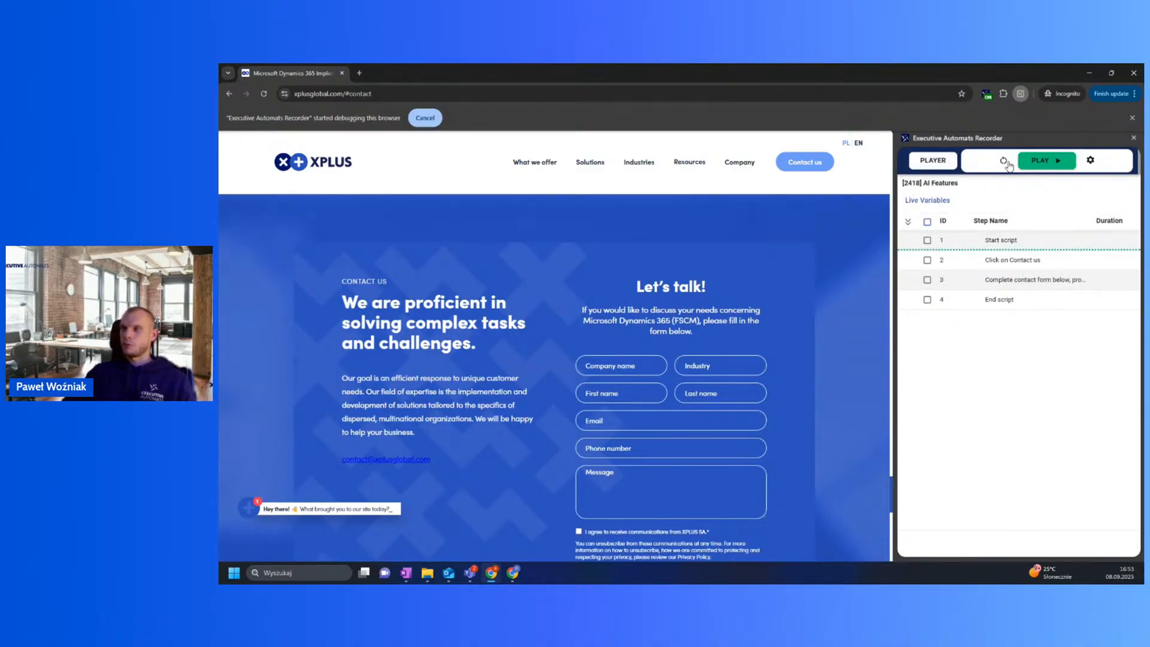
left_click(1006, 162)
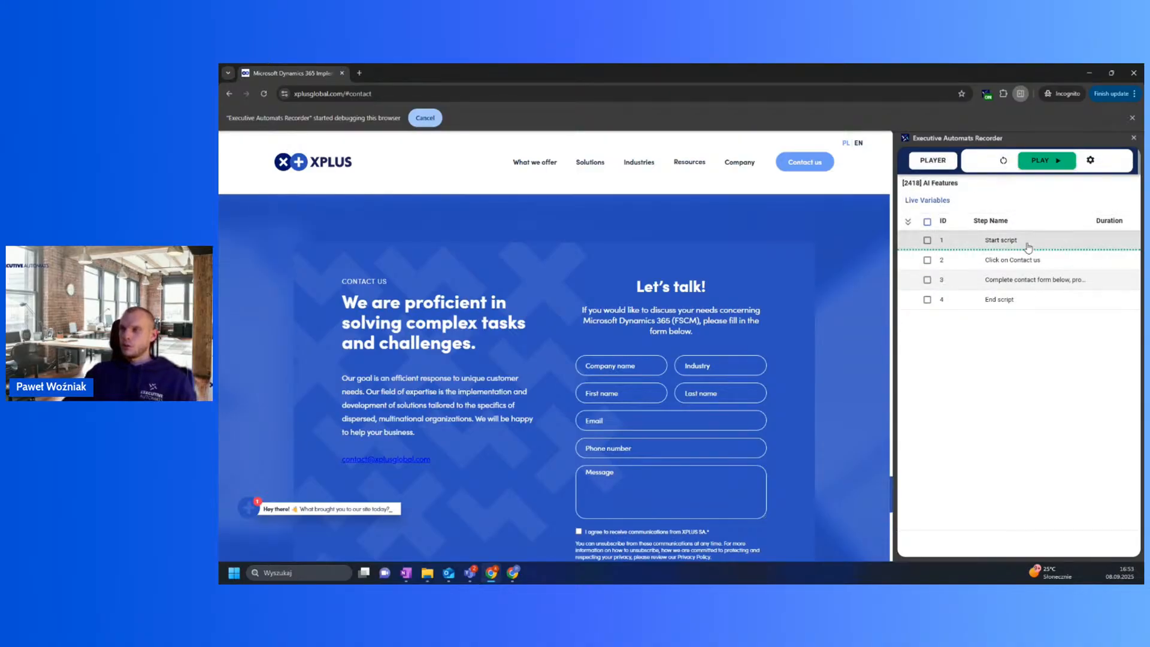
left_click(1043, 170)
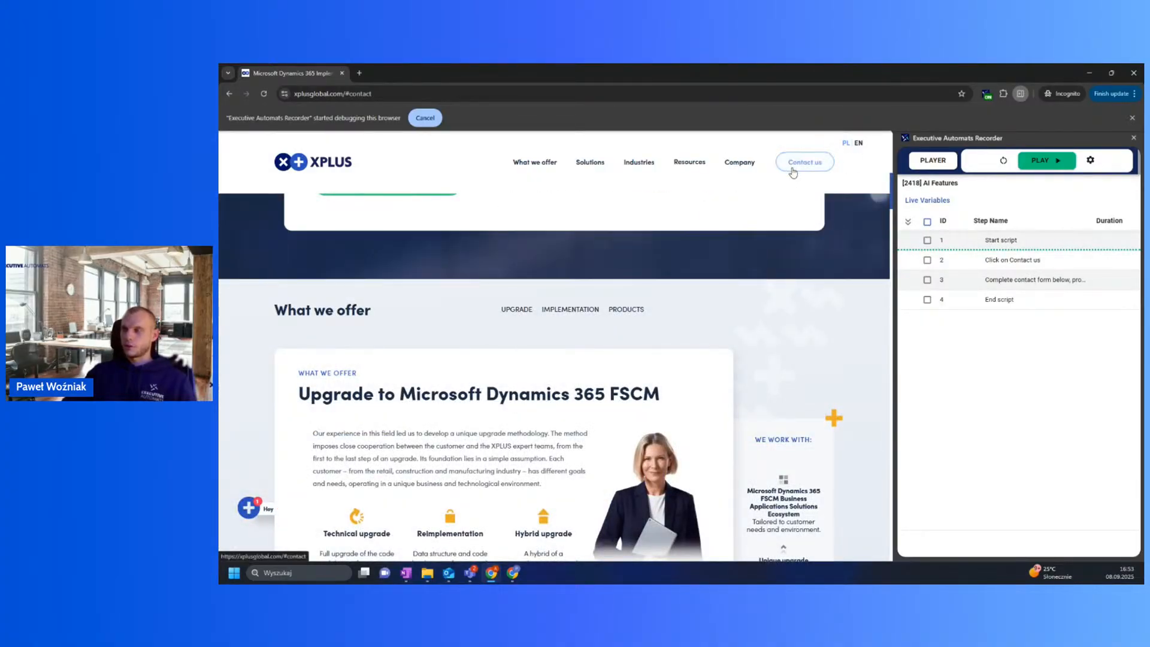
Step: Review the contact form targeted by the AI step, and play the AI Features script from the start
left_click_drag(984, 280, 1091, 289)
scroll(760, 429, "down", 15)
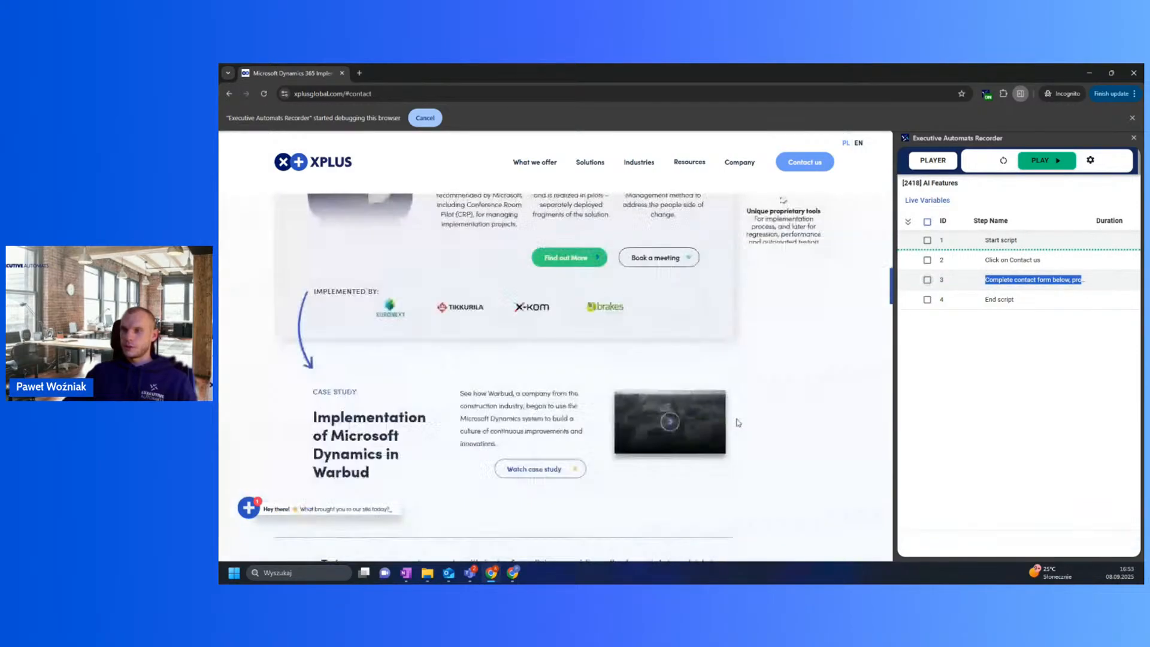
scroll(760, 430, "down", 20)
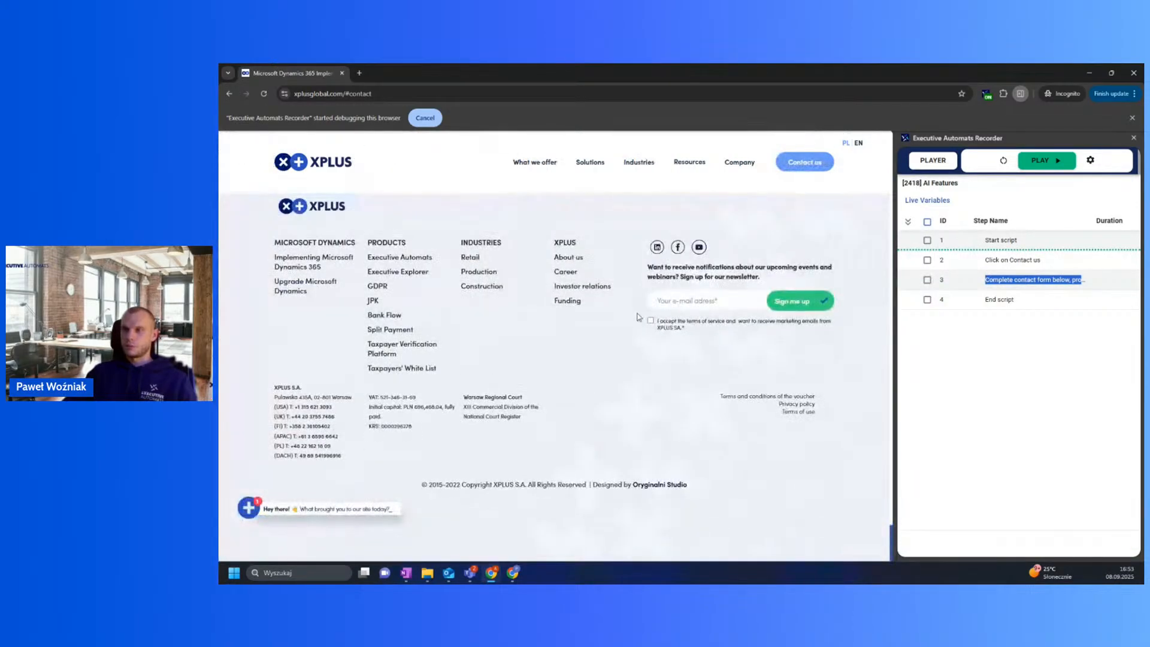
scroll(638, 316, "up", 10)
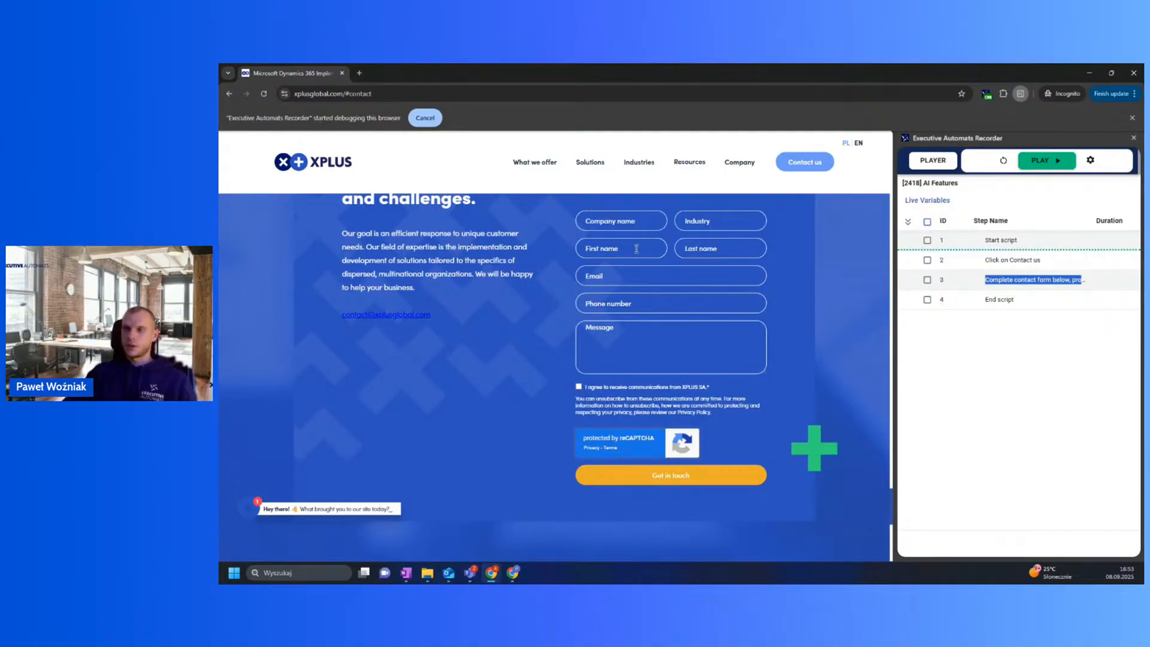
left_click(1007, 164)
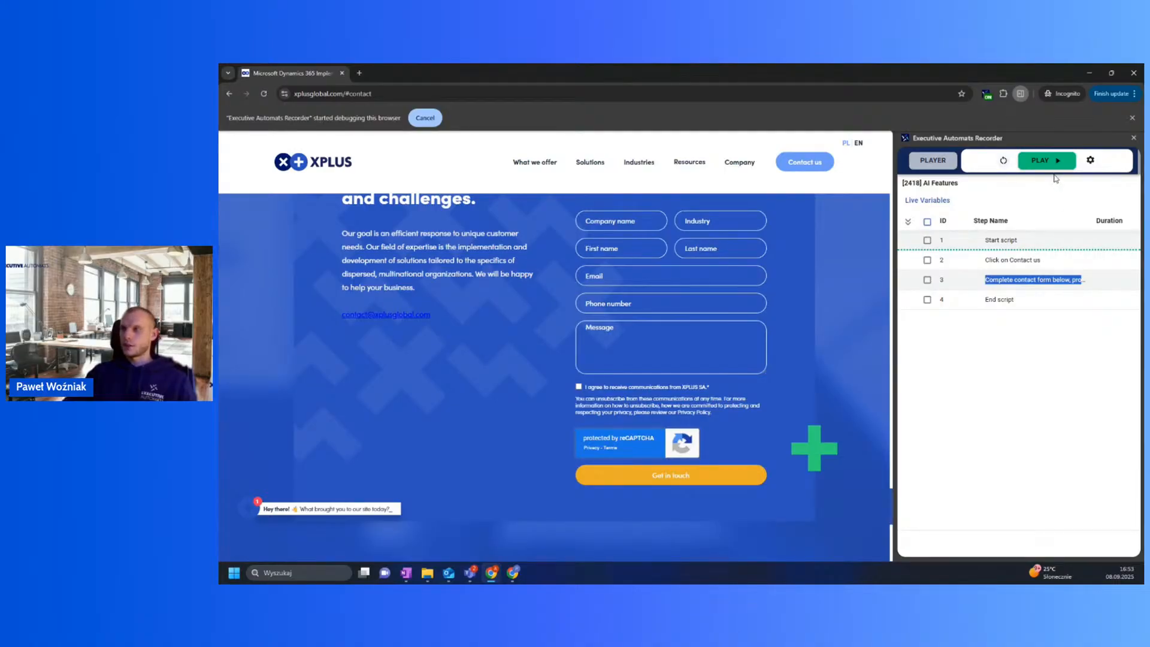
left_click(1046, 162)
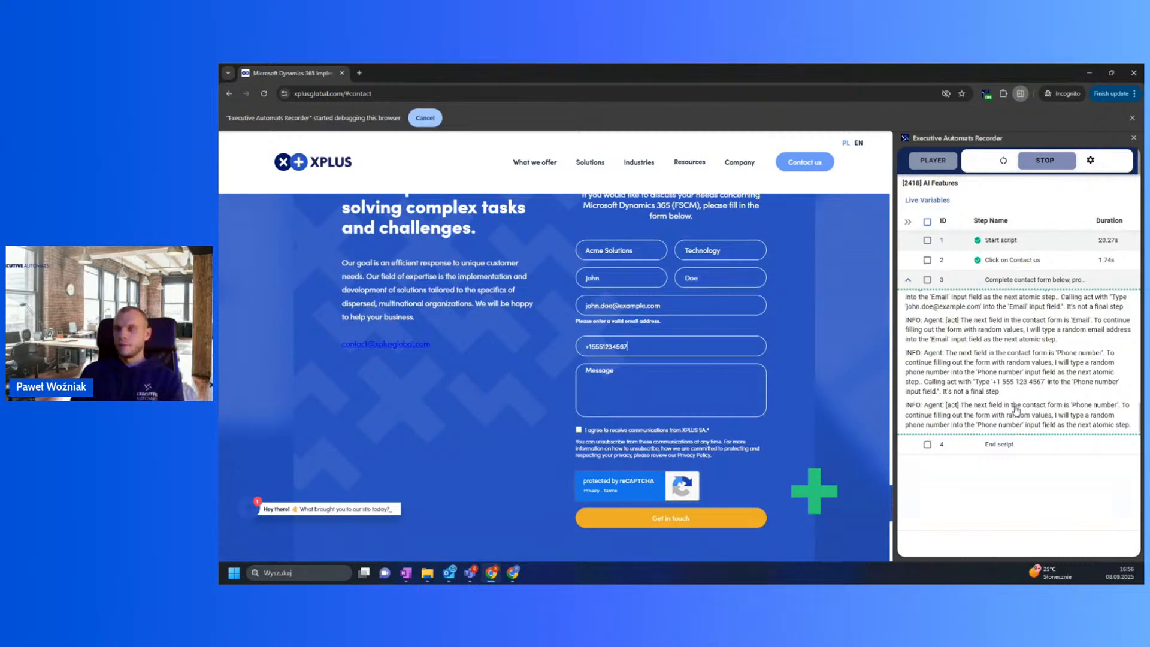
Step: Return to the main Executive Automats window and list the scripts of the Training project
left_click(1088, 73)
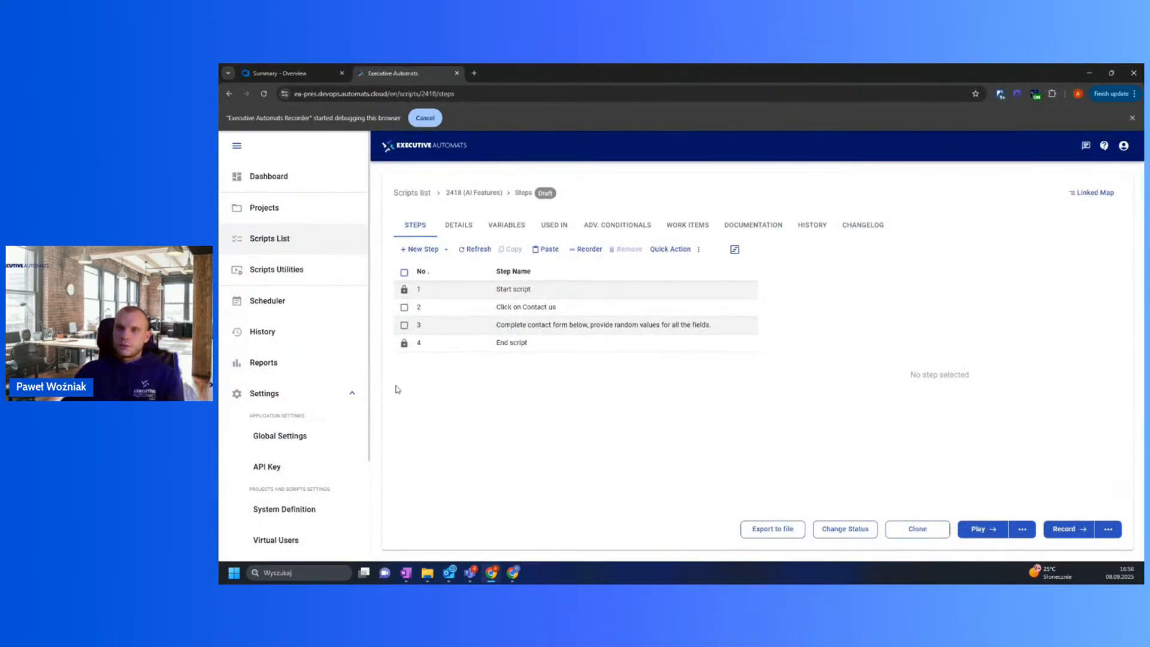
left_click(292, 222)
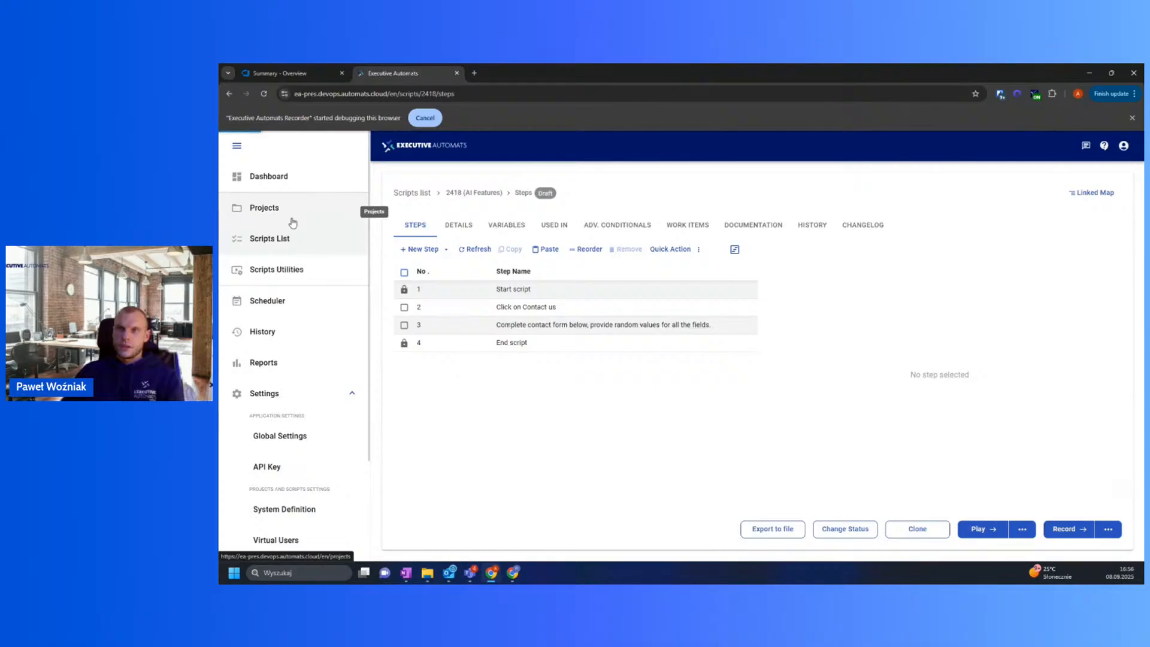
left_click(449, 364)
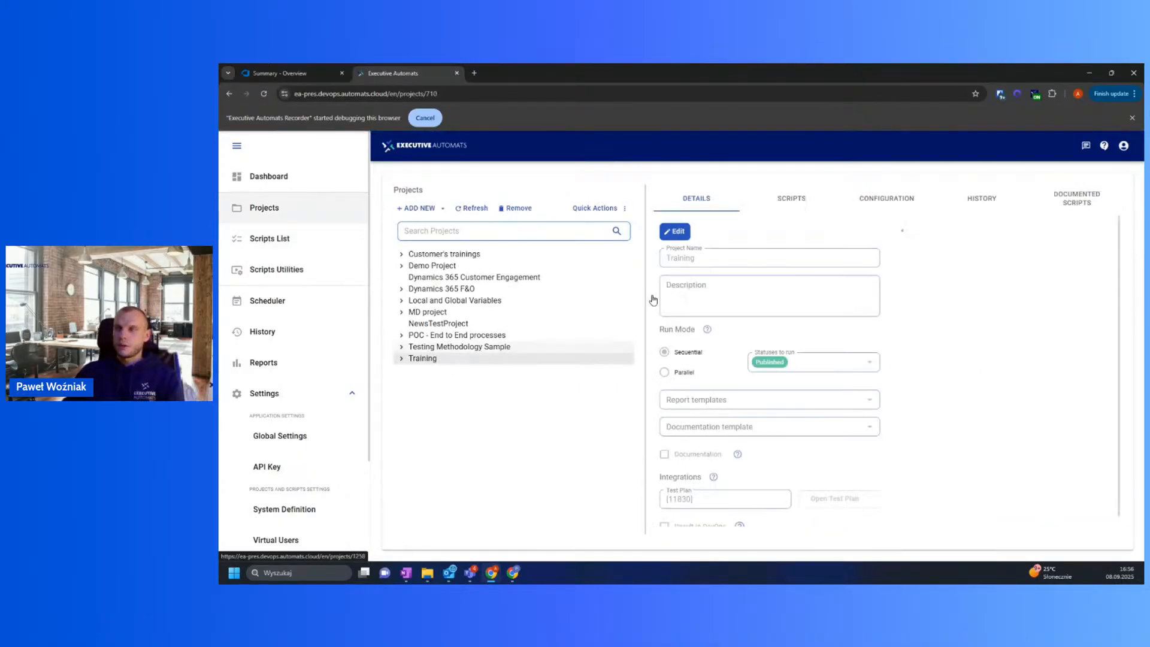
left_click(791, 199)
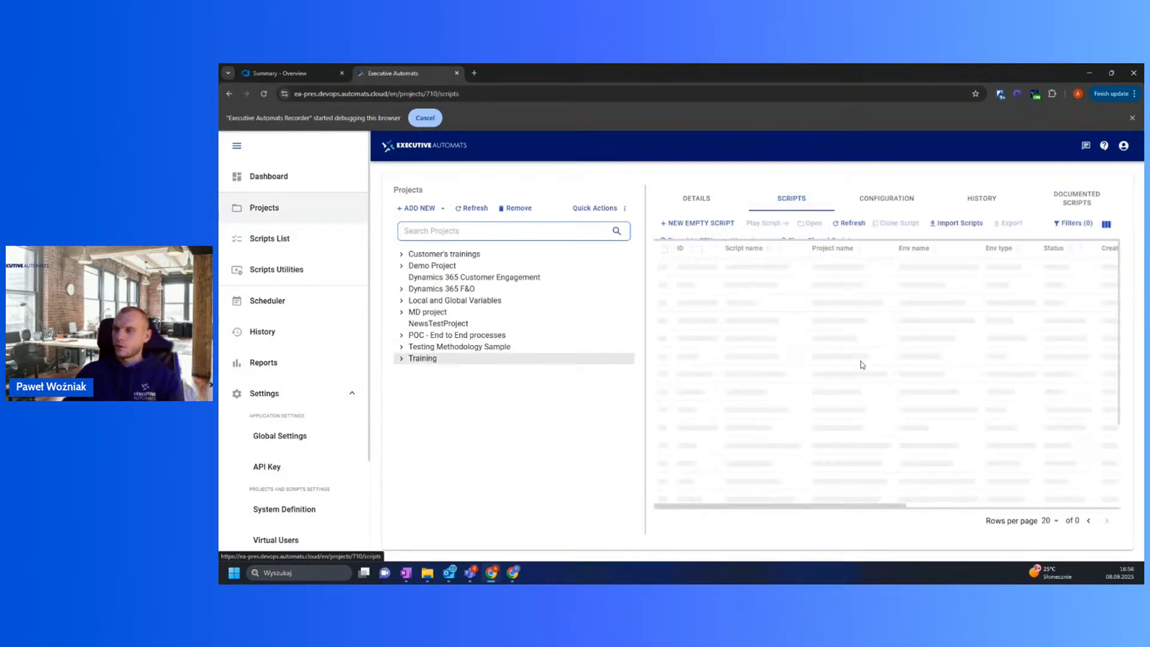
Step: Find and open script 2315, "Freetext invoice posting with AI recovery USRT", and review its steps
scroll(958, 431, "down", 3)
scroll(837, 462, "up", 3)
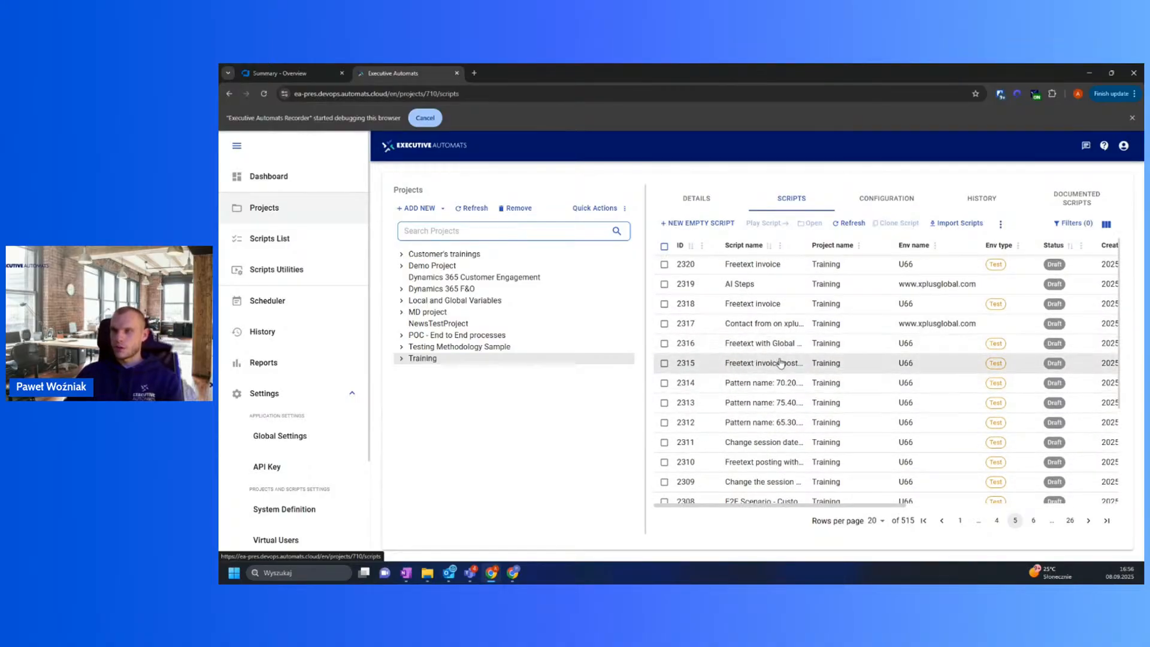
double_click(780, 364)
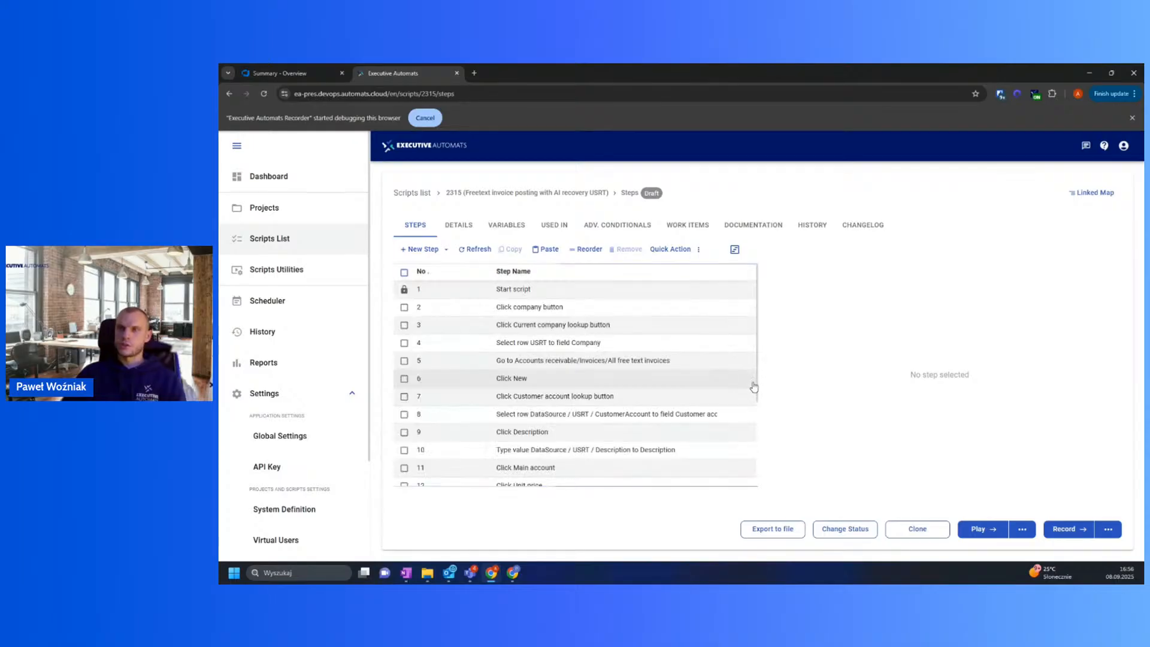
scroll(710, 381, "down", 3)
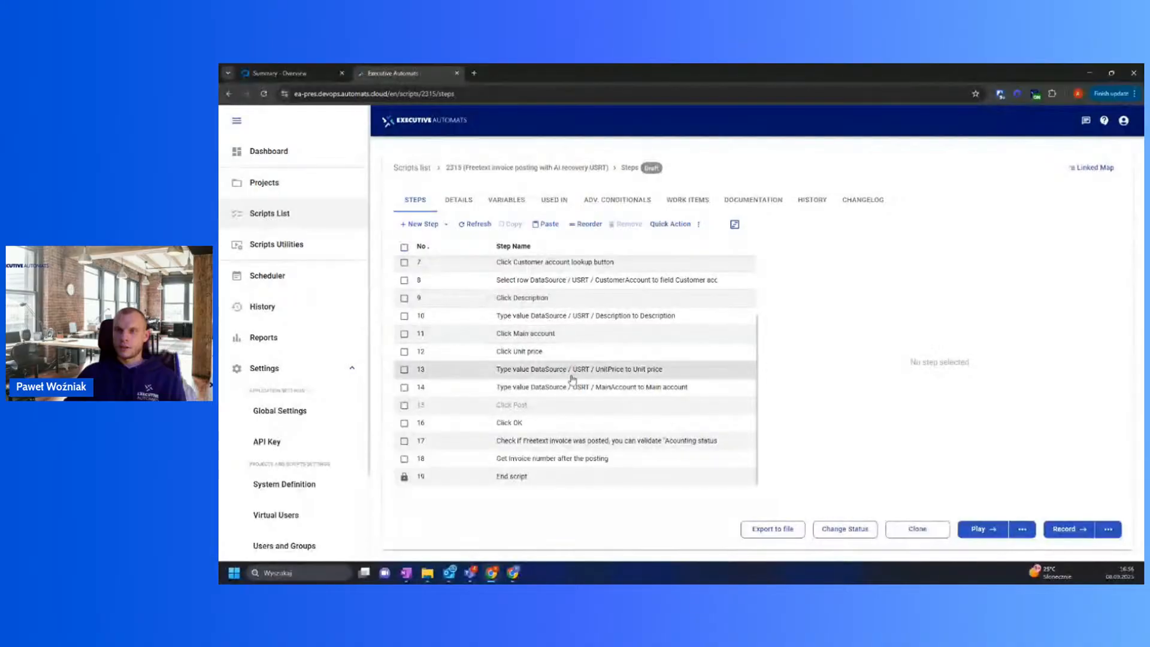
scroll(570, 380, "up", 3)
Step: Open the script's details for editing and examine the AI Recovery setting among the additional options
left_click(470, 207)
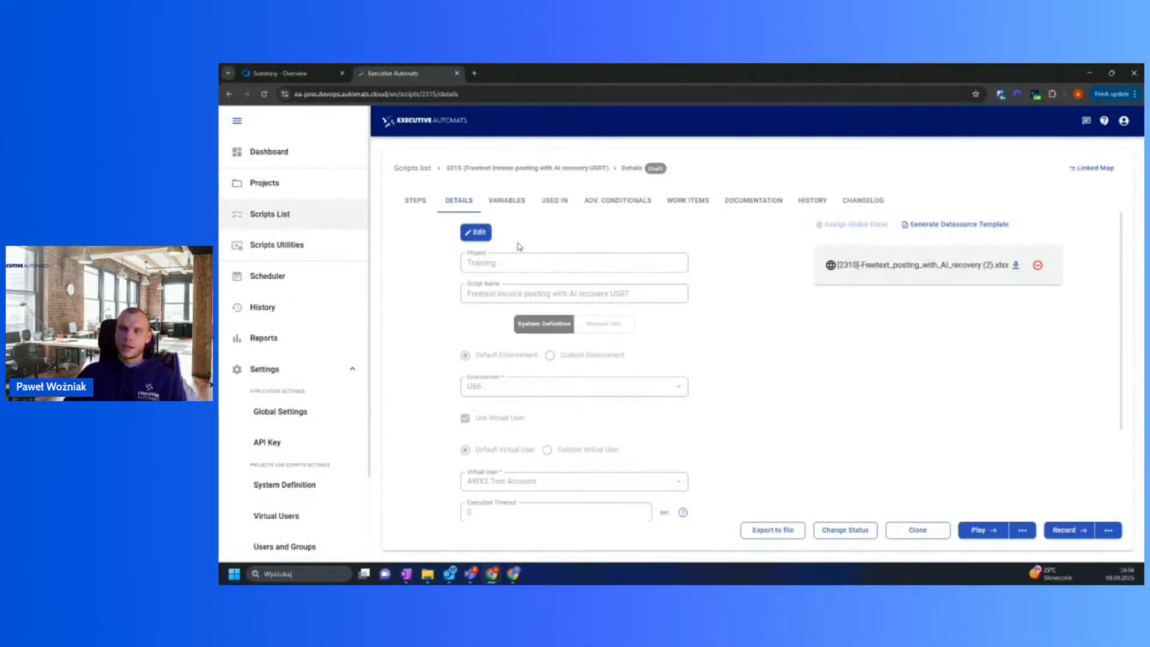
left_click(476, 233)
scroll(614, 419, "down", 3)
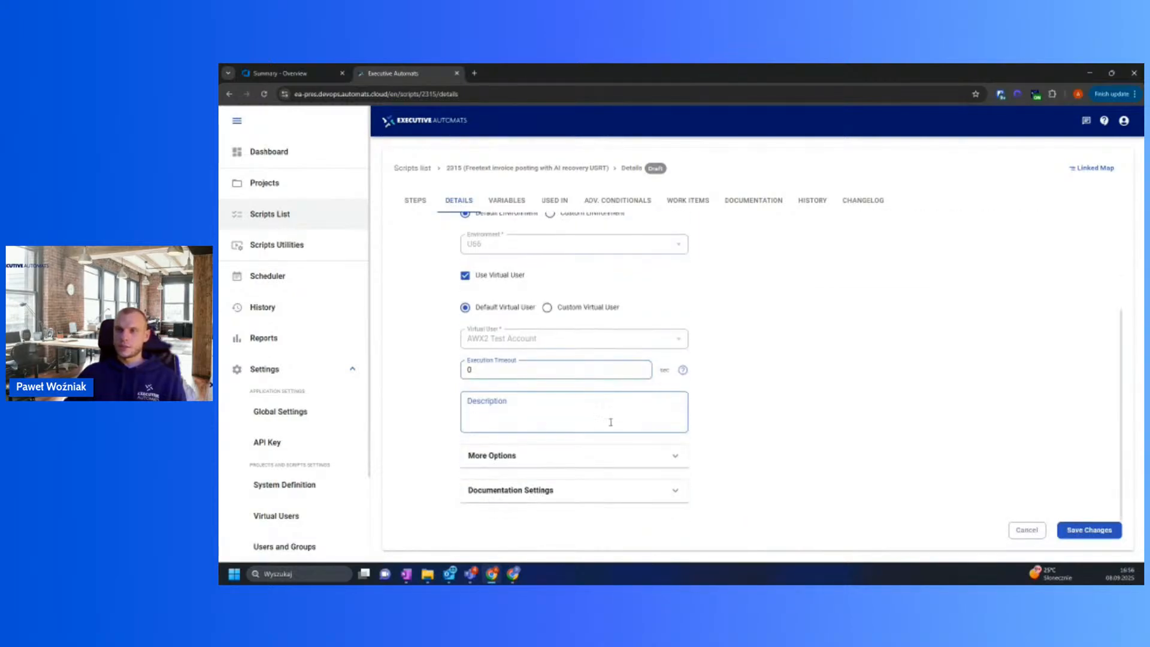
left_click(522, 461)
scroll(713, 401, "down", 4)
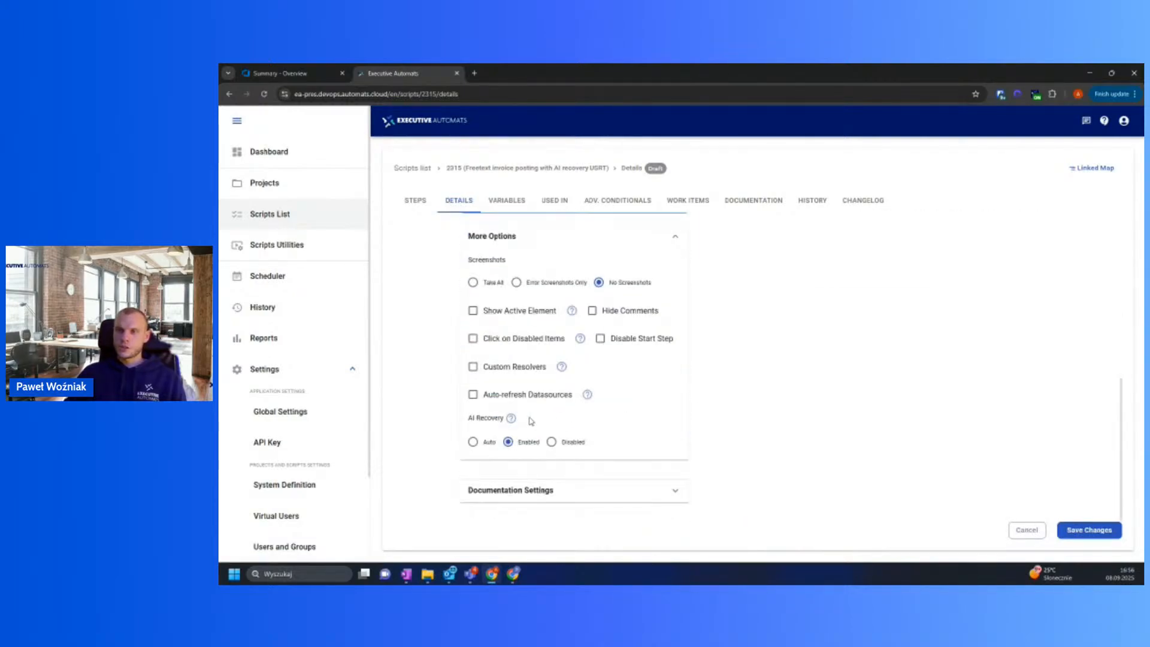
left_click_drag(491, 418, 502, 419)
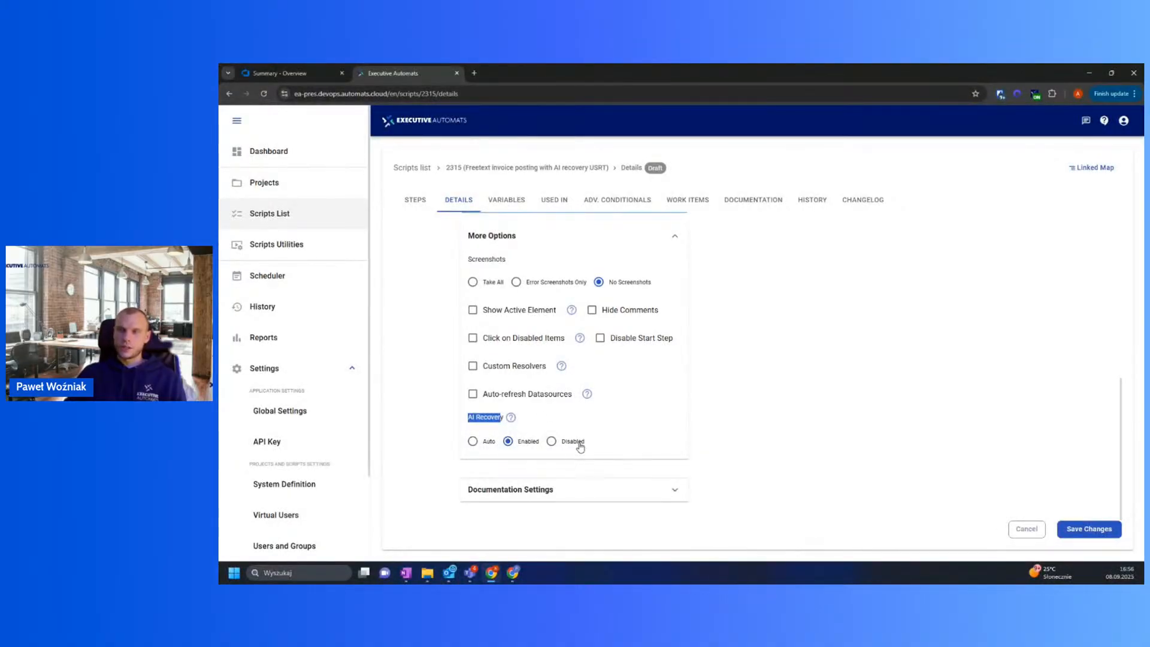
left_click(456, 424)
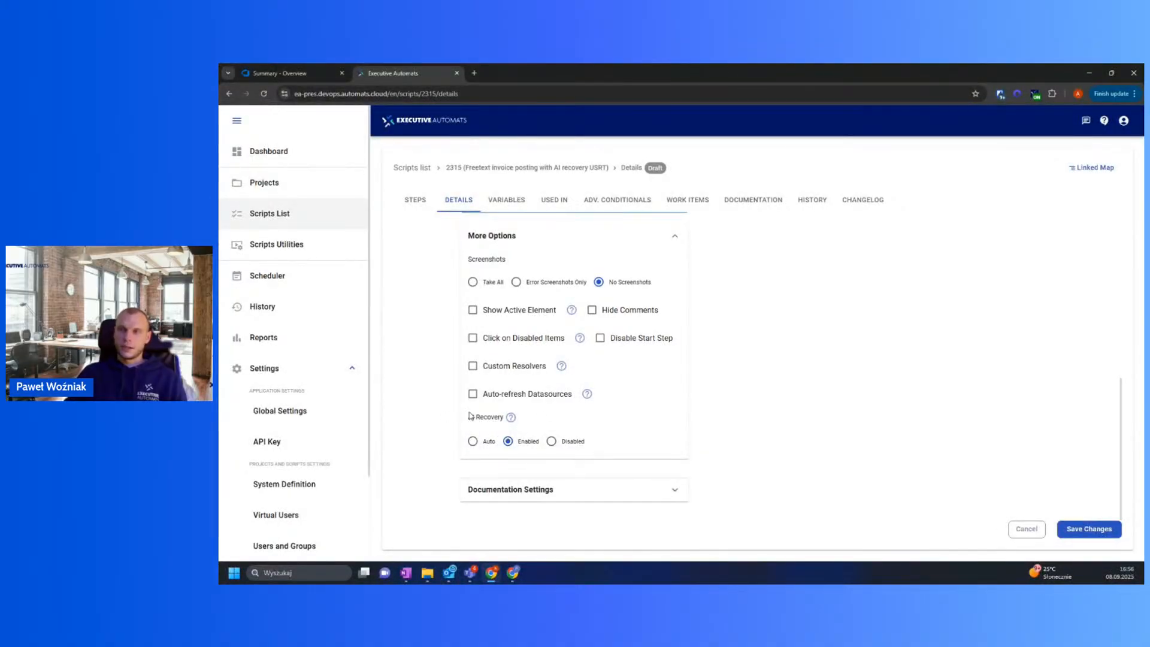
left_click_drag(499, 415, 506, 418)
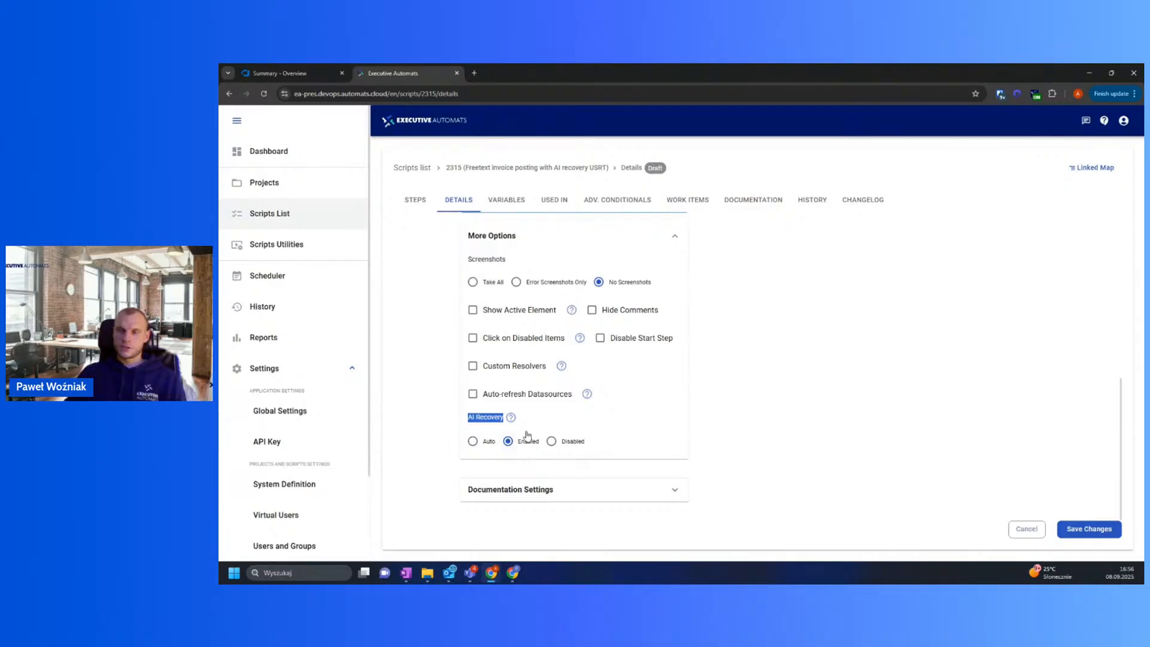
Step: Leave the AI Recovery setting as it is and review the step list of script 2315
left_click(489, 419)
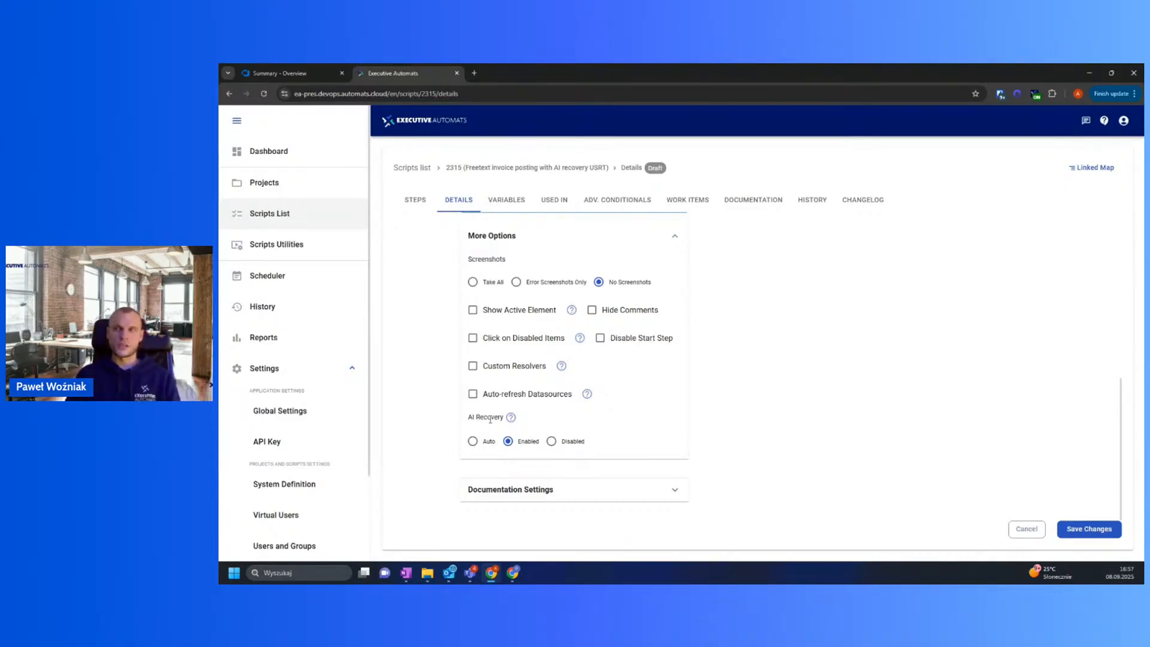
left_click(643, 400)
left_click(415, 200)
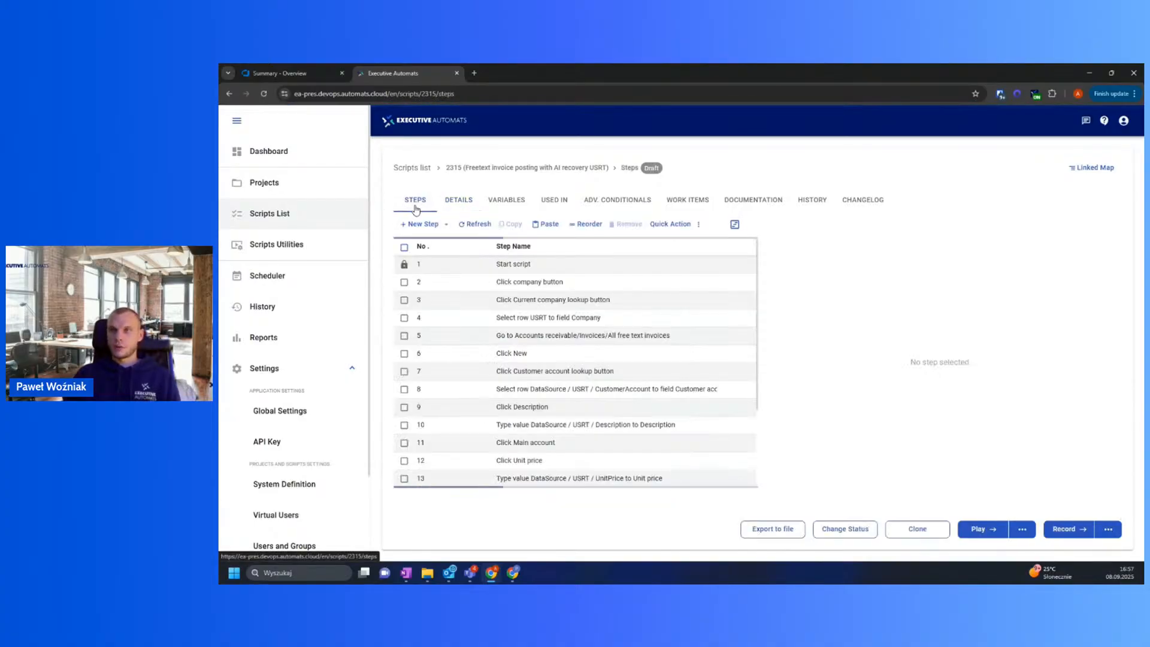
scroll(546, 279, "down", 1)
scroll(546, 280, "down", 1)
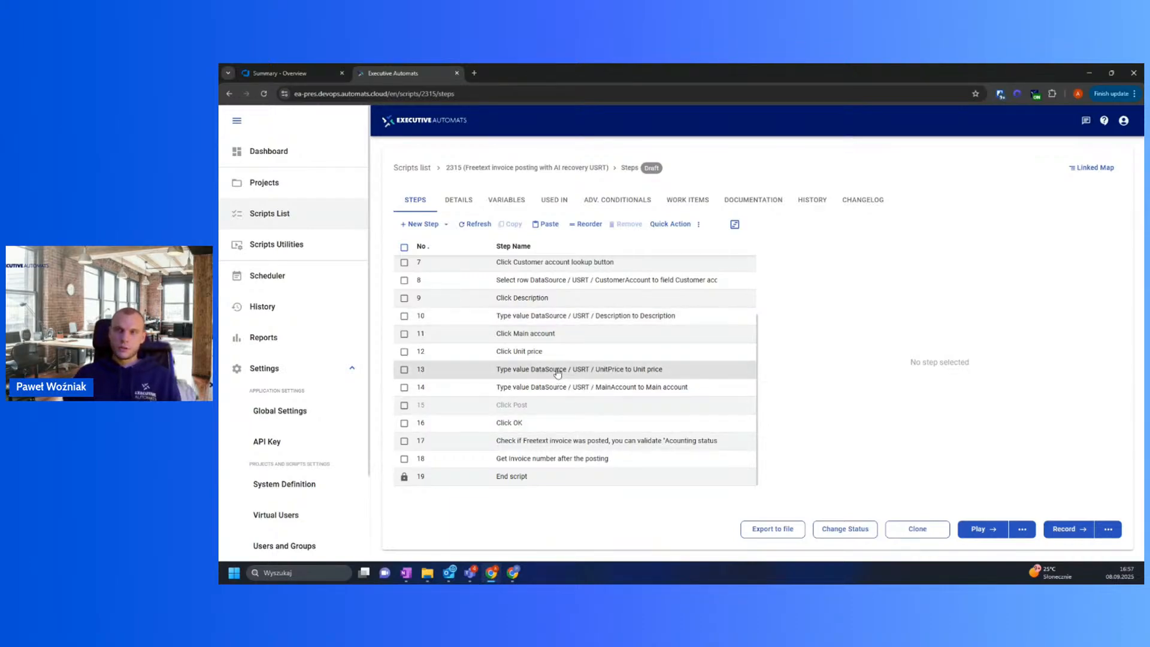
scroll(561, 356, "up", 1)
scroll(561, 354, "up", 1)
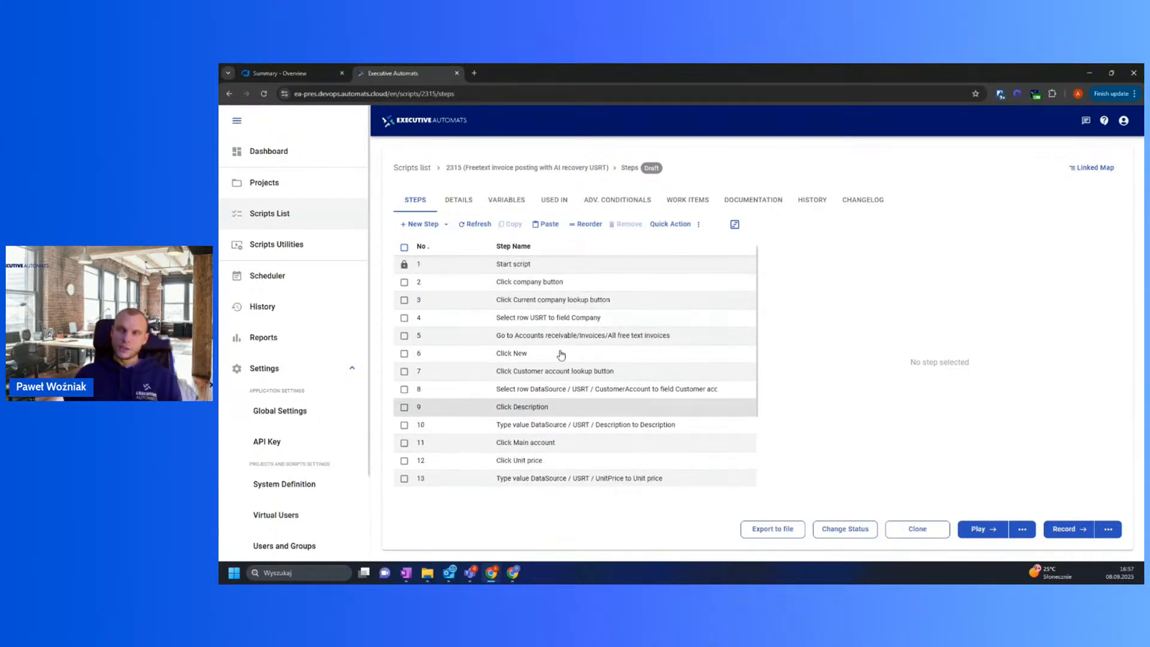
Step: Inspect the options of step 6, "Click New", and clear its selection
left_click_drag(499, 357, 529, 357)
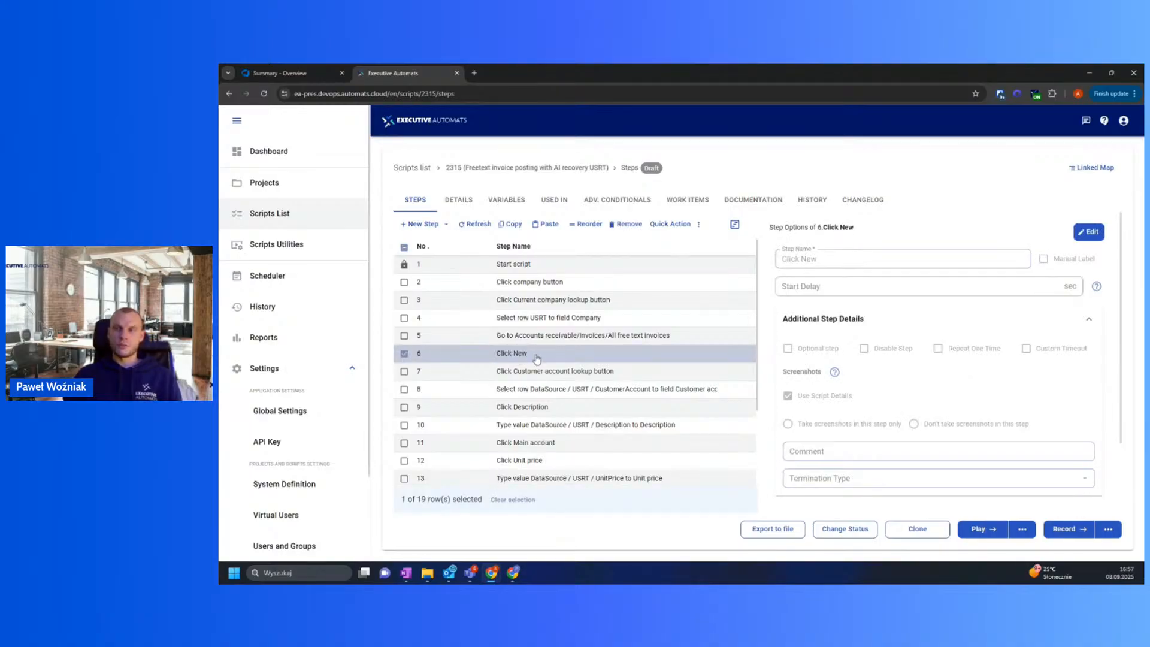
left_click(466, 361)
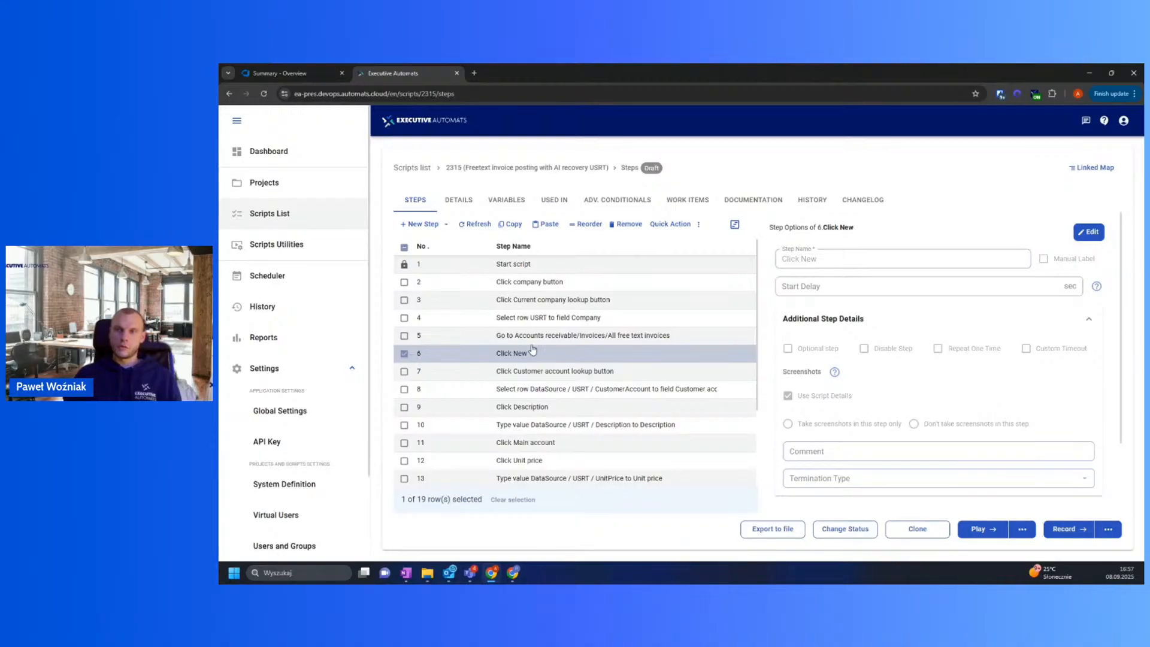
left_click_drag(488, 356, 541, 363)
left_click(540, 363)
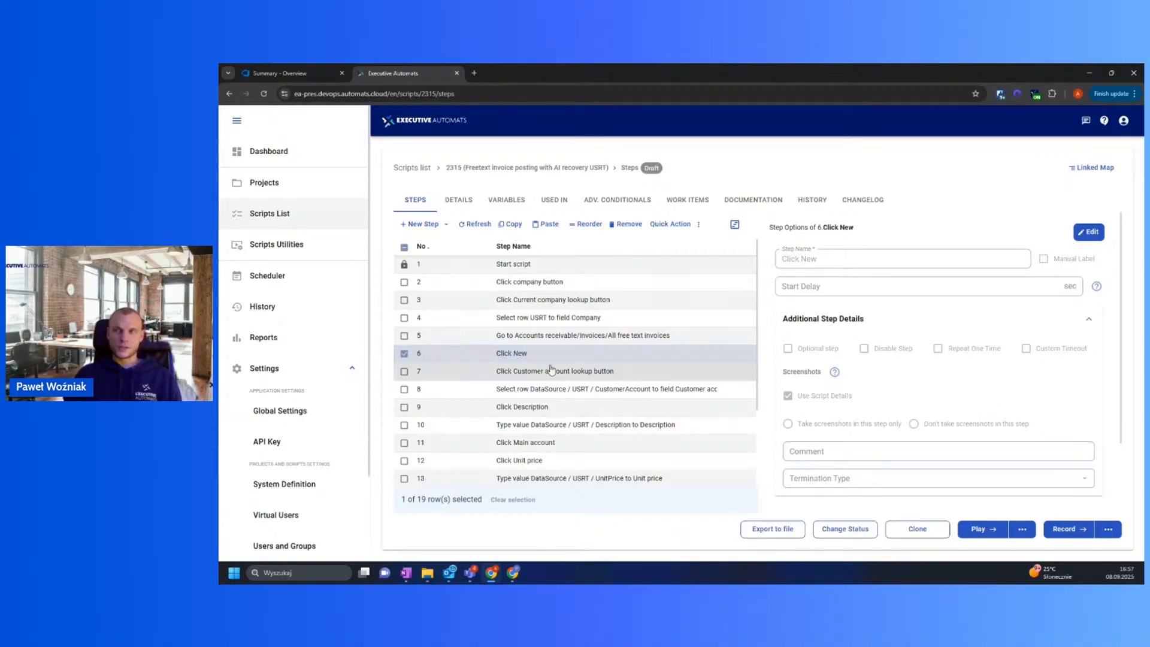
left_click(405, 354)
Step: Inspect the options of the disabled step 15, "Click Post", and clear its selection
scroll(606, 351, "down", 3)
scroll(605, 352, "up", 3)
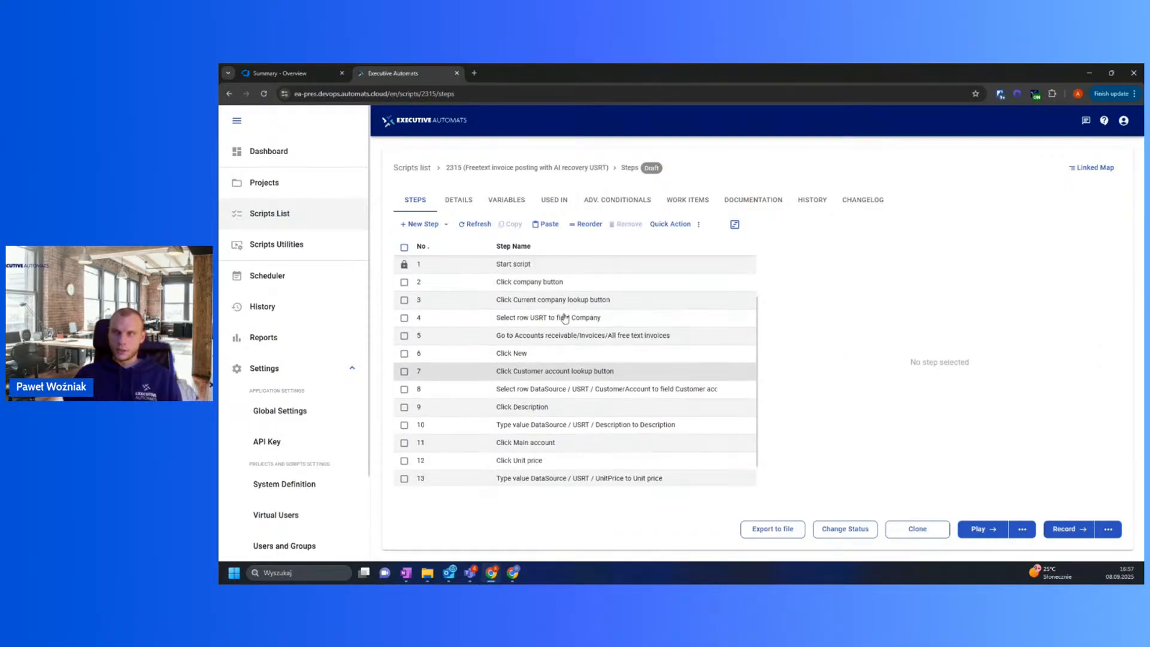
scroll(490, 370, "down", 3)
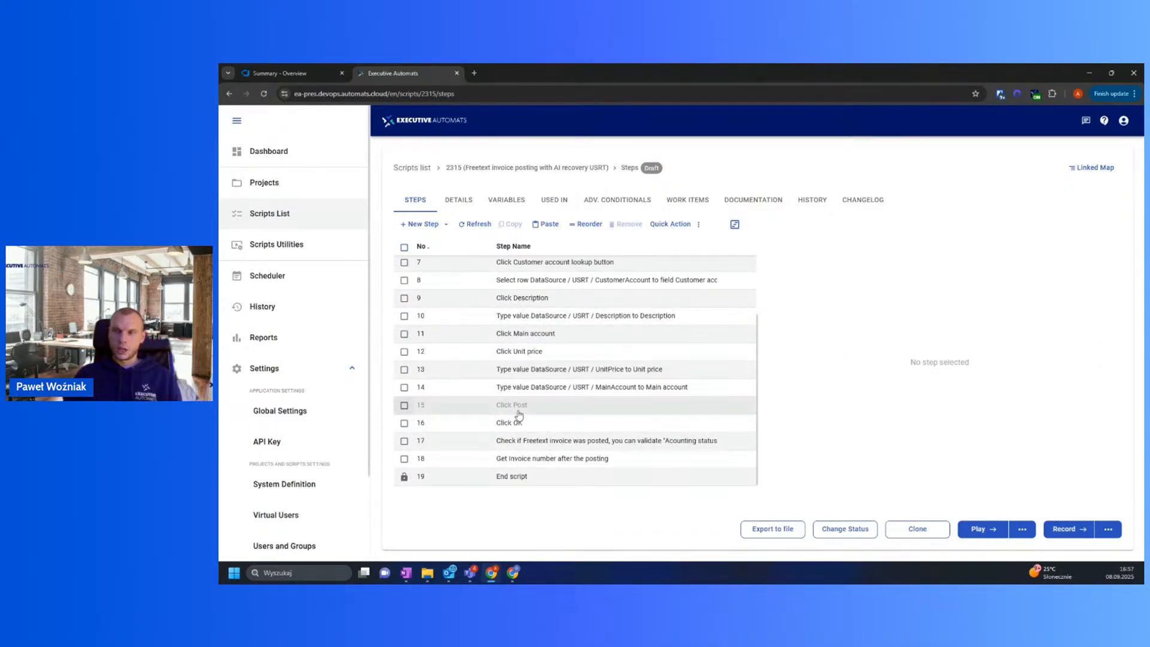
left_click(519, 413)
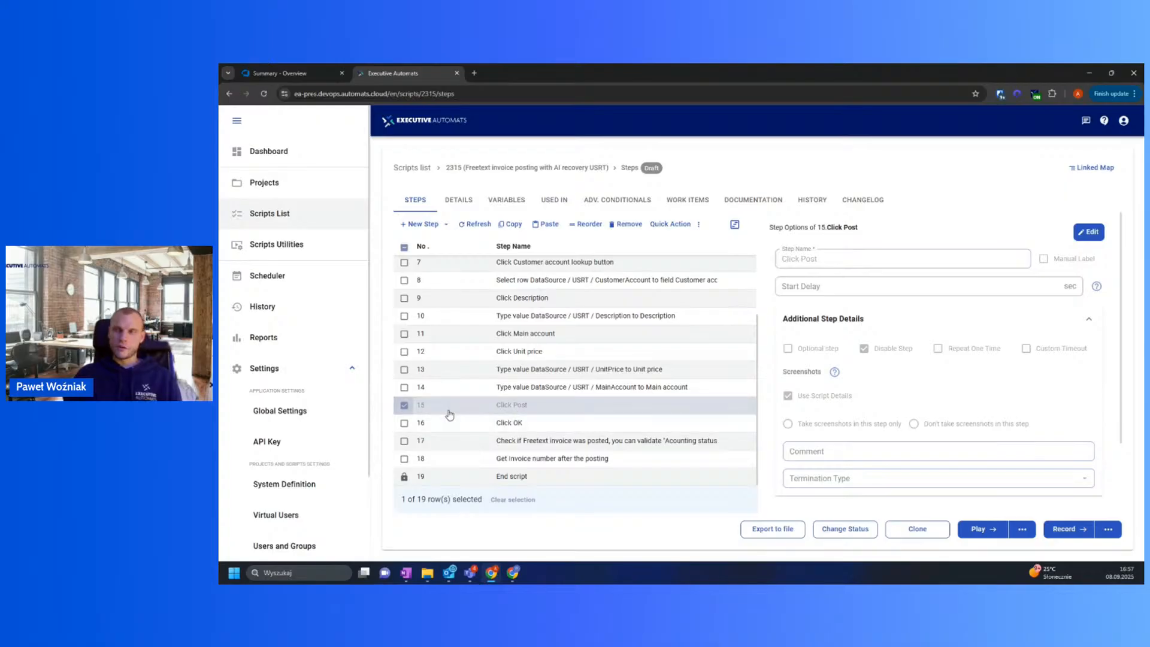
left_click(406, 405)
left_click_drag(497, 407, 534, 408)
left_click(801, 205)
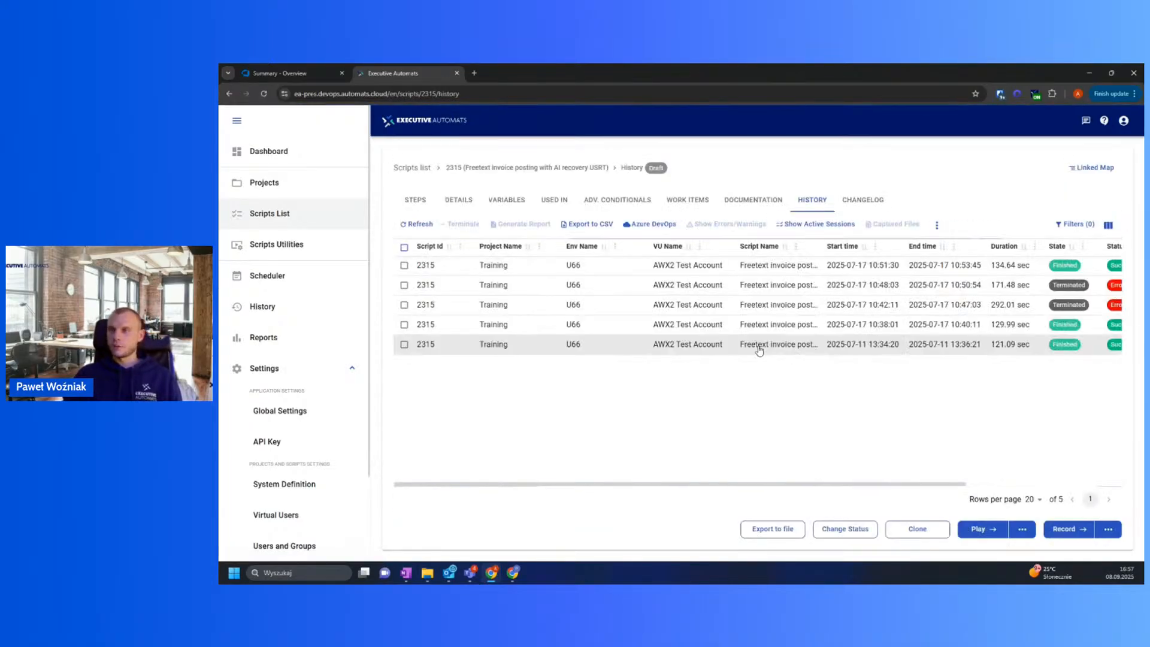
double_click(833, 343)
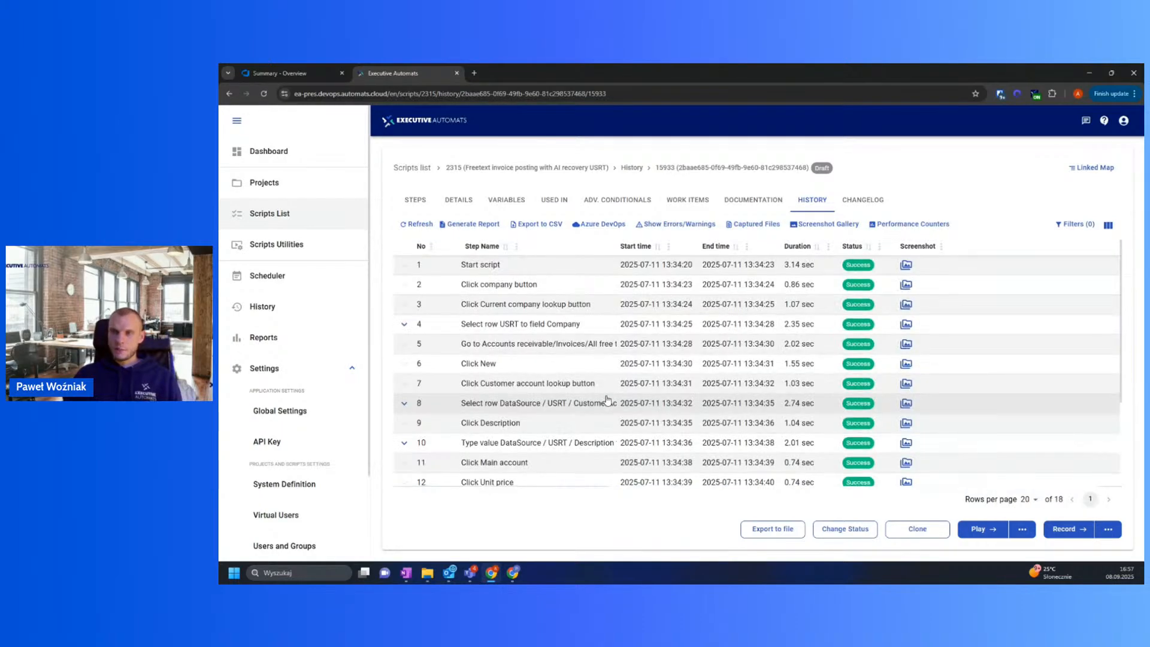
scroll(608, 400, "down", 3)
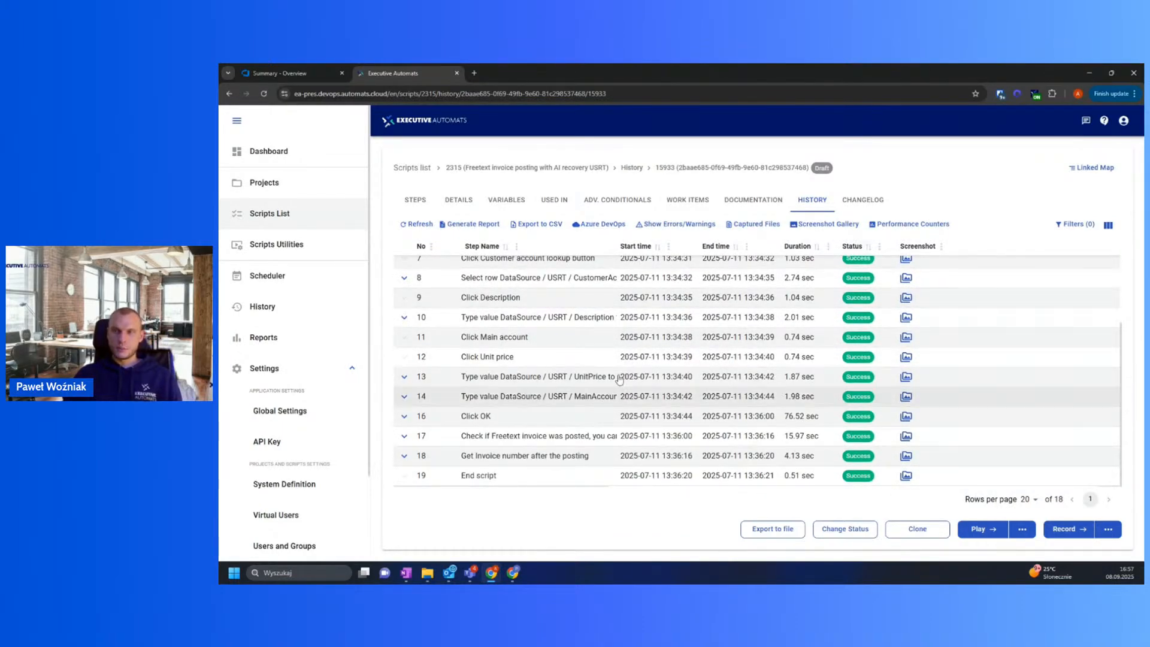
left_click(404, 415)
scroll(514, 367, "down", 2)
scroll(514, 366, "up", 1)
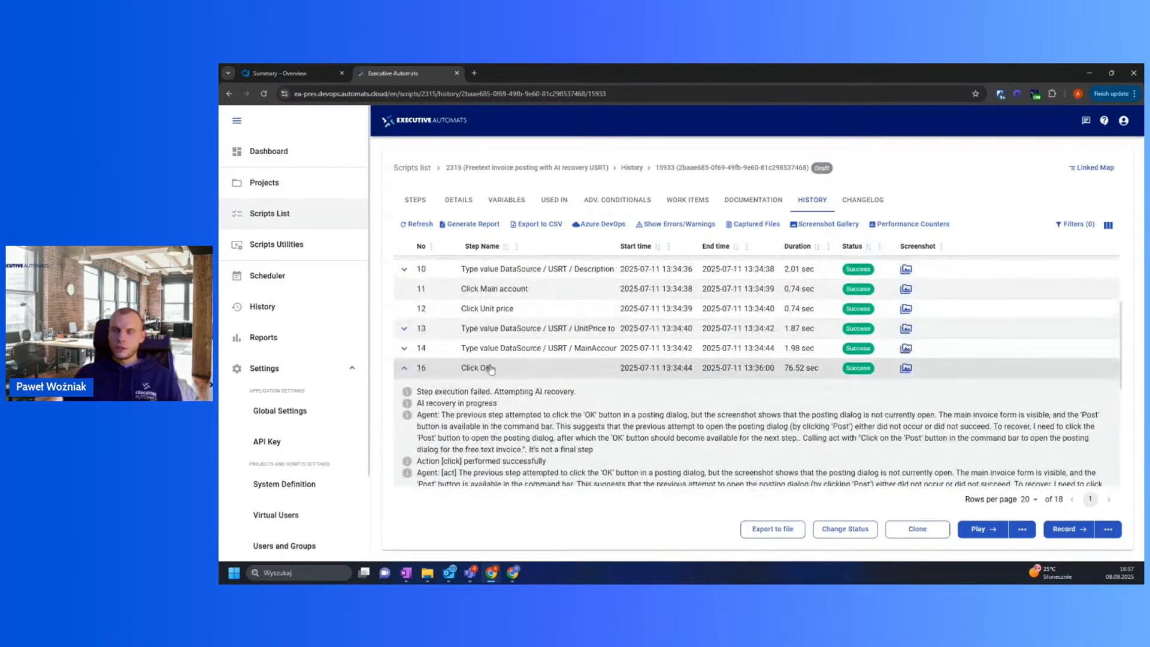
left_click_drag(461, 370, 494, 375)
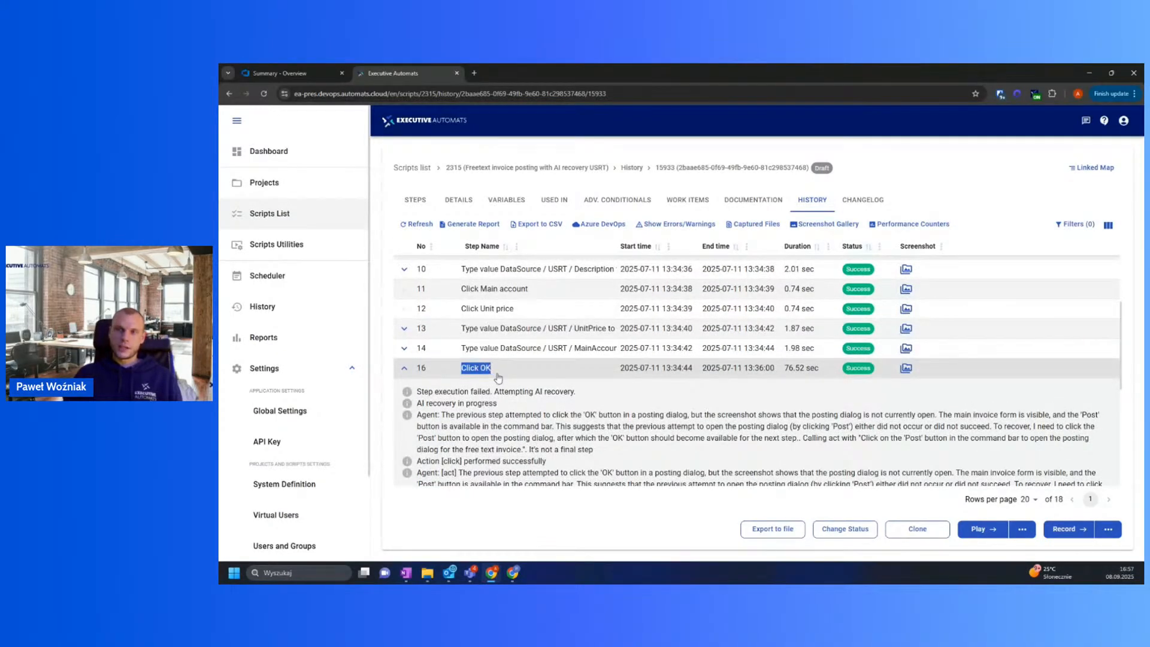
left_click(501, 352)
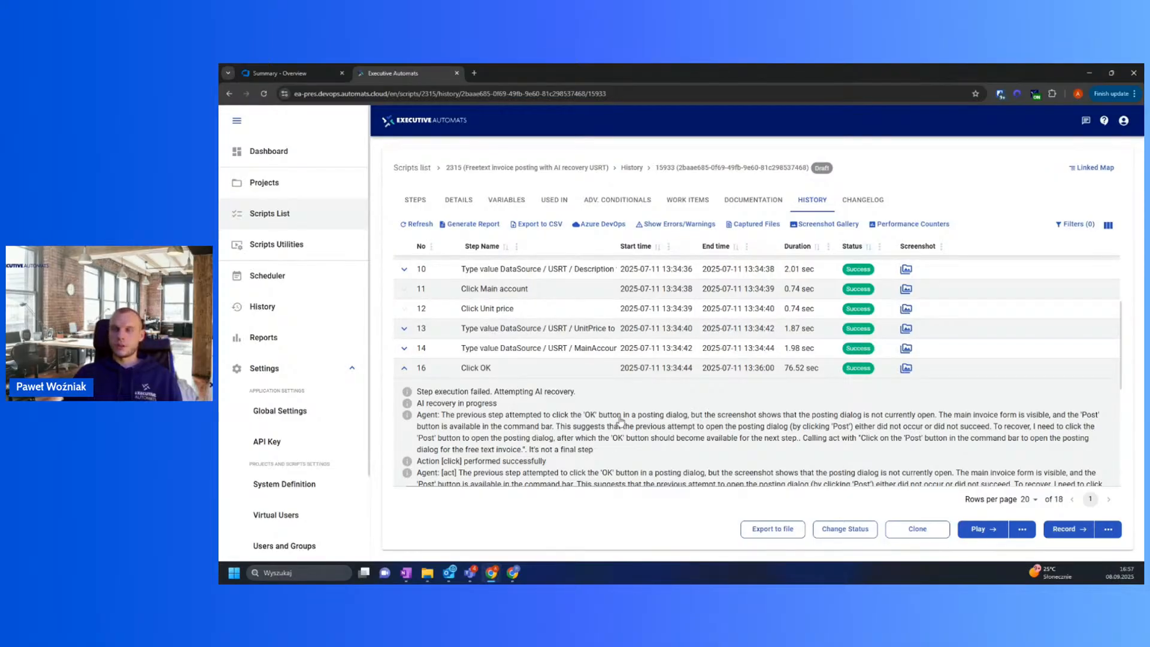
Step: Read the AI recovery log of step 16, including the agent's actions and its summary
scroll(629, 359, "down", 3)
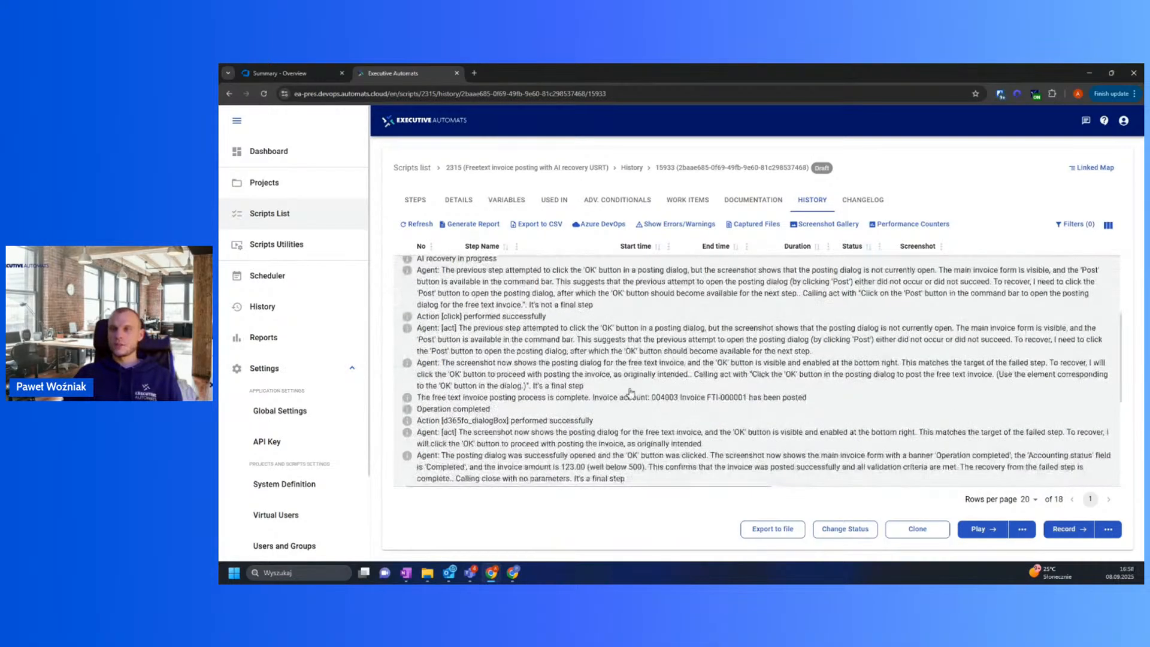
scroll(630, 346, "down", 3)
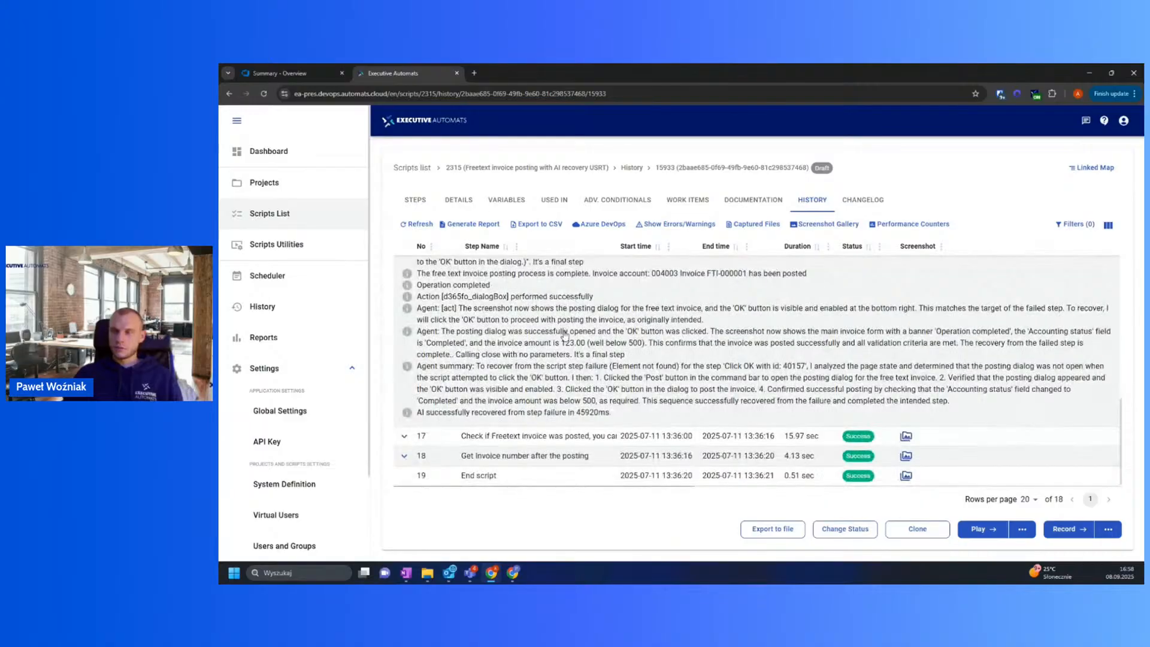
scroll(575, 359, "up", 3)
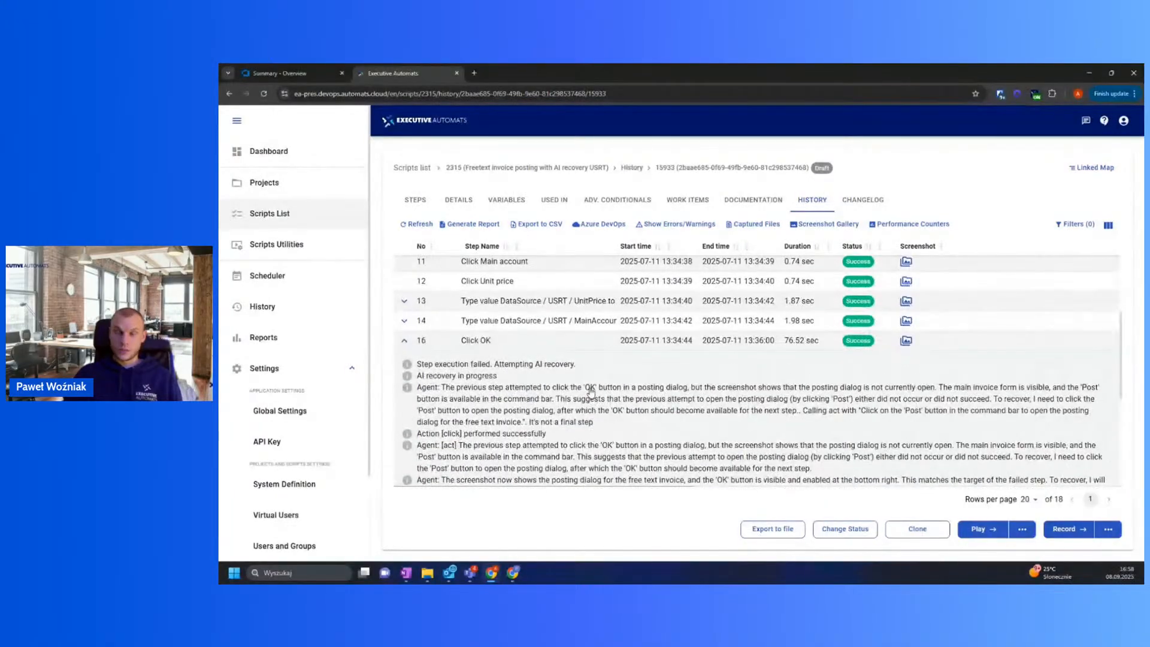
scroll(627, 395, "down", 2)
scroll(628, 393, "down", 2)
scroll(630, 388, "up", 3)
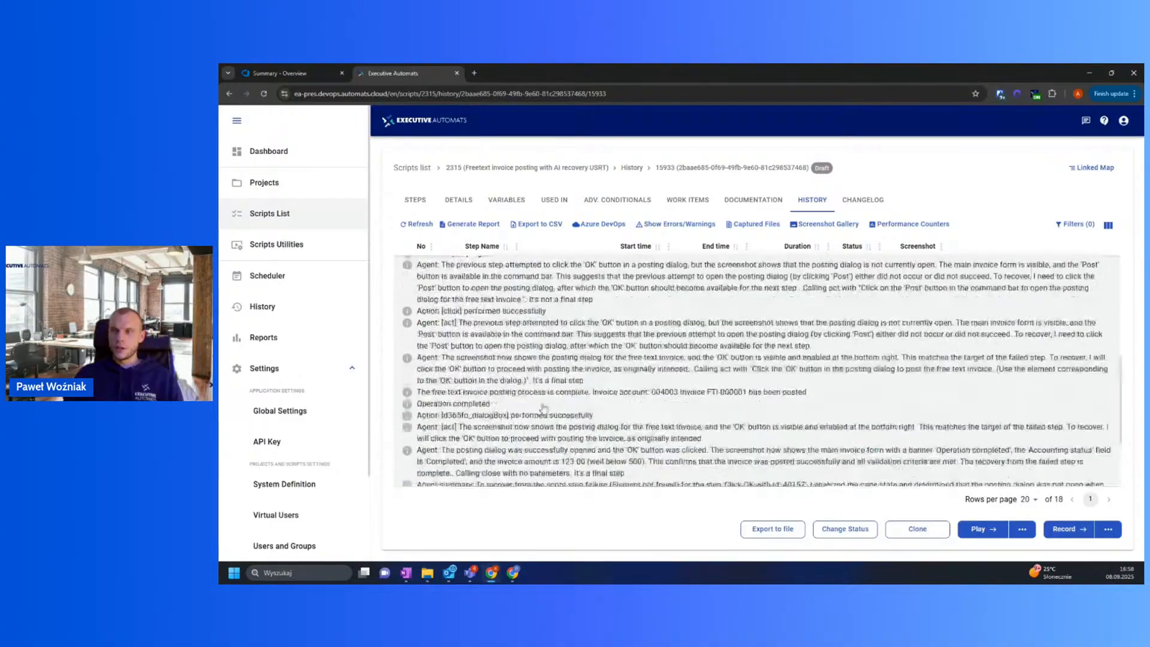
scroll(573, 449, "down", 3)
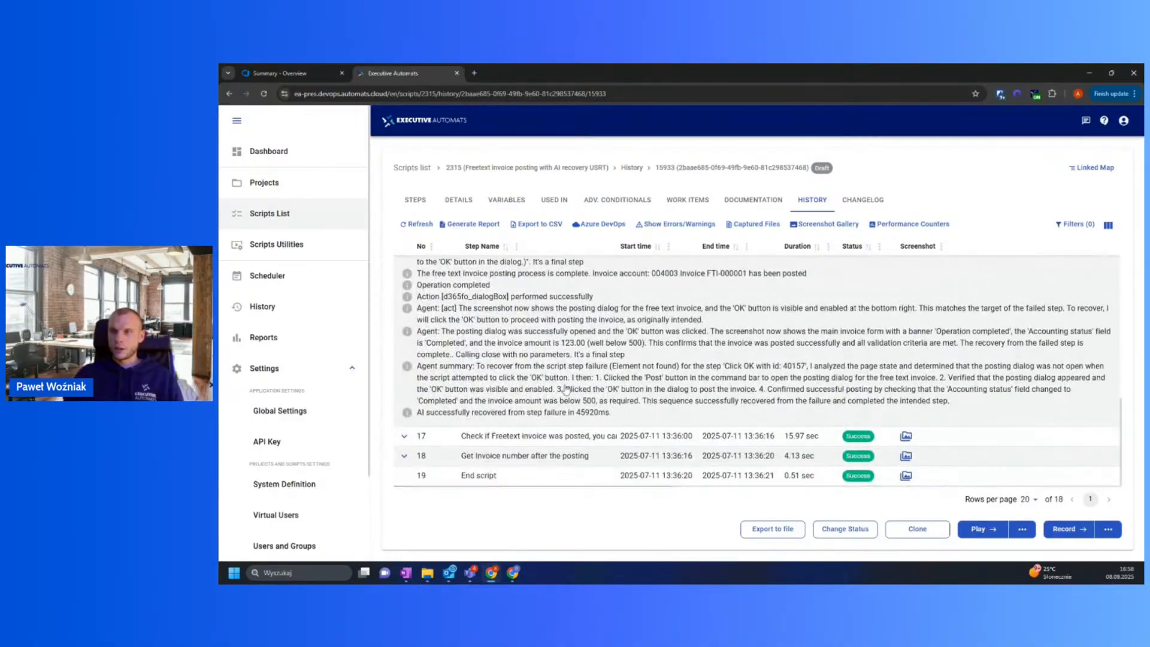
left_click_drag(494, 381, 943, 386)
left_click(646, 391)
left_click(871, 406)
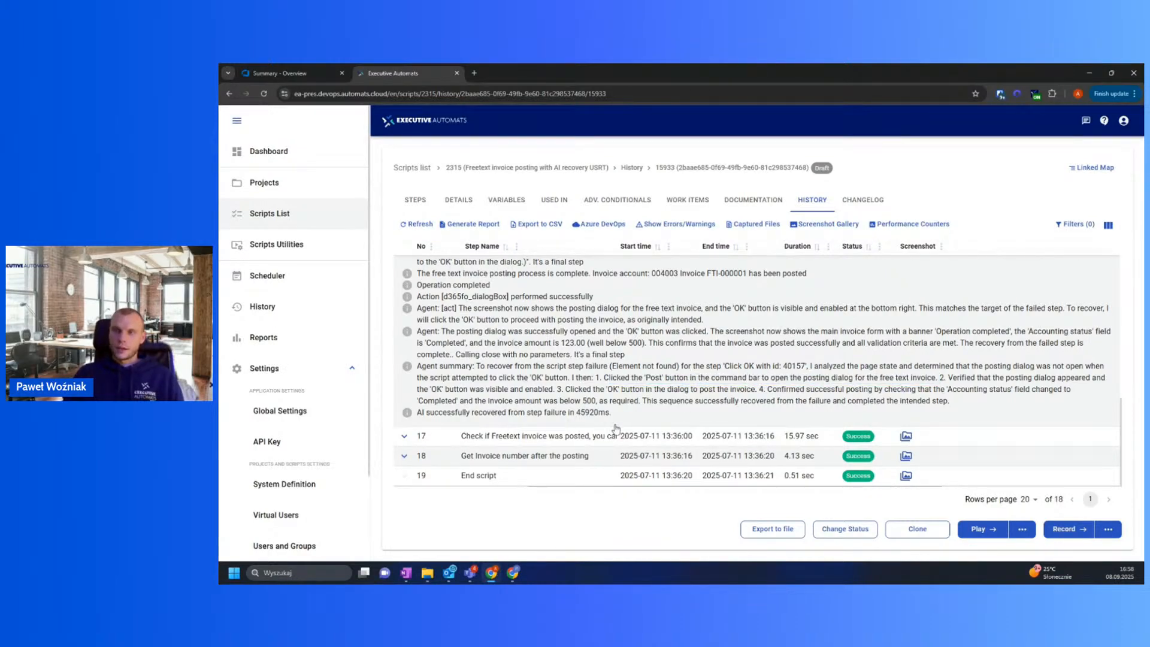
scroll(696, 326, "up", 3)
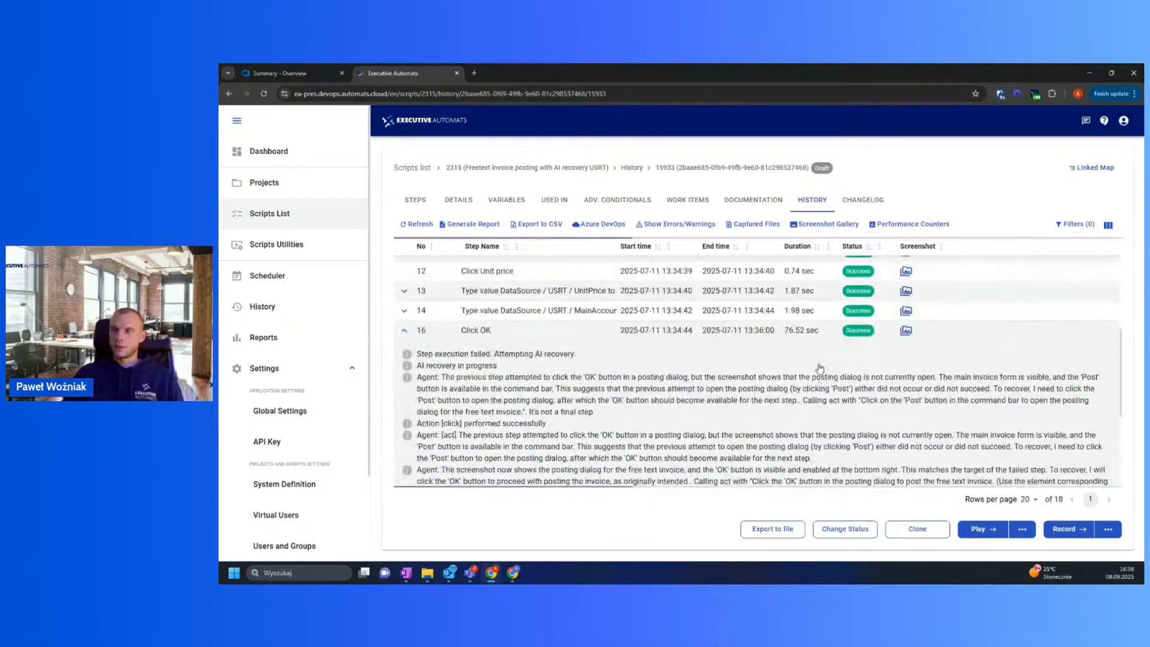
Step: View the screenshot captured for step 16, "Click OK", close the gallery and collapse the step's log
left_click(906, 341)
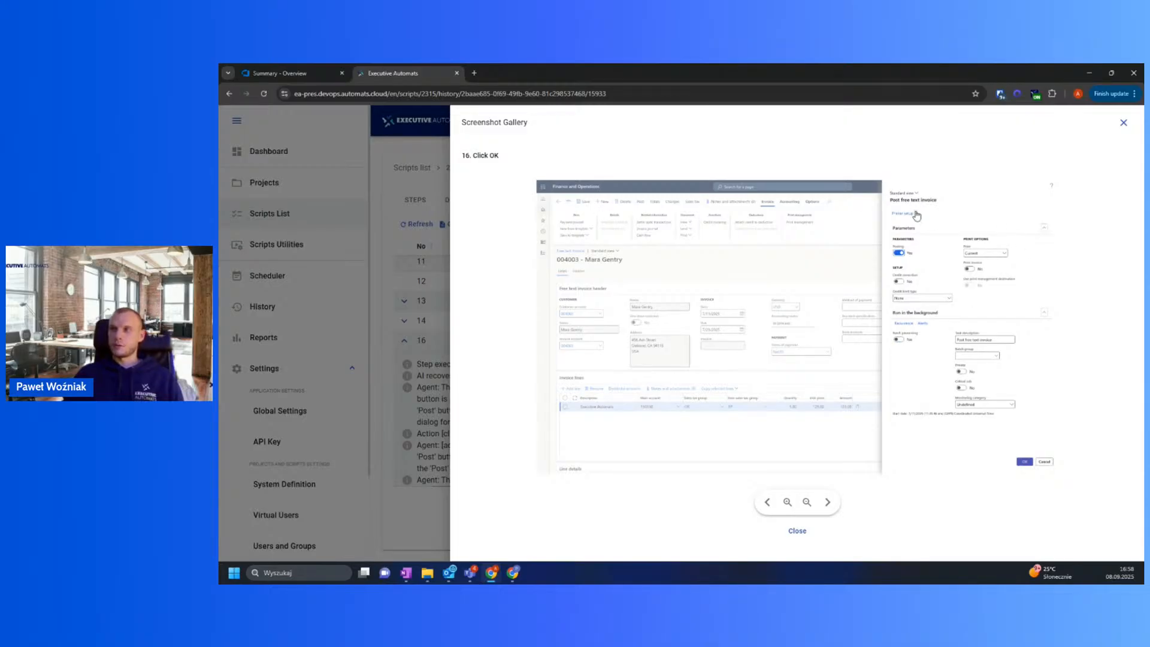
left_click(1124, 124)
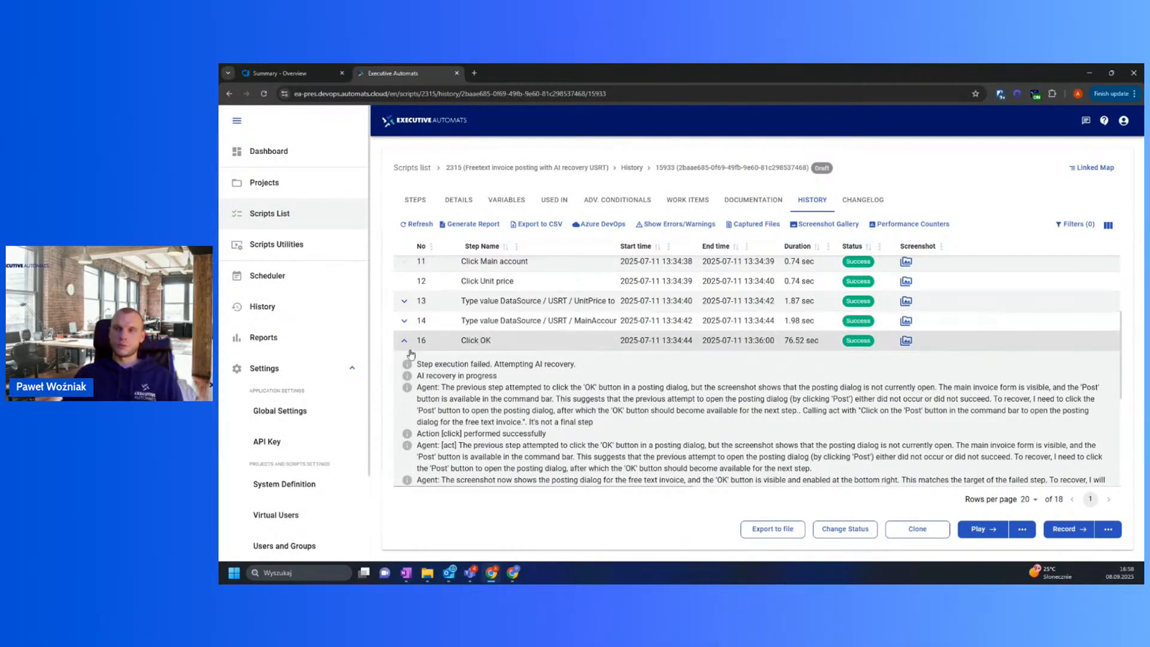
left_click(404, 343)
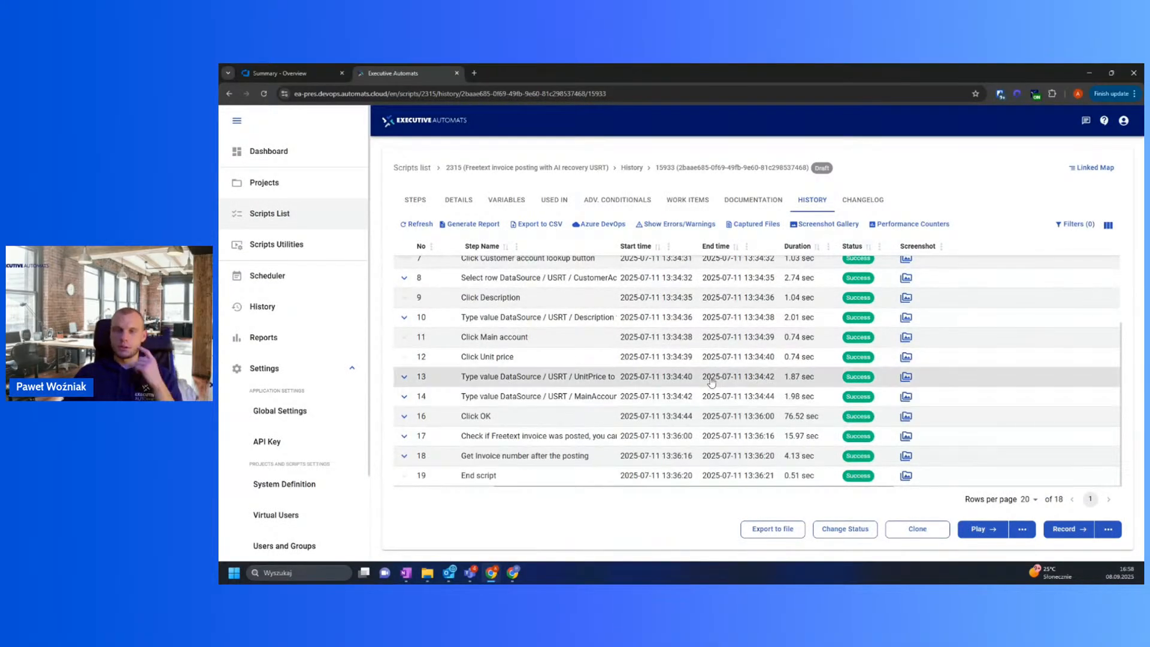
Step: Expand the log of step 17 in the run and compare the agent's validation with the invoice-posting check instruction
left_click(405, 437)
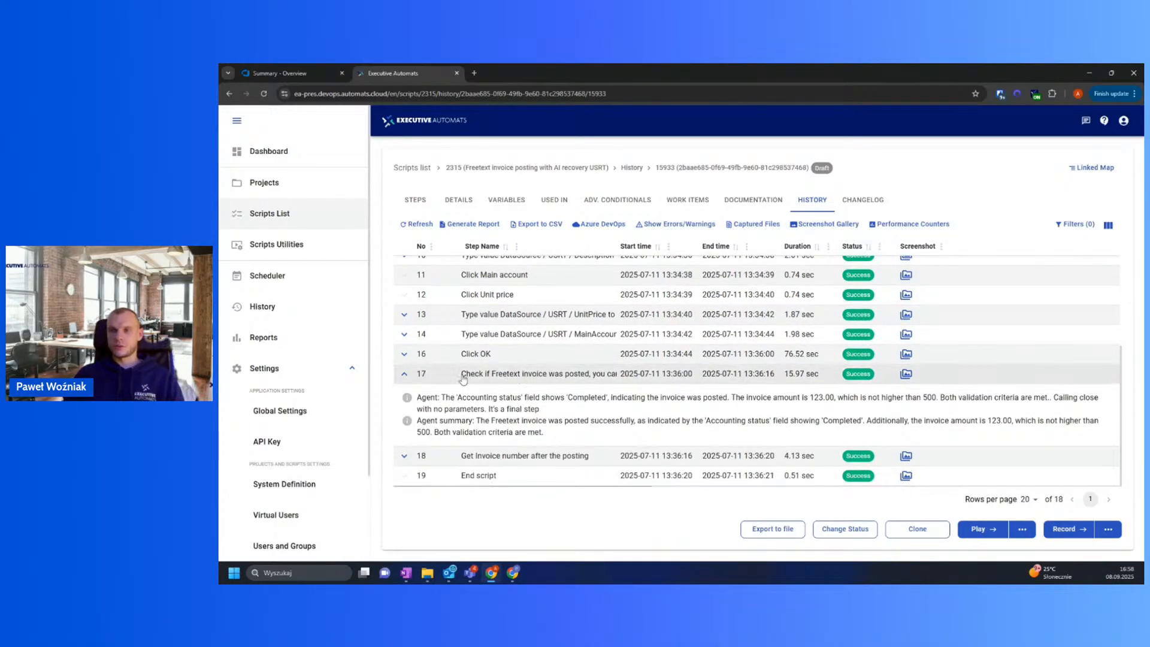
left_click_drag(456, 378, 620, 374)
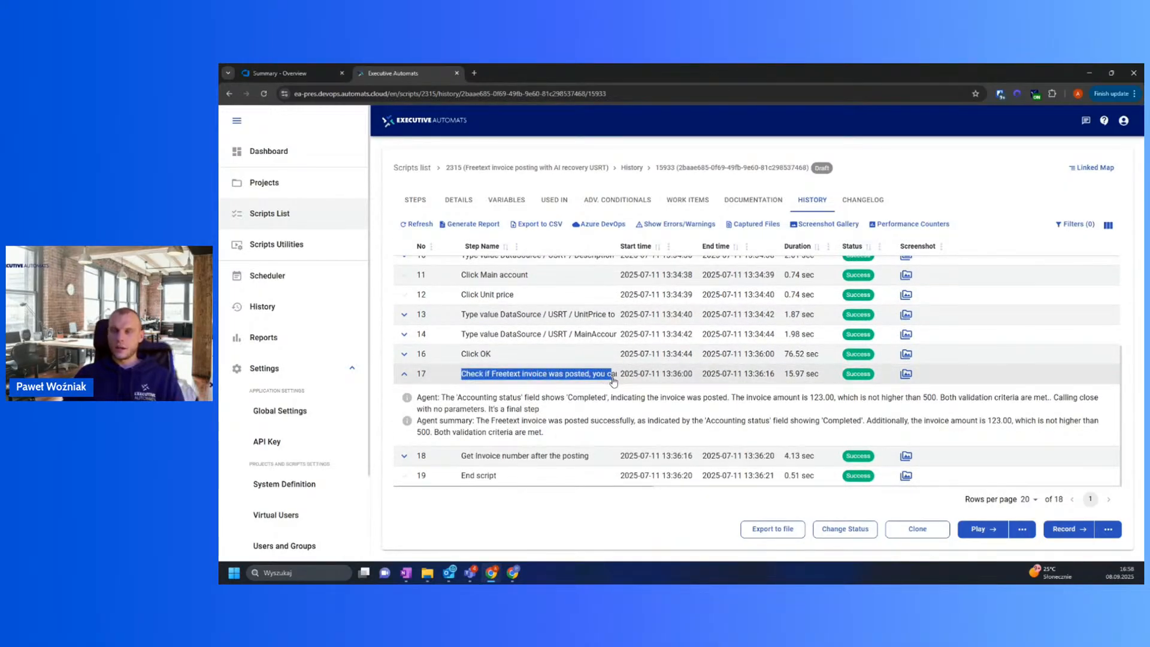
left_click(669, 429)
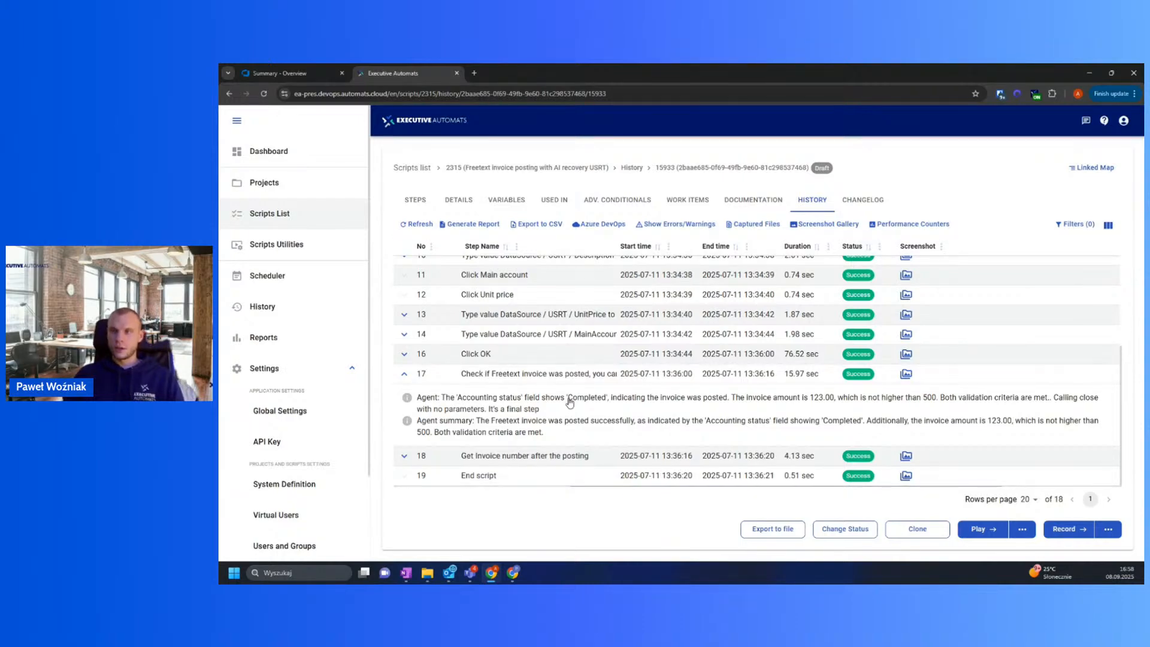
left_click_drag(568, 401, 615, 405)
left_click(639, 405)
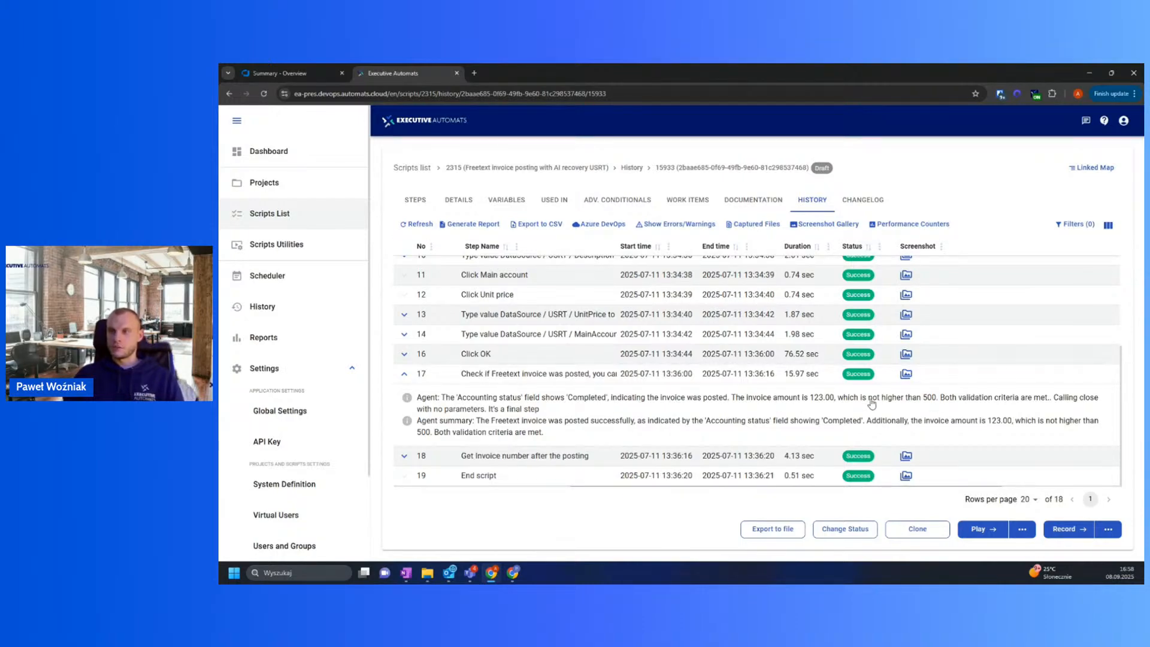
left_click_drag(927, 399, 938, 404)
left_click(934, 413)
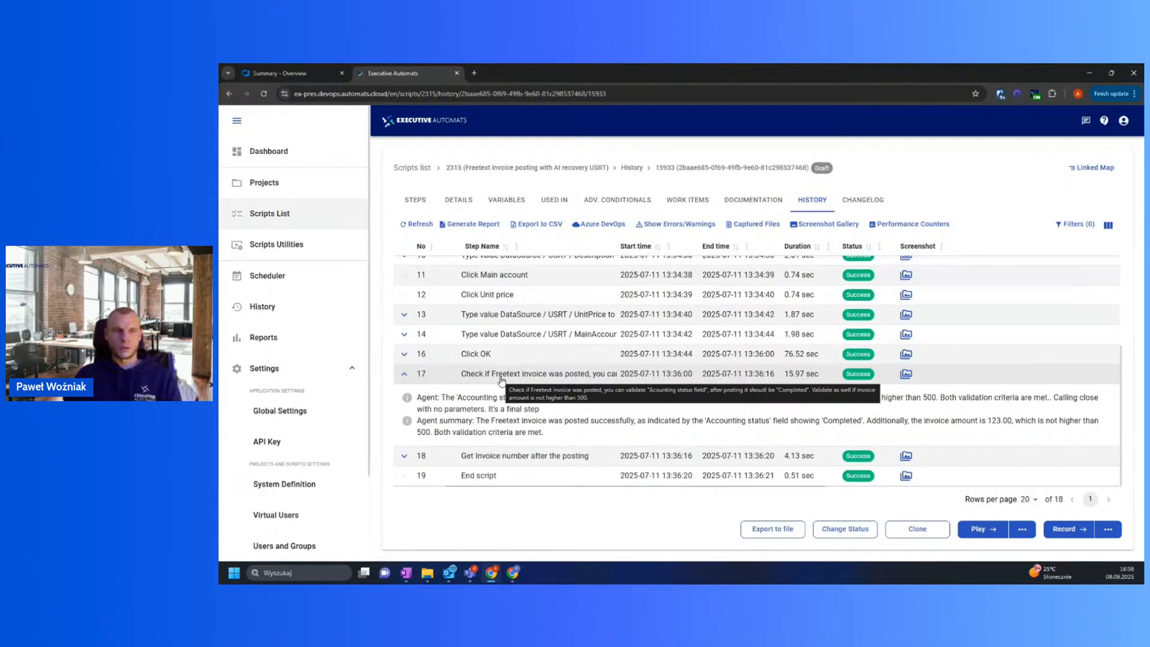
left_click_drag(461, 374, 968, 403)
left_click(837, 425)
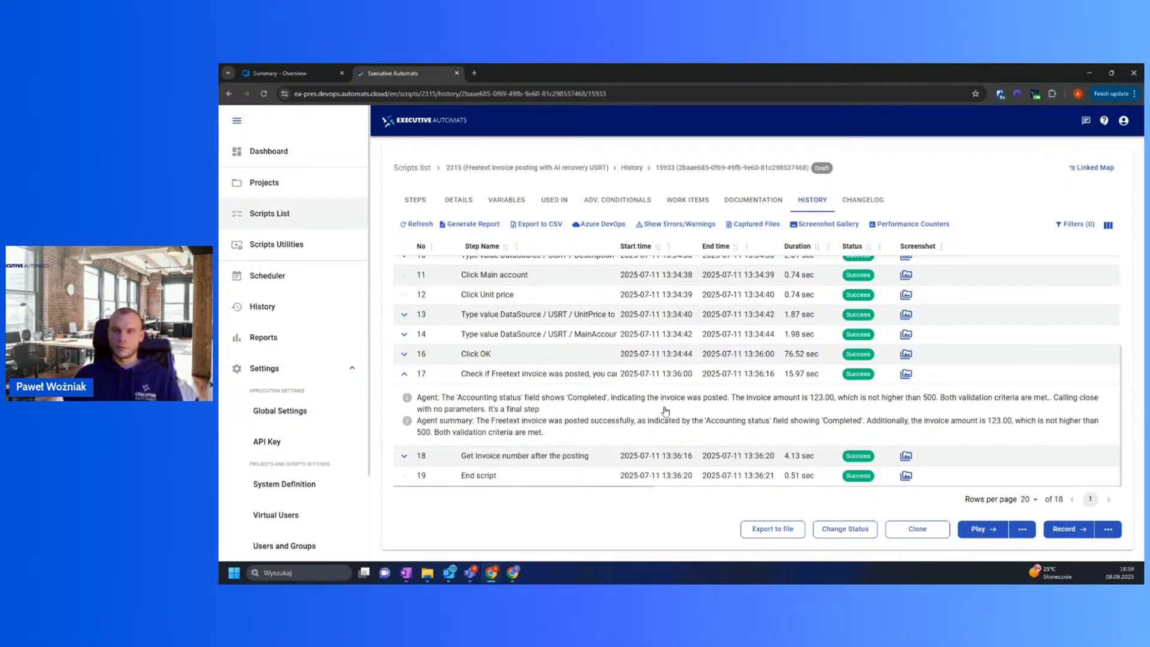
Step: Return to the script's step list, examine the Agent option and instruction of step 17, and clear its selection
left_click(418, 205)
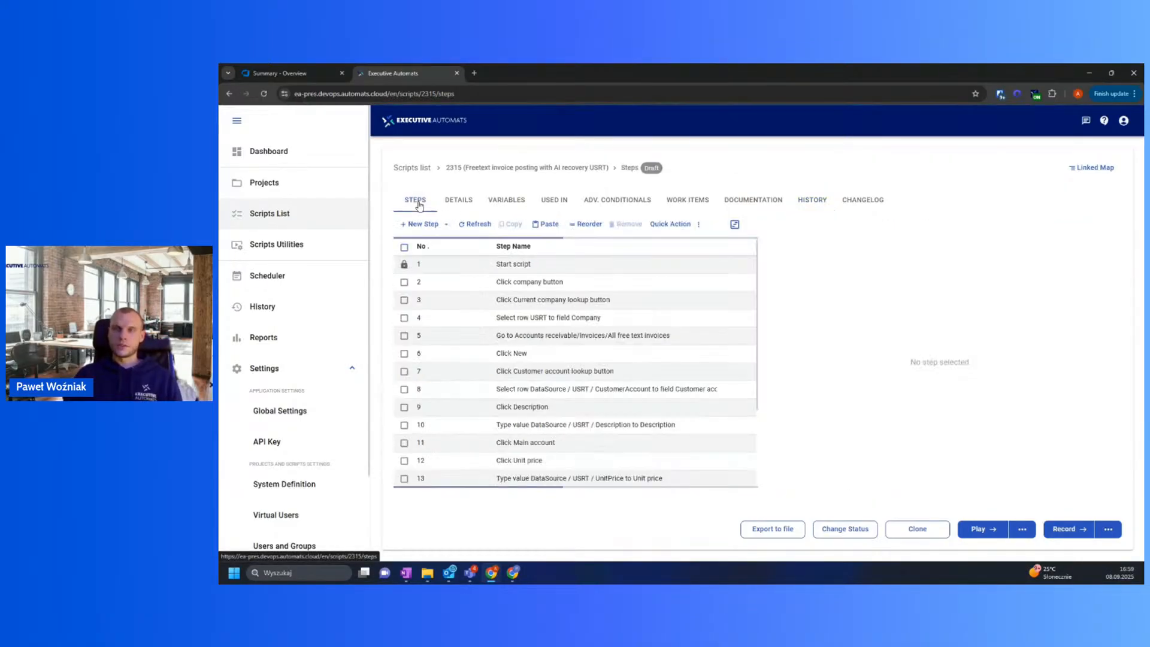
scroll(647, 359, "down", 3)
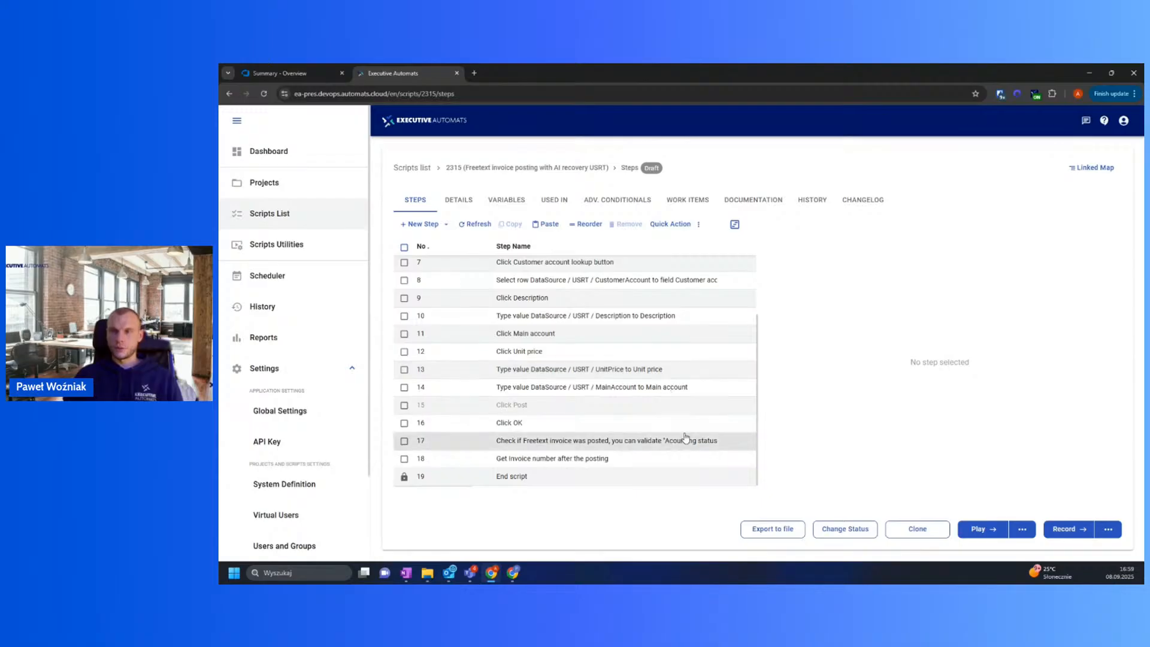
left_click(685, 438)
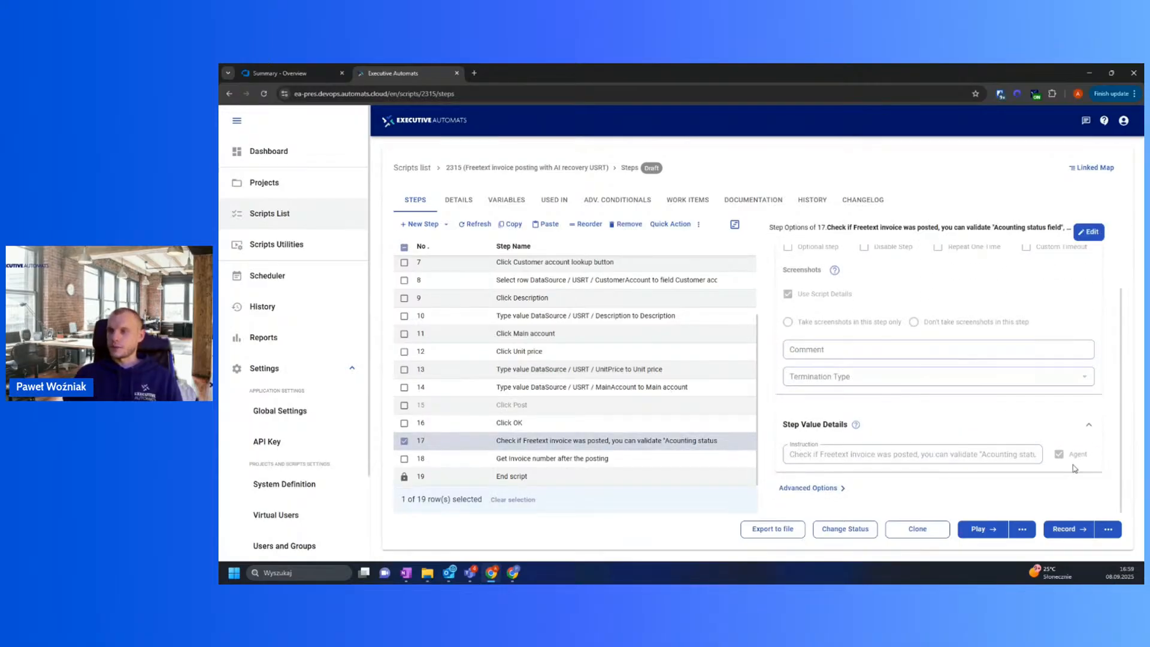
left_click_drag(1091, 459, 1076, 461)
left_click_drag(790, 458, 1037, 461)
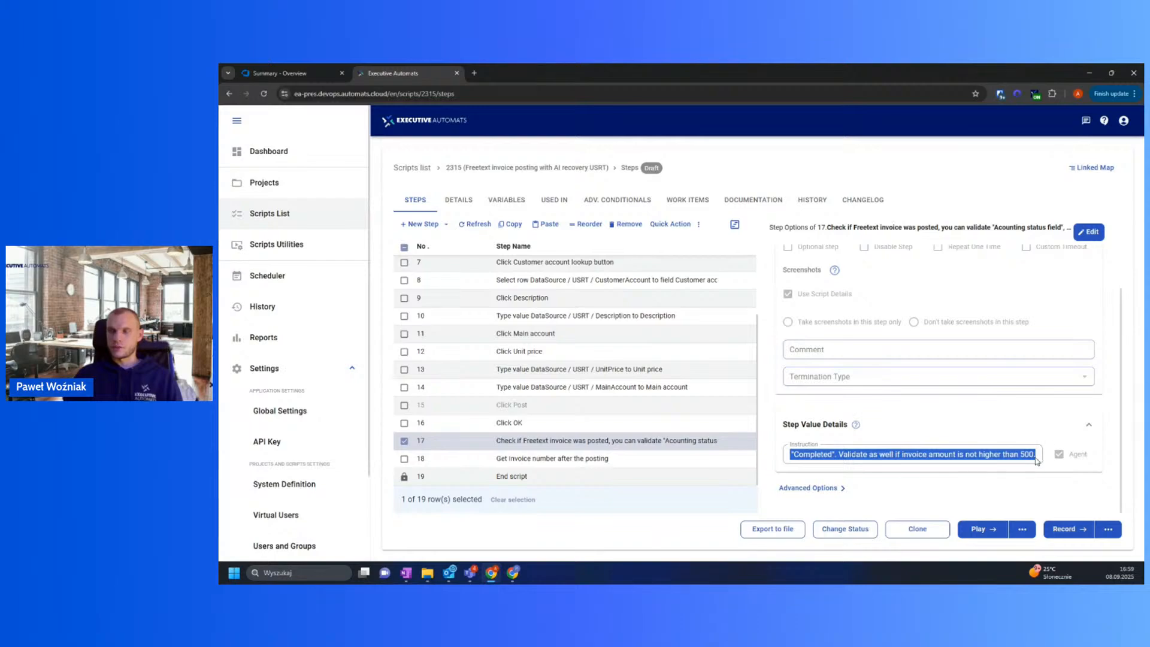
left_click(404, 441)
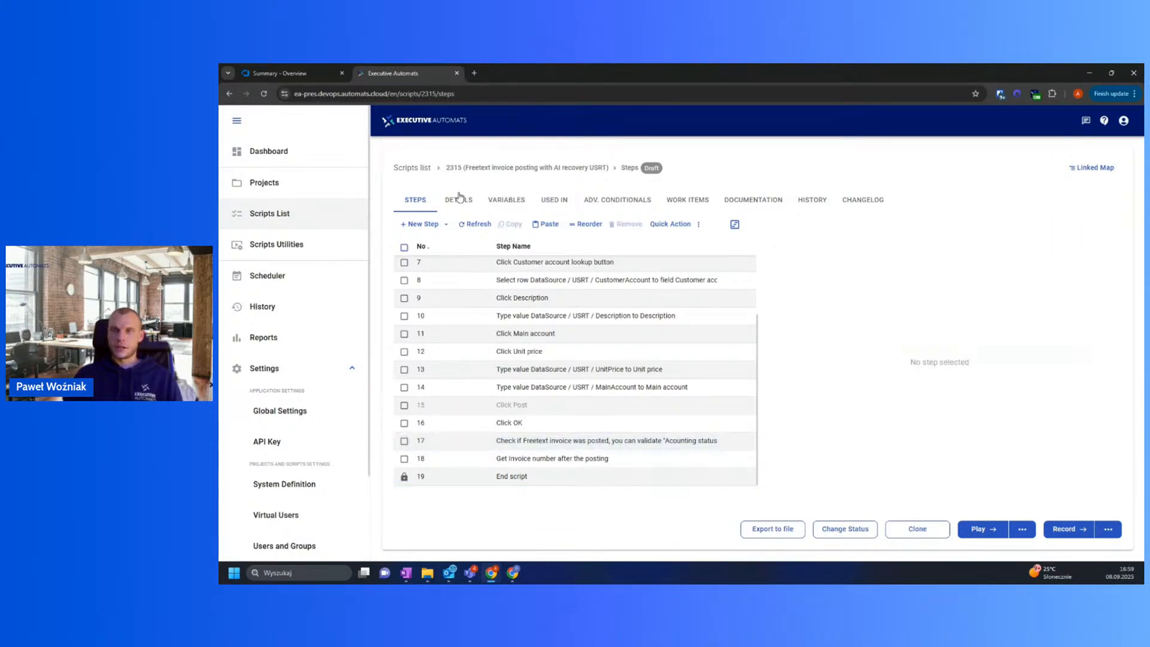
Step: Check the AI Recovery setting under More Options in the script's details and go back to the step list
left_click(459, 199)
scroll(511, 377, "down", 3)
left_click(514, 466)
scroll(539, 480, "down", 5)
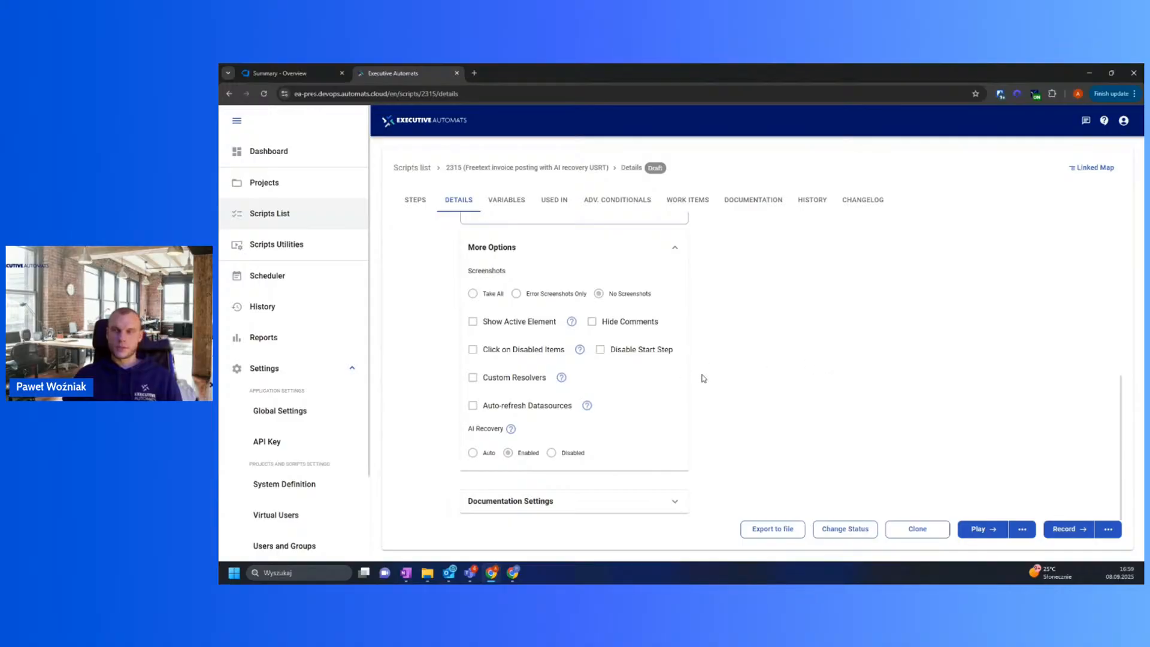
scroll(759, 354, "up", 10)
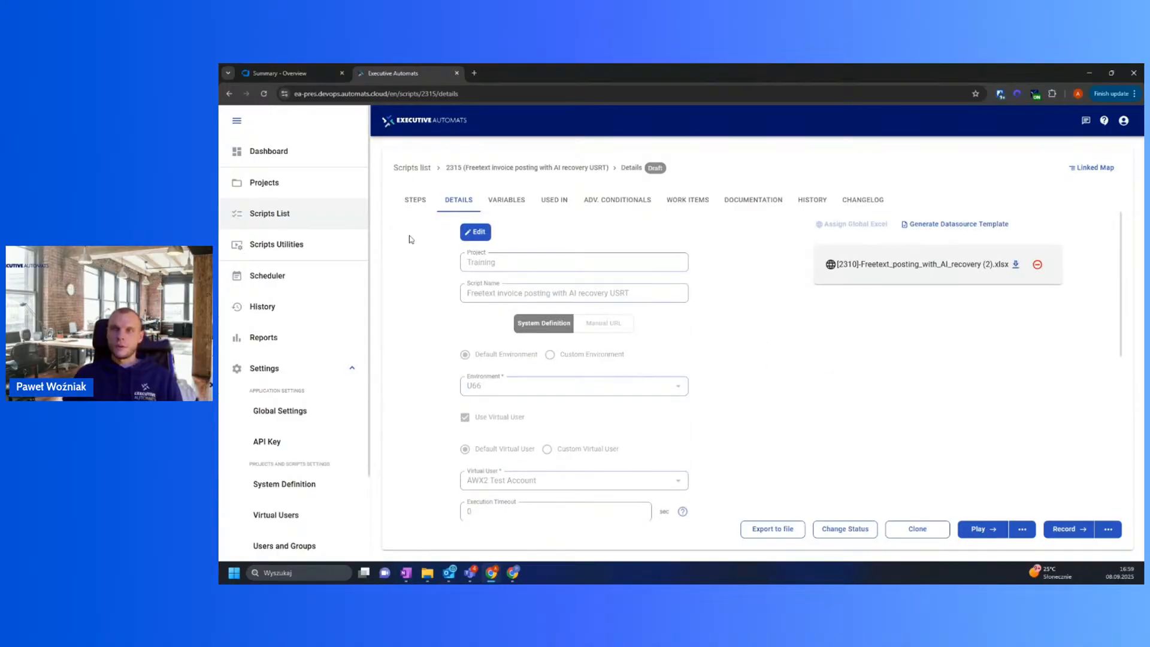
left_click(428, 200)
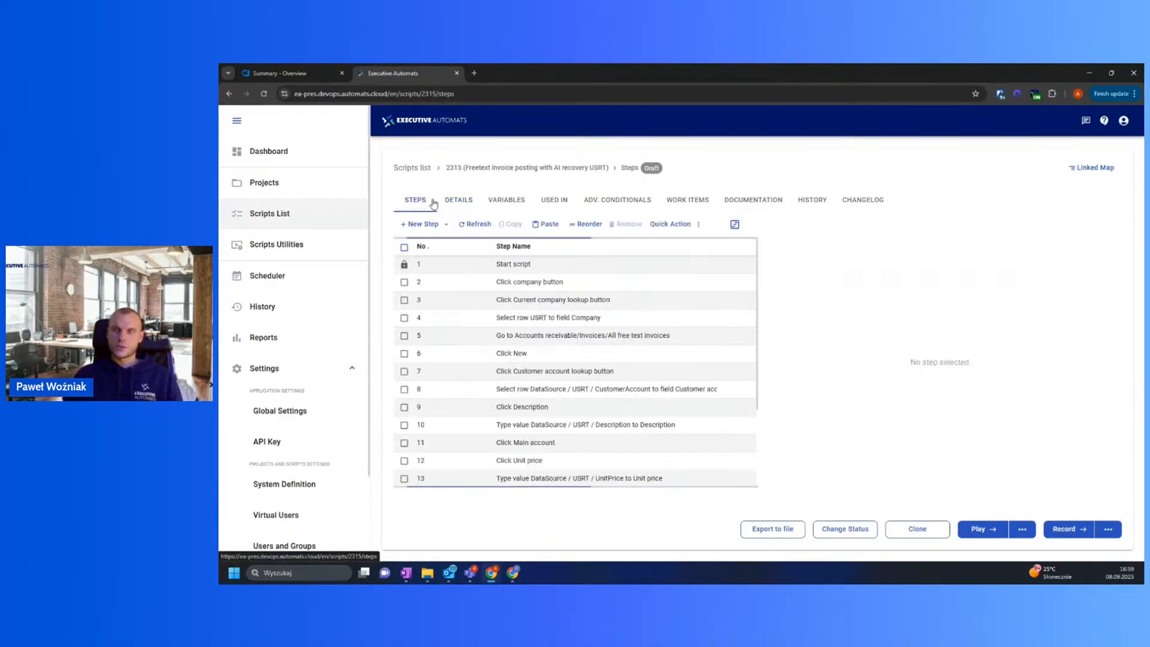